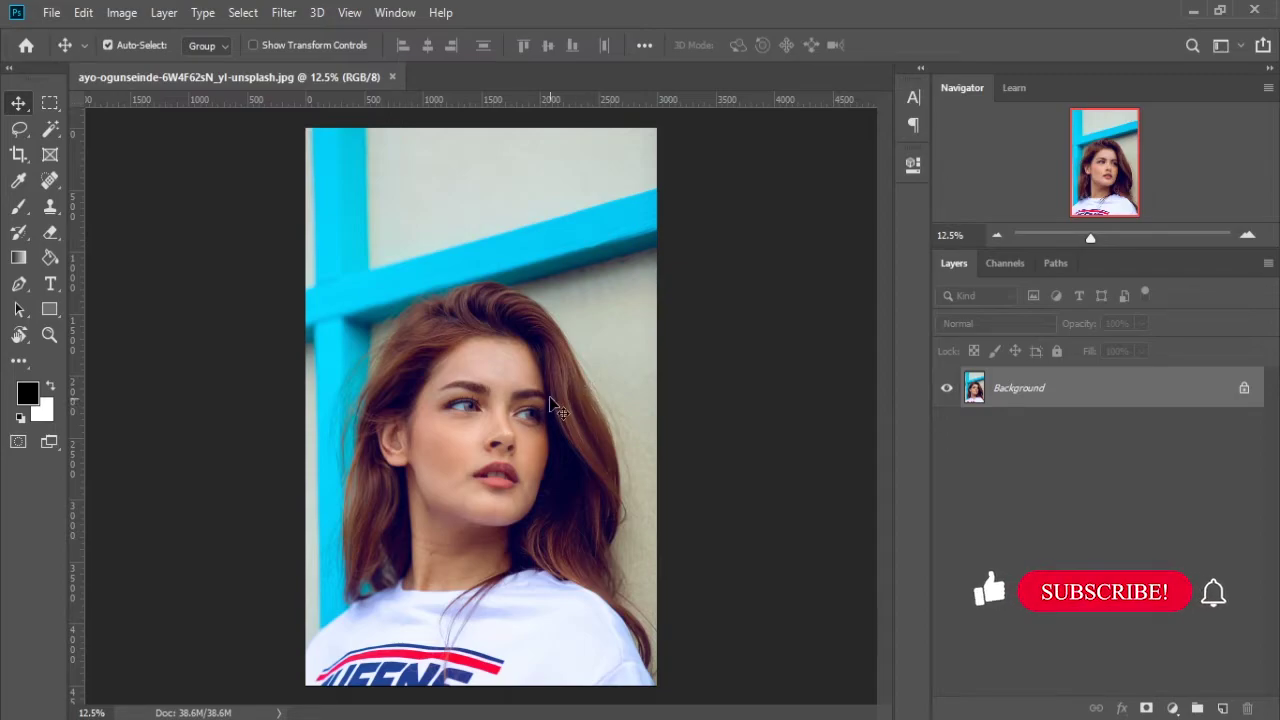
# Add a new empty layer named 'outline' and get the Pen tool ready for tracing
pyautogui.click(1222, 708)
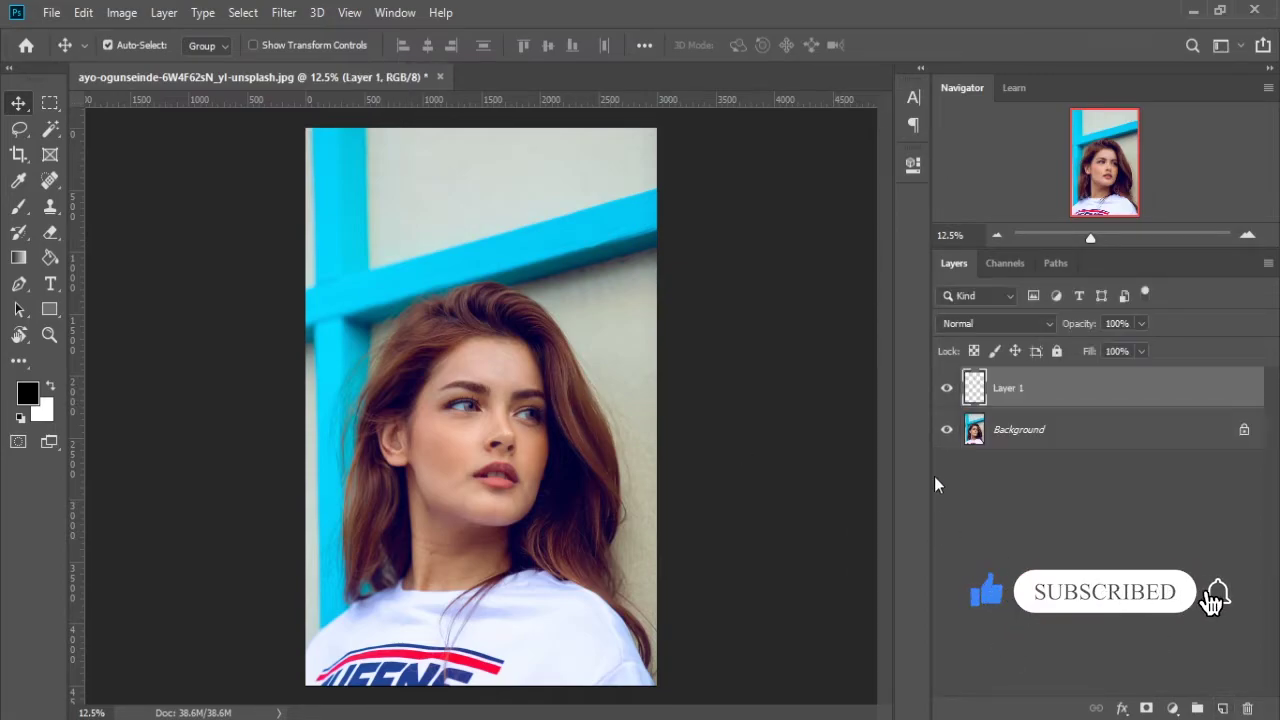
pyautogui.doubleClick(1008, 396)
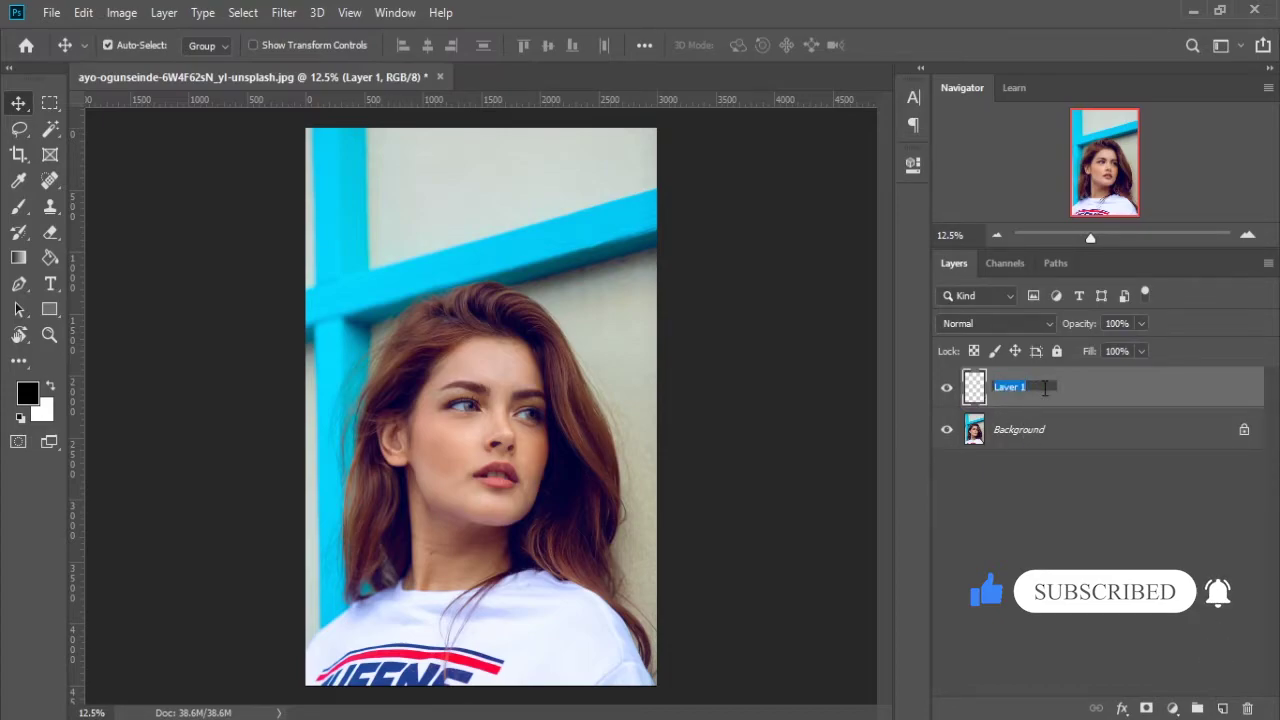
pyautogui.write('outline')
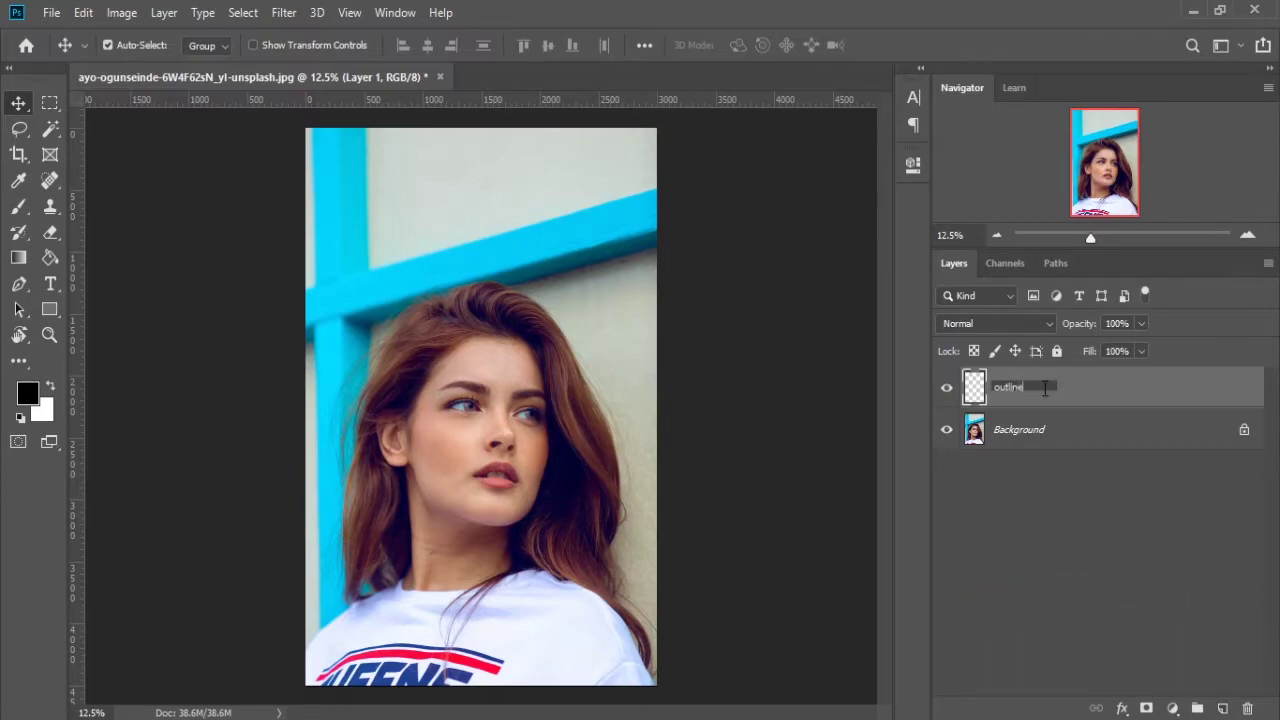
pyautogui.press('Return')
pyautogui.click(21, 291)
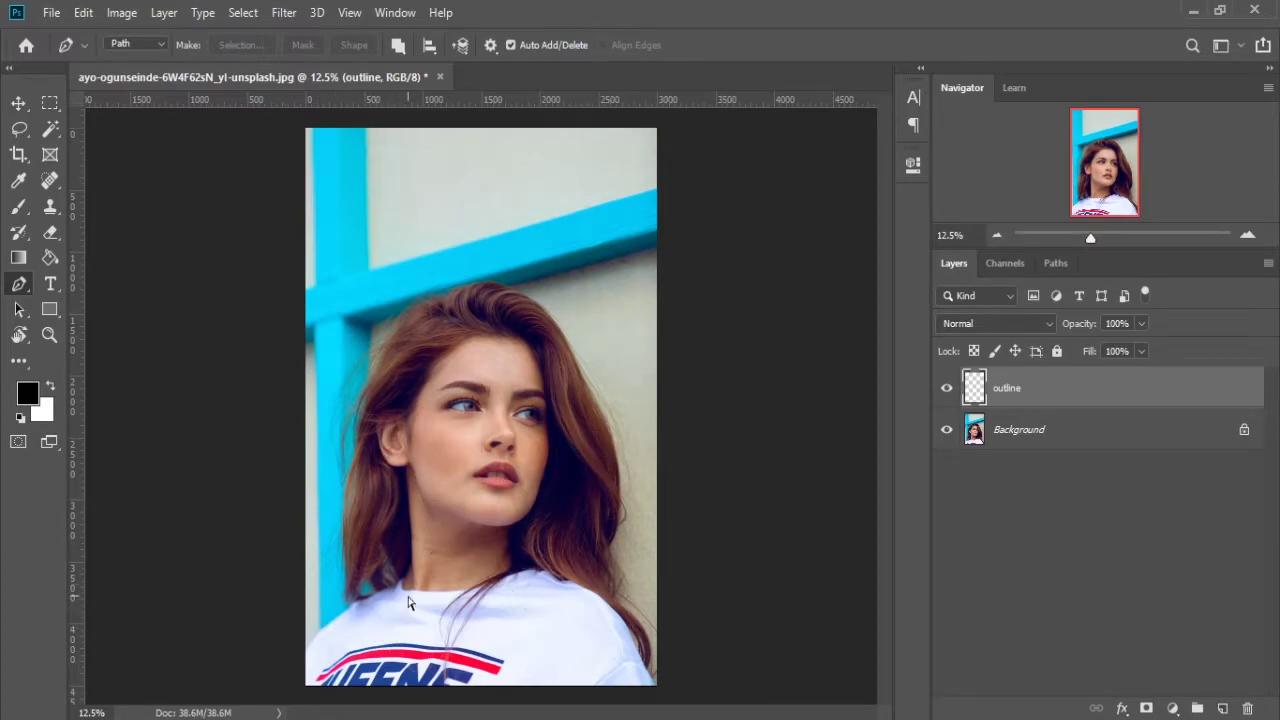
# Zoom in and start a pen path at the collar with a curved anchor along the hair
pyautogui.hotkey('ctrl', '+')
pyautogui.hotkey('ctrl', '+')
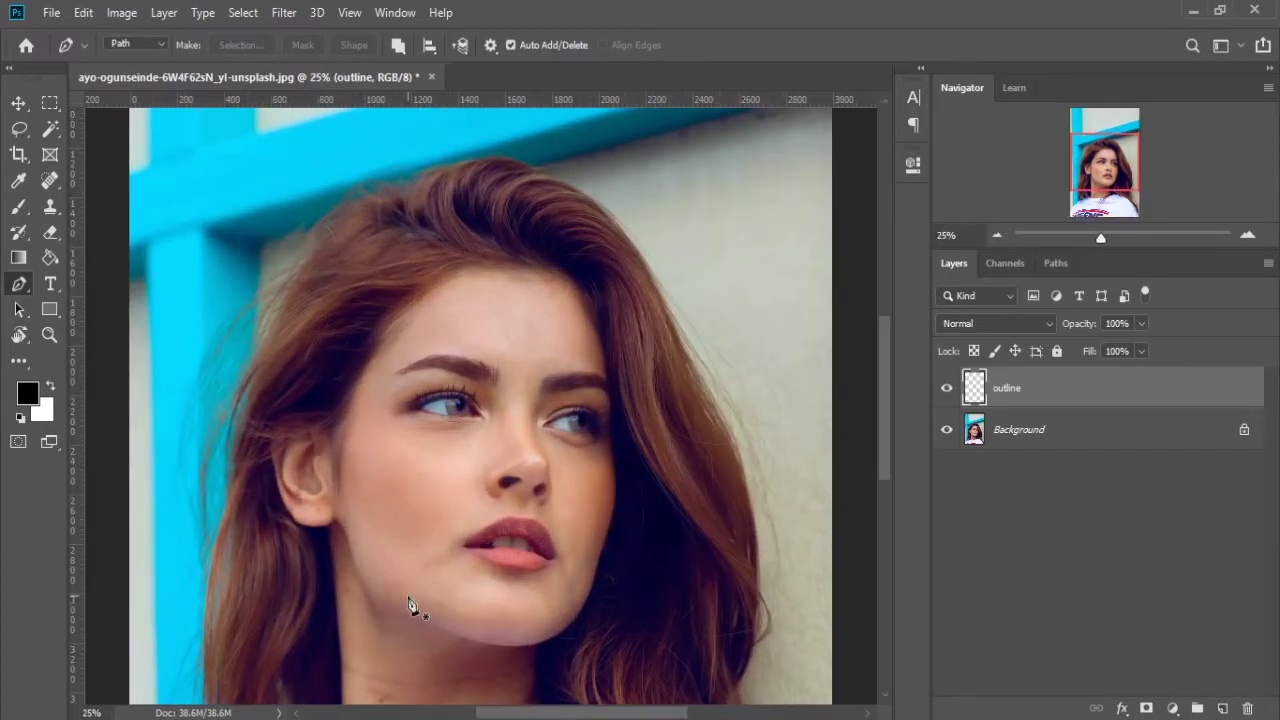
pyautogui.moveTo(884, 425); pyautogui.dragTo(881, 505)
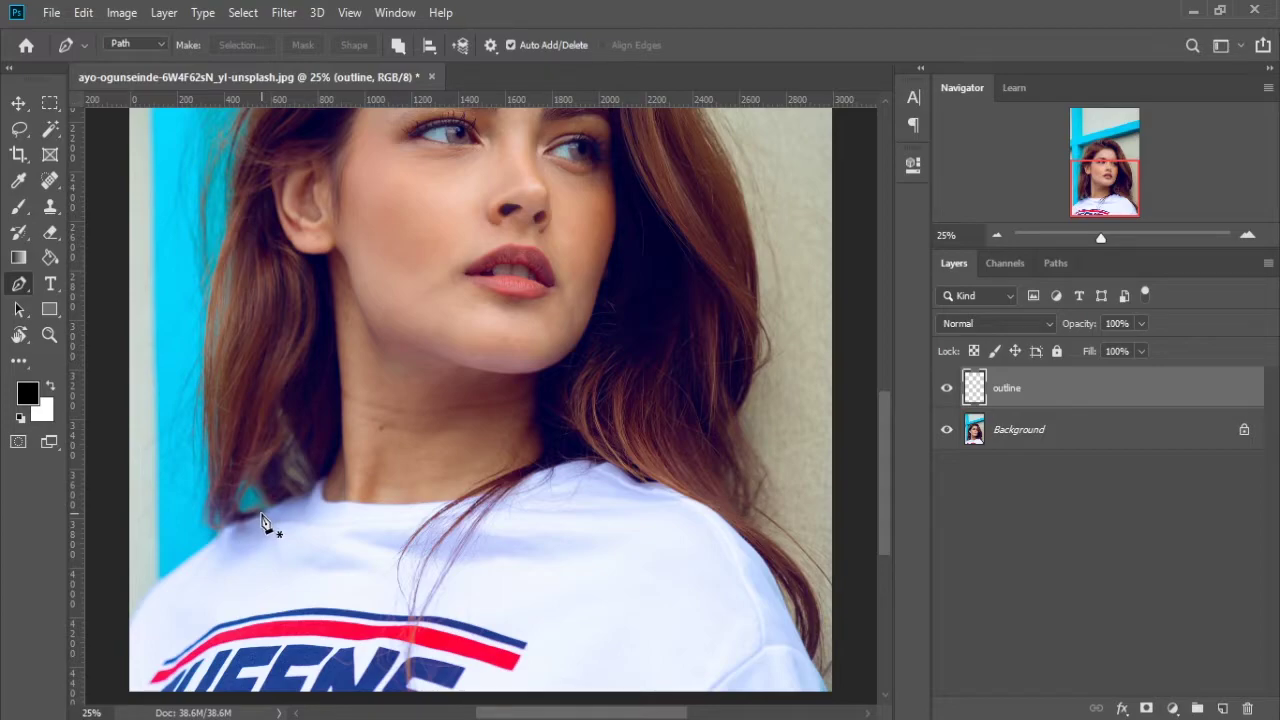
pyautogui.click(261, 517)
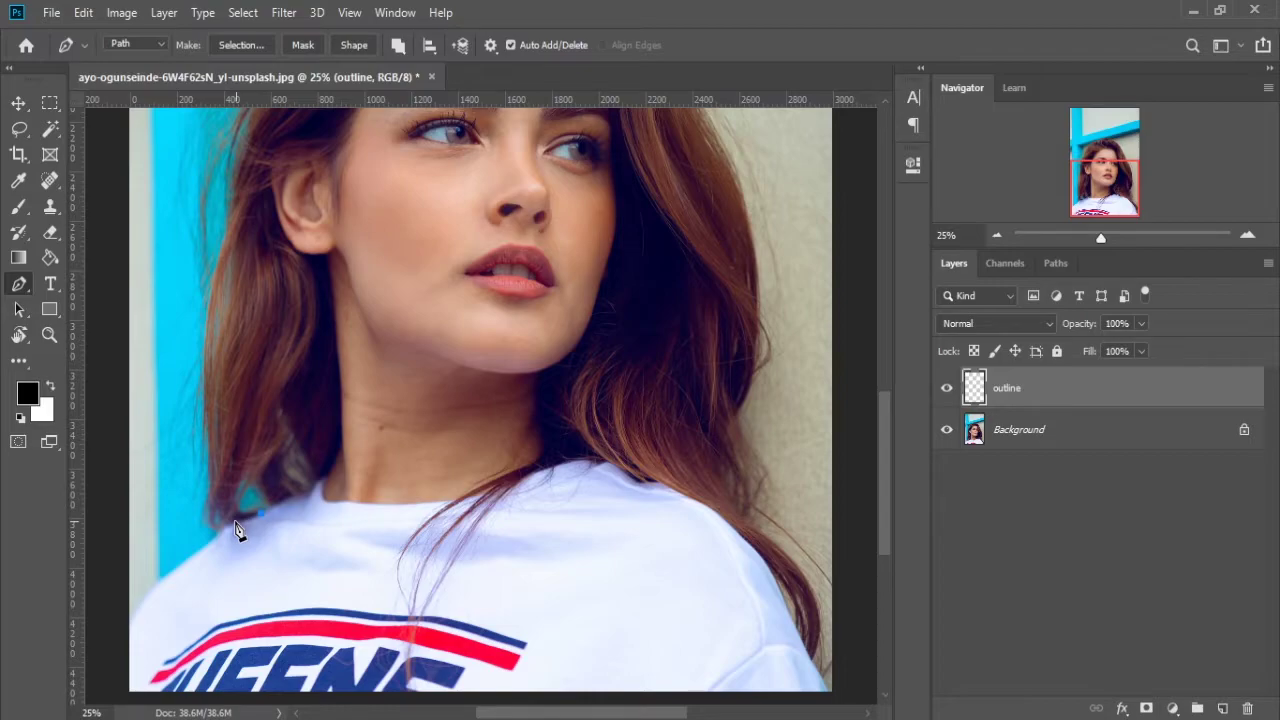
pyautogui.hotkey('ctrl', 'z')
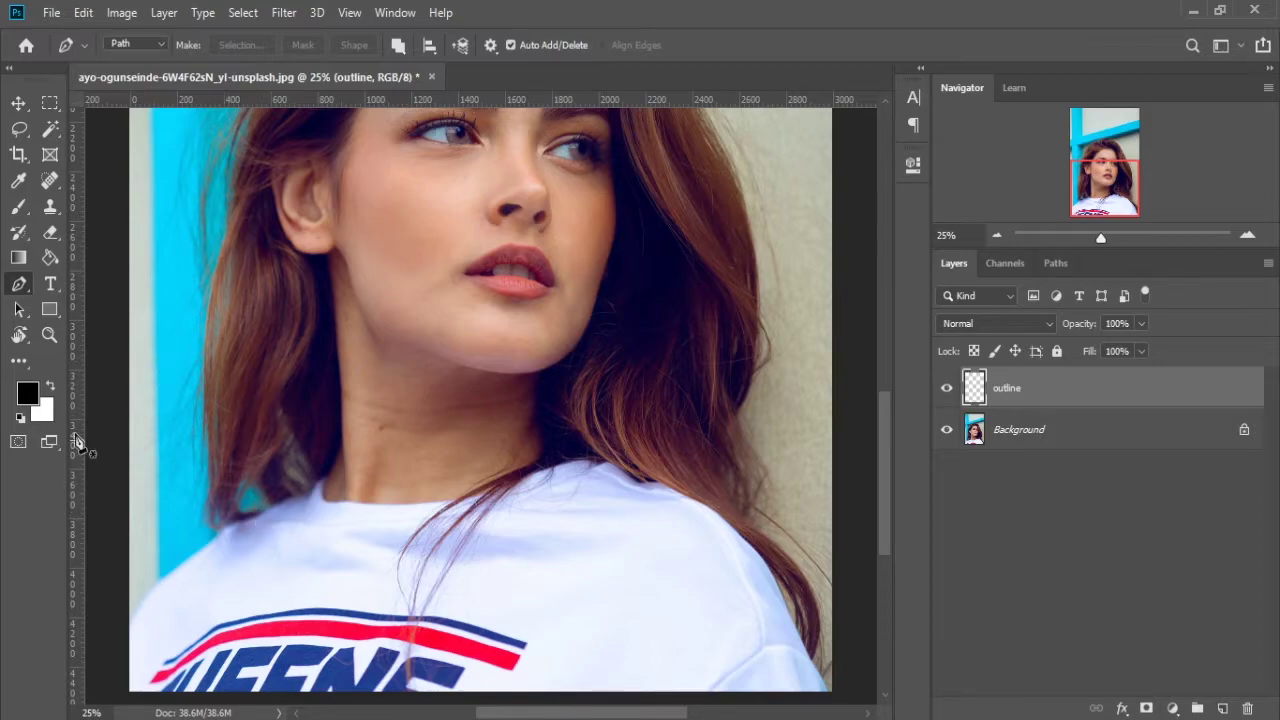
pyautogui.click(265, 518)
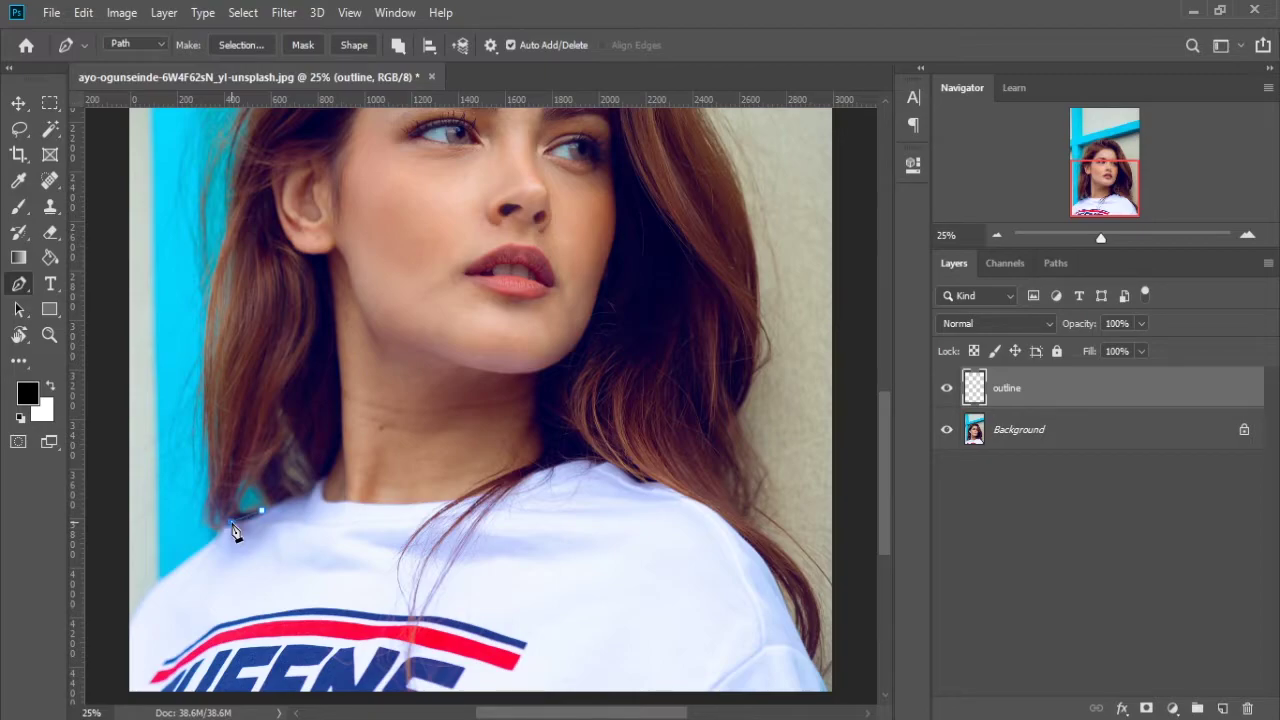
pyautogui.moveTo(226, 524); pyautogui.dragTo(213, 522)
pyautogui.moveTo(214, 491); pyautogui.dragTo(216, 486)
pyautogui.moveTo(210, 494)
pyautogui.mouseDown()
pyautogui.moveTo(213, 516)
pyautogui.moveTo(211, 496)
pyautogui.mouseUp()
# Add curved anchors up the left hair edge toward the top of the head
pyautogui.moveTo(205, 334); pyautogui.dragTo(207, 279)
pyautogui.moveTo(229, 218); pyautogui.dragTo(252, 186)
pyautogui.moveTo(252, 186); pyautogui.dragTo(248, 168)
pyautogui.keyDown('alt'); pyautogui.click(230, 218); pyautogui.keyUp('alt')
pyautogui.moveTo(877, 452); pyautogui.dragTo(884, 377)
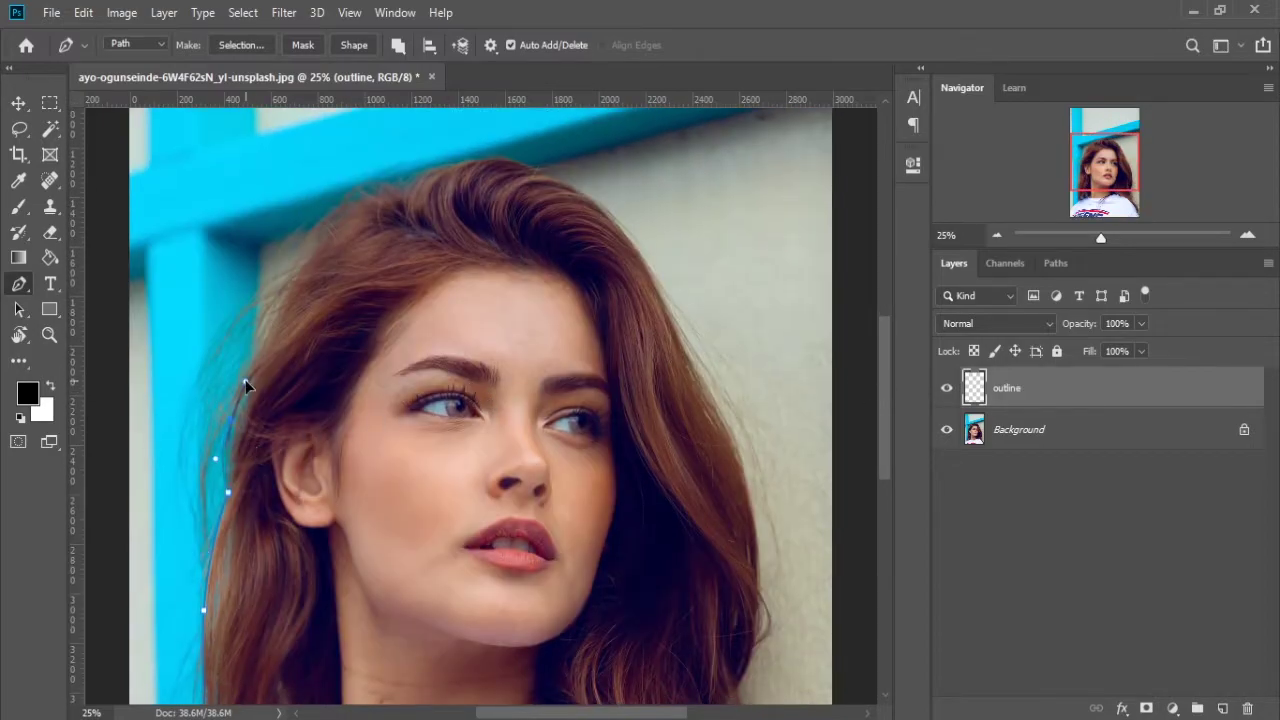
pyautogui.moveTo(269, 298); pyautogui.dragTo(303, 262)
# Continue the path across the top of the hair and down its right side
pyautogui.click(285, 275)
pyautogui.click(331, 211)
pyautogui.moveTo(405, 193)
pyautogui.mouseDown()
pyautogui.moveTo(430, 171)
pyautogui.moveTo(483, 167)
pyautogui.mouseUp()
pyautogui.click(532, 173)
pyautogui.click(587, 196)
pyautogui.click(649, 270)
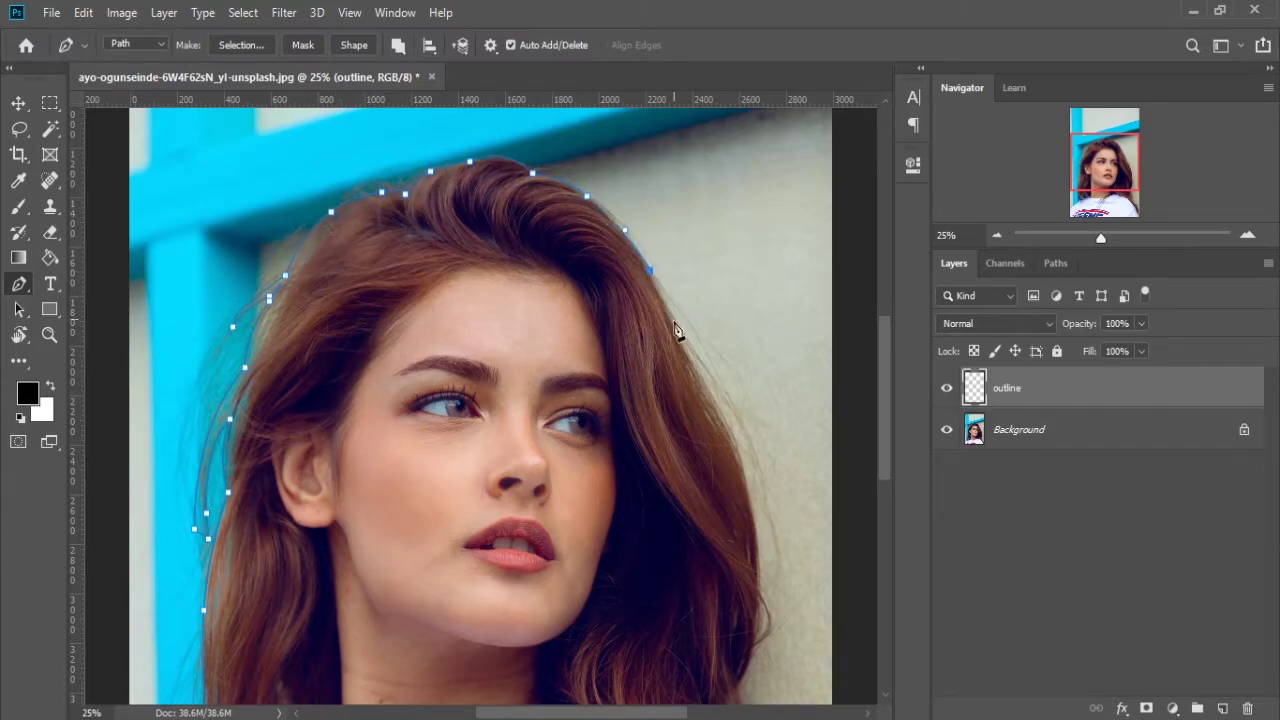
pyautogui.click(680, 343)
pyautogui.click(721, 418)
pyautogui.click(751, 508)
pyautogui.click(757, 581)
# Extend the path down the lower right edge of the hair
pyautogui.scroll(-2, 760, 610)
pyautogui.click(754, 533)
pyautogui.click(735, 603)
pyautogui.scroll(-4, 740, 610)
pyautogui.click(758, 486)
pyautogui.click(752, 520)
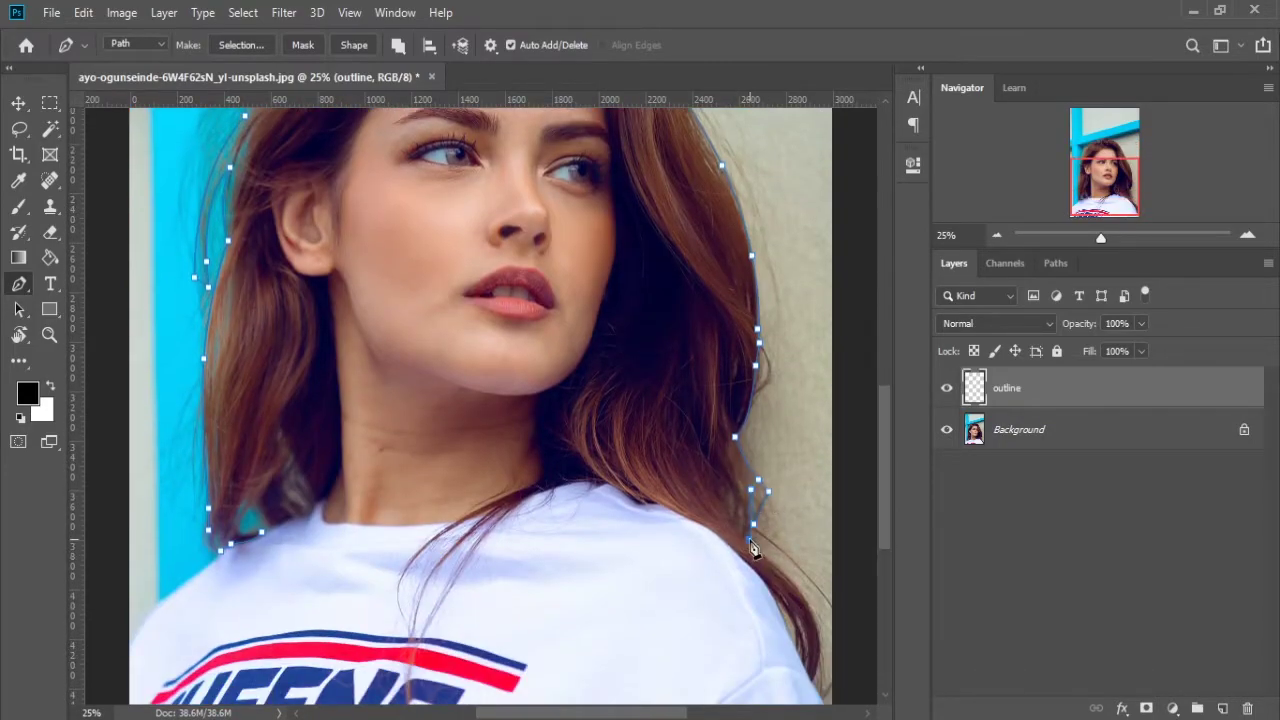
pyautogui.click(750, 545)
pyautogui.click(803, 596)
pyautogui.click(793, 647)
pyautogui.click(812, 681)
pyautogui.scroll(-3, 805, 680)
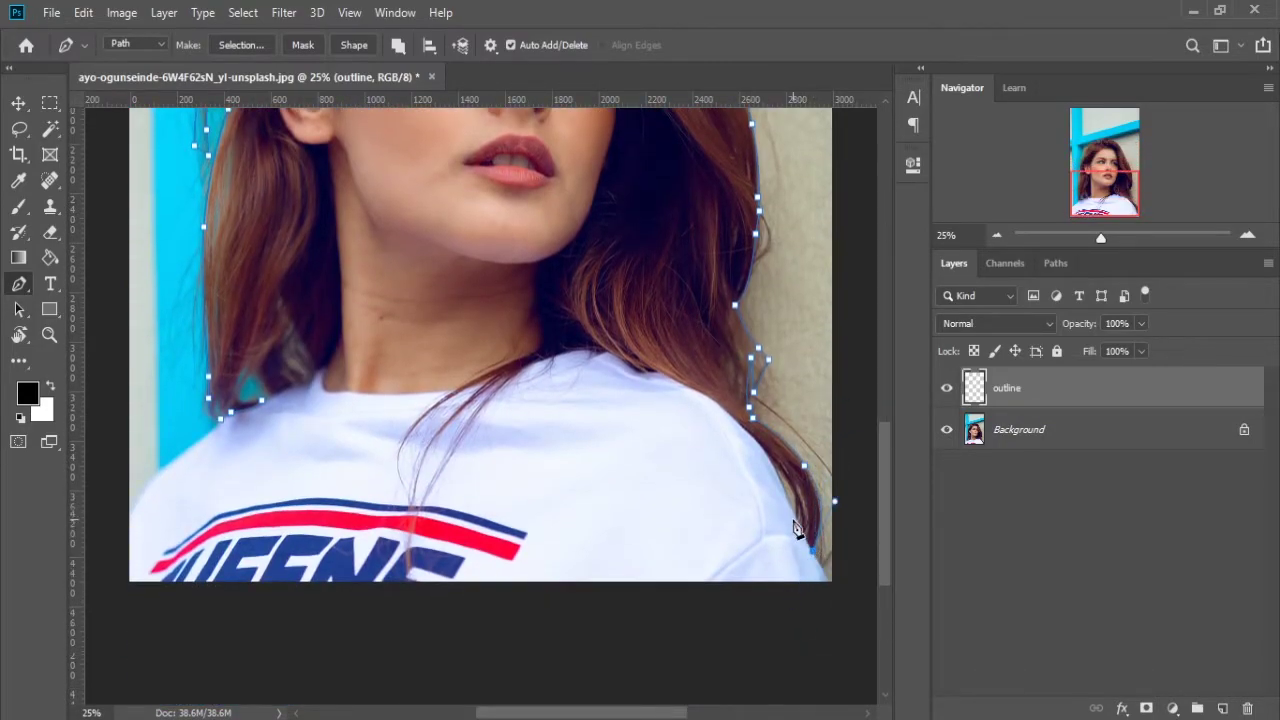
# Trace the shoulder edge and the loose hair strand lying over the shirt
pyautogui.click(717, 405)
pyautogui.click(677, 381)
pyautogui.click(638, 371)
pyautogui.click(607, 349)
pyautogui.click(574, 349)
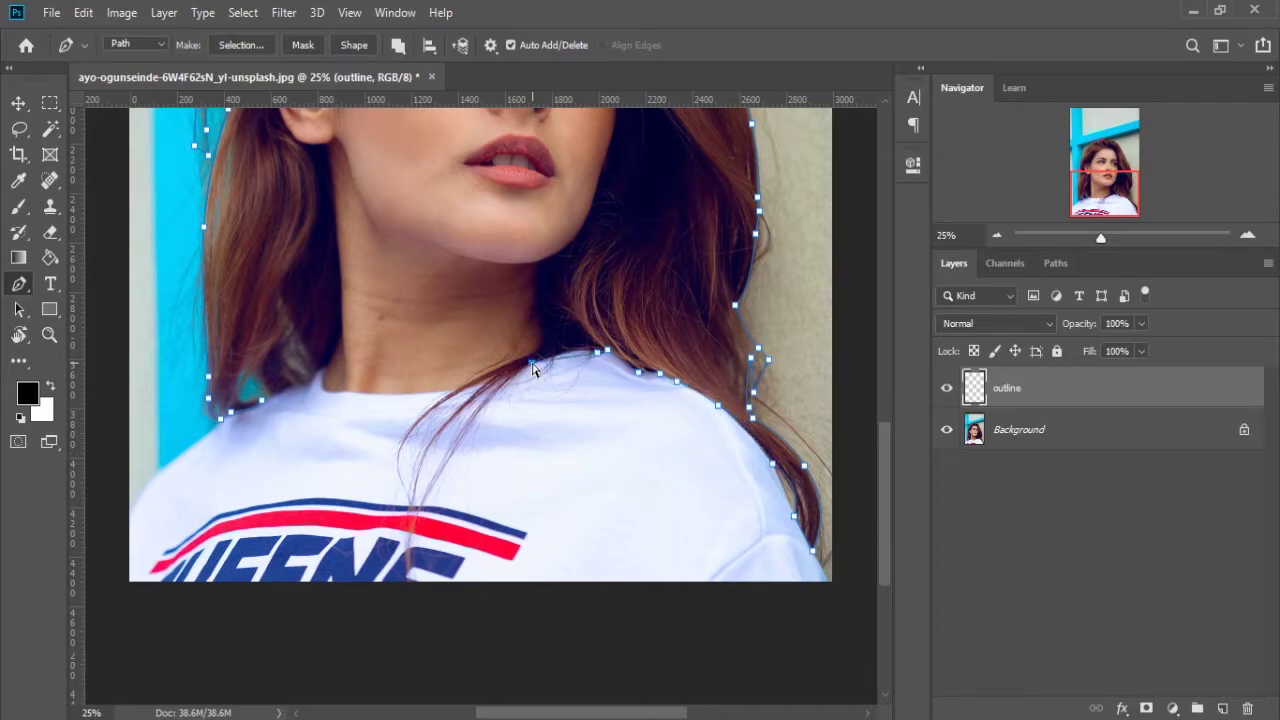
pyautogui.click(533, 363)
pyautogui.click(482, 390)
pyautogui.moveTo(413, 494); pyautogui.dragTo(402, 559)
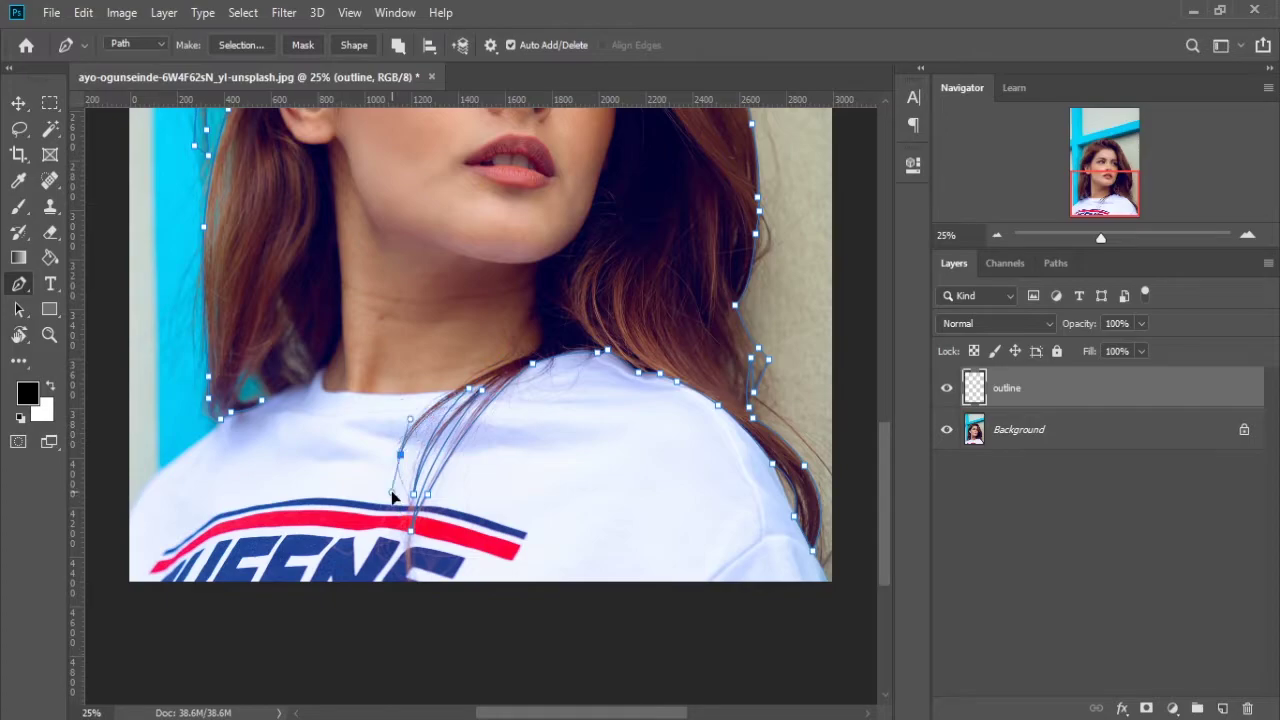
pyautogui.moveTo(520, 356); pyautogui.dragTo(646, 313)
# Zoom in on the face and trace up the jawline and cheek edge
pyautogui.scroll(10, 646, 313)
pyautogui.hotkey('ctrl', '+')
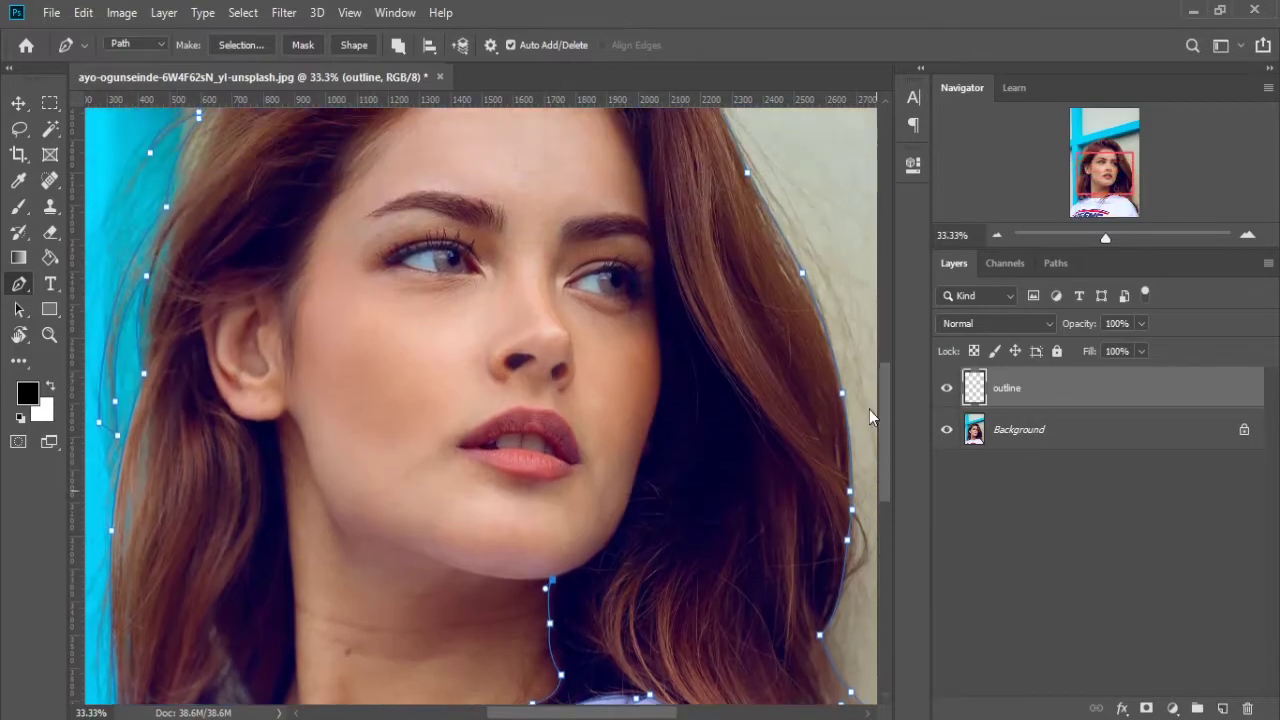
pyautogui.hotkey('ctrl', '+')
pyautogui.click(676, 619)
pyautogui.click(700, 571)
pyautogui.click(708, 535)
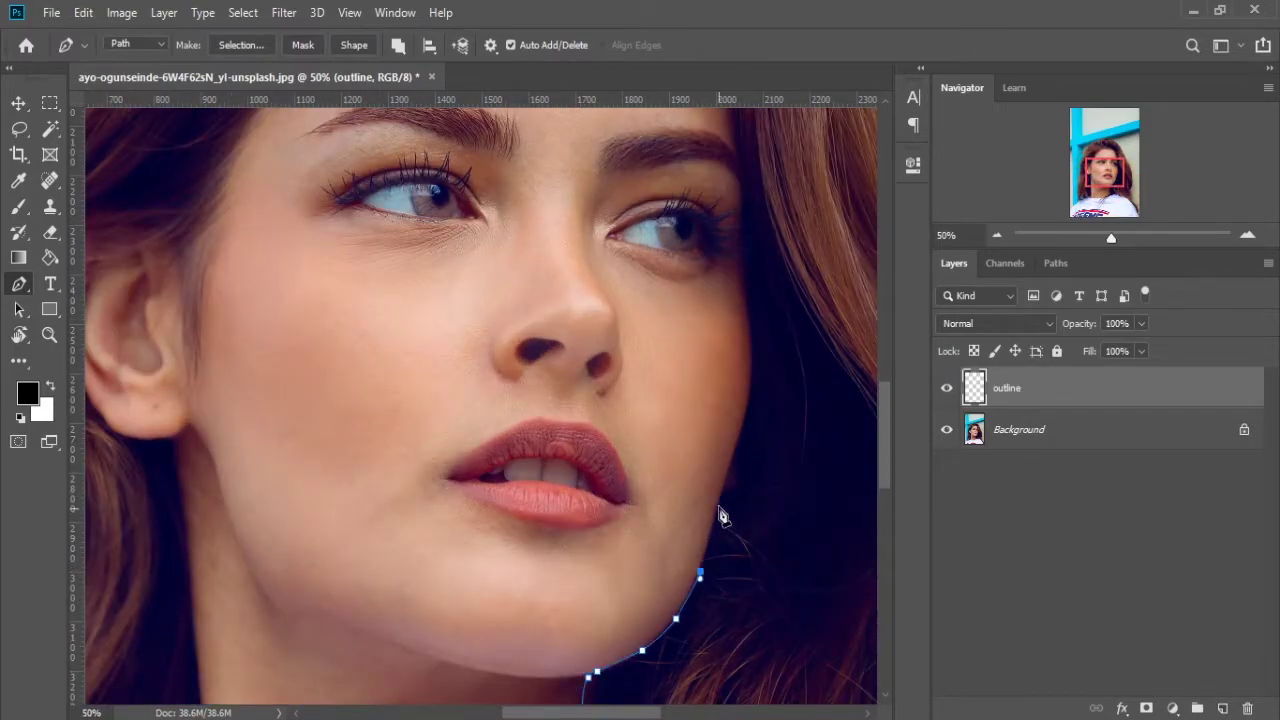
pyautogui.click(742, 421)
pyautogui.scroll(3, 744, 433)
pyautogui.click(745, 441)
pyautogui.click(738, 395)
pyautogui.click(736, 365)
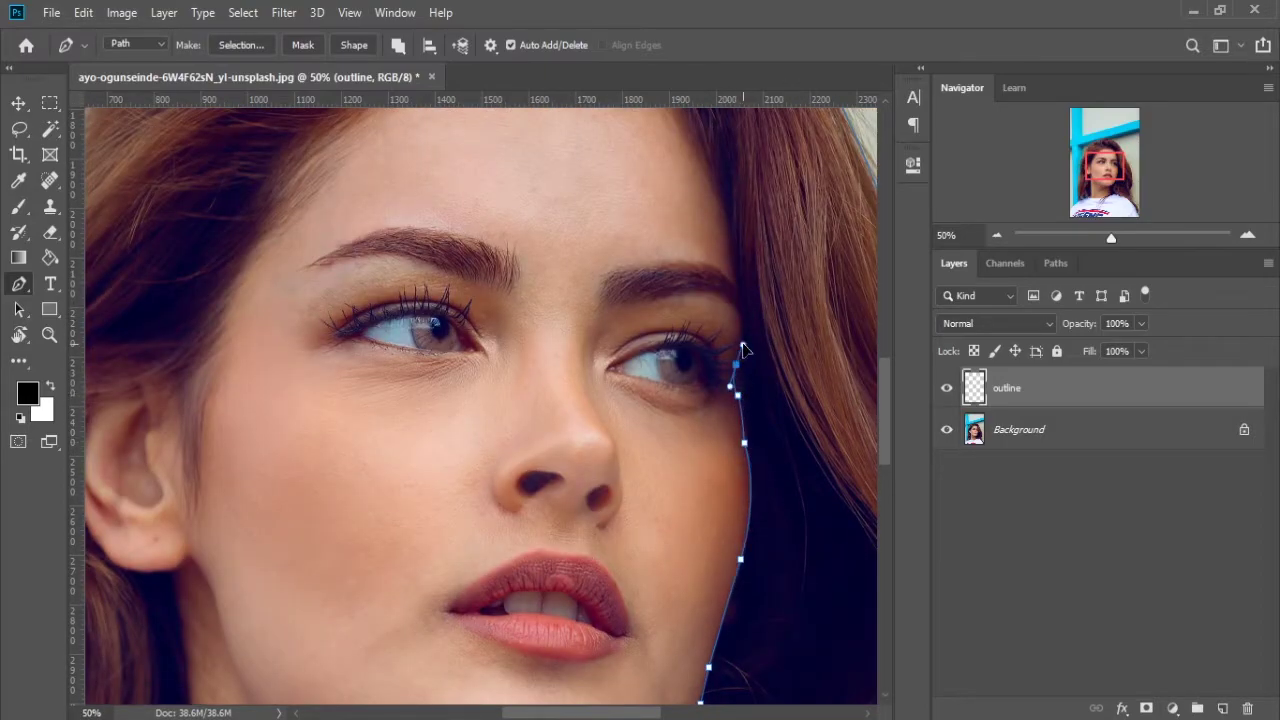
pyautogui.click(743, 320)
pyautogui.click(727, 224)
pyautogui.scroll(6, 722, 215)
# Trace along the forehead hairline and down the left hairline toward the ear
pyautogui.click(685, 391)
pyautogui.click(652, 356)
pyautogui.click(582, 336)
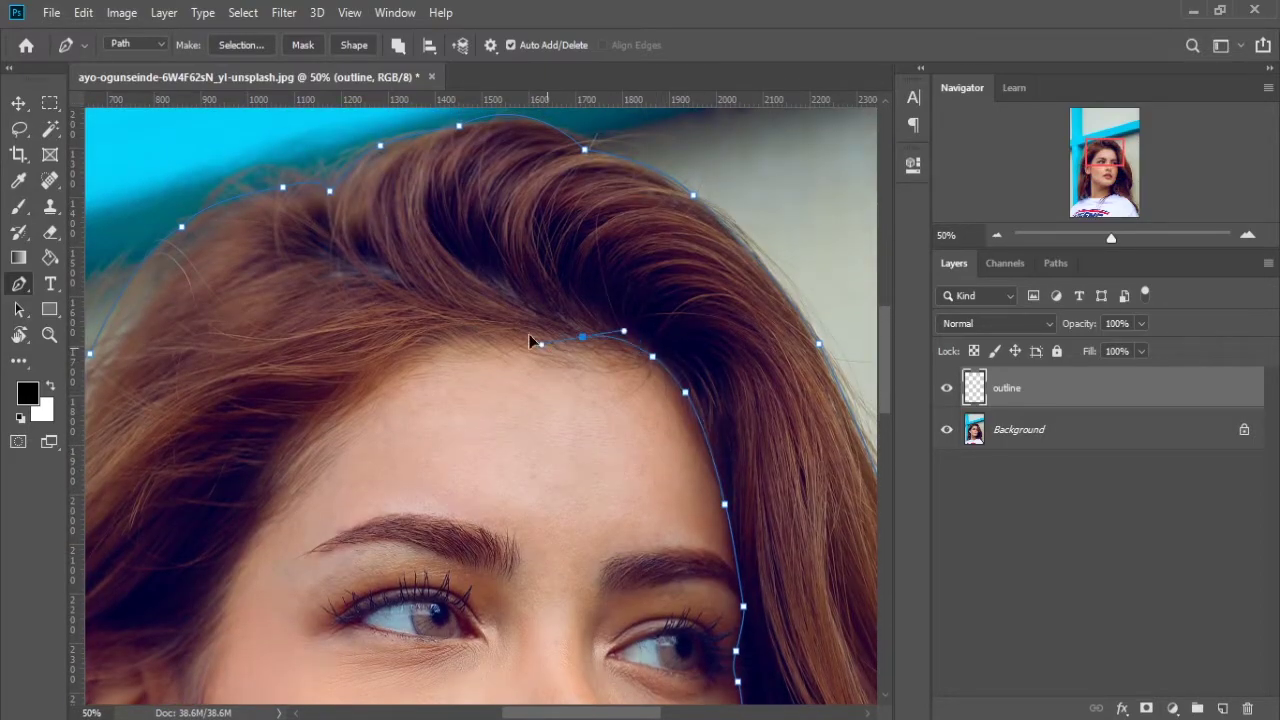
pyautogui.moveTo(495, 336); pyautogui.dragTo(476, 354)
pyautogui.click(401, 360)
pyautogui.click(350, 409)
pyautogui.click(318, 457)
pyautogui.scroll(-4, 320, 455)
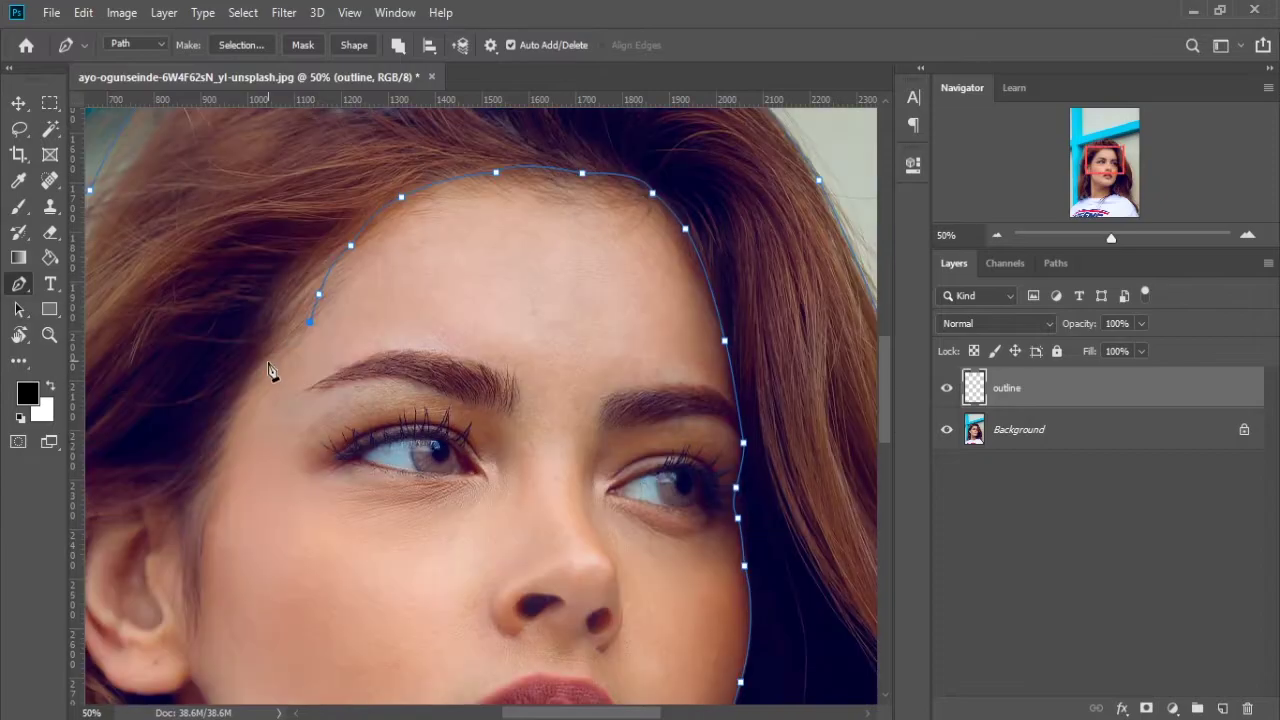
pyautogui.click(262, 361)
pyautogui.click(228, 445)
pyautogui.click(228, 466)
pyautogui.click(199, 579)
pyautogui.scroll(-2, 205, 625)
pyautogui.hscroll(-5, 451, 528)
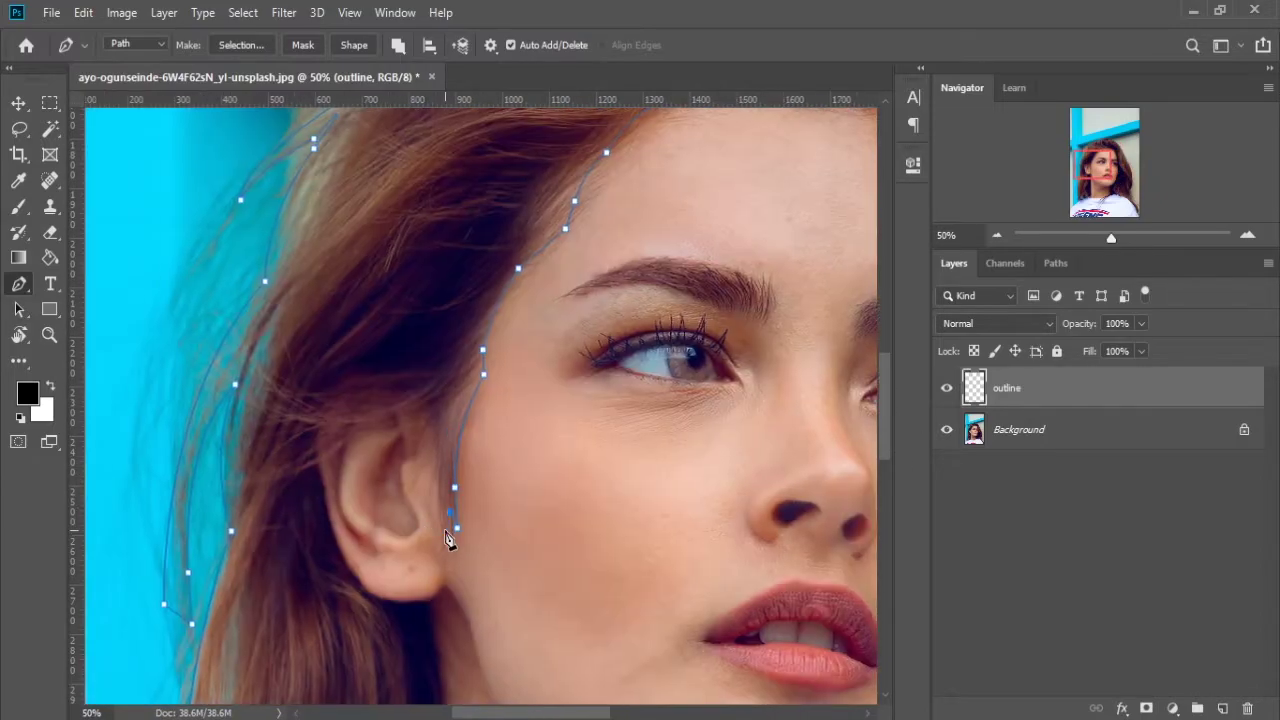
# Trace around the outer edge of the ear and under it along the jaw
pyautogui.click(444, 540)
pyautogui.click(427, 405)
pyautogui.click(369, 386)
pyautogui.click(320, 414)
pyautogui.click(316, 454)
pyautogui.click(327, 500)
pyautogui.click(334, 547)
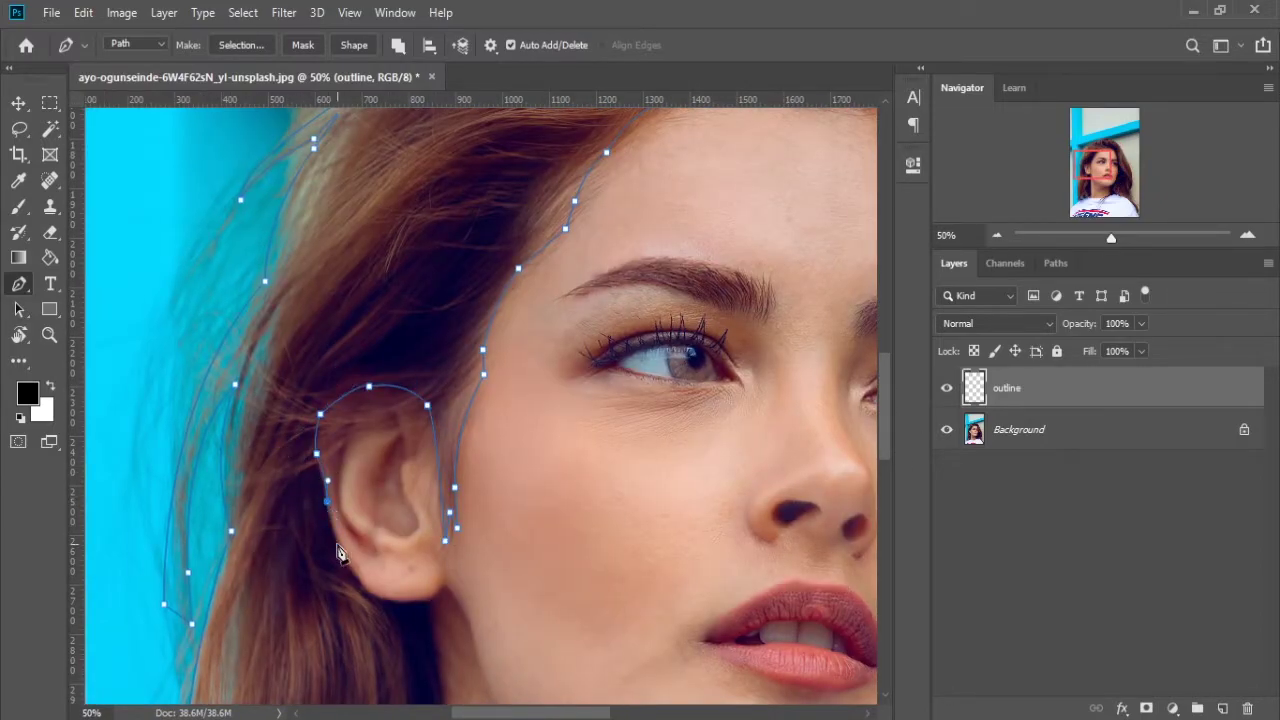
pyautogui.click(346, 563)
pyautogui.click(364, 588)
pyautogui.click(412, 604)
pyautogui.click(427, 602)
pyautogui.click(444, 661)
# Finish the path down the neck to the shirt collar and review the whole trace
pyautogui.scroll(-7, 444, 640)
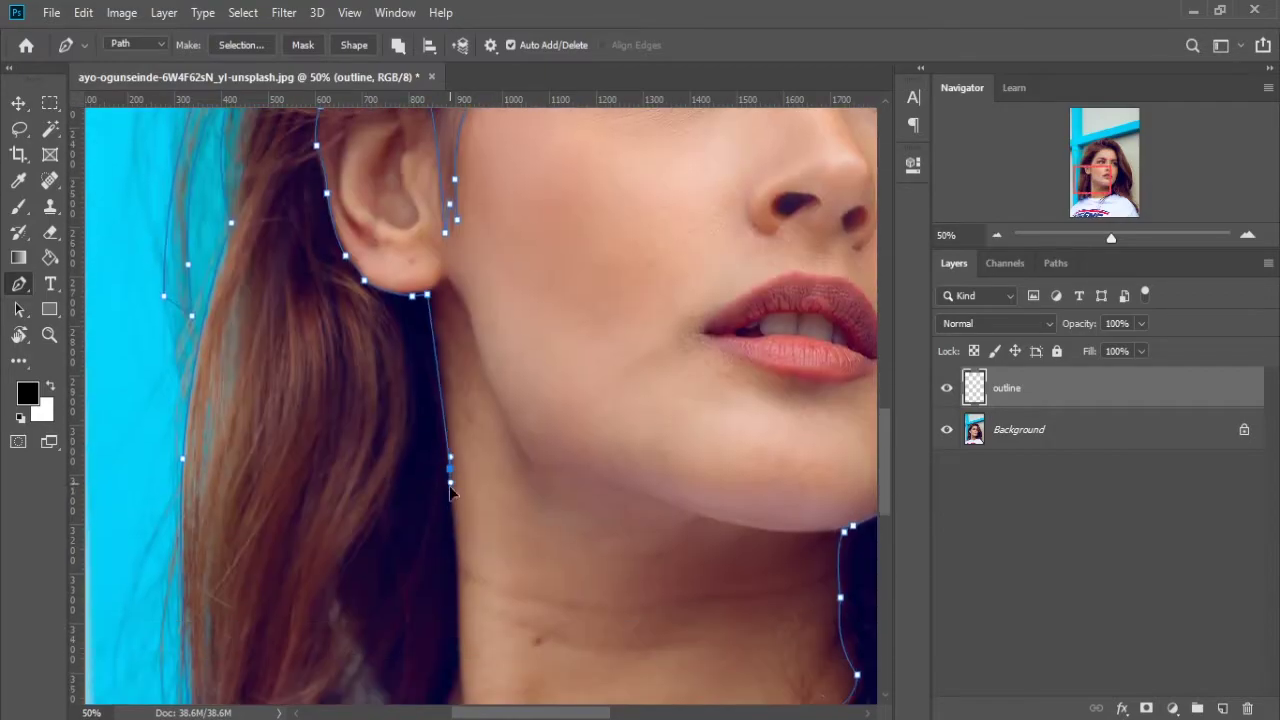
pyautogui.click(456, 585)
pyautogui.click(457, 617)
pyautogui.scroll(-4, 457, 614)
pyautogui.click(459, 465)
pyautogui.click(432, 536)
pyautogui.click(413, 545)
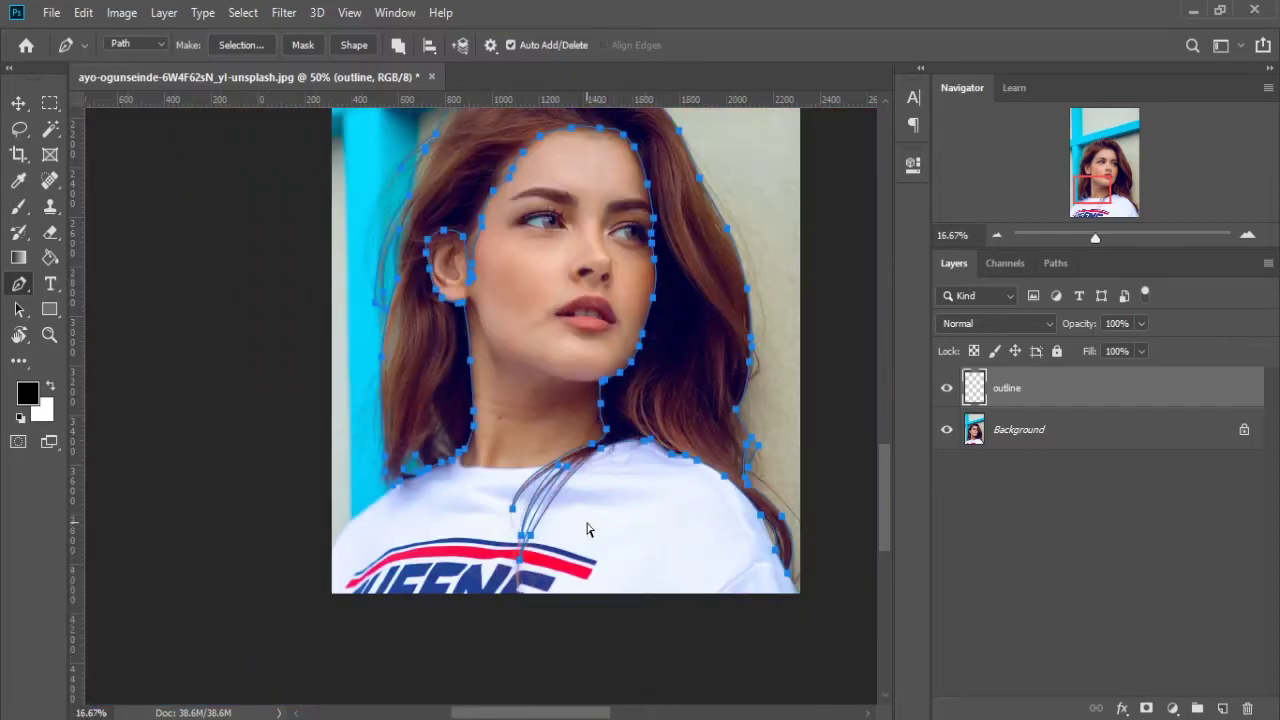
pyautogui.hotkey('ctrl', '-')
pyautogui.hotkey('ctrl', '-')
pyautogui.hotkey('ctrl', '-')
pyautogui.hotkey('ctrl', '-')
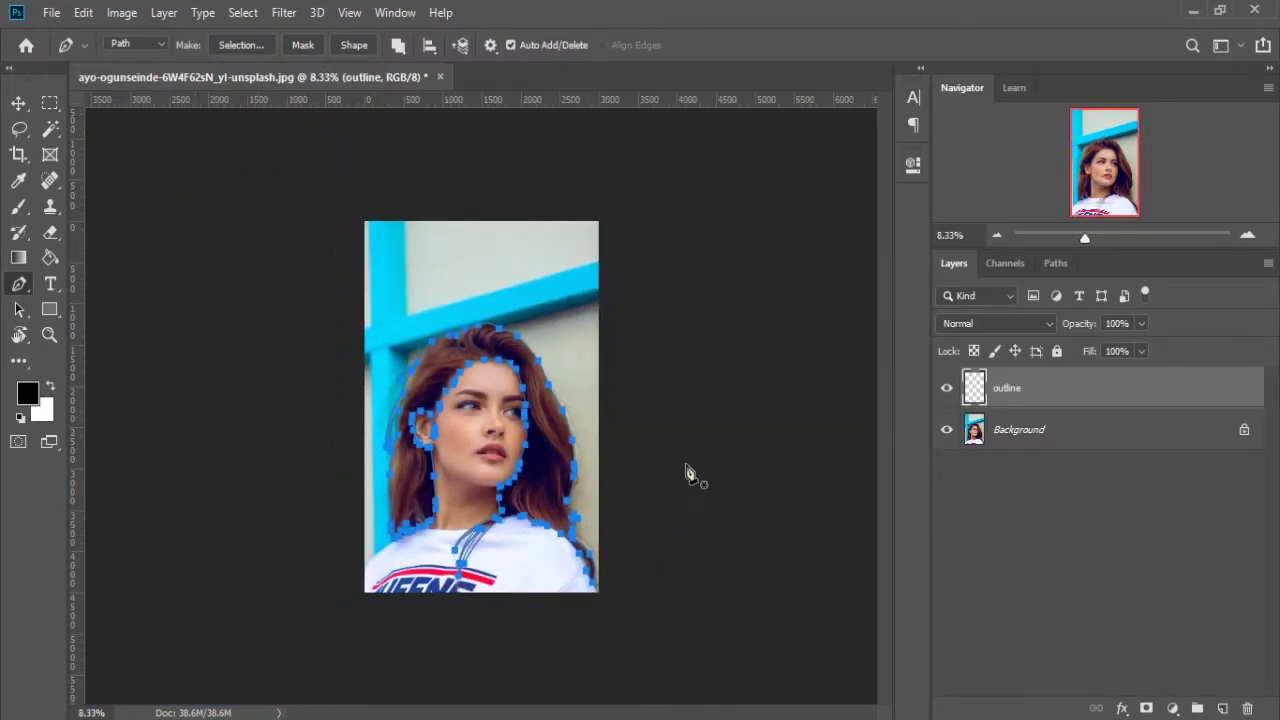
pyautogui.hotkey('ctrl', '+')
pyautogui.hotkey('ctrl', '+')
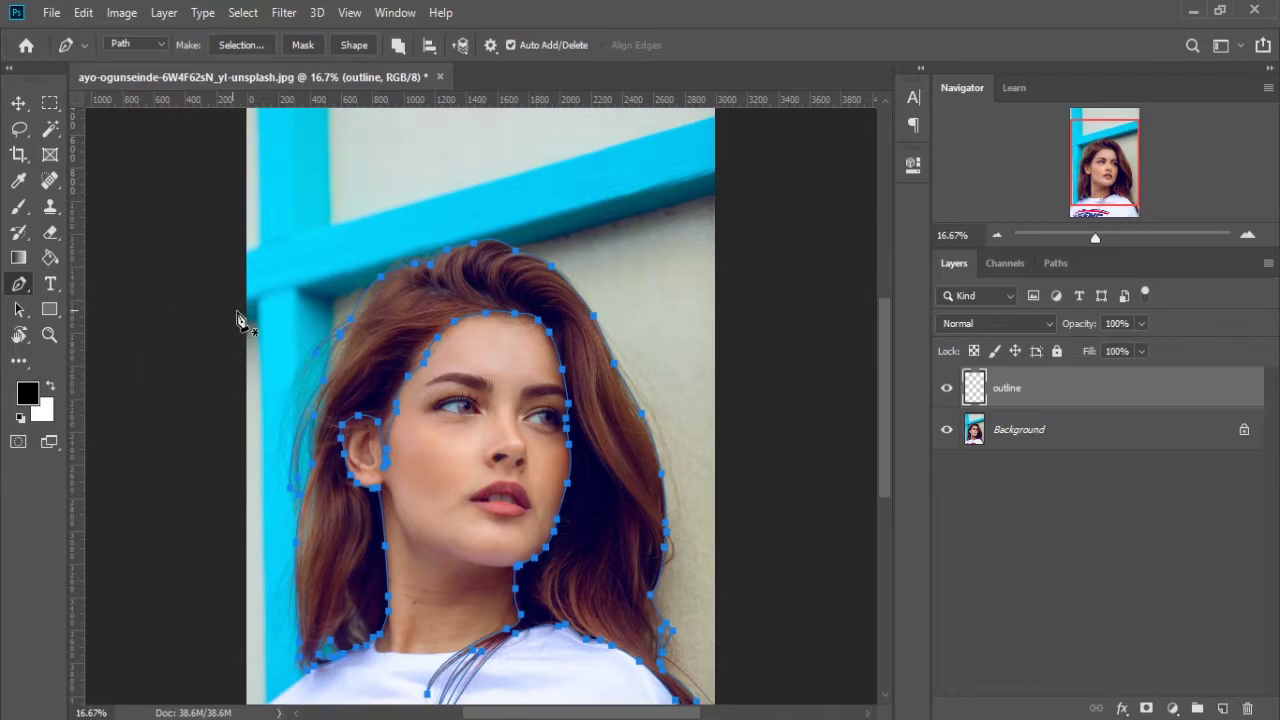
# Set the Brush tool to a 9 px tip at 100% hardness
pyautogui.click(20, 210)
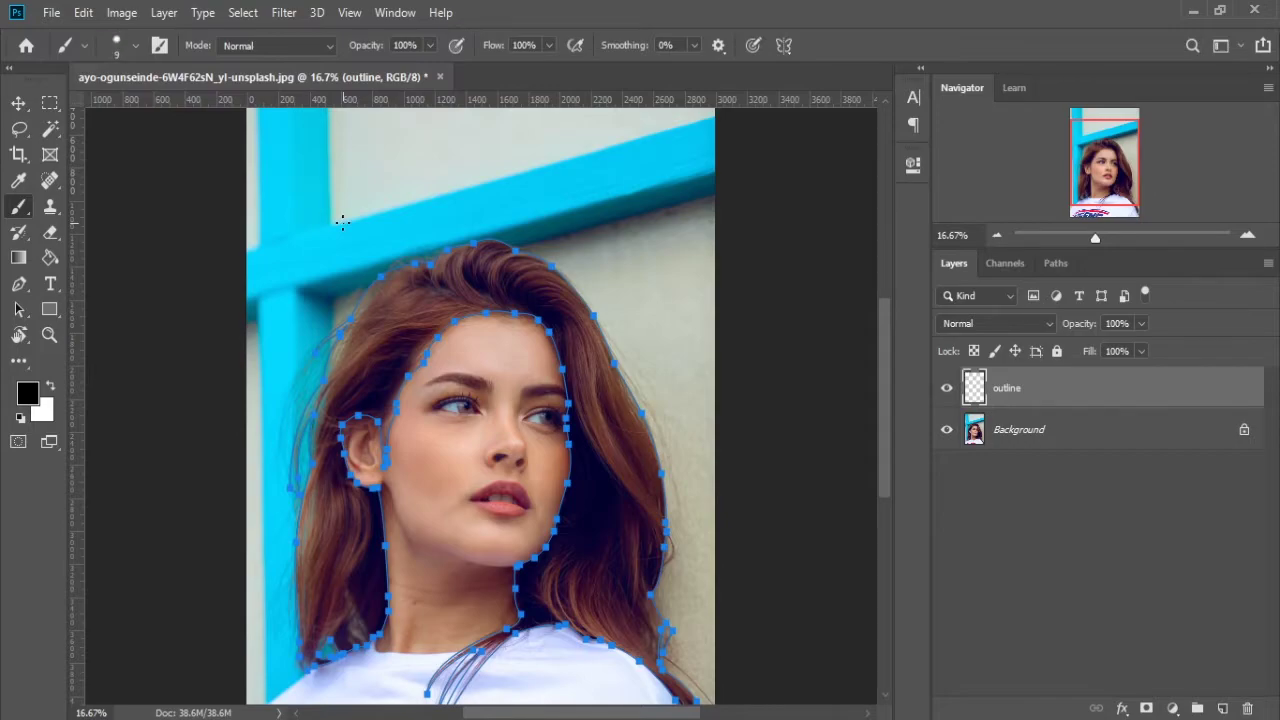
pyautogui.click(110, 47)
pyautogui.moveTo(223, 155); pyautogui.dragTo(231, 155)
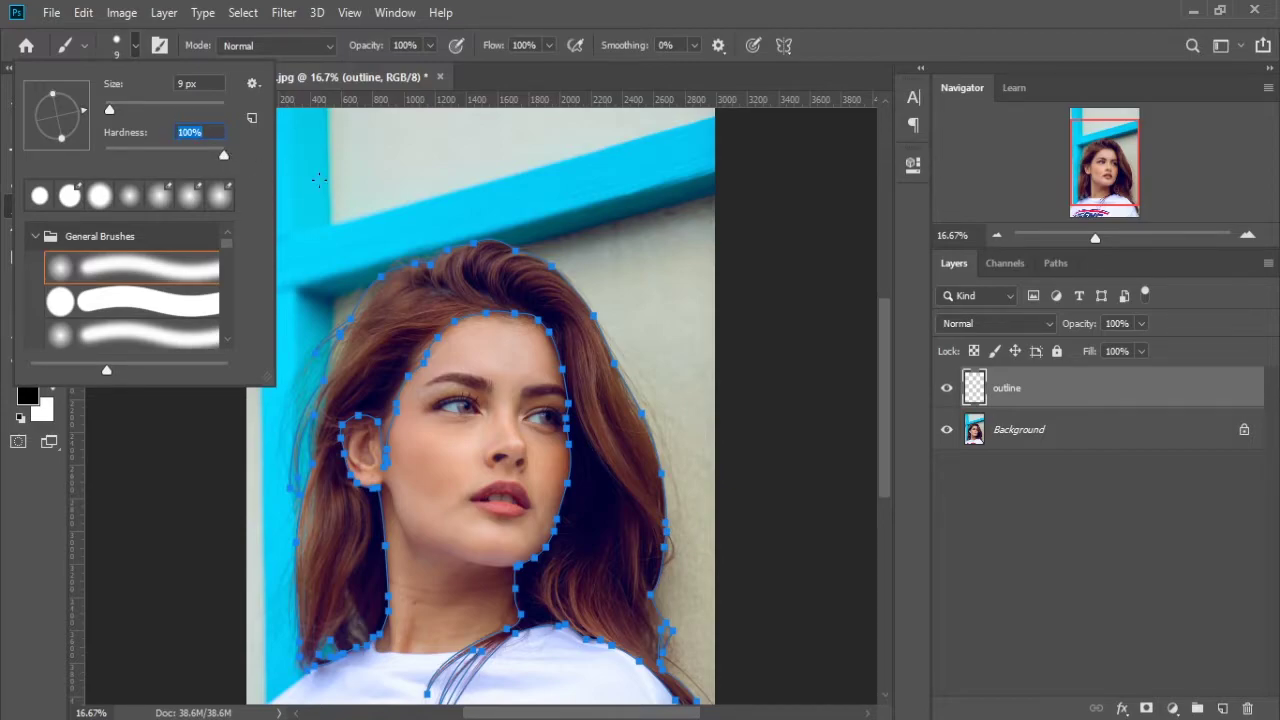
pyautogui.press('Return')
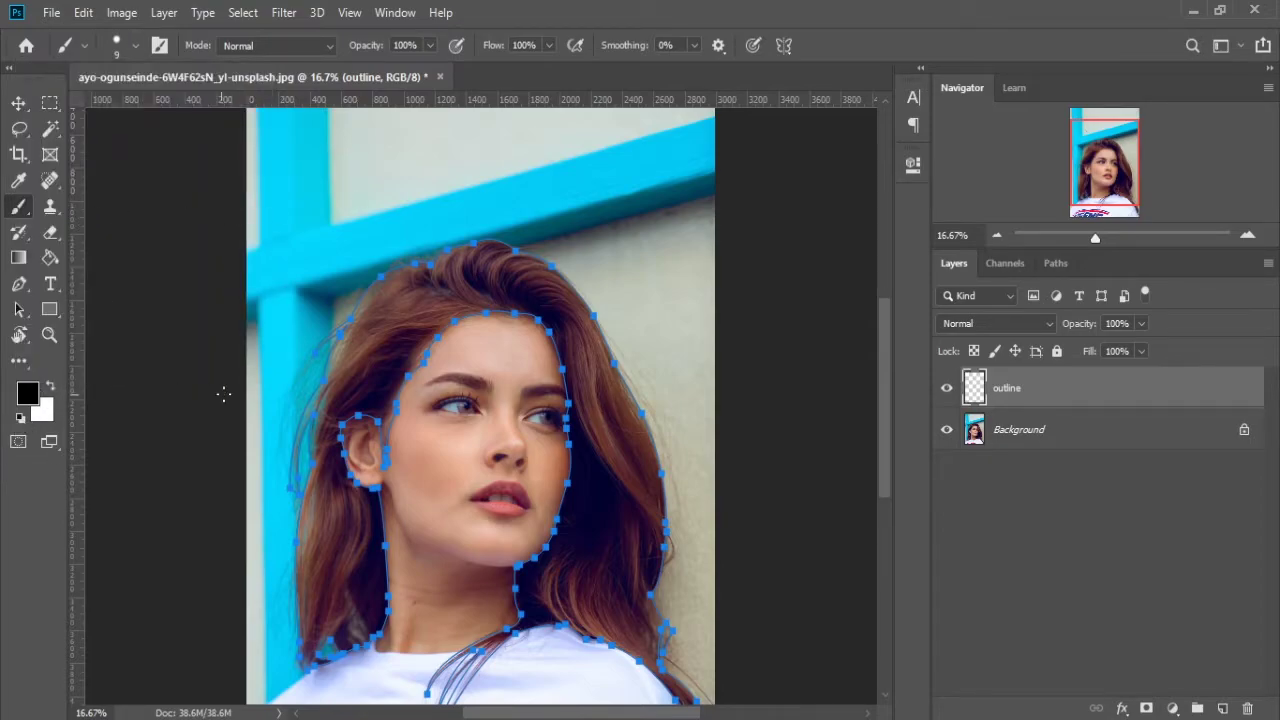
pyautogui.click(19, 286)
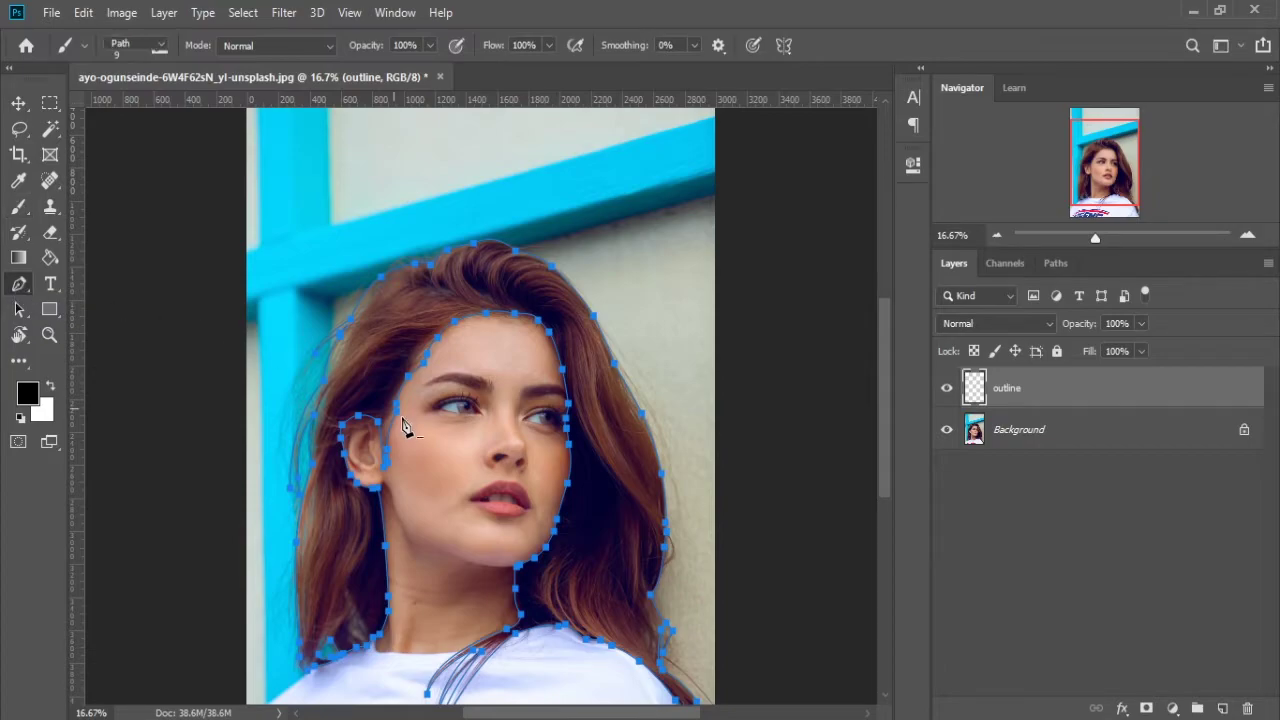
# Stroke the head path with the Brush on the outline layer, then hide the path
pyautogui.rightClick(389, 370)
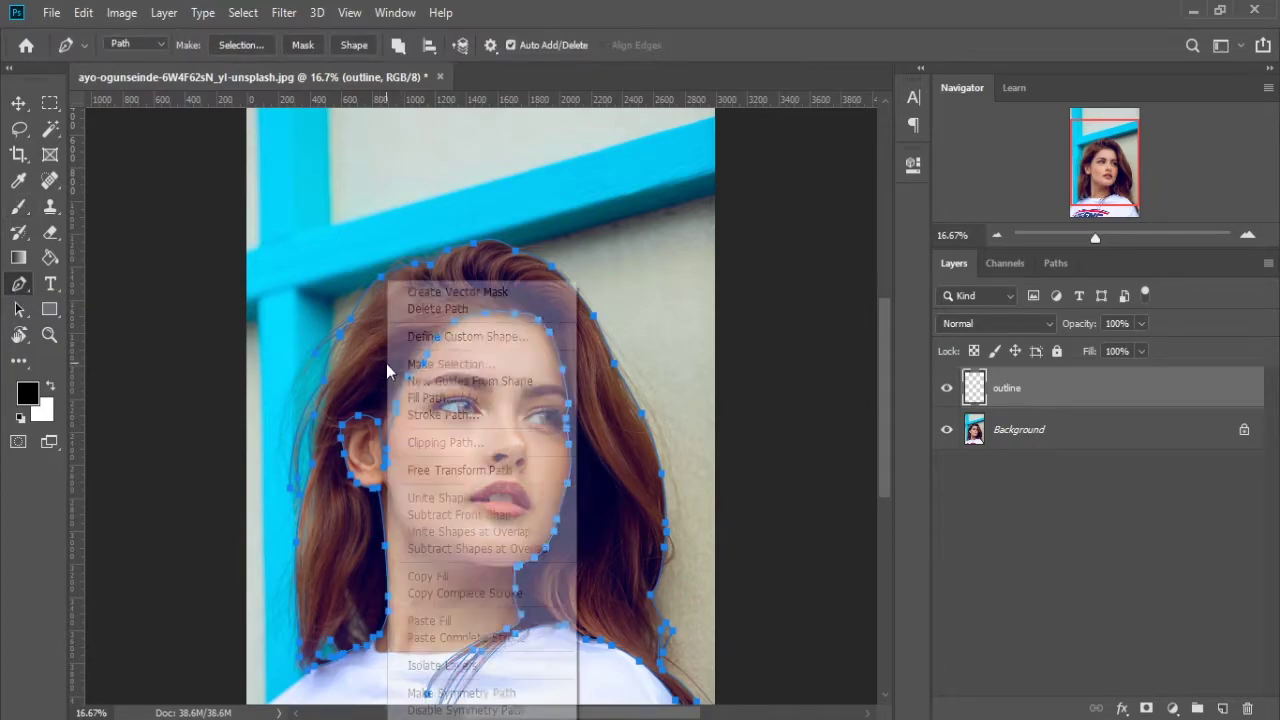
pyautogui.click(475, 418)
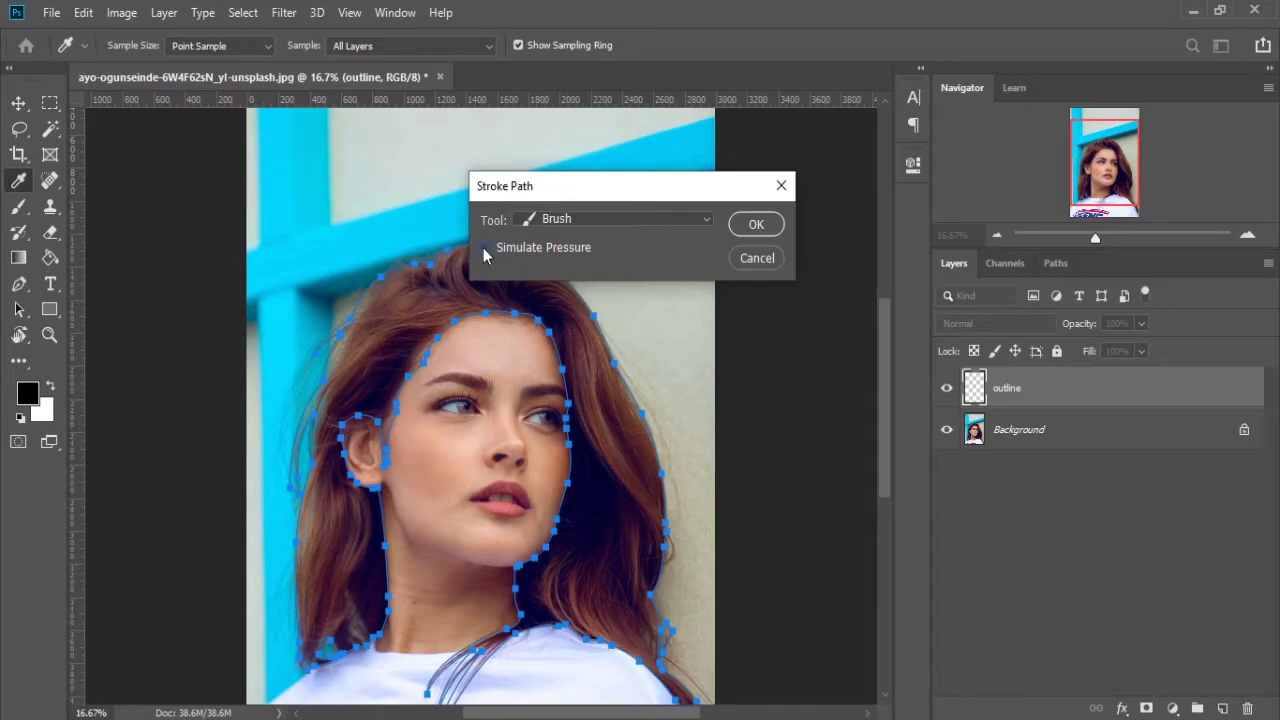
pyautogui.click(766, 224)
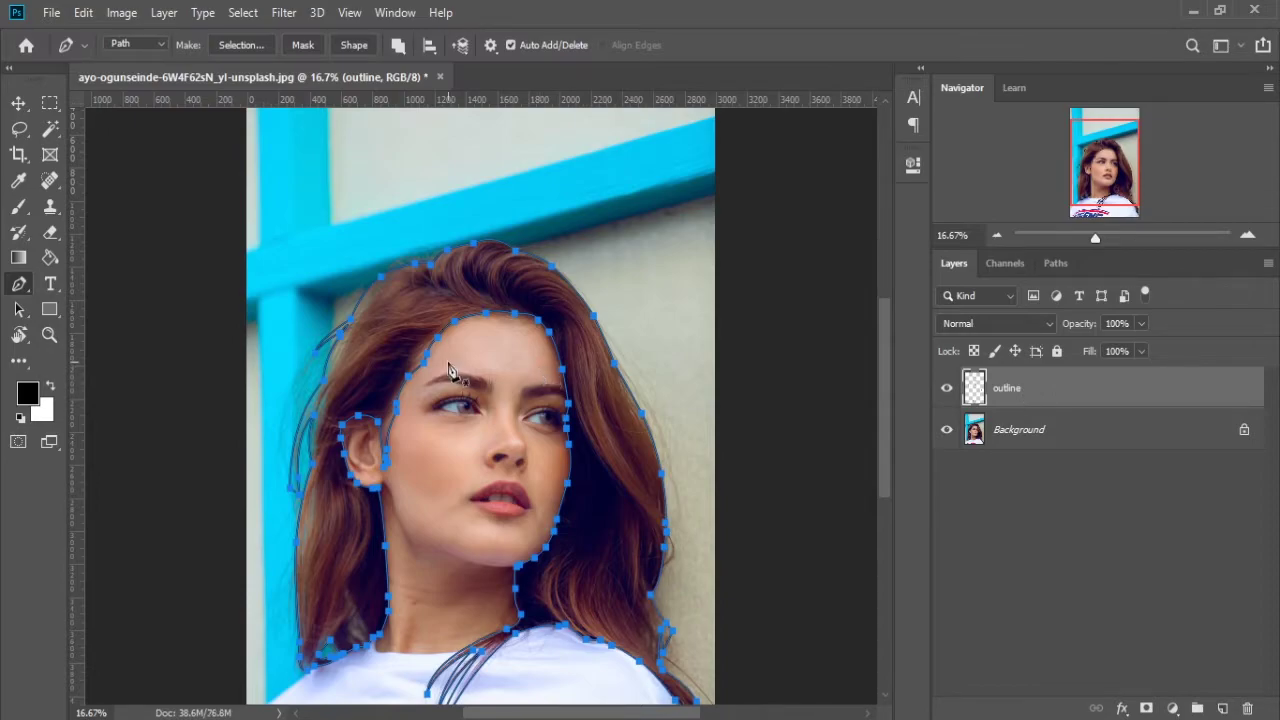
pyautogui.press('Return')
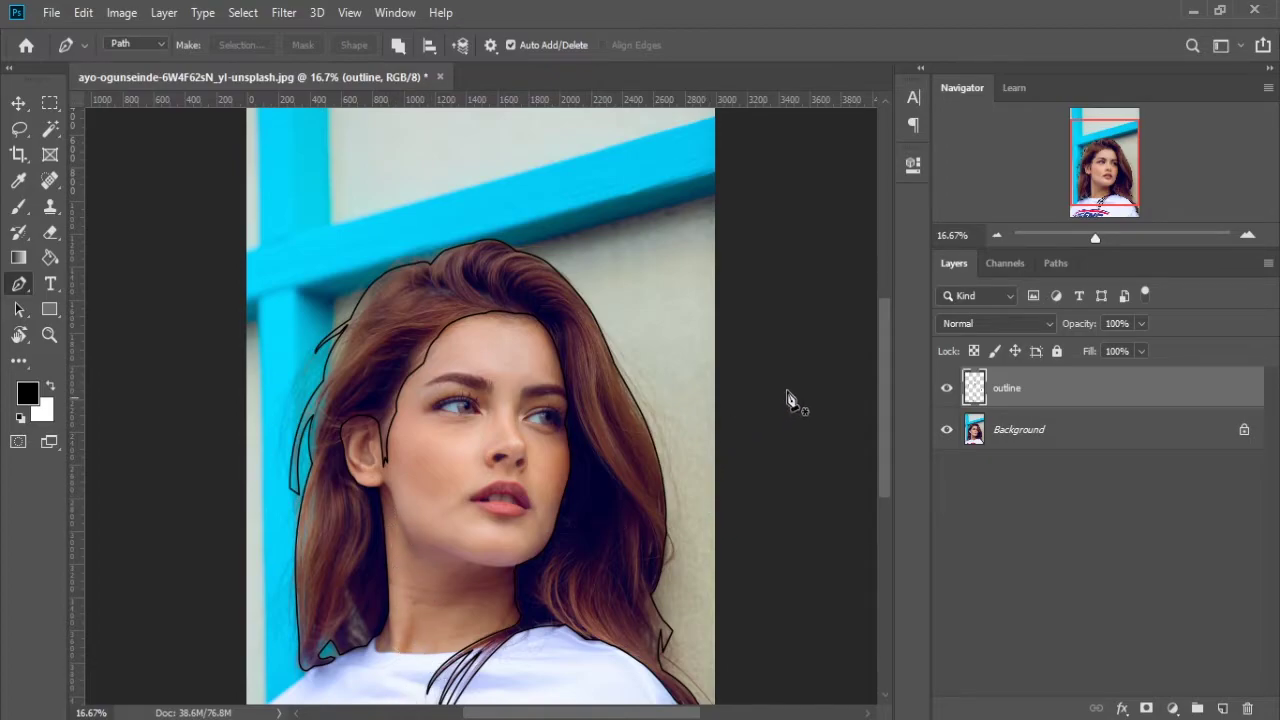
# Zoom in and start a jawline path below the ear with a corner anchor down the jaw
pyautogui.moveTo(885, 437); pyautogui.dragTo(881, 483)
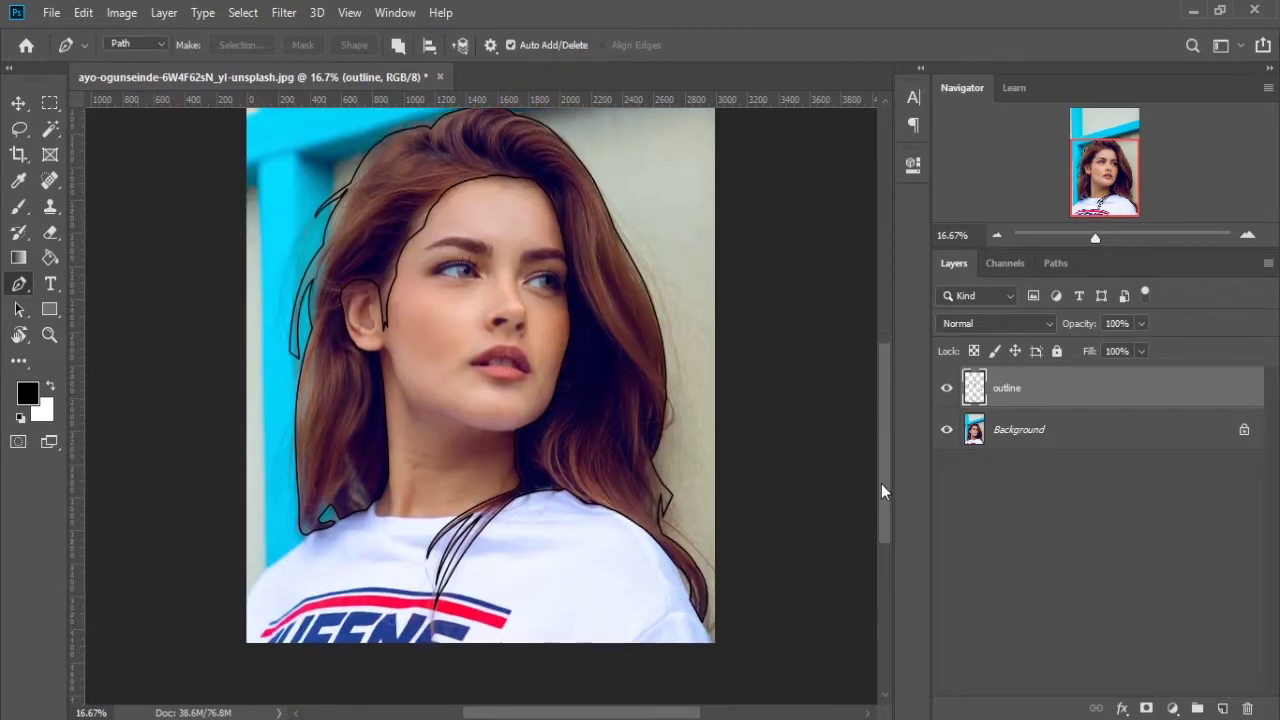
pyautogui.hotkey('ctrl', '+')
pyautogui.hotkey('ctrl', '+')
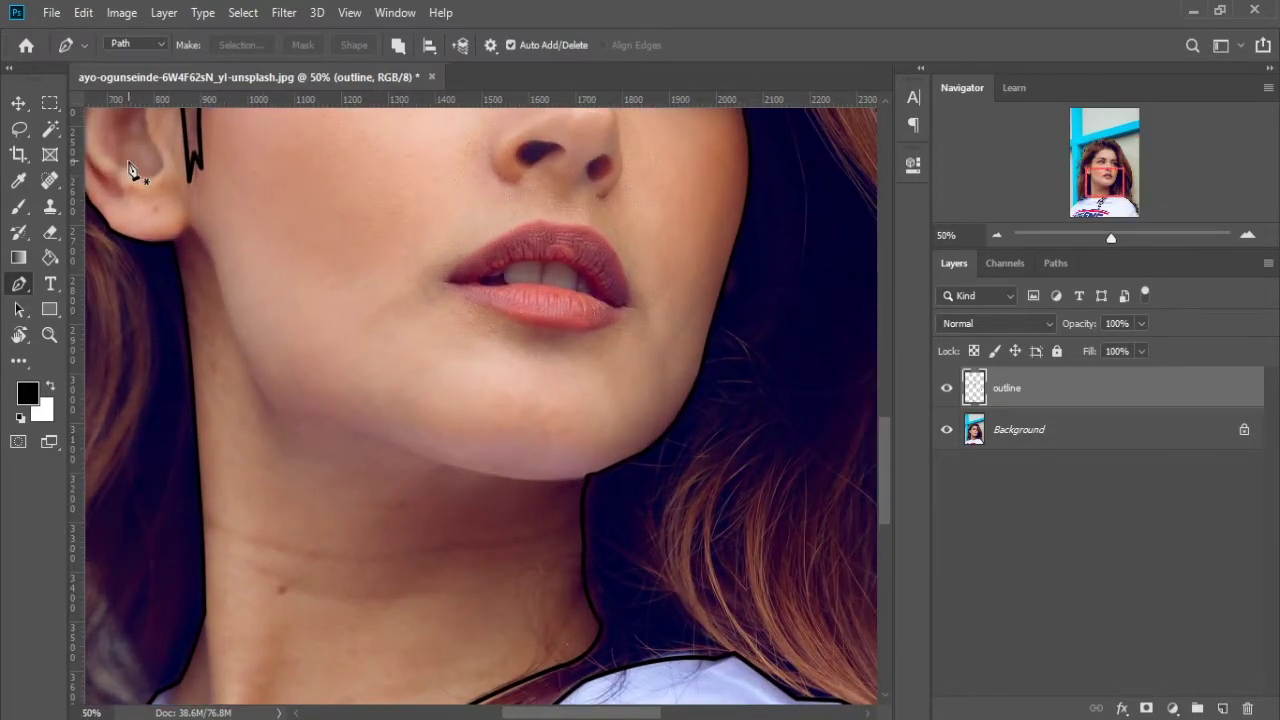
pyautogui.click(173, 248)
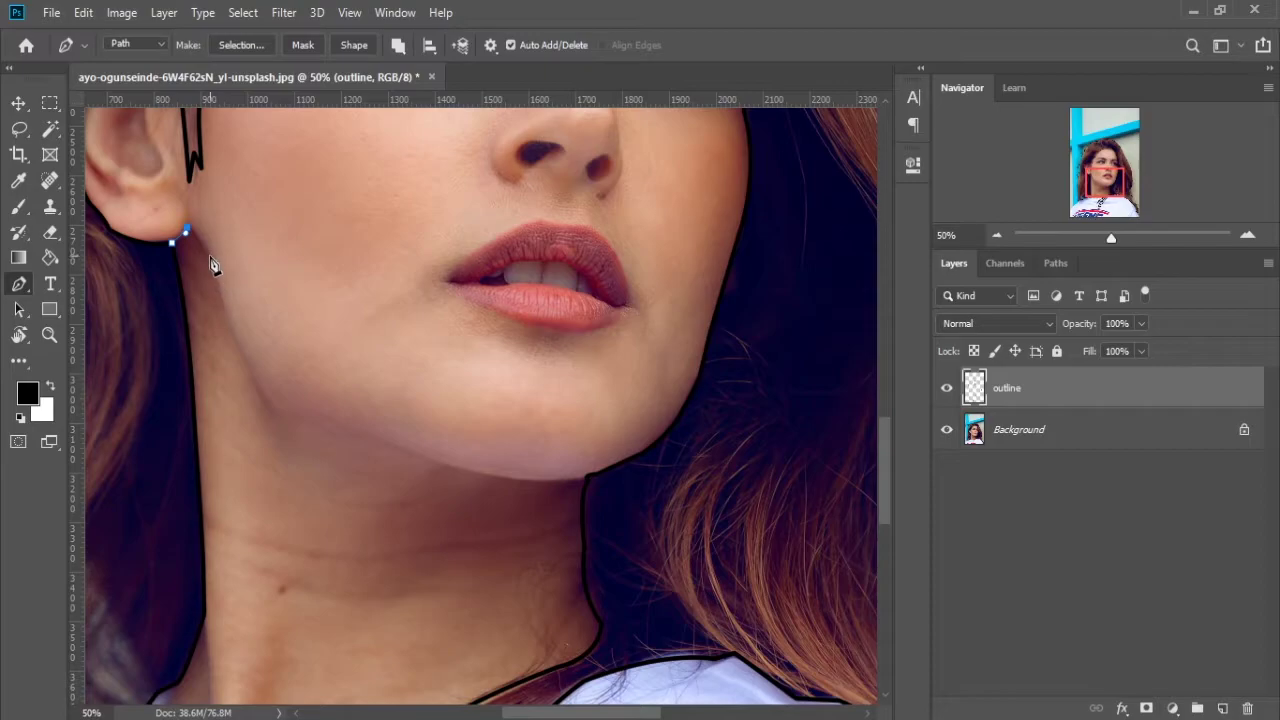
pyautogui.click(210, 258)
pyautogui.click(266, 404)
pyautogui.moveTo(290, 427); pyautogui.dragTo(293, 438)
pyautogui.click(268, 408)
# Extend the jaw path to the chin with corner anchors, then stroke it black and deselect
pyautogui.moveTo(447, 466); pyautogui.dragTo(467, 472)
pyautogui.keyDown('alt'); pyautogui.click(448, 466); pyautogui.keyUp('alt')
pyautogui.moveTo(589, 488)
pyautogui.mouseDown()
pyautogui.moveTo(645, 471)
pyautogui.moveTo(680, 479)
pyautogui.mouseUp()
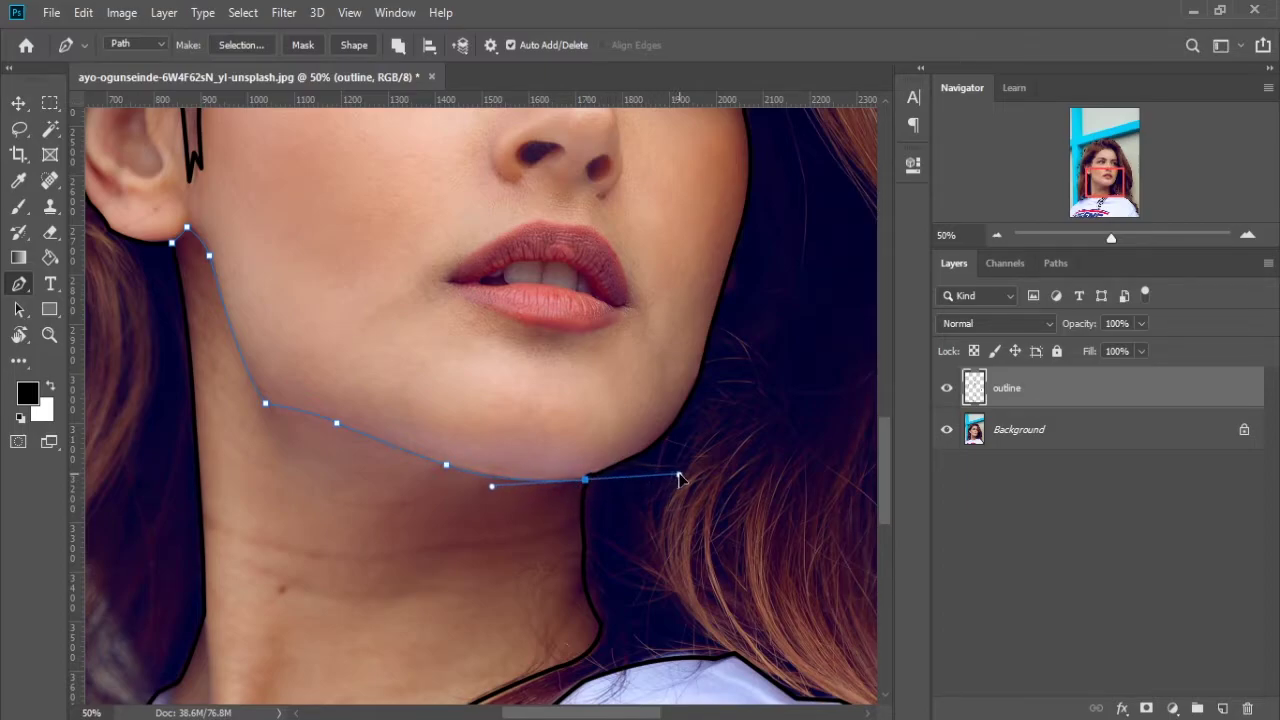
pyautogui.click(588, 483)
pyautogui.press('Return')
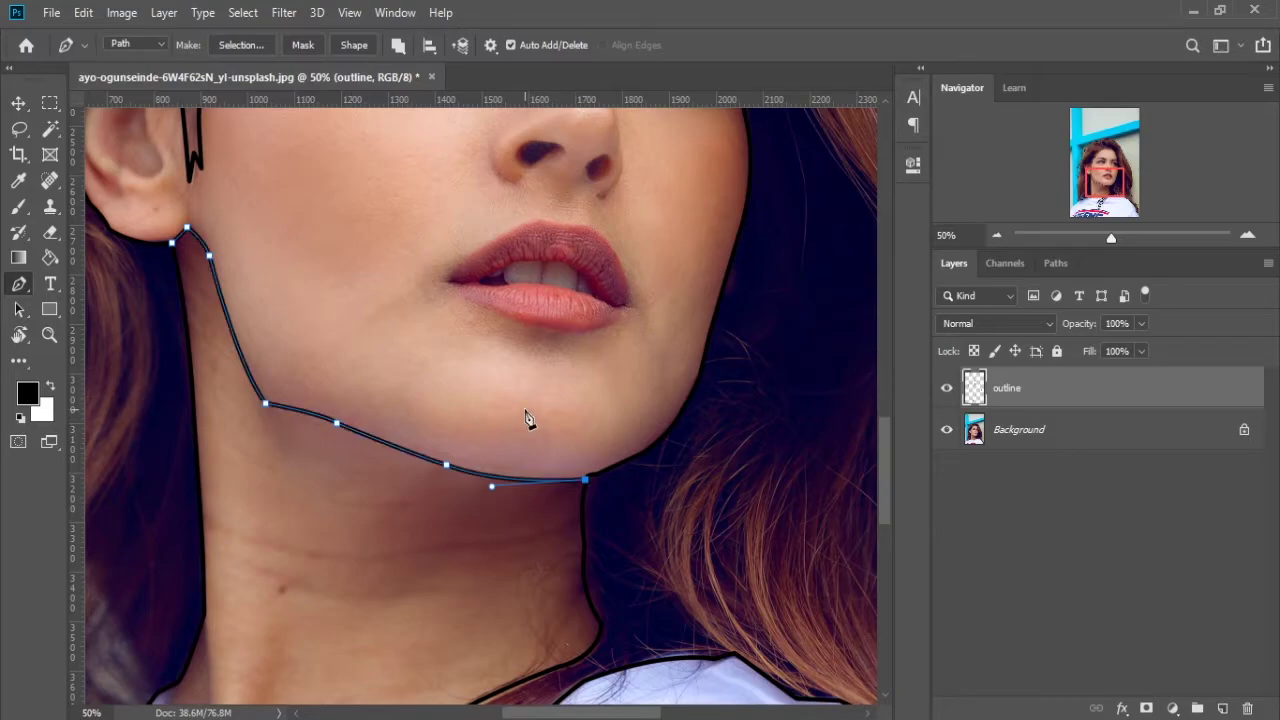
pyautogui.press('Escape')
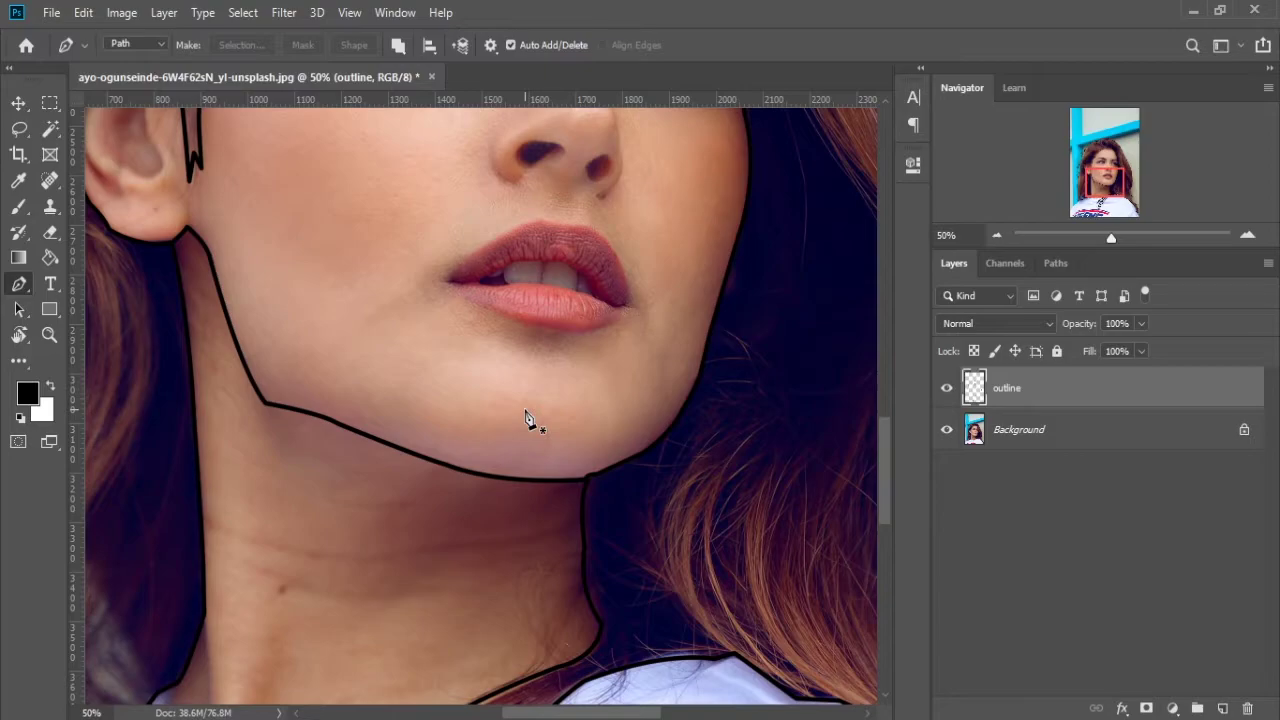
# Undo the last change and zoom in closely on the lips
pyautogui.hotkey('ctrl', 'z')
pyautogui.press('b')
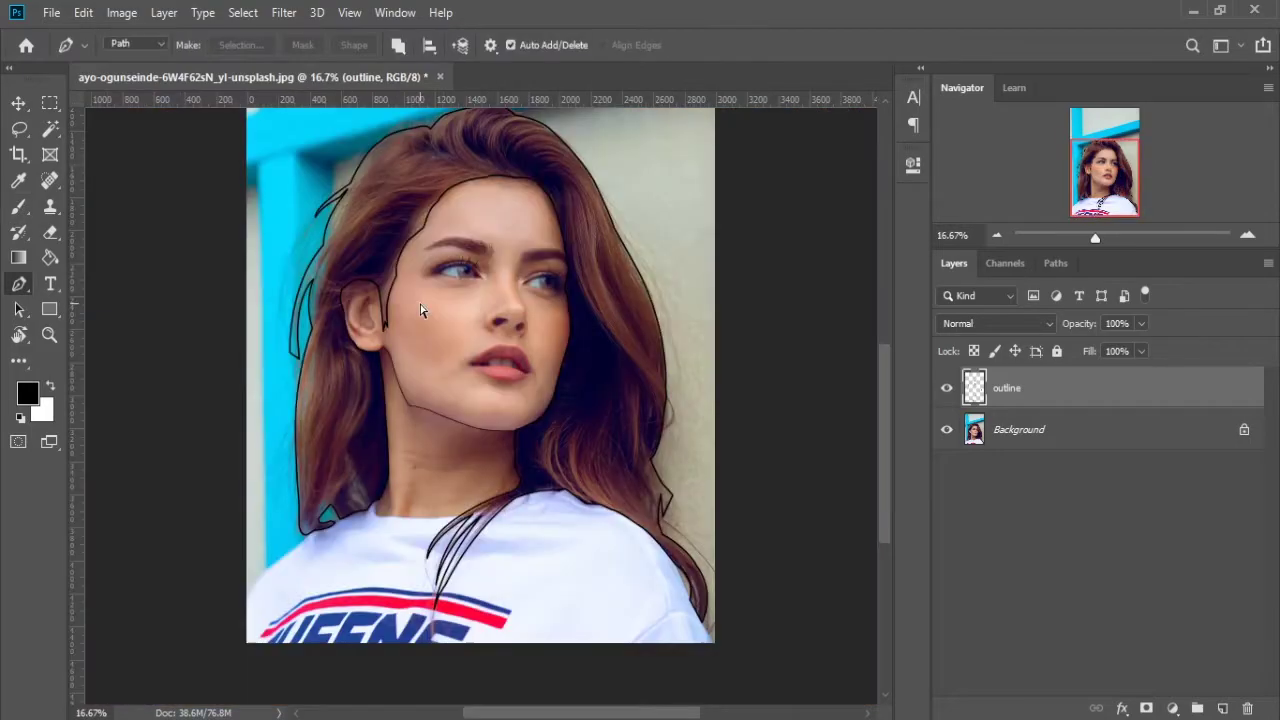
pyautogui.hotkey('ctrl', '+')
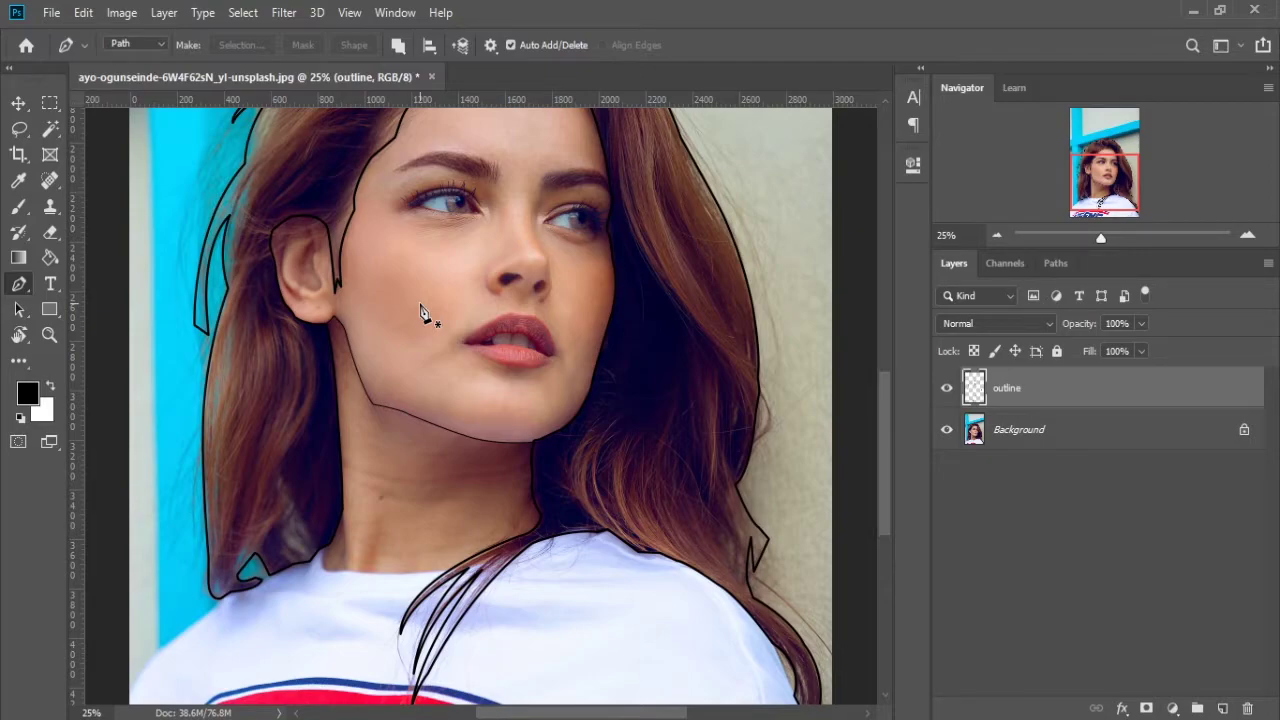
pyautogui.hotkey('ctrl', '+')
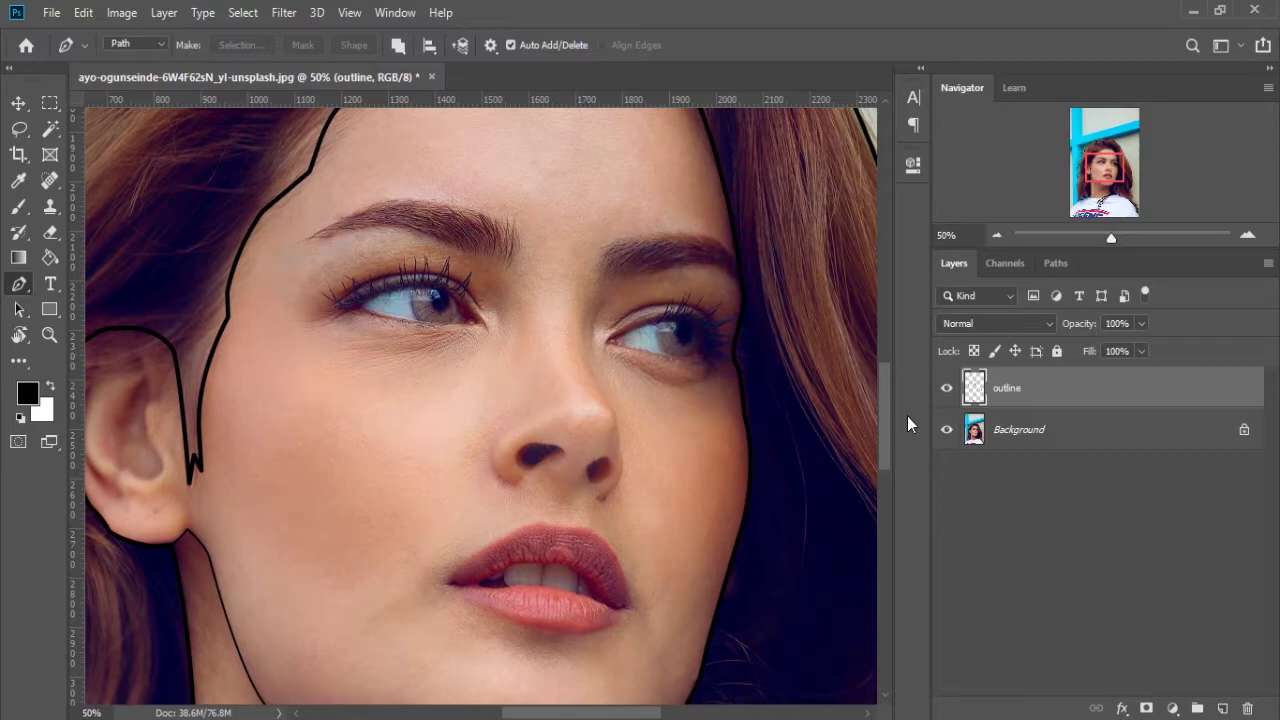
pyautogui.hotkey('ctrl', '+')
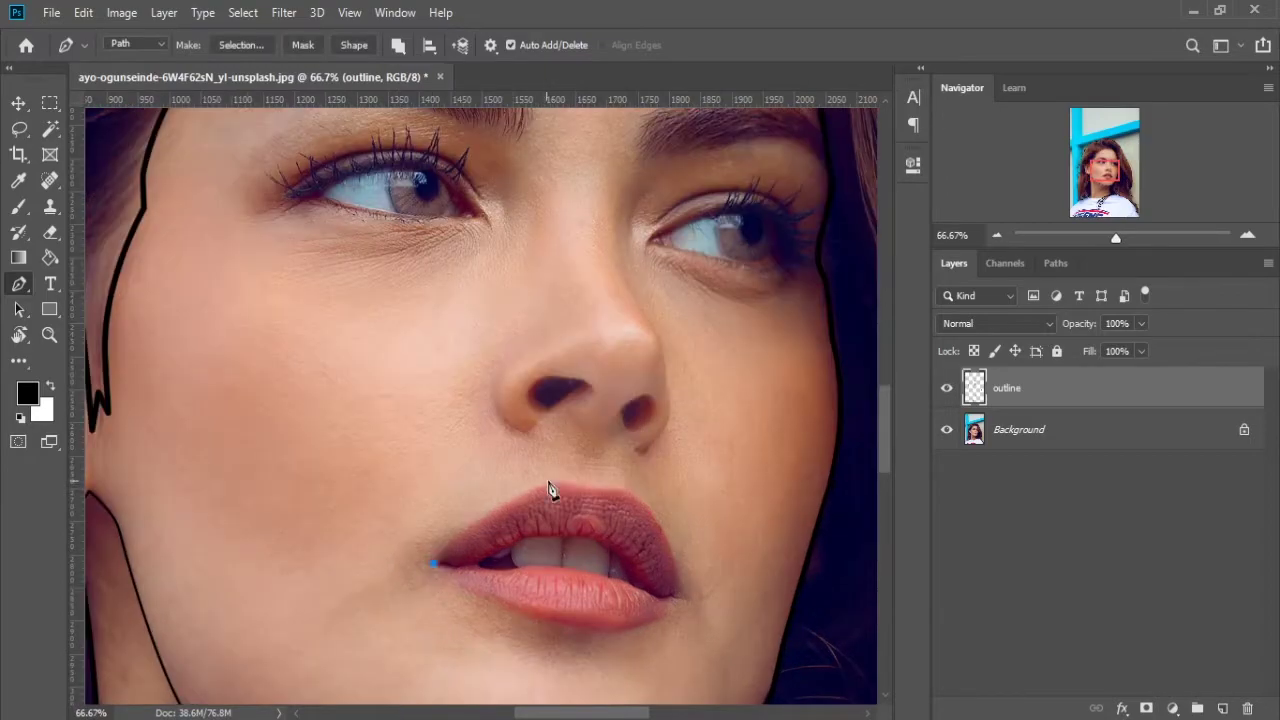
# Trace the outer lip outline as a closed path and stroke it in black
pyautogui.click(432, 563)
pyautogui.moveTo(553, 481); pyautogui.dragTo(617, 486)
pyautogui.moveTo(676, 587); pyautogui.dragTo(686, 677)
pyautogui.click(619, 631)
pyautogui.click(560, 625)
pyautogui.click(511, 610)
pyautogui.click(464, 589)
pyautogui.click(433, 566)
pyautogui.press('b')
pyautogui.press('Return')
# Trace the inner edges of the lips as a closed mouth-opening path
pyautogui.press('p')
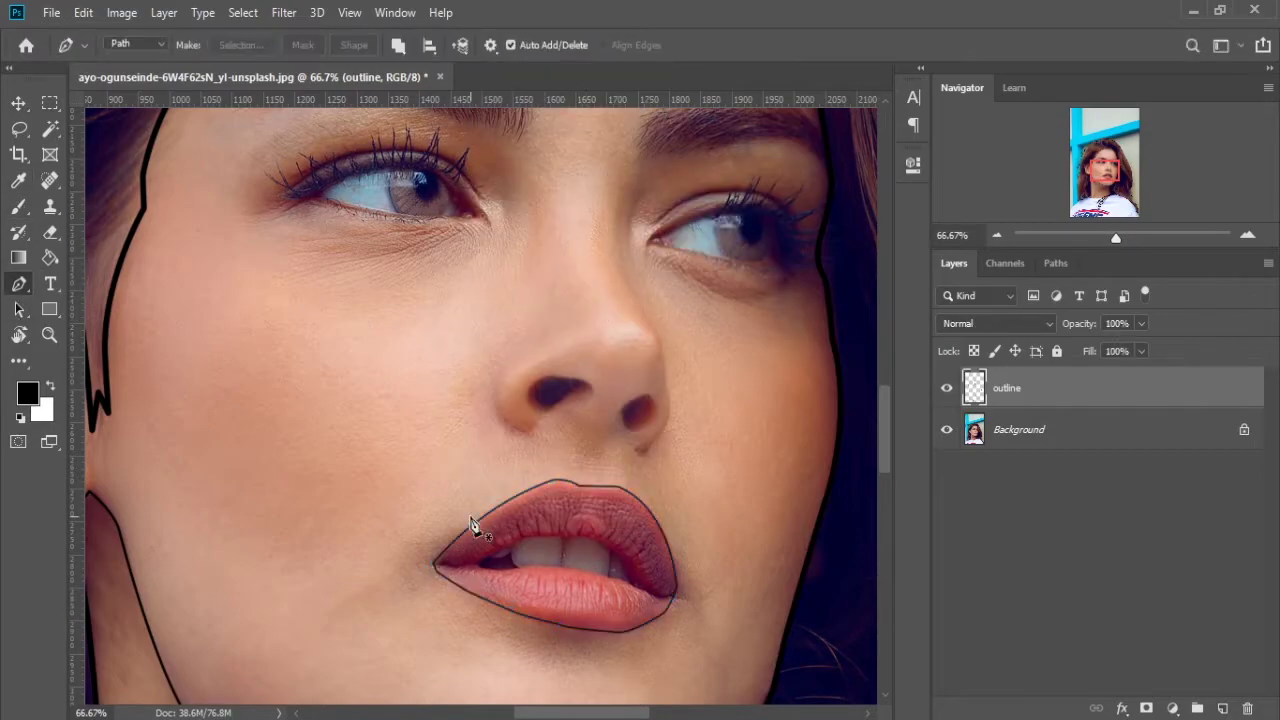
pyautogui.hotkey('ctrl', '+')
pyautogui.click(477, 380)
pyautogui.click(543, 342)
pyautogui.click(597, 342)
pyautogui.click(662, 350)
pyautogui.click(686, 371)
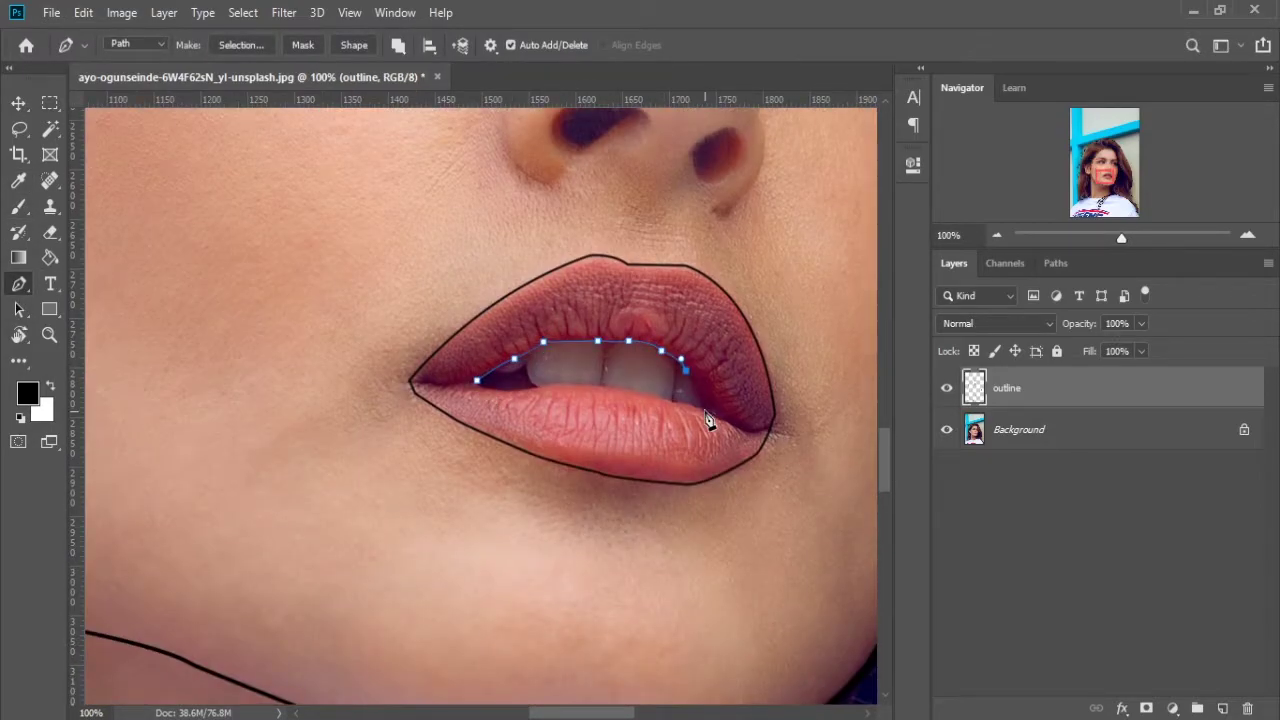
pyautogui.click(705, 408)
pyautogui.click(654, 397)
pyautogui.click(525, 390)
pyautogui.click(477, 382)
# Try stroking the mouth-opening path from its right-click menu, cancelling out twice
pyautogui.rightClick(477, 385)
pyautogui.press('Escape')
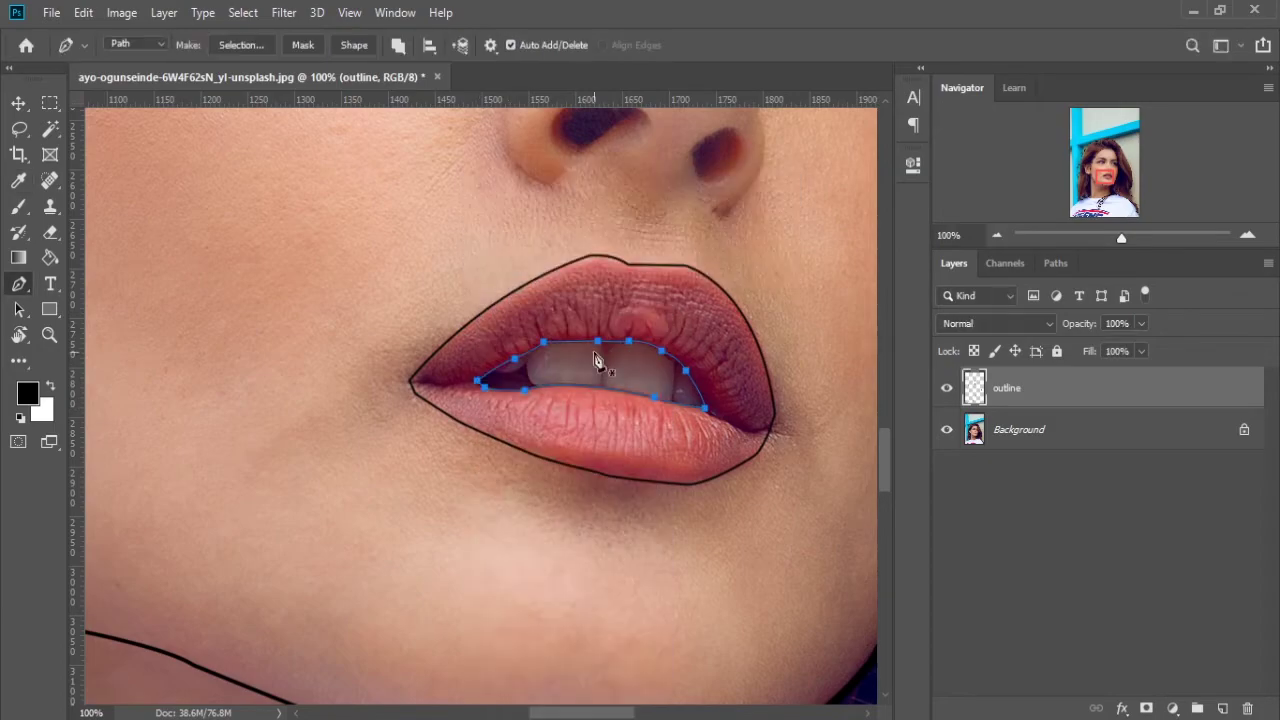
pyautogui.press('Escape')
pyautogui.rightClick(740, 440)
pyautogui.press('Escape')
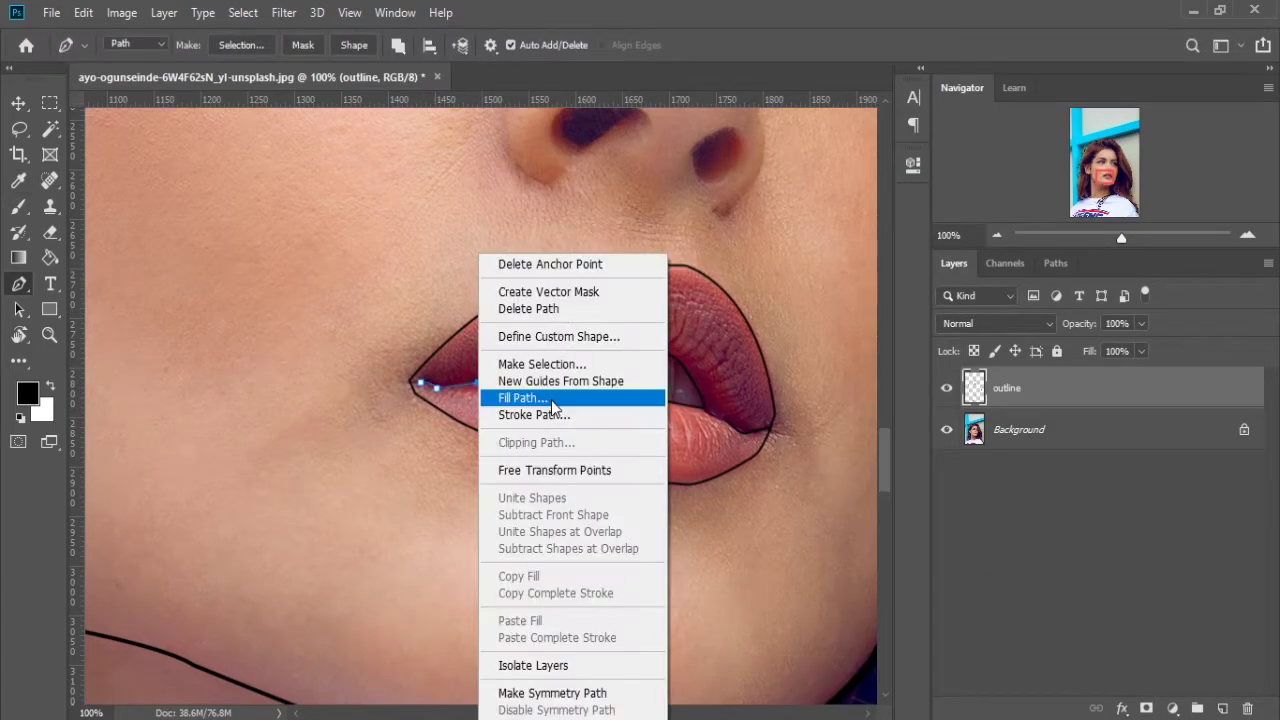
# Draw the curved line between the front teeth and stroke it in black
pyautogui.hotkey('ctrl', '+')
pyautogui.hotkey('ctrl', '+')
pyautogui.click(517, 302)
pyautogui.click(568, 308)
pyautogui.click(613, 281)
pyautogui.moveTo(645, 346); pyautogui.dragTo(678, 366)
pyautogui.rightClick(650, 350)
pyautogui.press('Escape')
pyautogui.moveTo(713, 416); pyautogui.dragTo(423, 480)
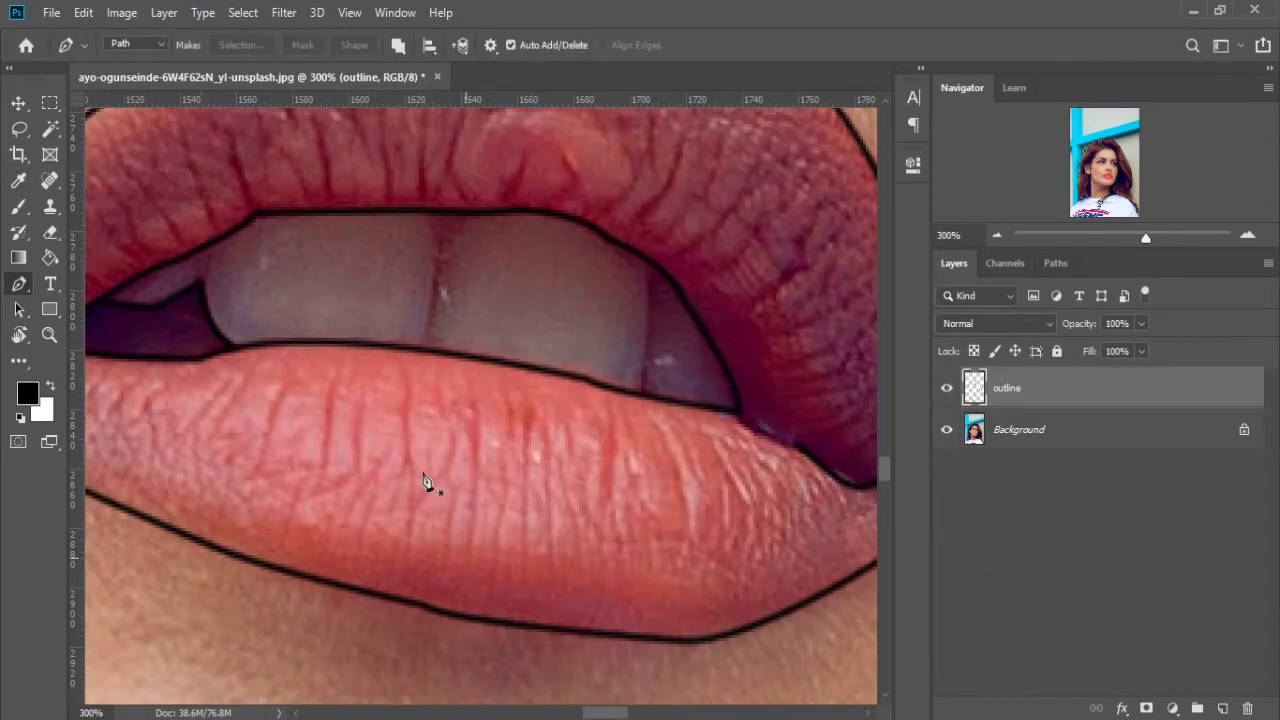
pyautogui.rightClick(386, 252)
pyautogui.click(440, 412)
pyautogui.click(760, 223)
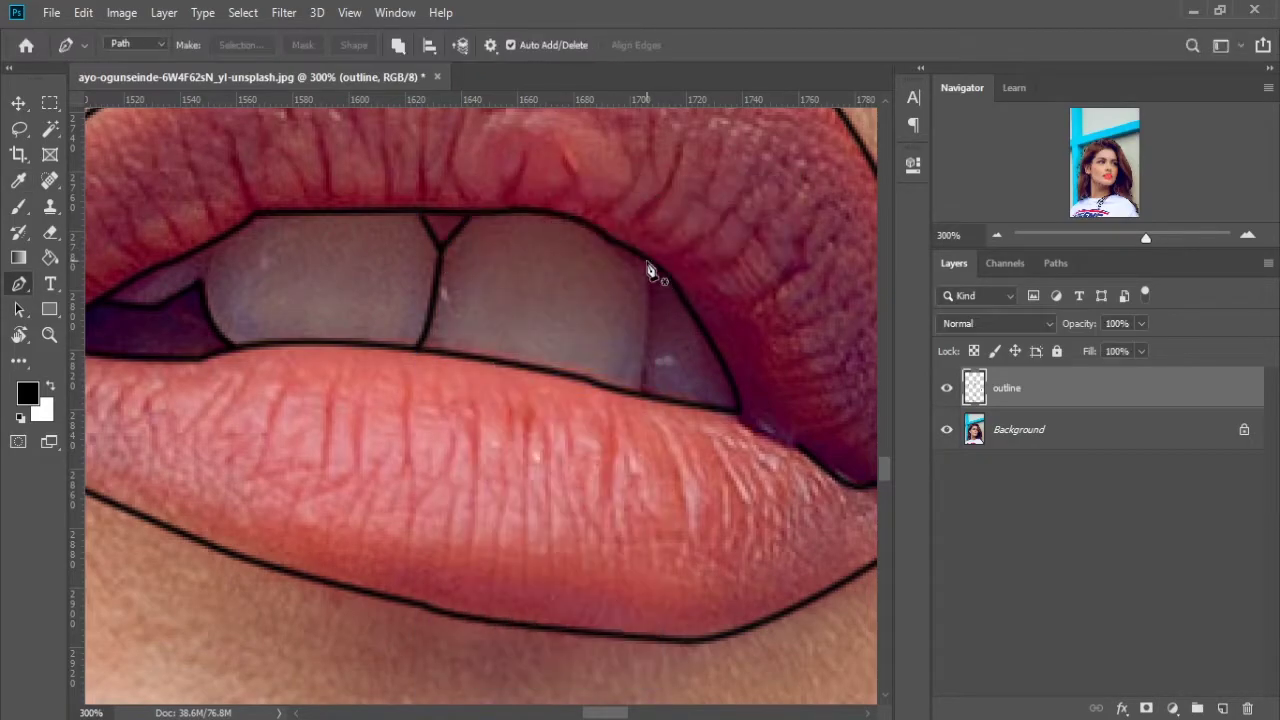
pyautogui.rightClick(640, 255)
pyautogui.press('Escape')
# Draw a curved line around the left nostril wing
pyautogui.hotkey('ctrl', '-')
pyautogui.hotkey('ctrl', '-')
pyautogui.hotkey('ctrl', '+')
pyautogui.click(497, 429)
pyautogui.moveTo(466, 585); pyautogui.dragTo(471, 600)
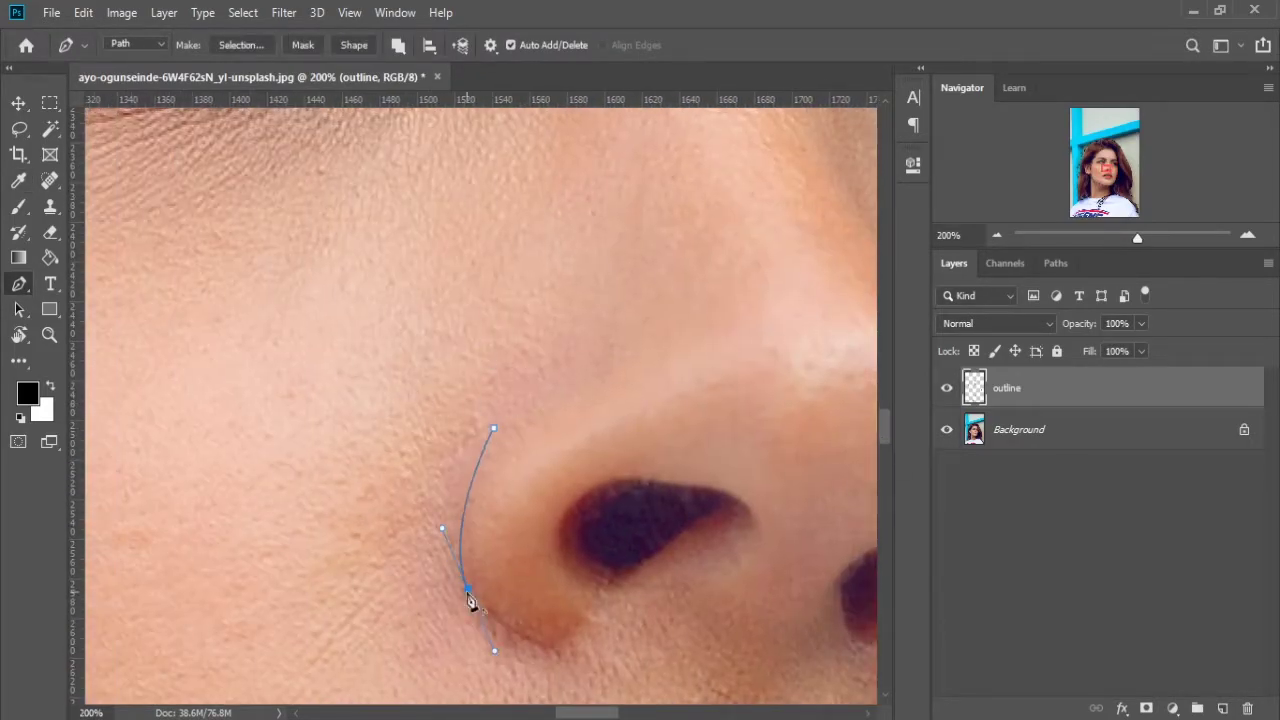
pyautogui.click(556, 650)
pyautogui.hscroll(3, 430, 610)
pyautogui.click(415, 607)
pyautogui.rightClick(337, 645)
# Outline the left nostril as a closed path
pyautogui.hscroll(-3, 800, 622)
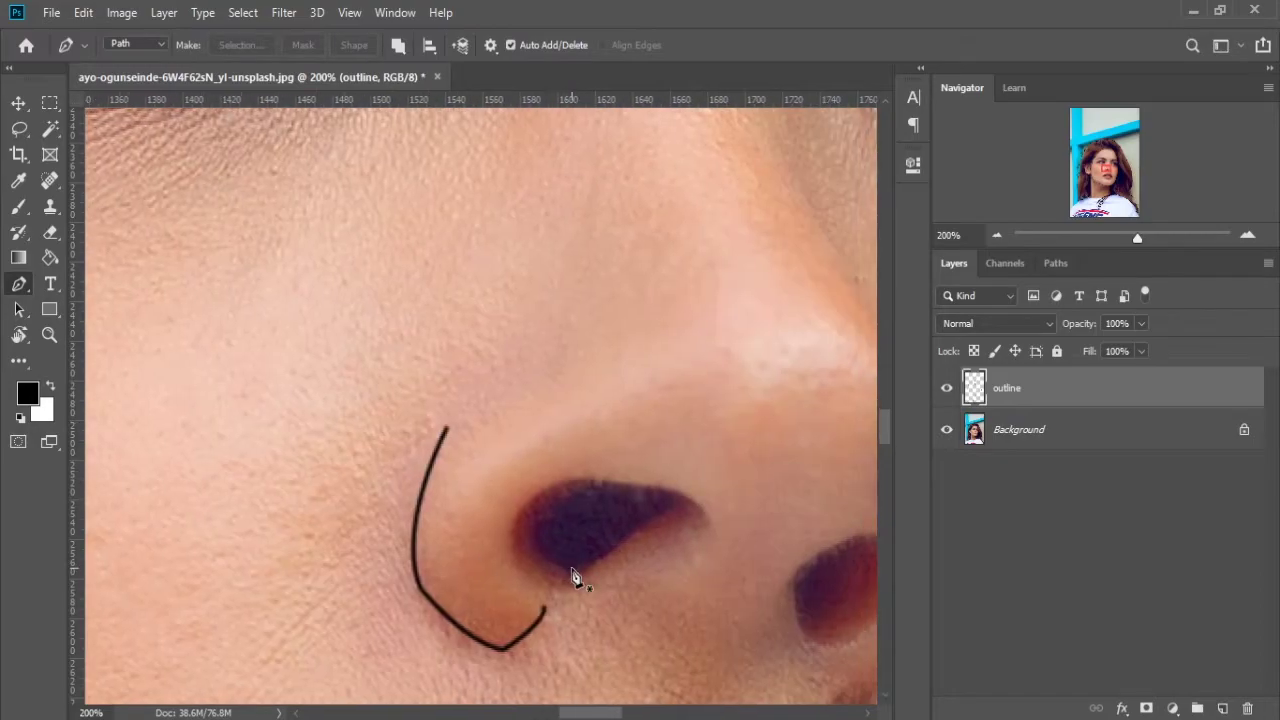
pyautogui.click(540, 524)
pyautogui.click(593, 484)
pyautogui.click(676, 498)
pyautogui.click(592, 565)
pyautogui.click(572, 568)
# Outline the right nostril and stroke it in black
pyautogui.hscroll(8, 614, 420)
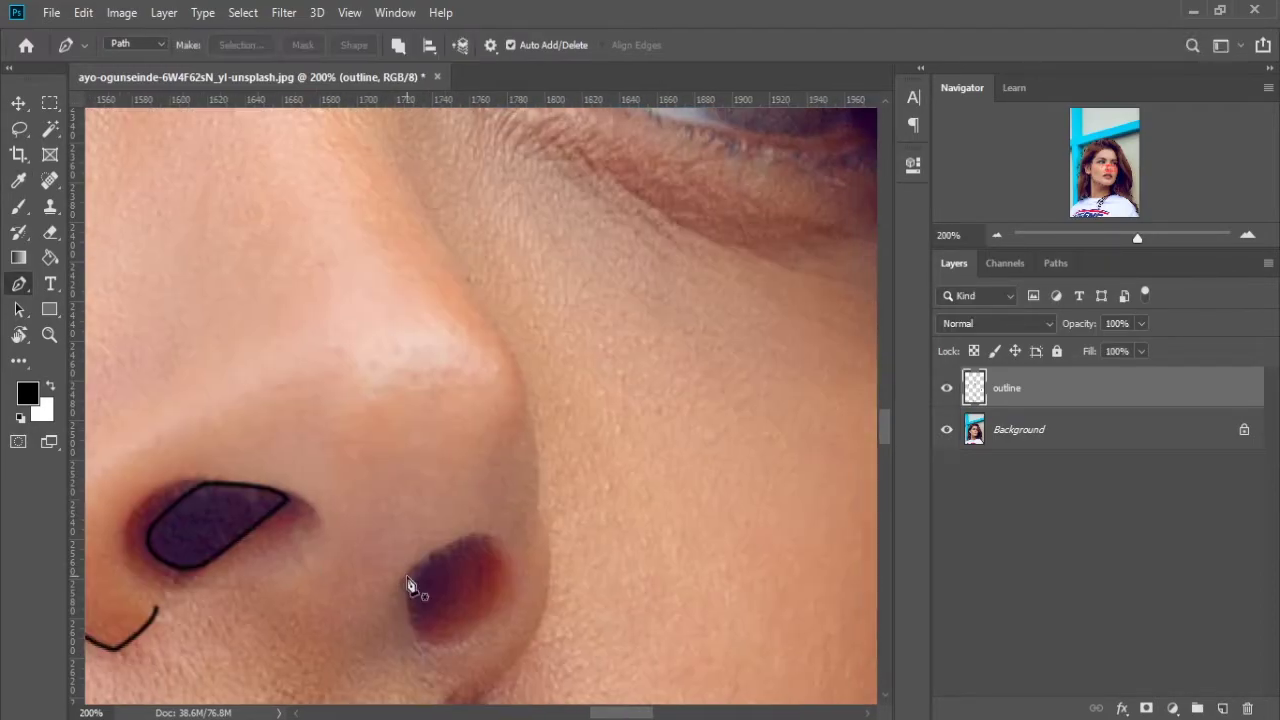
pyautogui.click(408, 578)
pyautogui.click(496, 594)
pyautogui.click(460, 640)
pyautogui.click(413, 625)
pyautogui.rightClick(408, 578)
pyautogui.click(481, 270)
# Begin a path along the right side of the nose up toward the eye
pyautogui.scroll(-2, 466, 609)
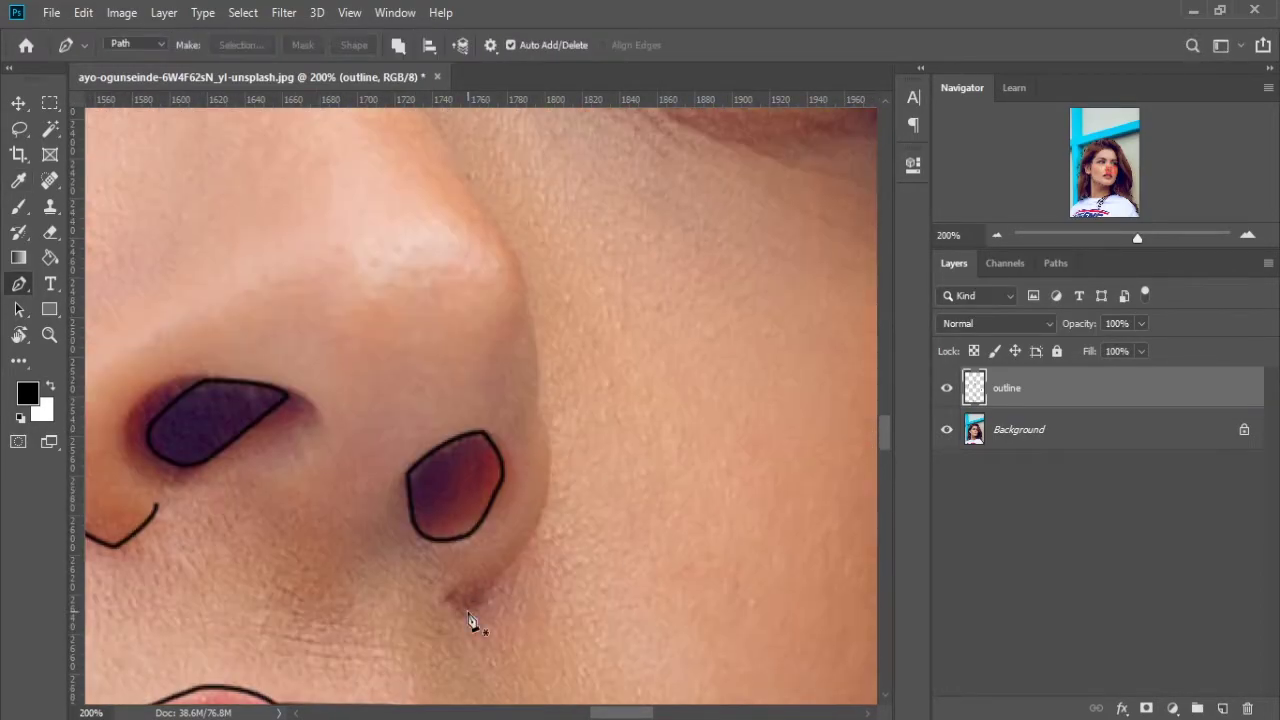
pyautogui.click(467, 612)
pyautogui.click(540, 518)
pyautogui.click(538, 408)
pyautogui.click(455, 172)
pyautogui.scroll(5, 430, 190)
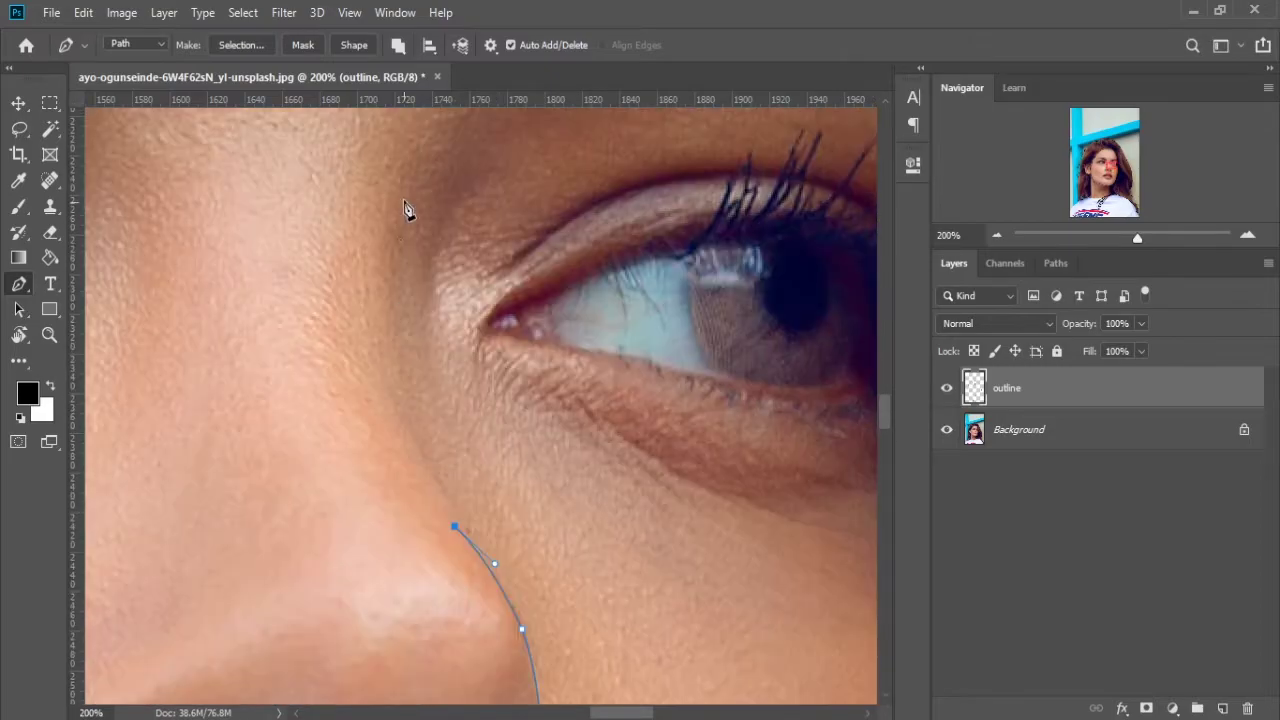
pyautogui.click(385, 370)
# Stroke the nose side line in black
pyautogui.rightClick(423, 197)
pyautogui.click(480, 420)
pyautogui.click(750, 216)
pyautogui.hotkey('ctrl', '-')
# Trace the right eyebrow as a closed path and stroke it in black
pyautogui.click(471, 303)
pyautogui.moveTo(484, 237); pyautogui.dragTo(510, 216)
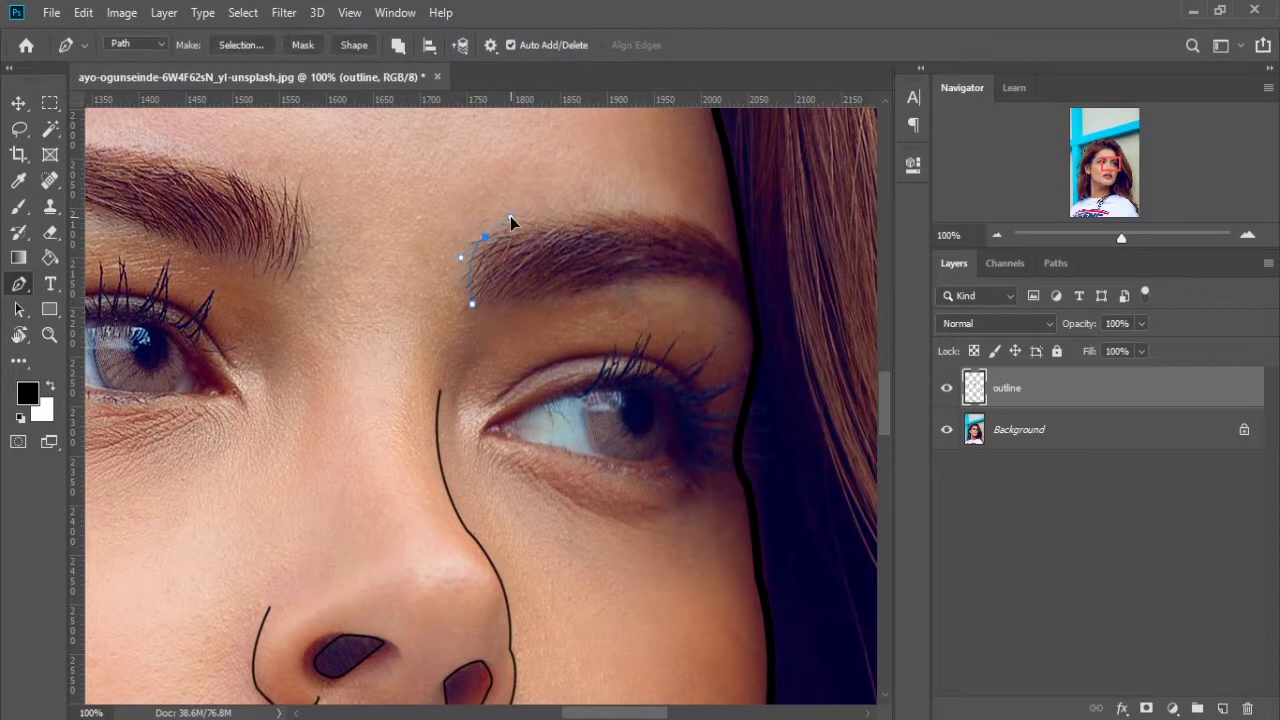
pyautogui.click(677, 216)
pyautogui.click(747, 270)
pyautogui.click(753, 317)
pyautogui.moveTo(632, 279); pyautogui.dragTo(585, 290)
pyautogui.click(471, 303)
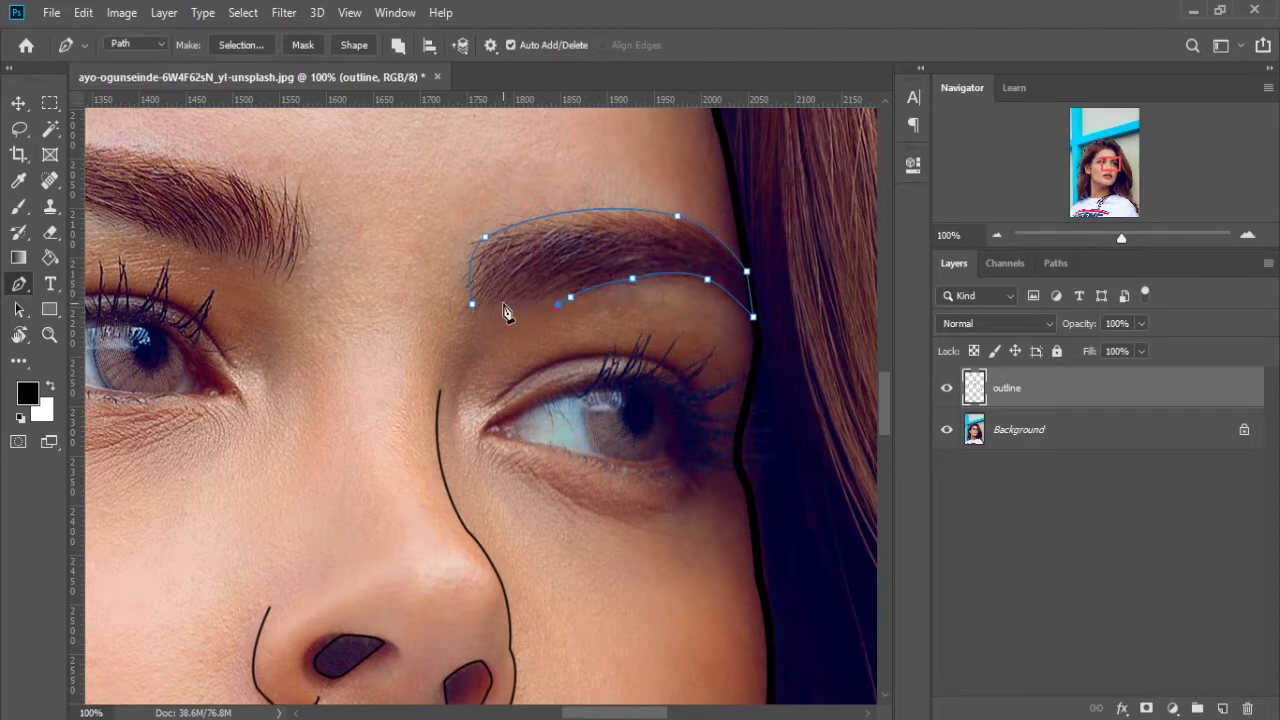
pyautogui.rightClick(503, 300)
pyautogui.click(757, 220)
# Trace the other eyebrow, including its zigzag tail, and stroke it in black
pyautogui.hscroll(-4, 480, 400)
pyautogui.click(315, 360)
pyautogui.click(436, 299)
pyautogui.click(544, 289)
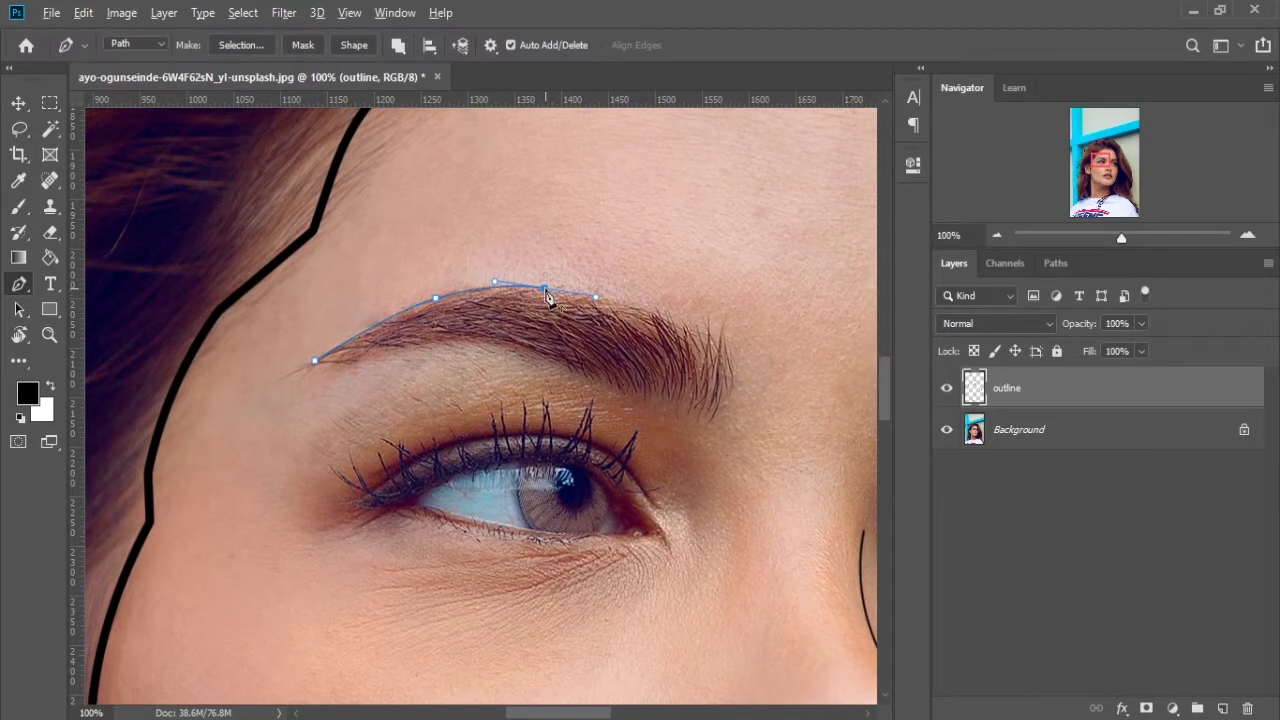
pyautogui.click(627, 302)
pyautogui.click(667, 317)
pyautogui.click(682, 322)
pyautogui.click(693, 357)
pyautogui.click(705, 318)
pyautogui.click(714, 357)
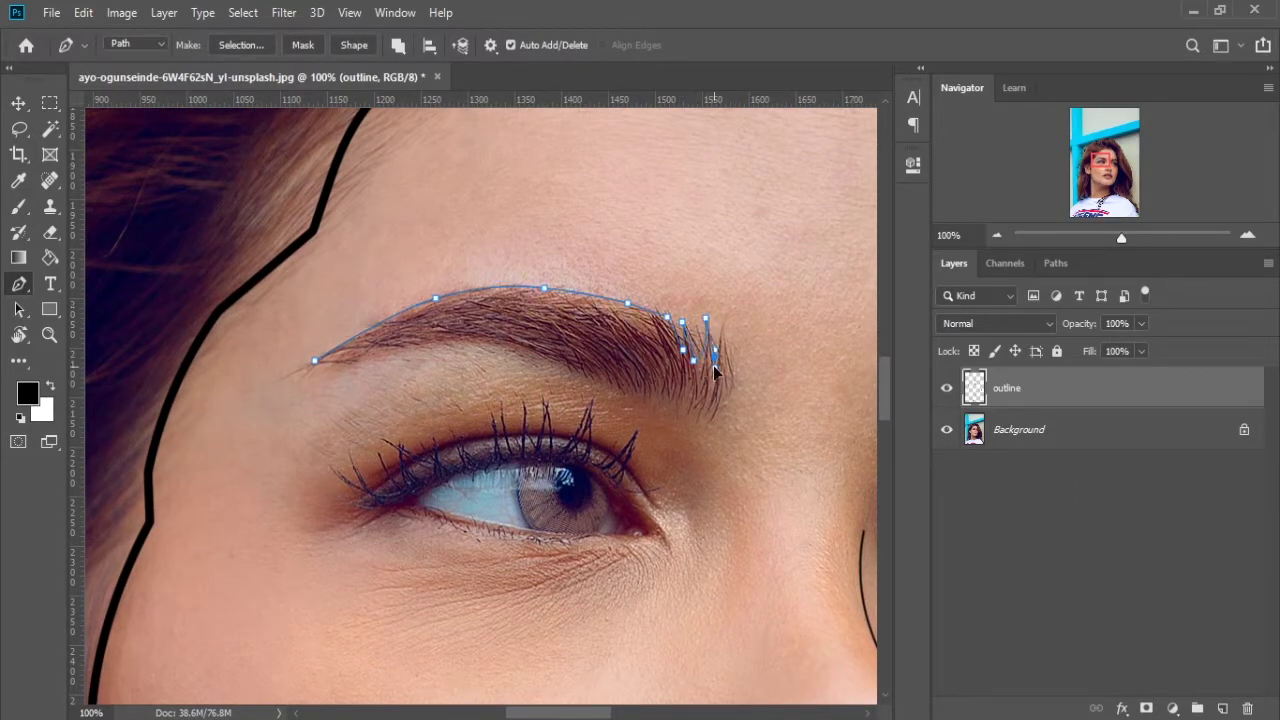
pyautogui.click(725, 320)
pyautogui.click(730, 363)
pyautogui.click(716, 414)
pyautogui.moveTo(660, 397); pyautogui.dragTo(634, 393)
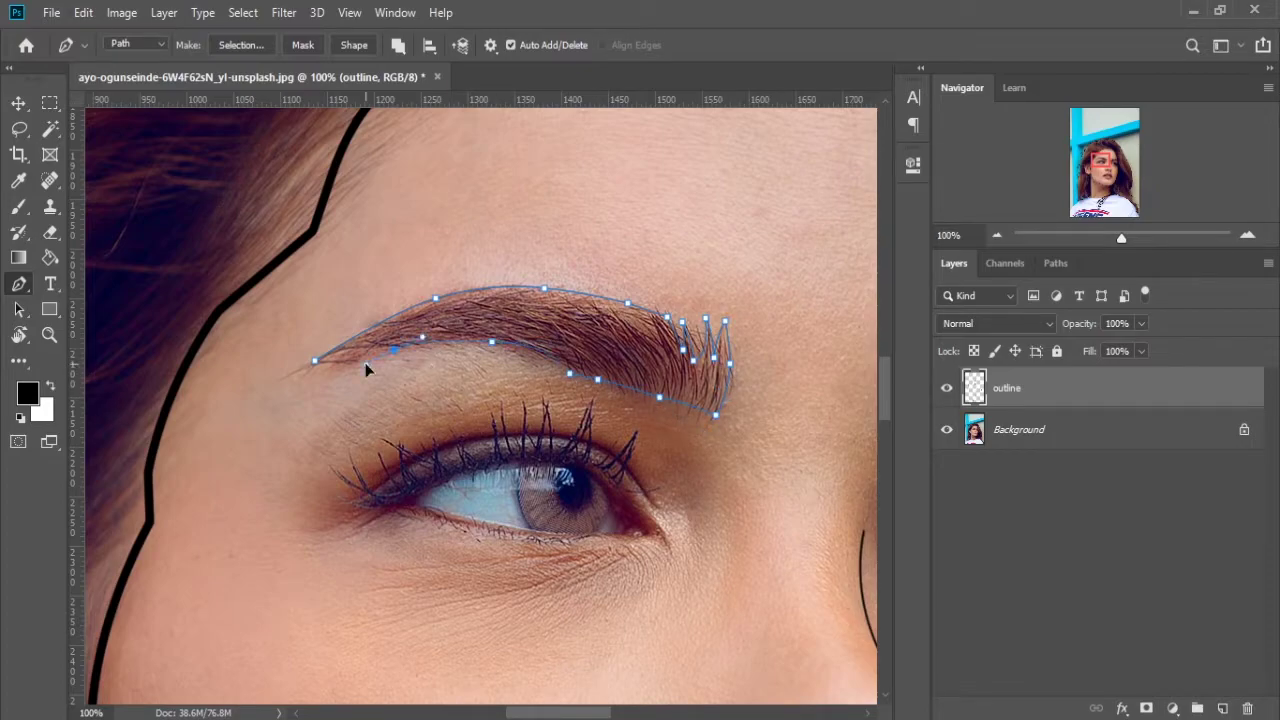
pyautogui.rightClick(316, 360)
pyautogui.click(400, 414)
# Trace the lower eyelid out to the eye's outer corner
pyautogui.scroll(-4, 417, 297)
pyautogui.click(411, 292)
pyautogui.click(568, 322)
pyautogui.click(619, 322)
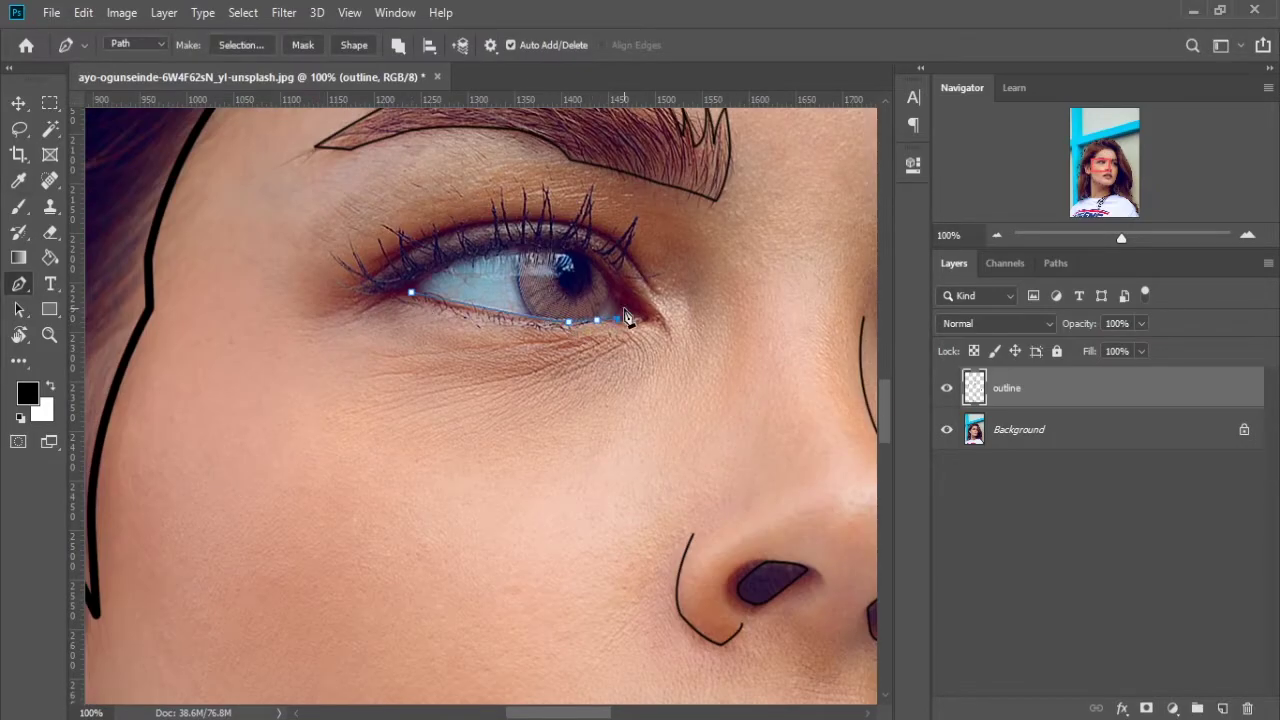
pyautogui.rightClick(405, 362)
pyautogui.click(486, 416)
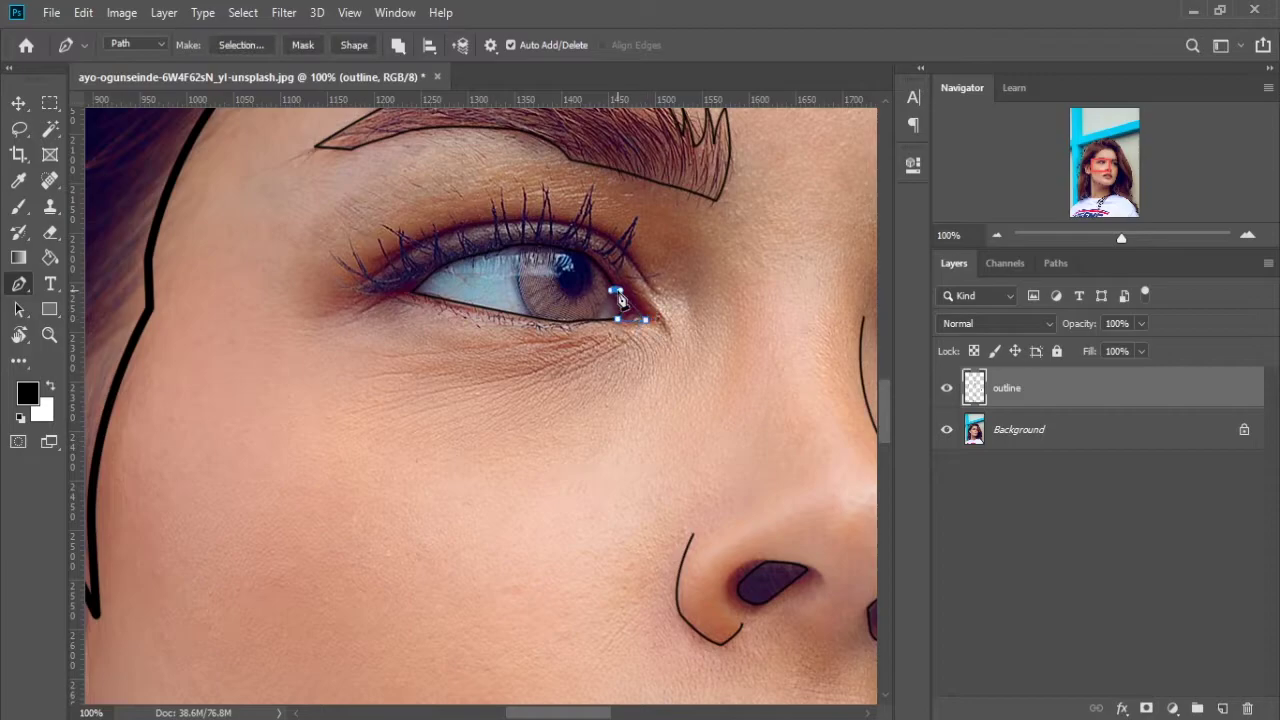
# Trace the curved upper eyelid and stroke it in black
pyautogui.click(361, 285)
pyautogui.click(411, 293)
pyautogui.moveTo(540, 222); pyautogui.dragTo(594, 230)
pyautogui.moveTo(658, 311); pyautogui.dragTo(667, 375)
pyautogui.rightClick(645, 375)
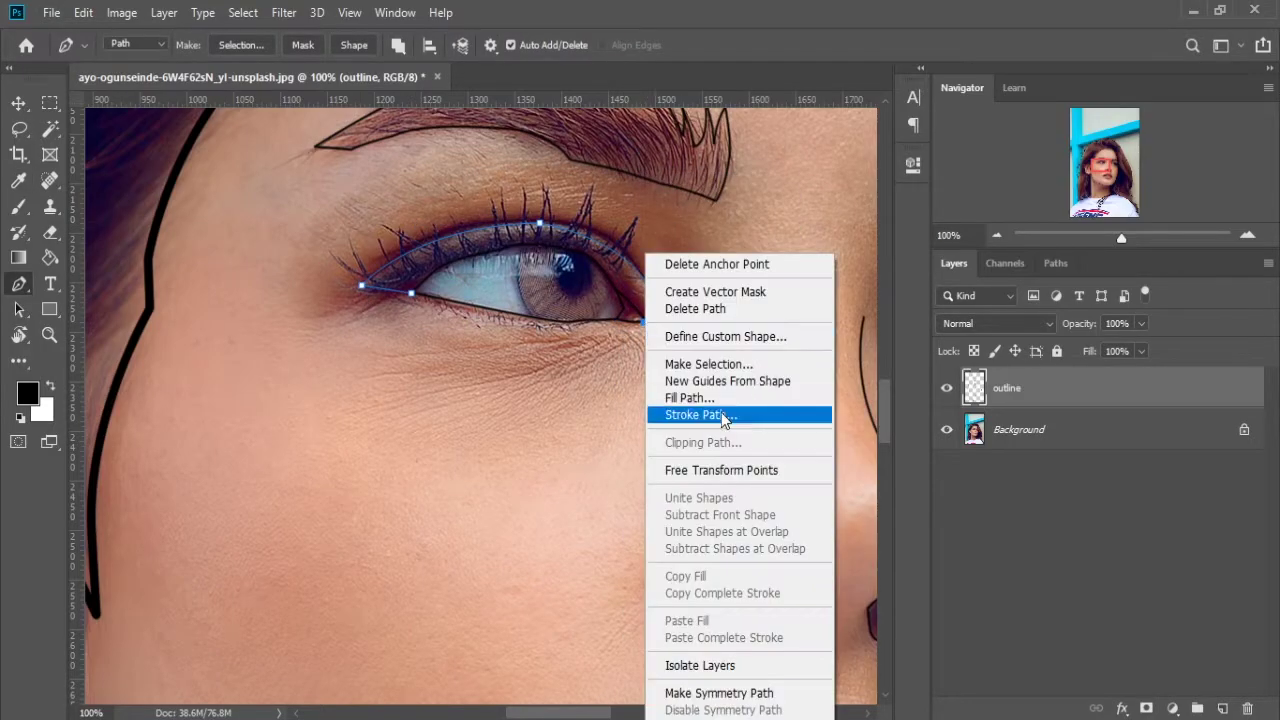
pyautogui.click(728, 417)
# Trace the iris edge and stroke it in black
pyautogui.scroll(1, 477, 125)
pyautogui.moveTo(562, 385); pyautogui.dragTo(533, 470)
pyautogui.click(583, 530)
pyautogui.rightClick(587, 540)
pyautogui.click(655, 229)
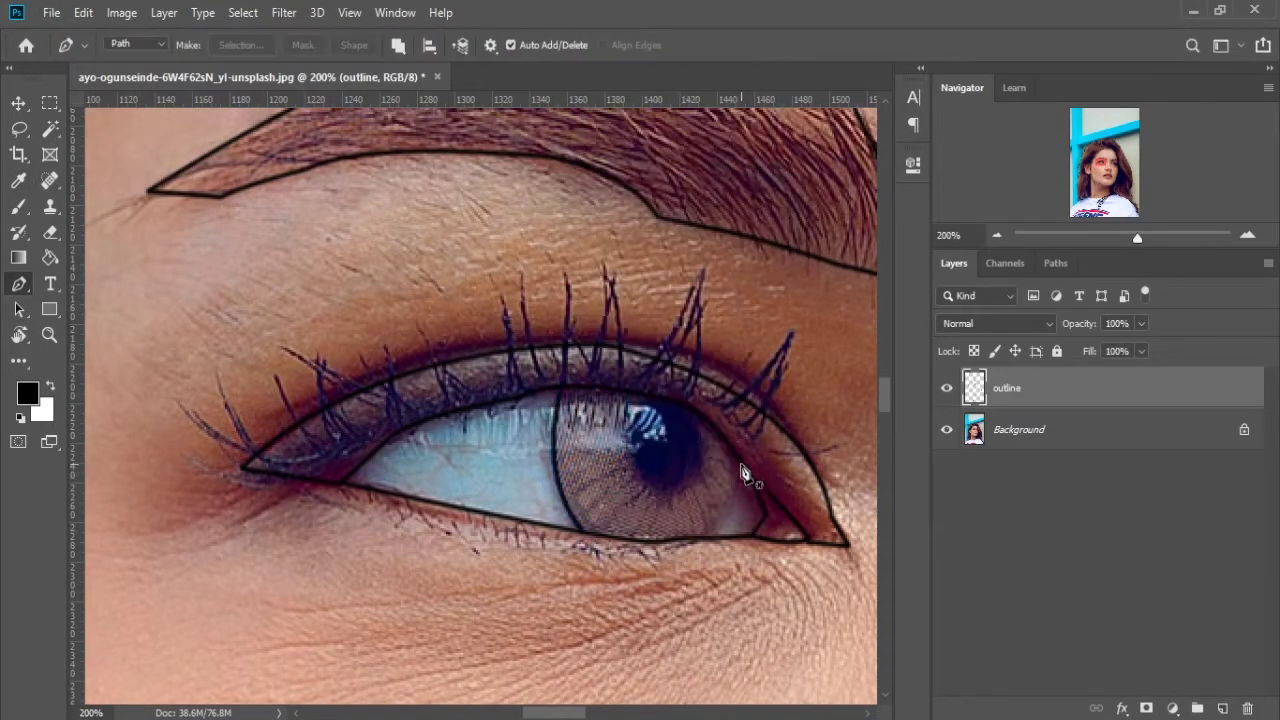
pyautogui.rightClick(712, 540)
pyautogui.click(790, 229)
# Outline the pupil with a black stroke
pyautogui.click(633, 397)
pyautogui.click(681, 484)
pyautogui.rightClick(700, 455)
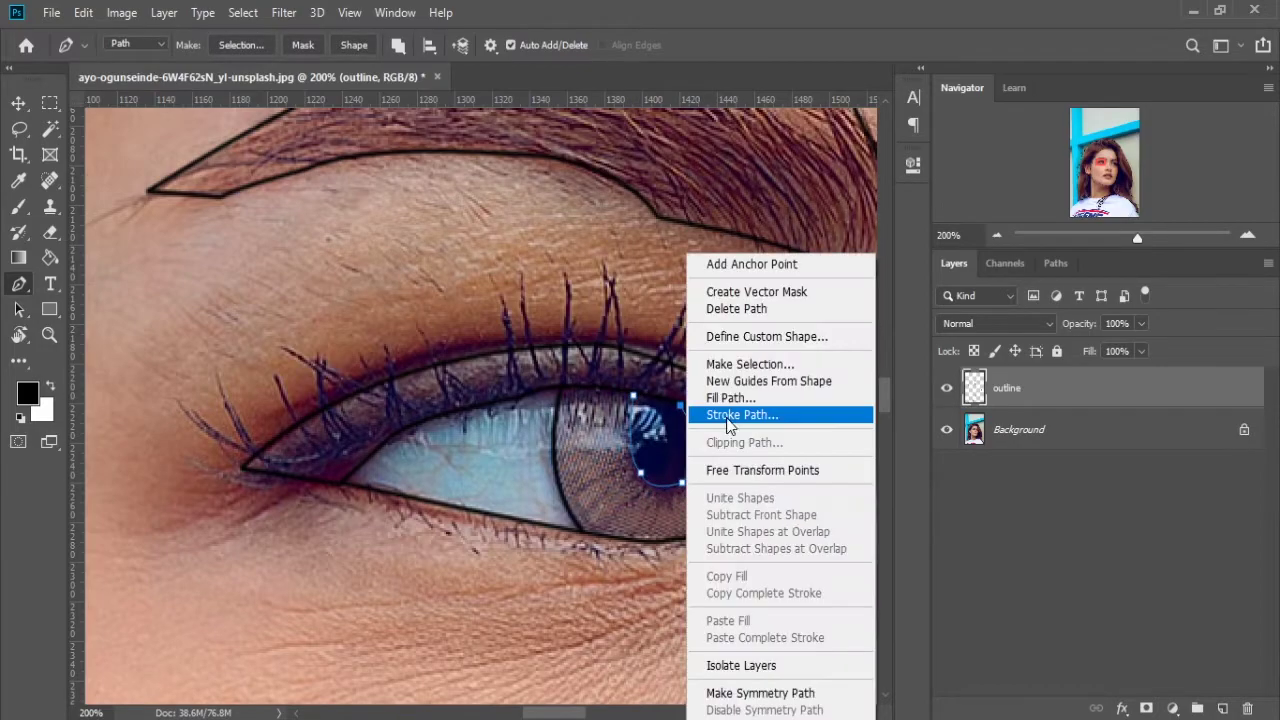
pyautogui.click(731, 410)
# Trace the other eye as a closed outline and stroke it in black
pyautogui.scroll(-1, 466, 523)
pyautogui.click(457, 494)
pyautogui.click(469, 519)
pyautogui.click(532, 534)
pyautogui.click(627, 533)
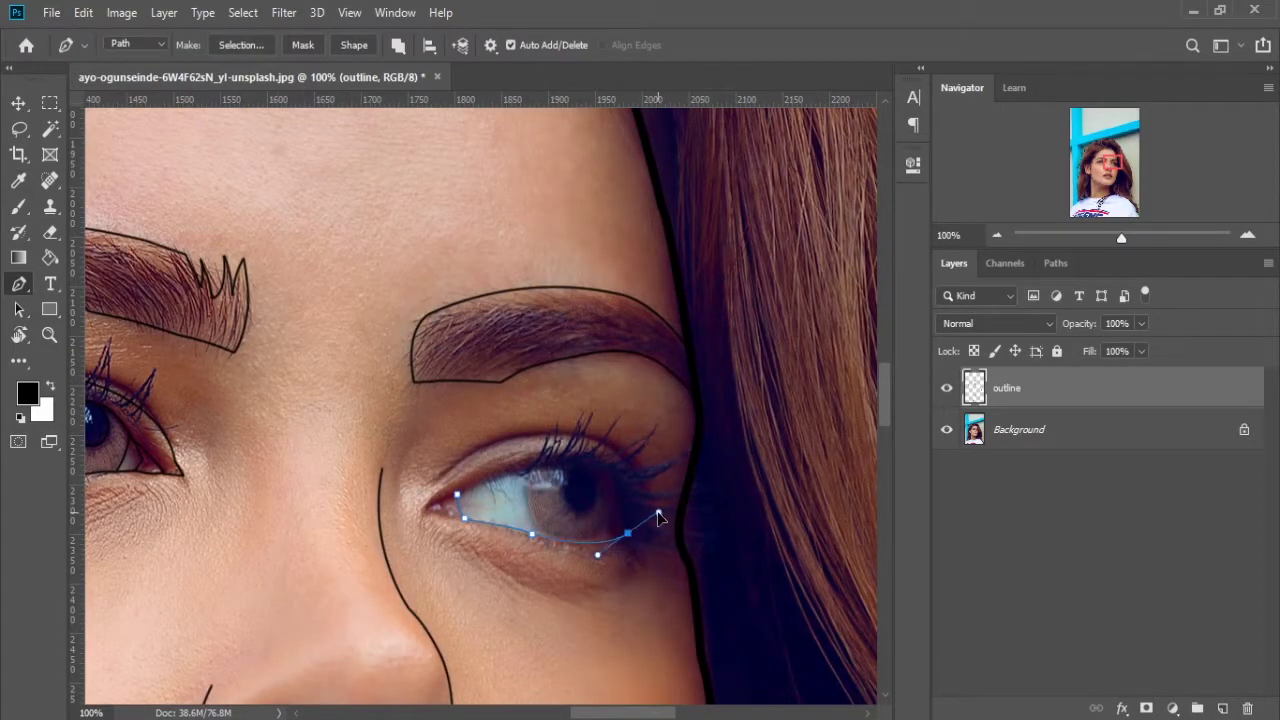
pyautogui.click(592, 462)
pyautogui.click(491, 478)
pyautogui.click(457, 494)
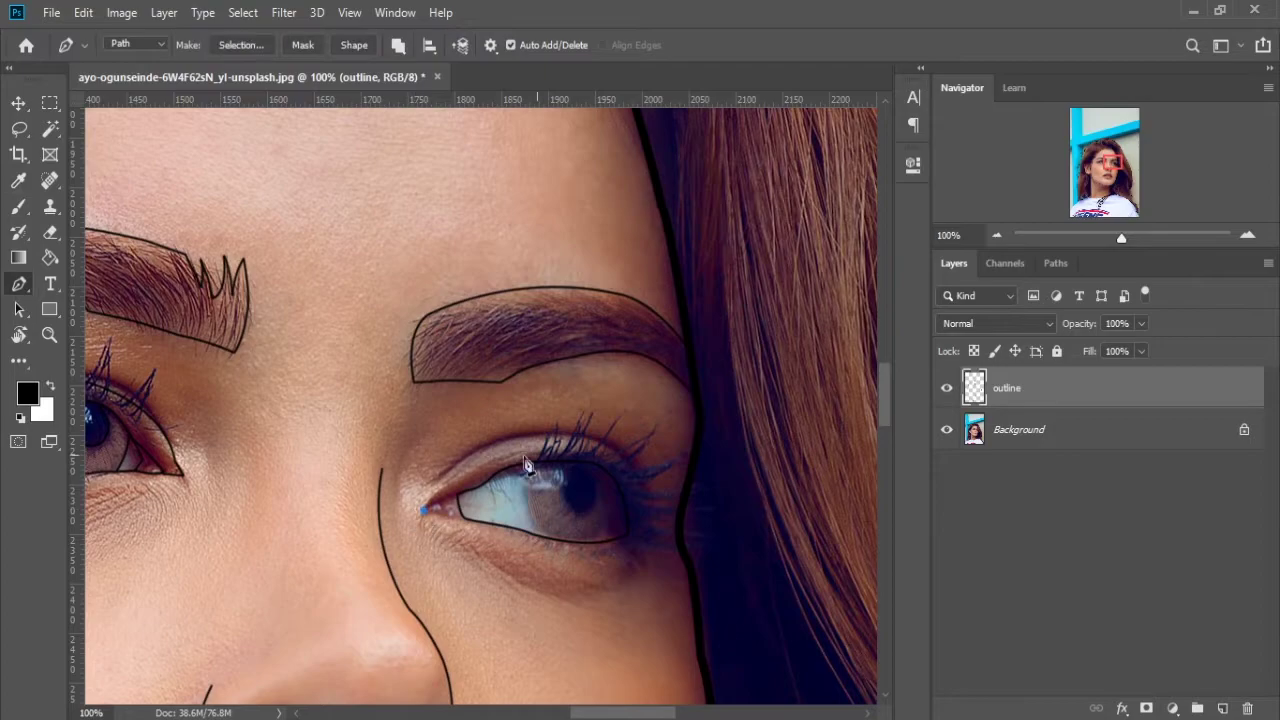
pyautogui.click(422, 506)
# Add black strokes for the crease under the eye and the upper eyelid
pyautogui.click(486, 566)
pyautogui.click(623, 571)
pyautogui.press('Return')
pyautogui.click(435, 478)
pyautogui.click(575, 442)
pyautogui.click(683, 537)
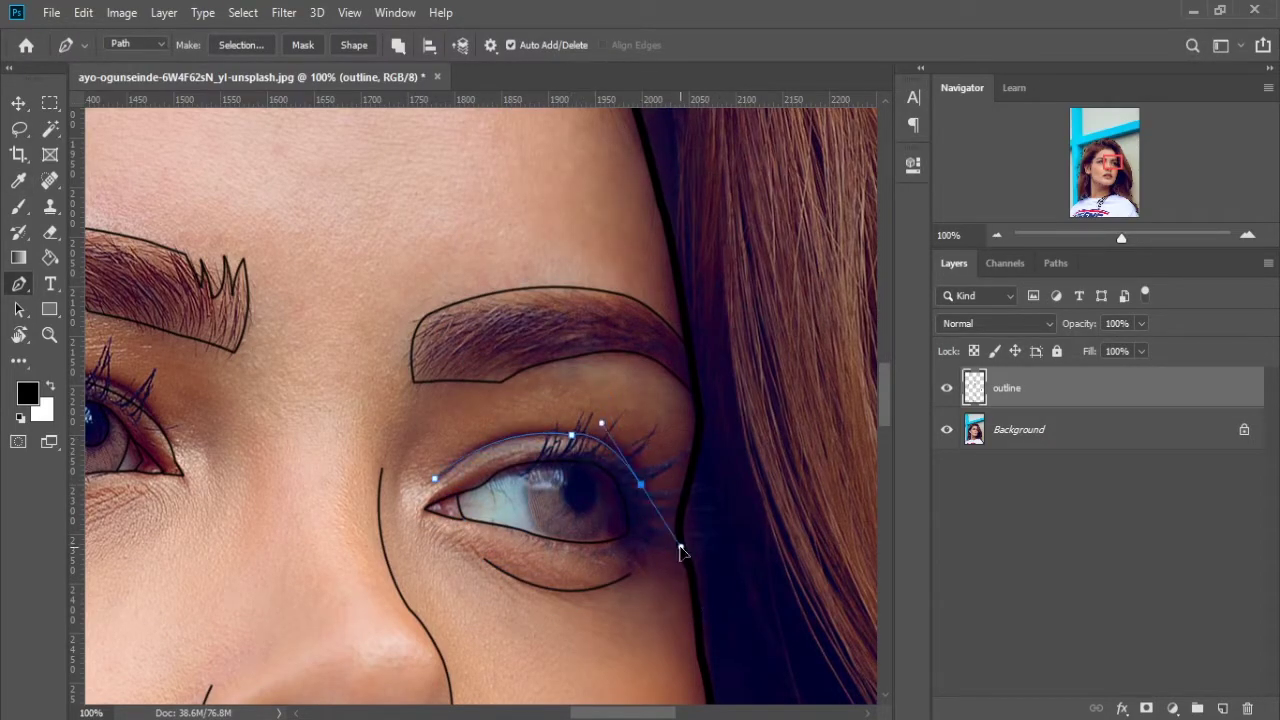
pyautogui.press('Return')
# Zoom in and trace the iris as a closed black-stroked path
pyautogui.click(766, 220)
pyautogui.click(413, 498)
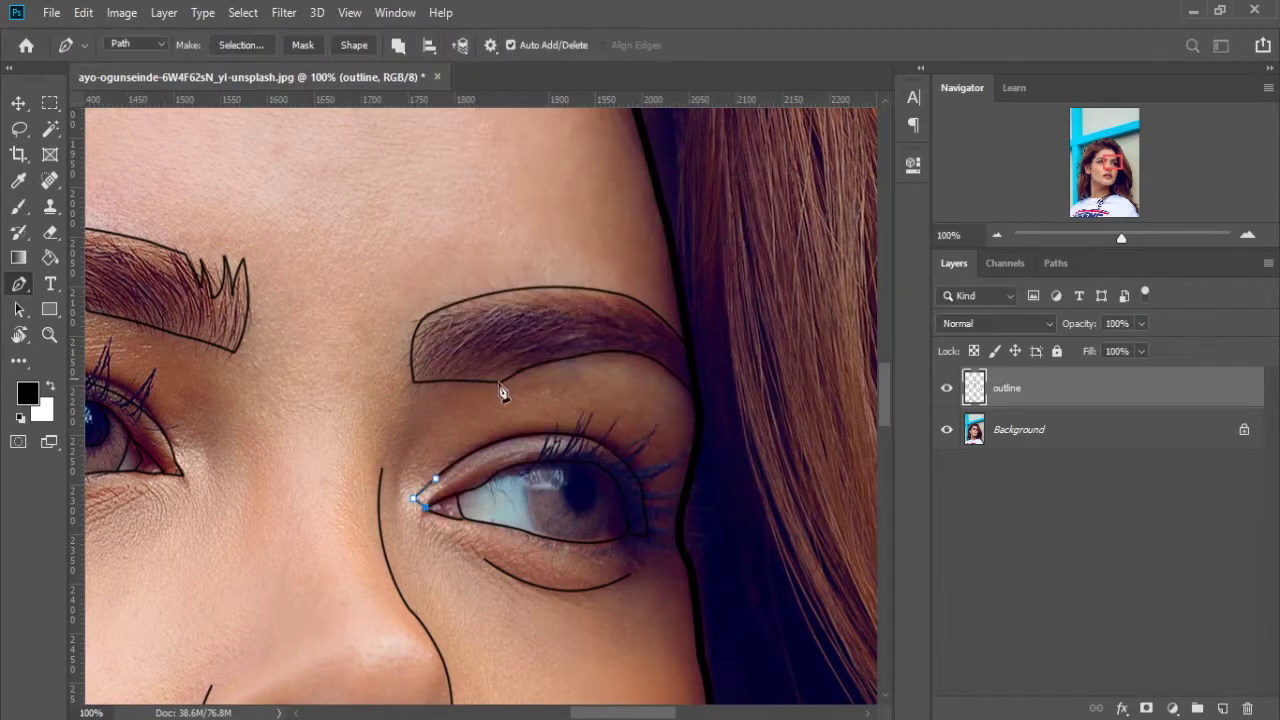
pyautogui.hotkey('ctrl', '+')
pyautogui.hotkey('ctrl', '+')
pyautogui.click(630, 160)
pyautogui.moveTo(658, 382); pyautogui.dragTo(710, 428)
pyautogui.click(630, 160)
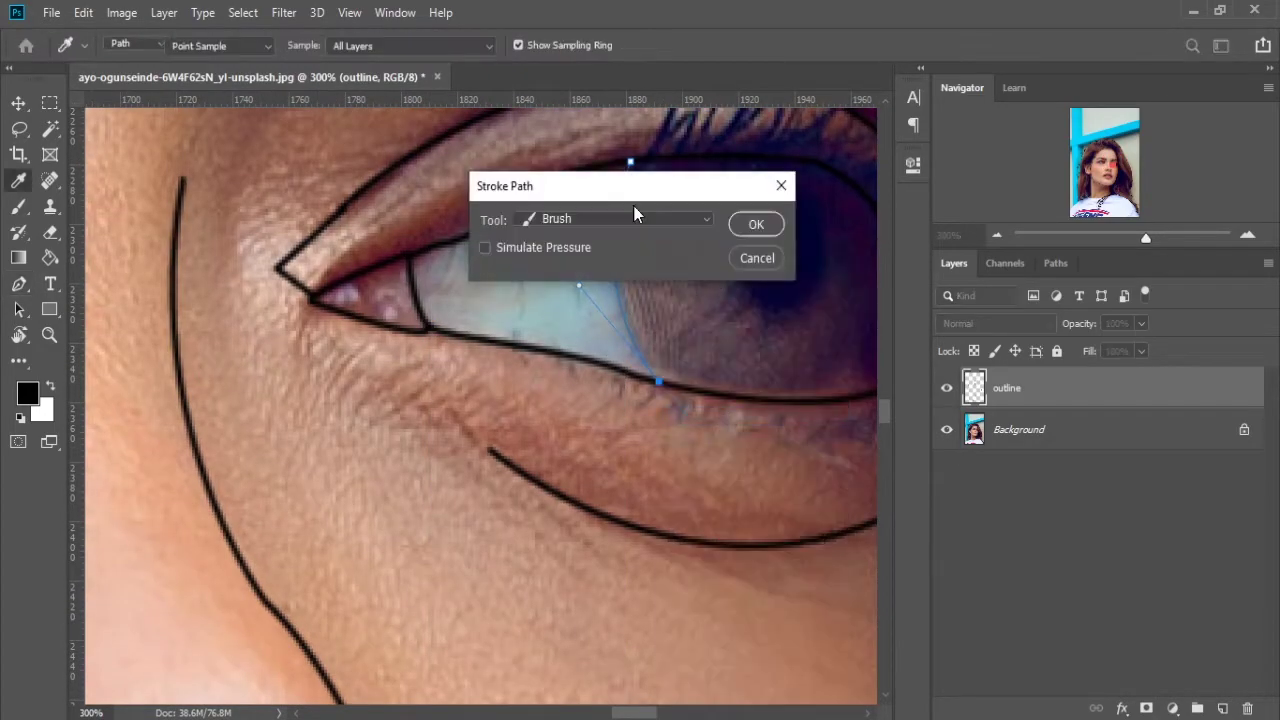
pyautogui.press('Return')
# Trace the pupil as a closed four-point path
pyautogui.click(540, 174)
pyautogui.click(517, 274)
pyautogui.click(549, 310)
pyautogui.click(599, 289)
pyautogui.click(540, 174)
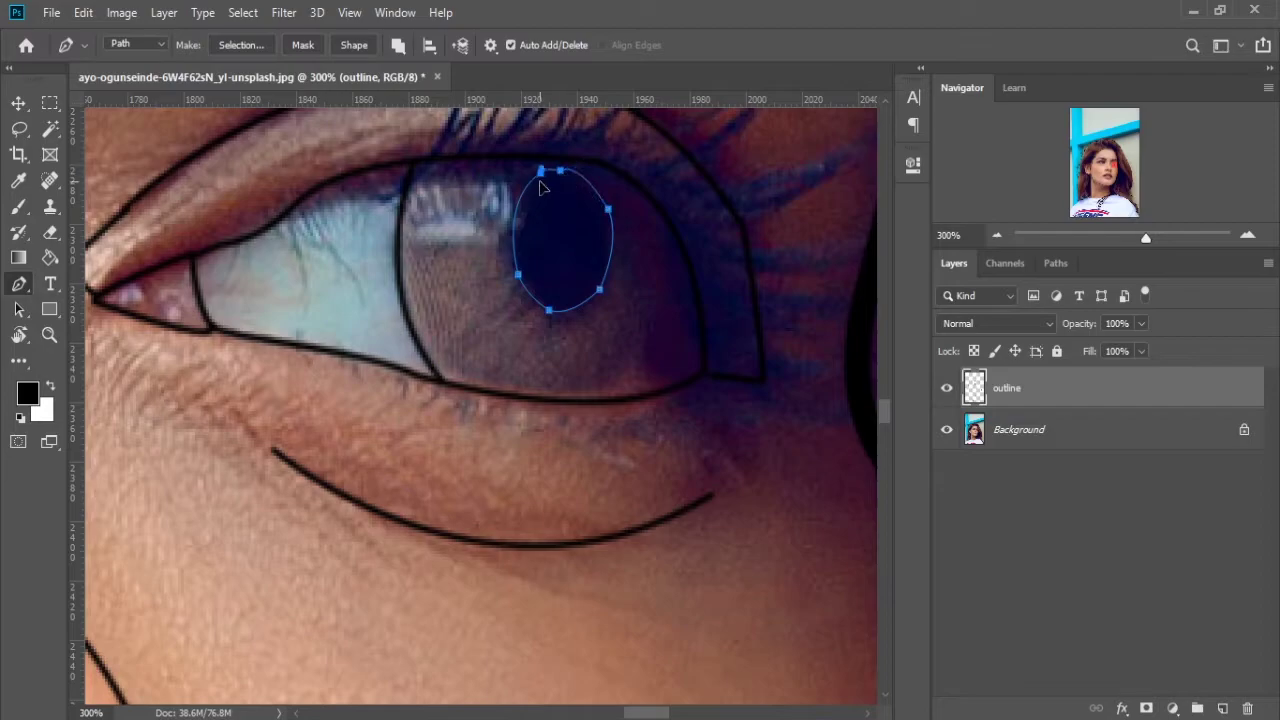
pyautogui.rightClick(543, 177)
# Finish the pupil stroke and trace a curved path along the shirt collar
pyautogui.press('Return')
pyautogui.hotkey('ctrl', '+')
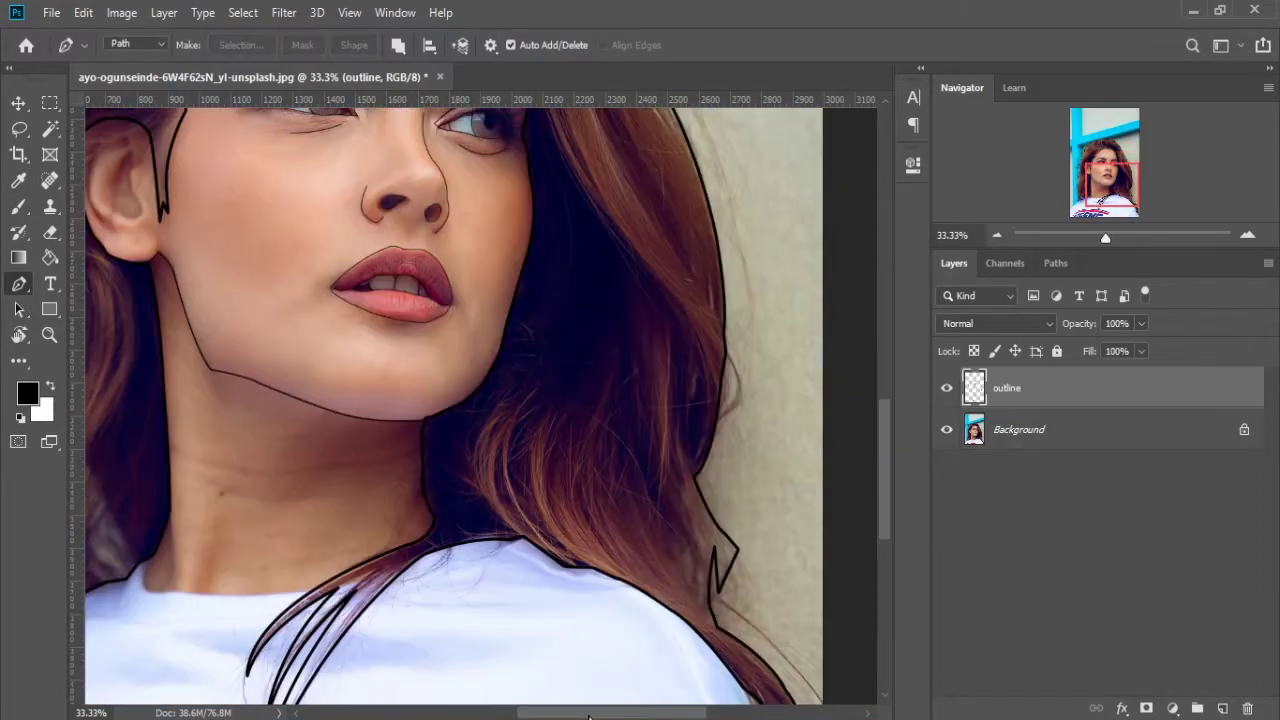
pyautogui.scroll(-5, 450, 400)
pyautogui.click(385, 511)
pyautogui.moveTo(380, 559); pyautogui.dragTo(421, 561)
pyautogui.moveTo(625, 561); pyautogui.dragTo(632, 567)
# Stroke the neckline in black and zoom out to the whole portrait
pyautogui.rightClick(632, 567)
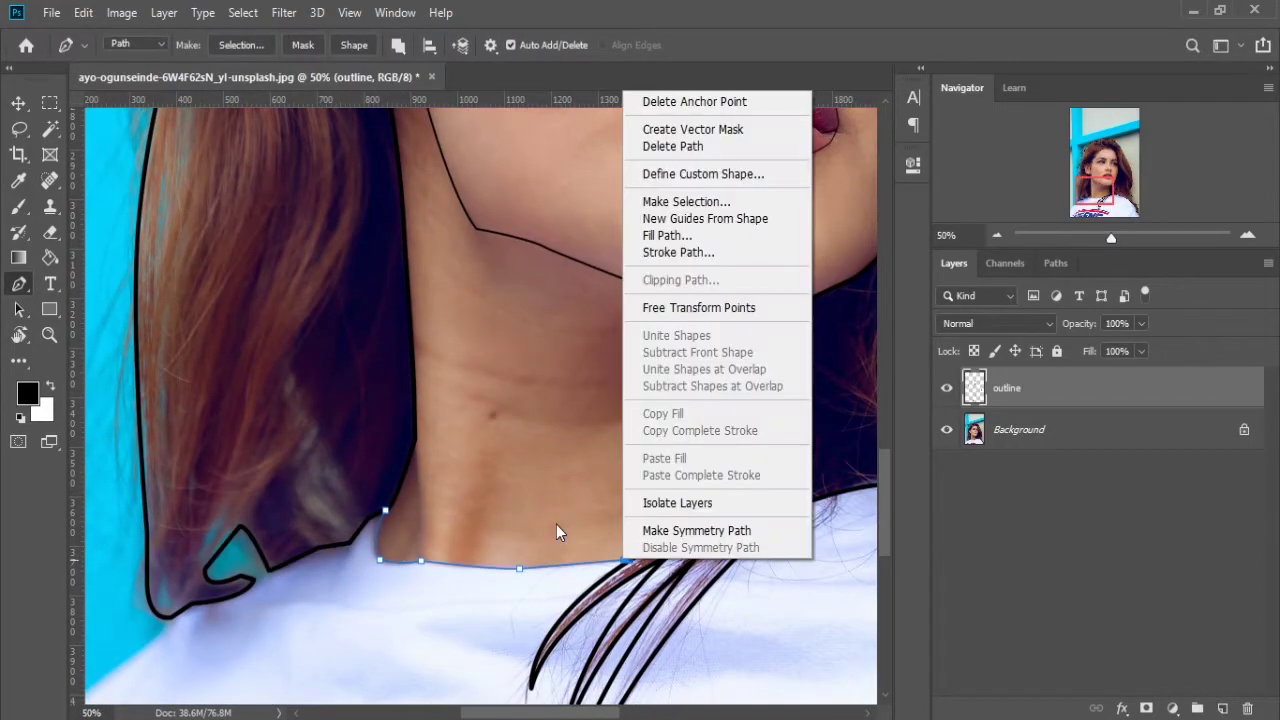
pyautogui.click(686, 251)
pyautogui.press('Return')
pyautogui.hotkey('ctrl', '-')
pyautogui.hotkey('ctrl', '-')
pyautogui.hotkey('ctrl', '-')
pyautogui.hotkey('ctrl', '-')
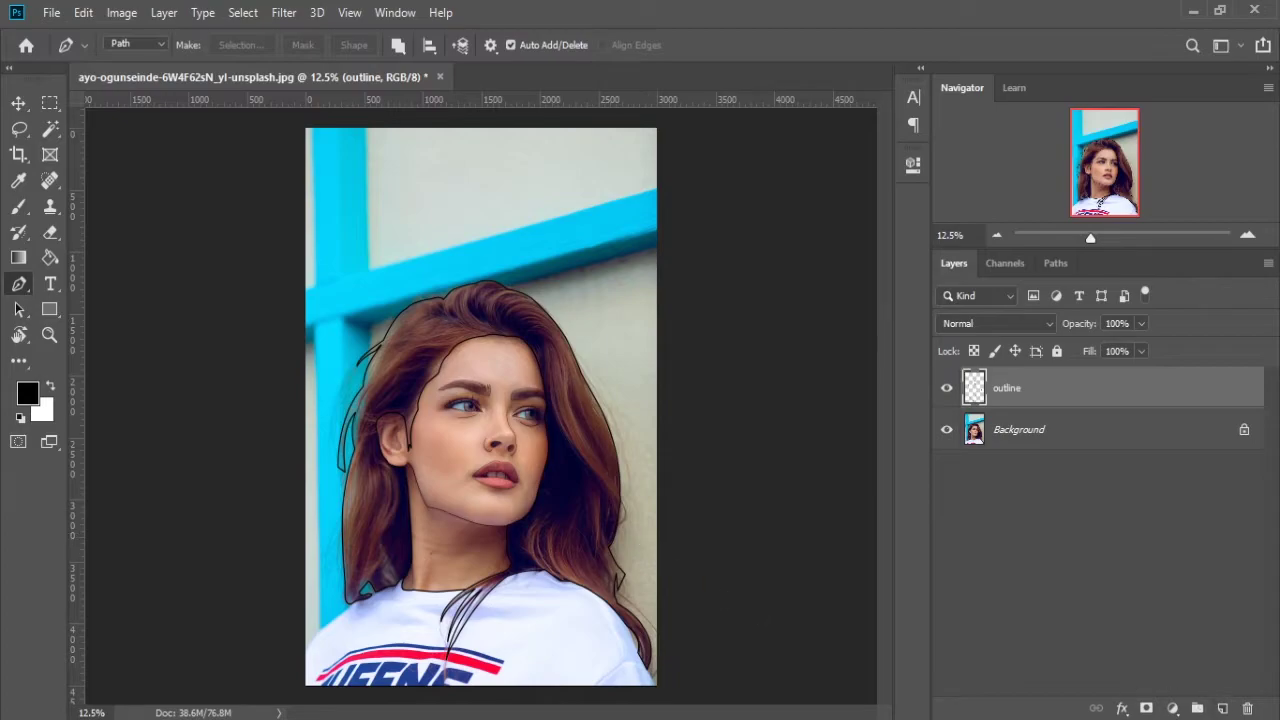
# Add Layer 1 below outline, fill it solid white, then hide it
pyautogui.click(1222, 708)
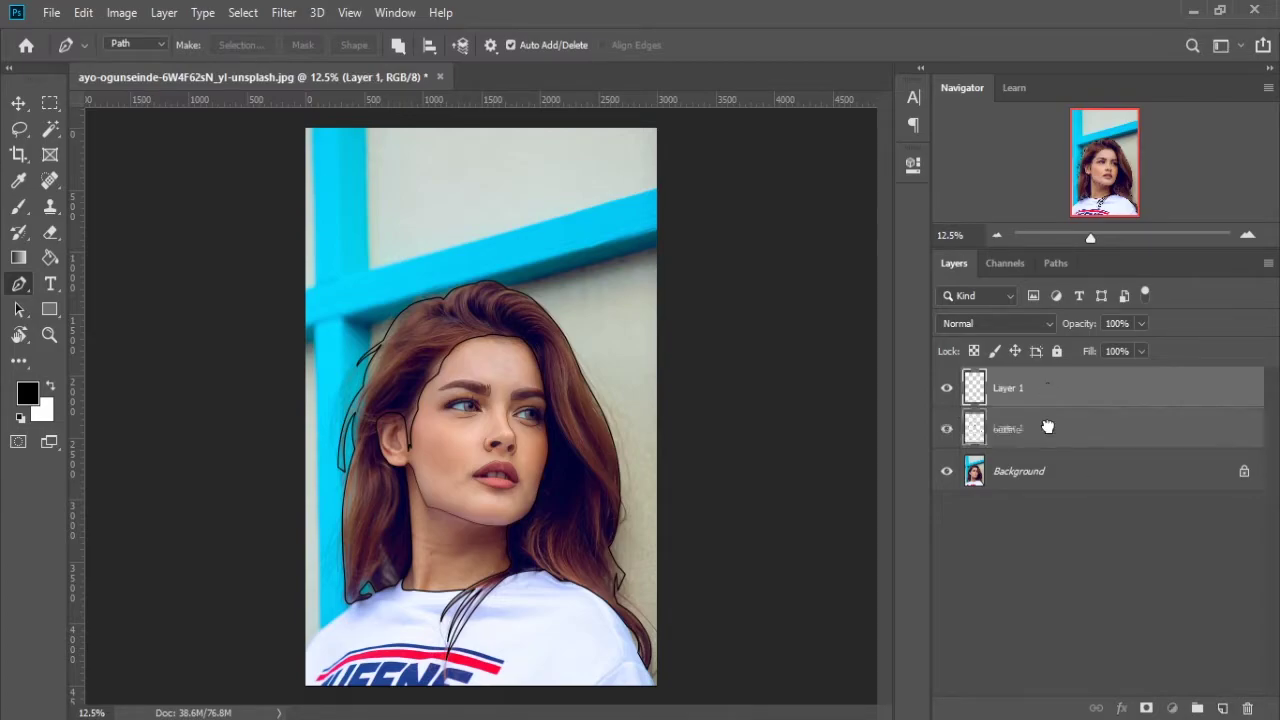
pyautogui.moveTo(1048, 390); pyautogui.dragTo(1046, 440)
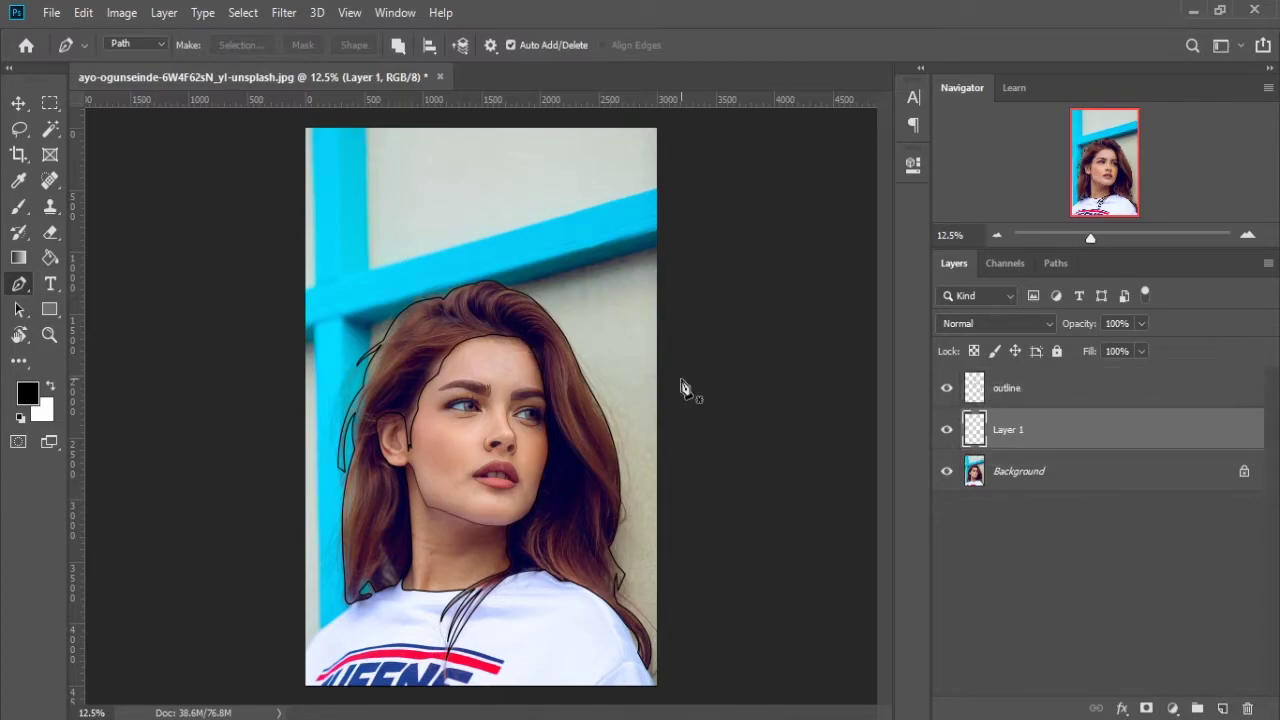
pyautogui.click(50, 258)
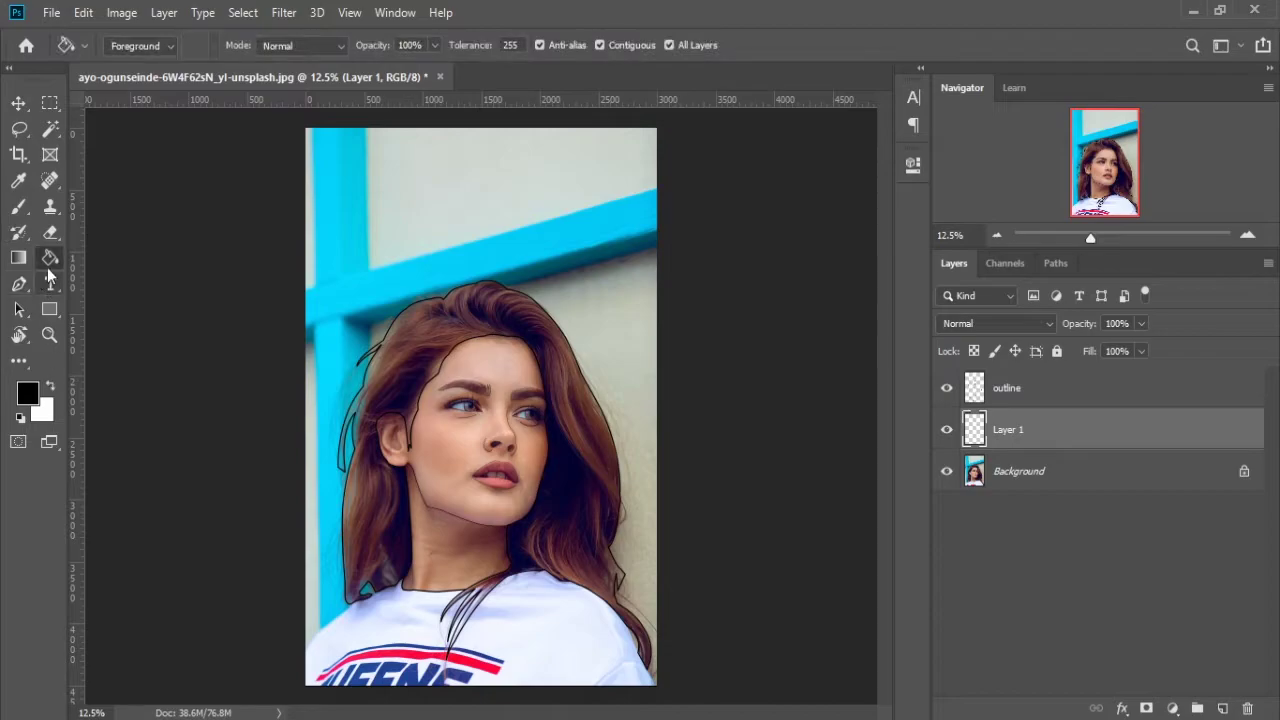
pyautogui.click(52, 387)
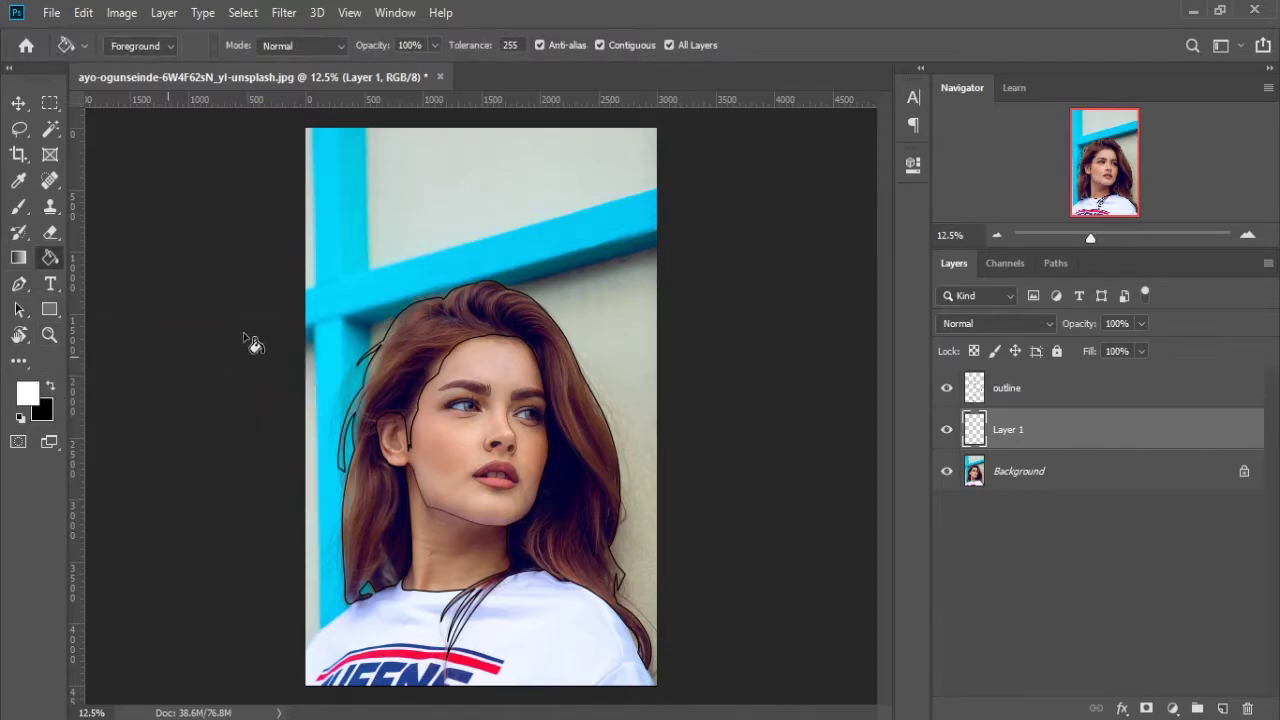
pyautogui.click(402, 258)
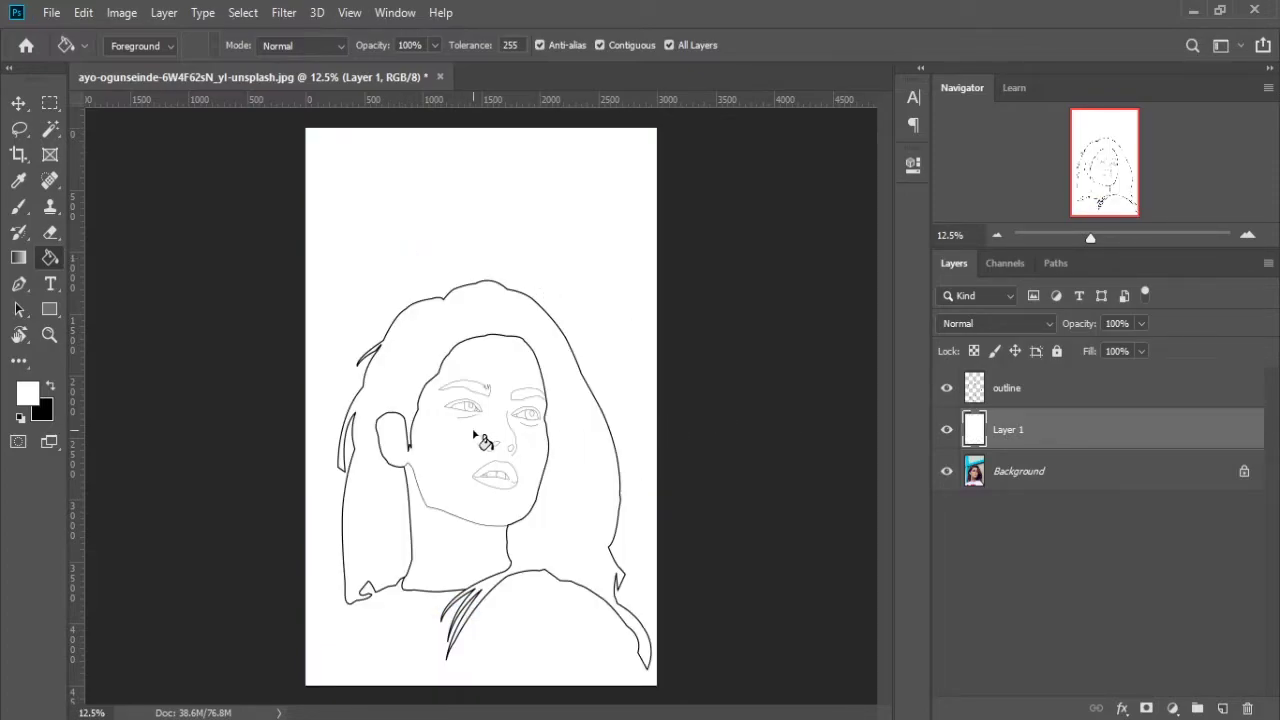
pyautogui.scroll(1, 476, 438)
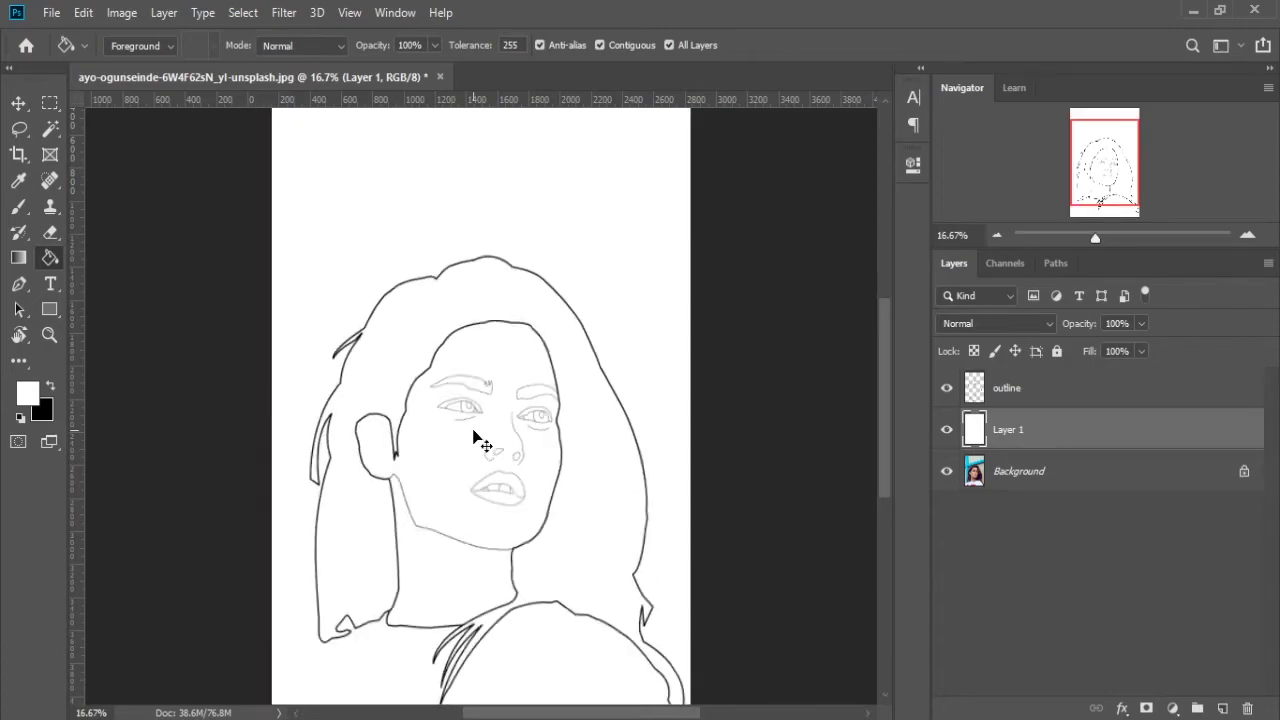
pyautogui.scroll(-1, 476, 438)
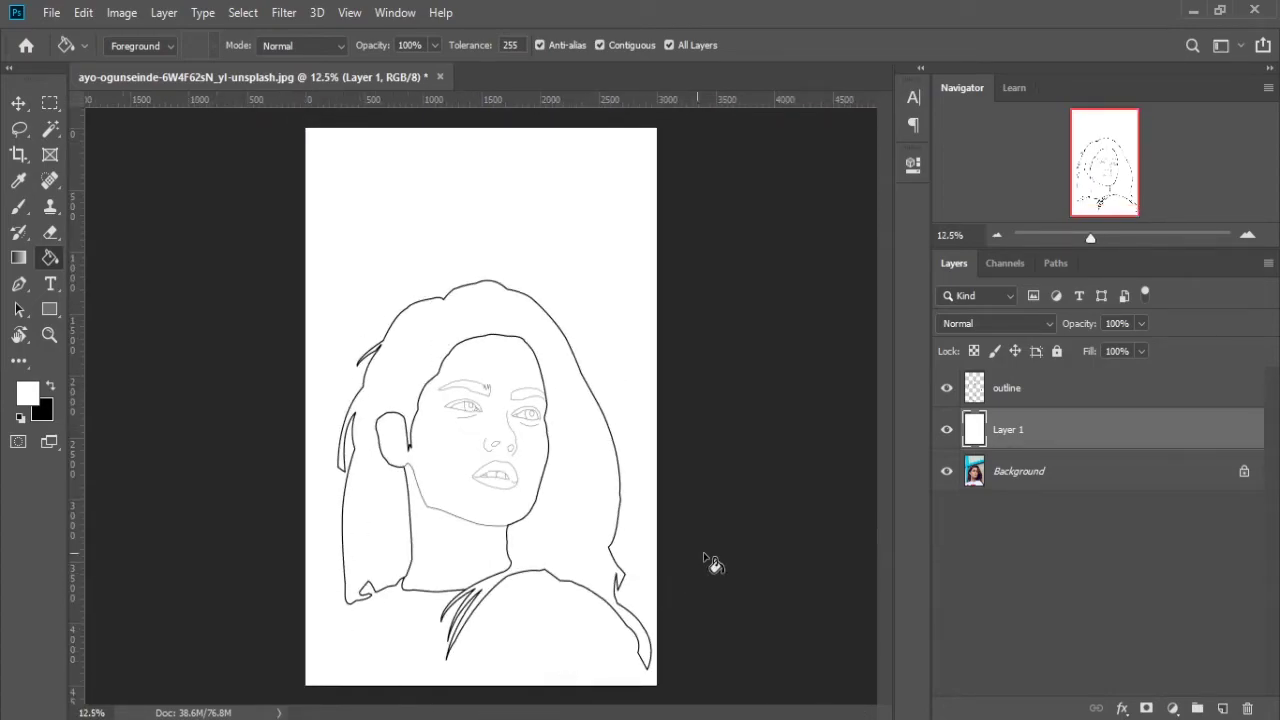
pyautogui.click(945, 432)
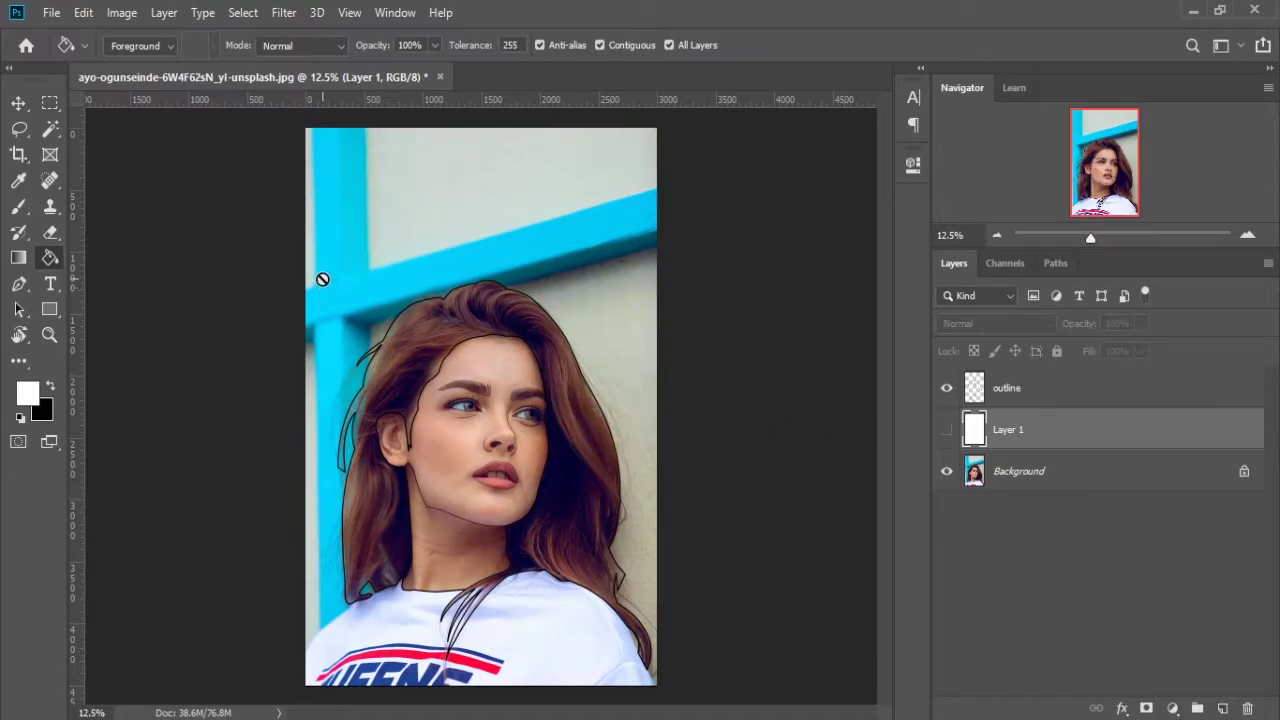
# Add a new layer named 'hair' above outline, then reselect the outline layer
pyautogui.click(1005, 392)
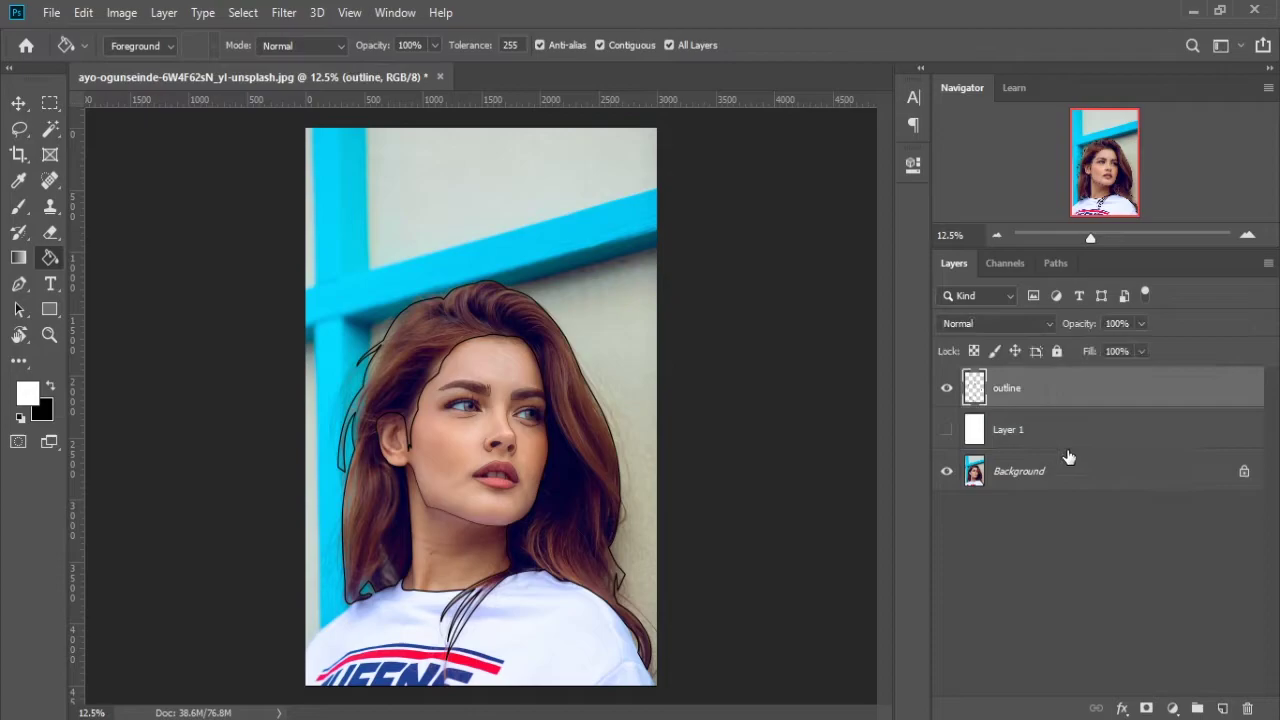
pyautogui.click(1221, 709)
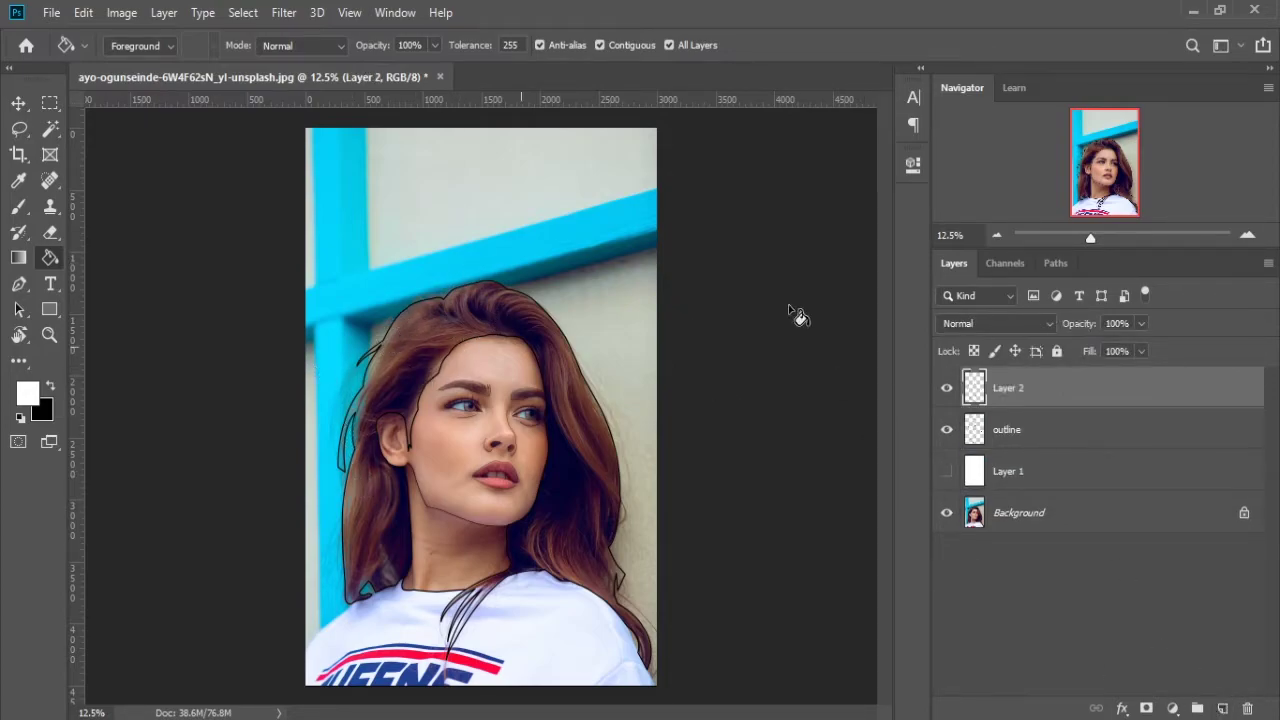
pyautogui.doubleClick(1010, 388)
pyautogui.write('hair')
pyautogui.press('Return')
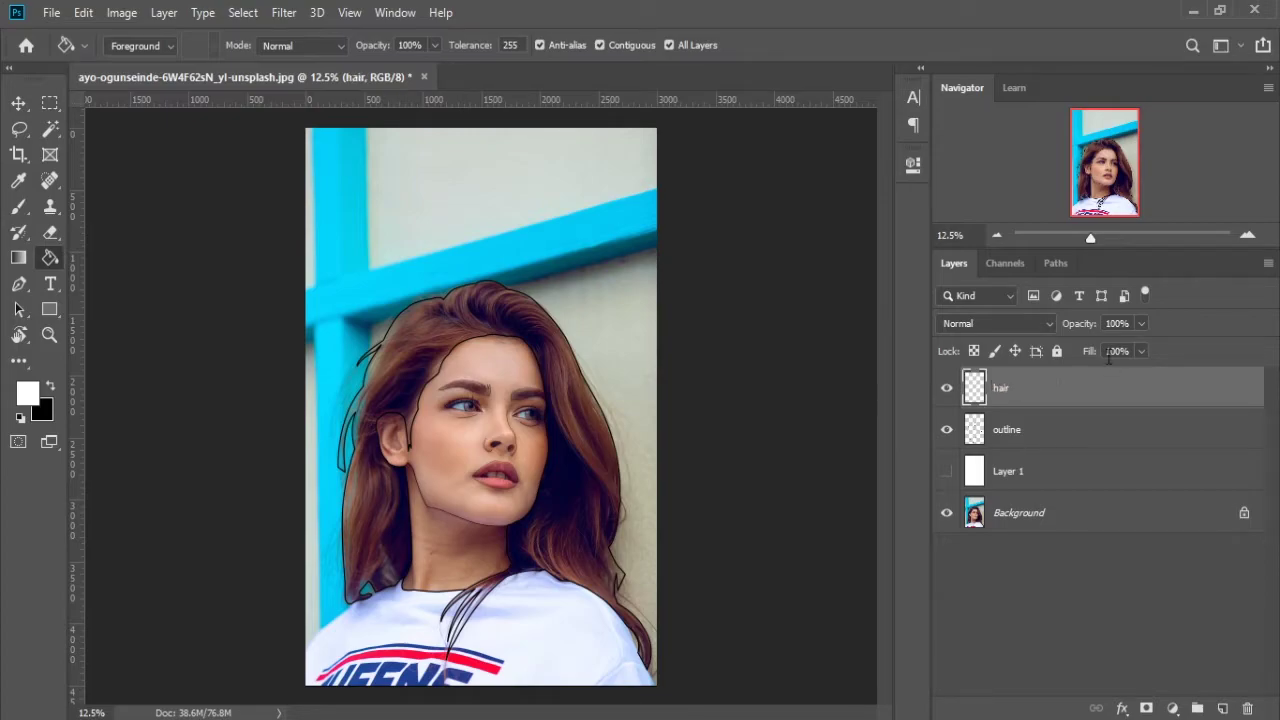
pyautogui.click(1015, 438)
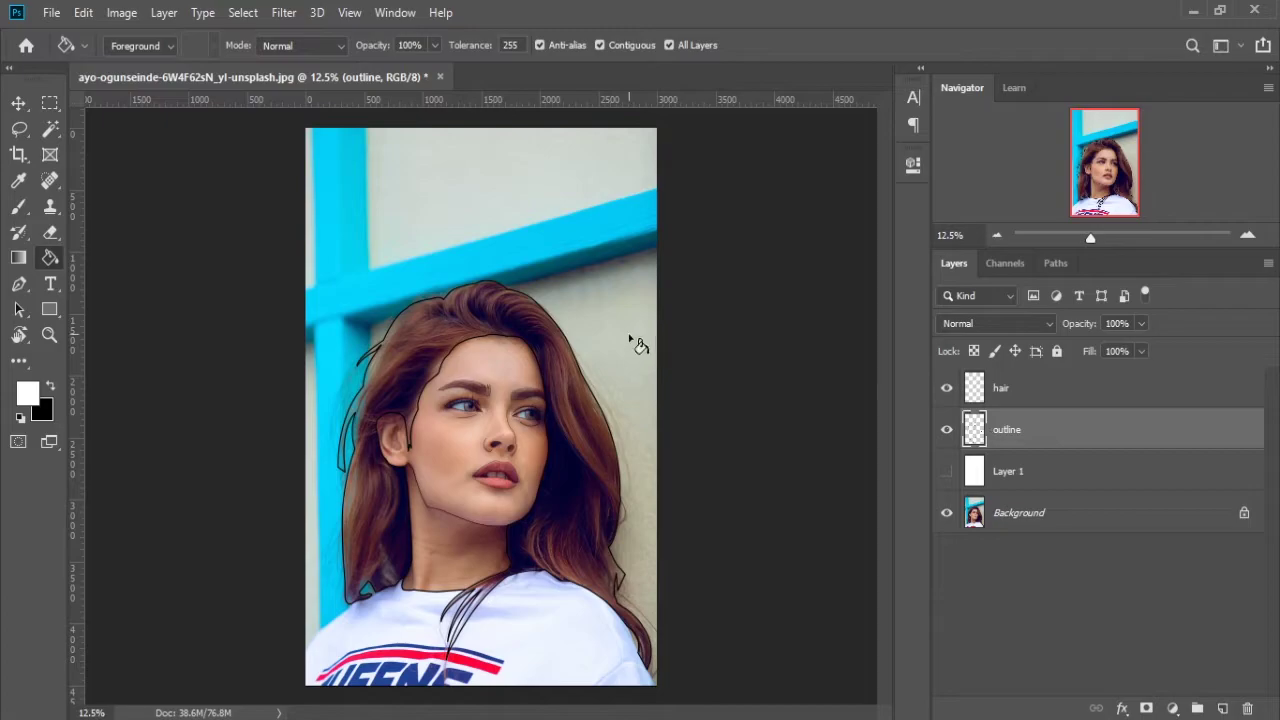
# Magic-wand the hair on the outline layer, switch to hair, and expand the selection 2 px
pyautogui.click(51, 130)
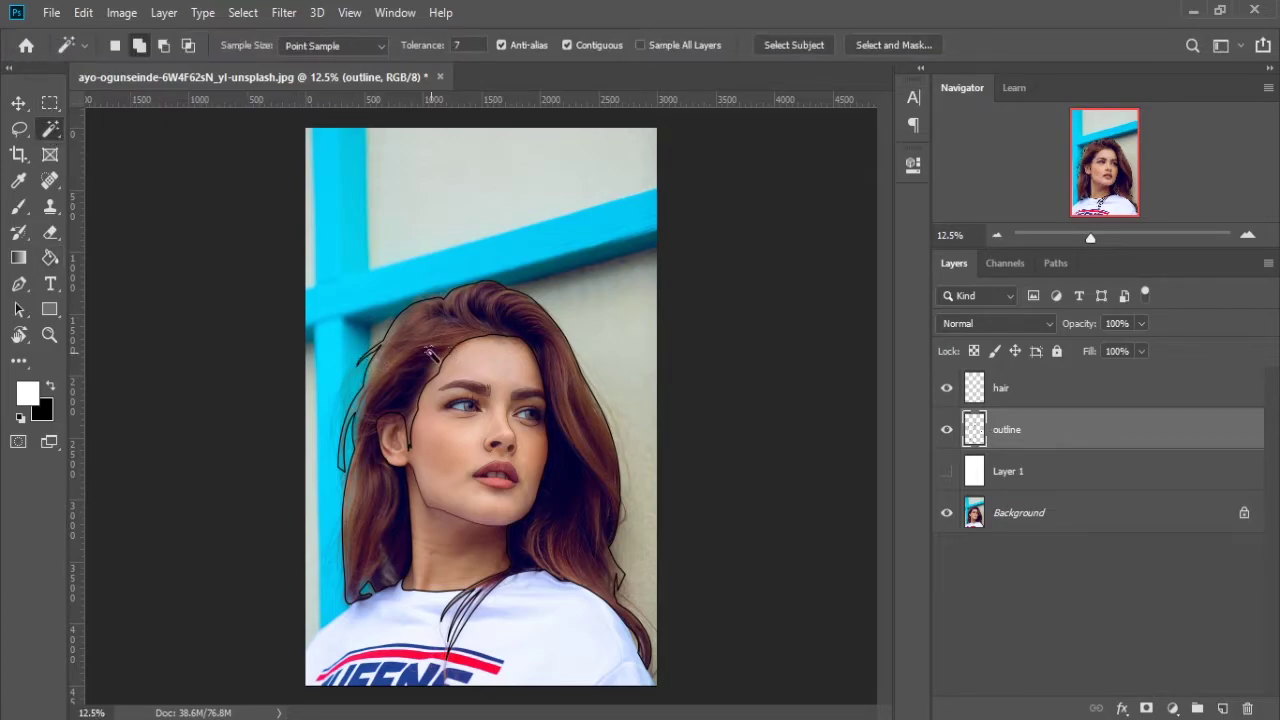
pyautogui.click(425, 347)
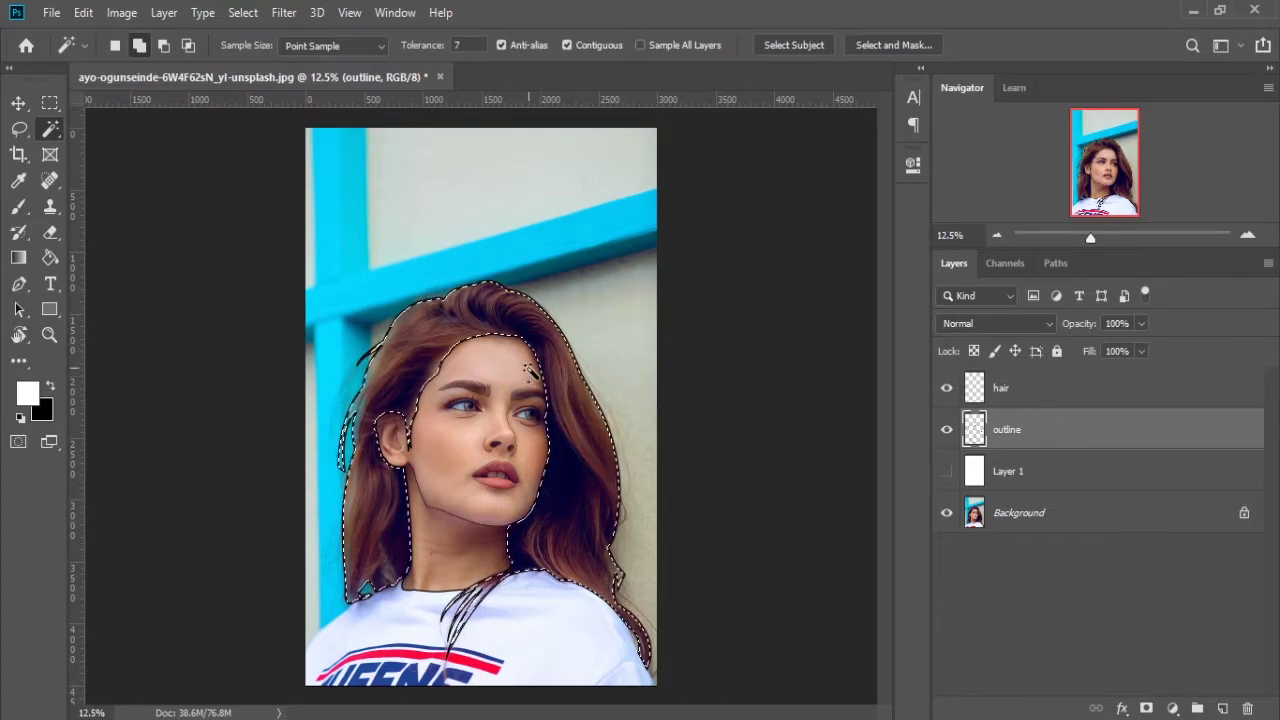
pyautogui.write('hair')
pyautogui.click(1008, 393)
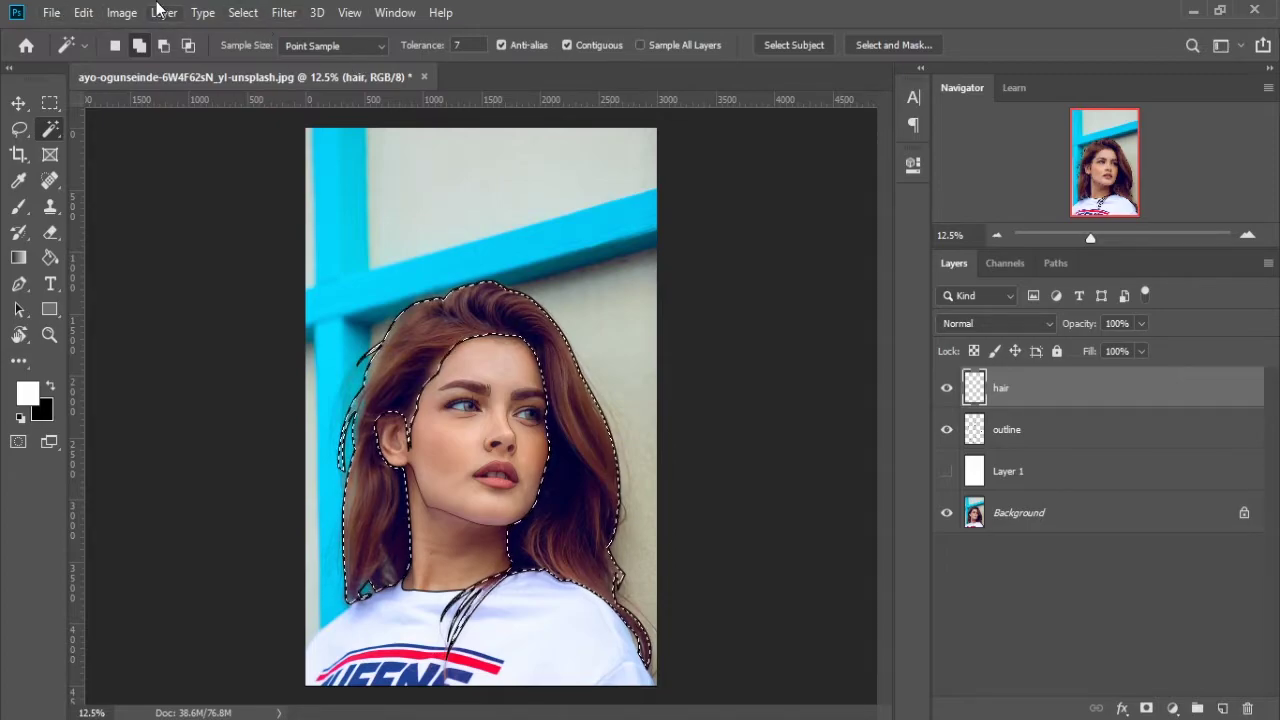
pyautogui.click(243, 12)
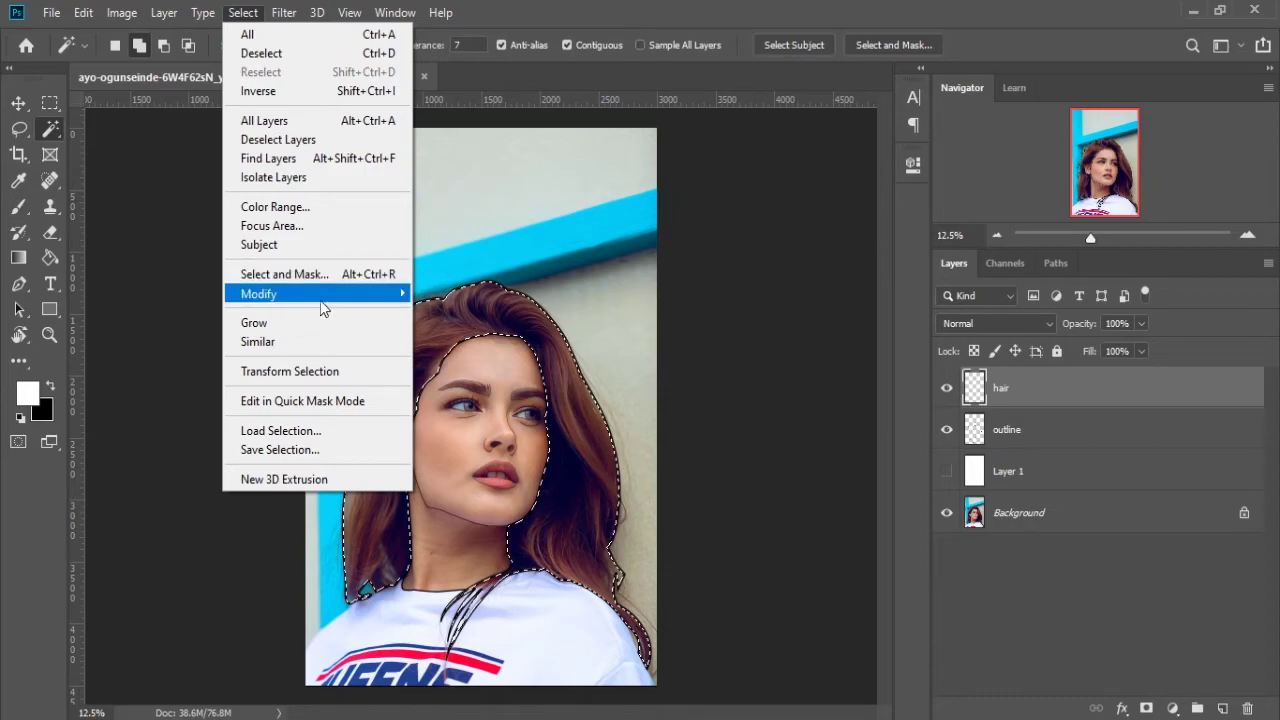
pyautogui.moveTo(258, 294)
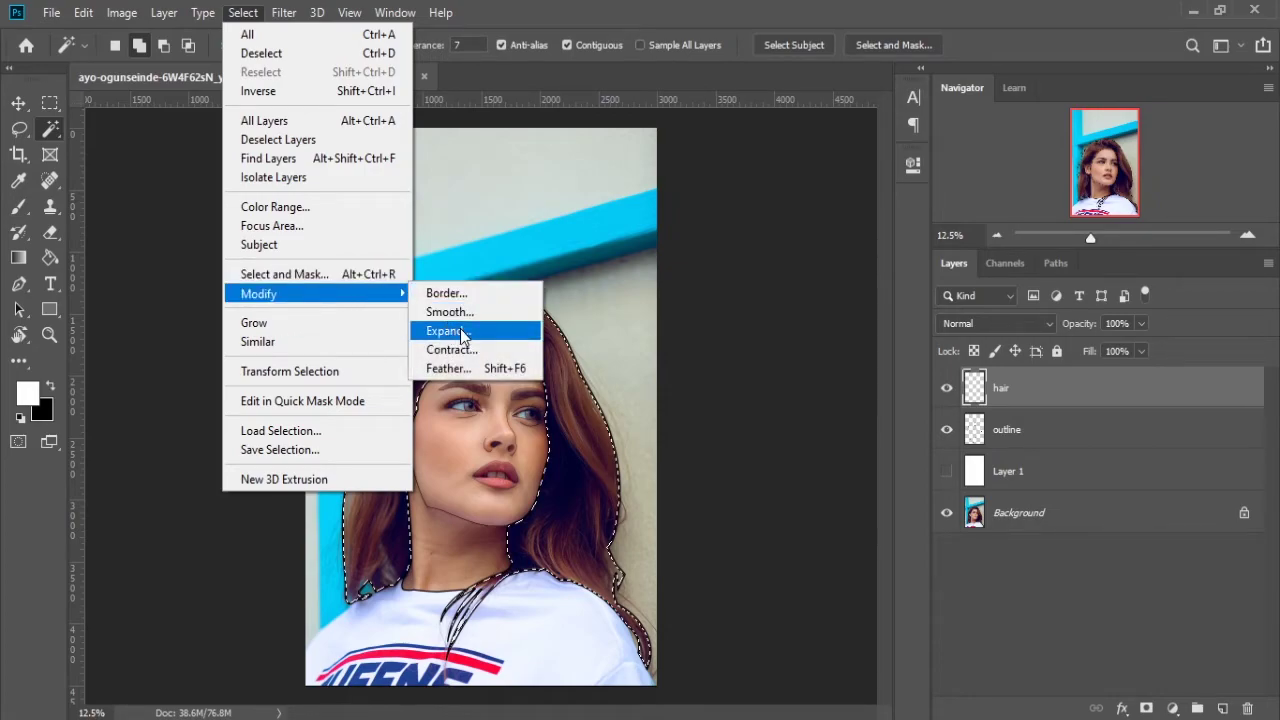
pyautogui.click(467, 331)
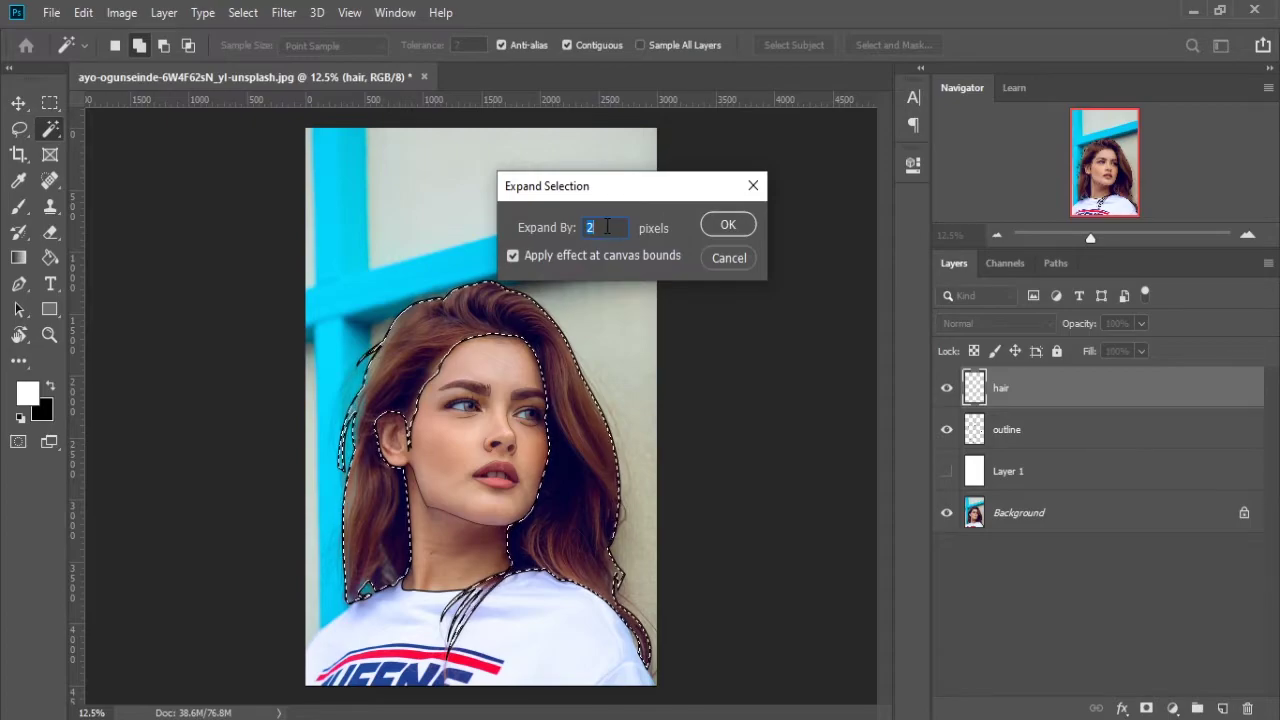
pyautogui.click(720, 226)
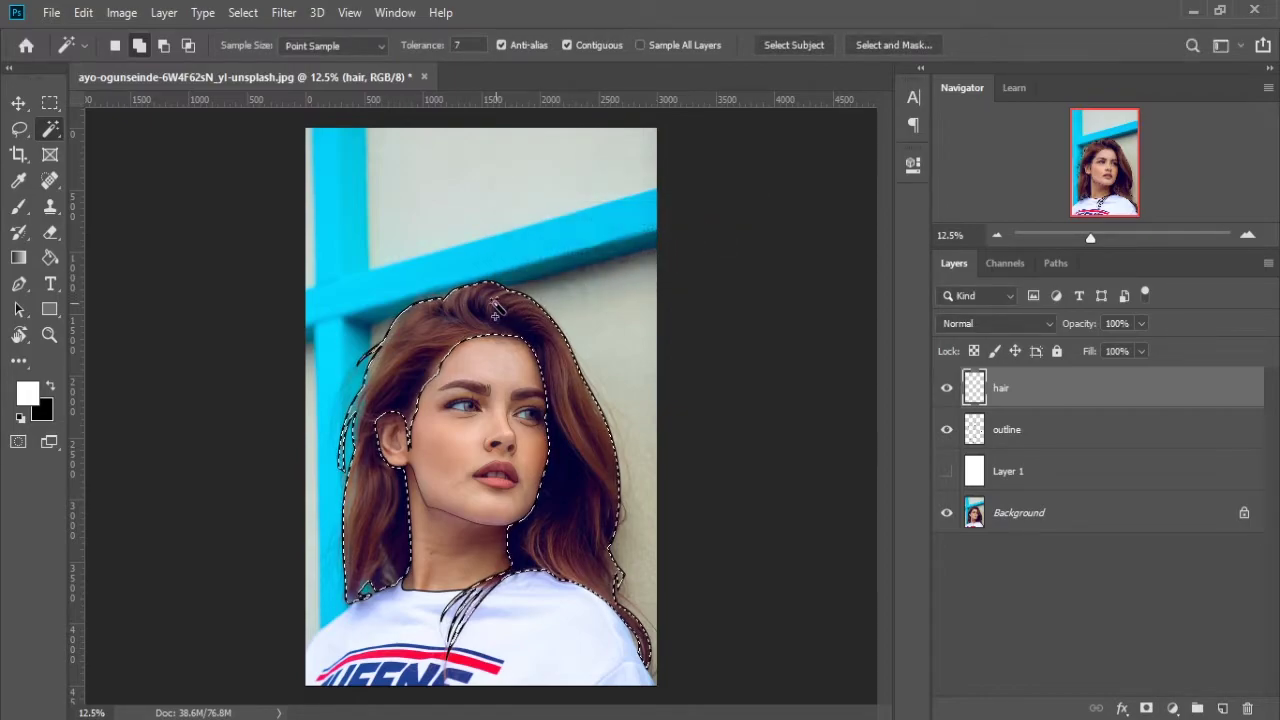
# Fill the hair selection with brown sampled from the photo, deselect, and add a new layer
pyautogui.click(50, 258)
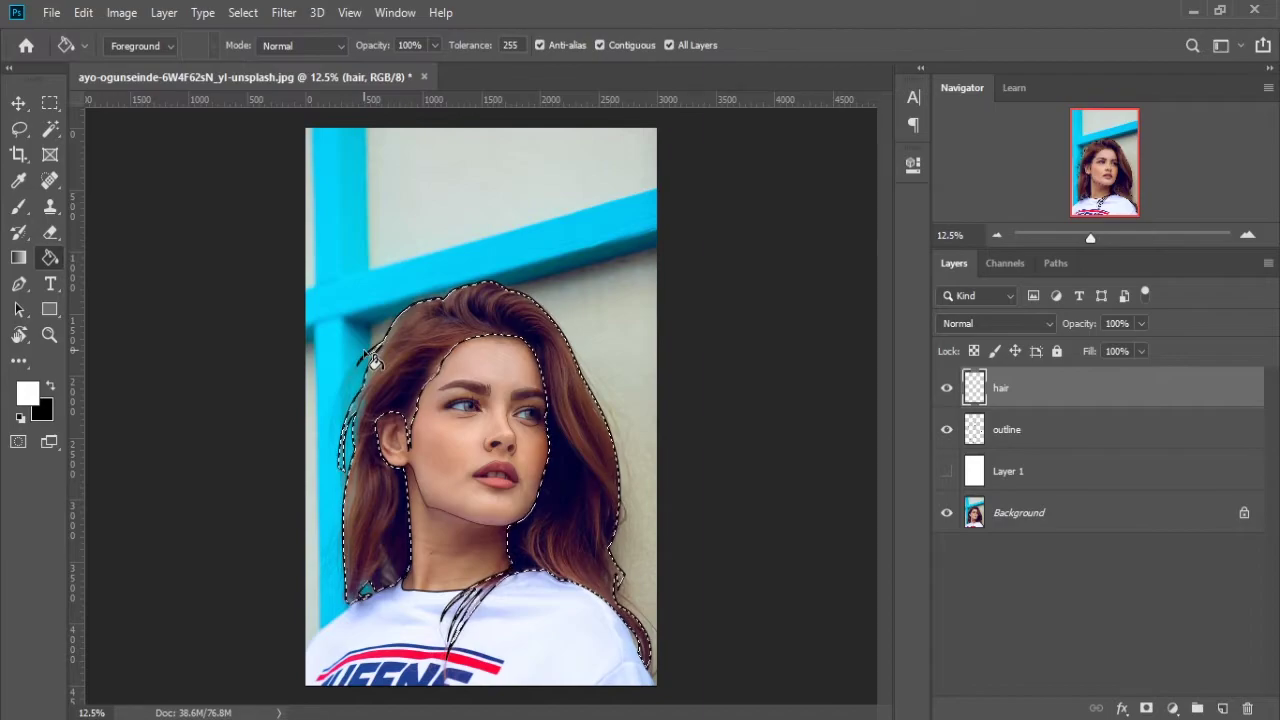
pyautogui.moveTo(400, 344)
pyautogui.mouseDown()
pyautogui.moveTo(372, 470)
pyautogui.moveTo(578, 402)
pyautogui.moveTo(574, 383)
pyautogui.mouseUp()
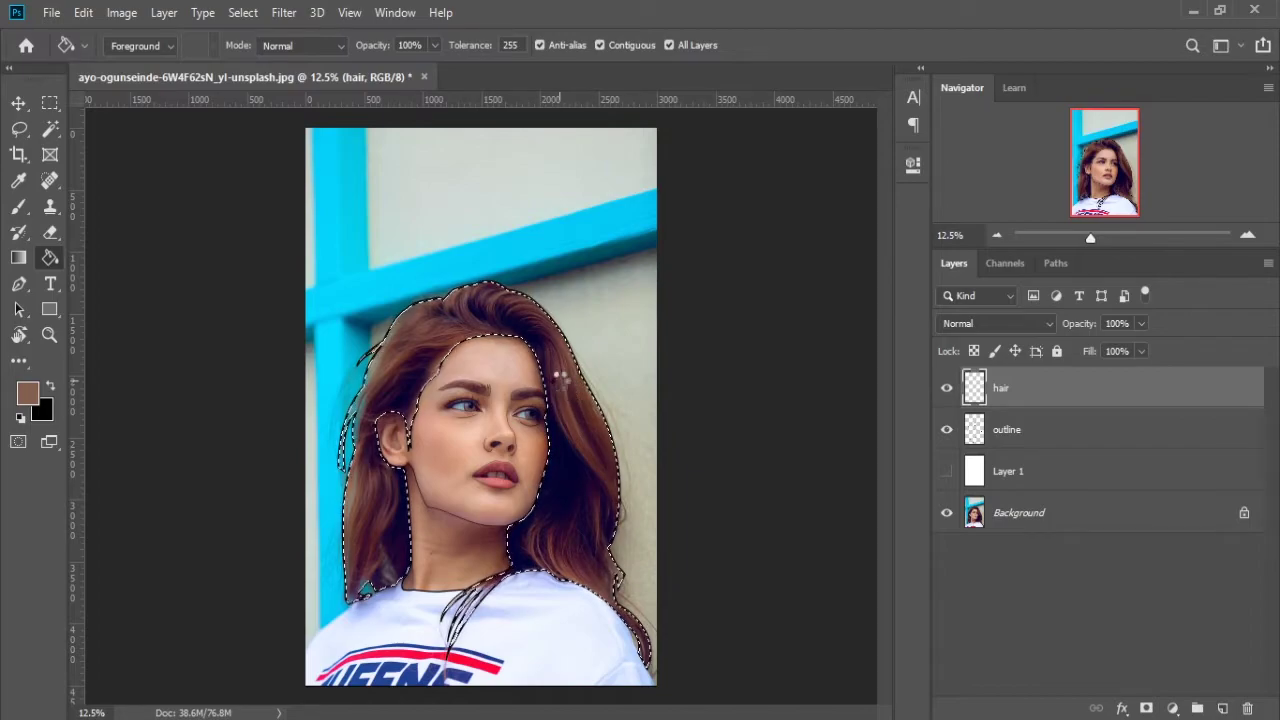
pyautogui.click(560, 383)
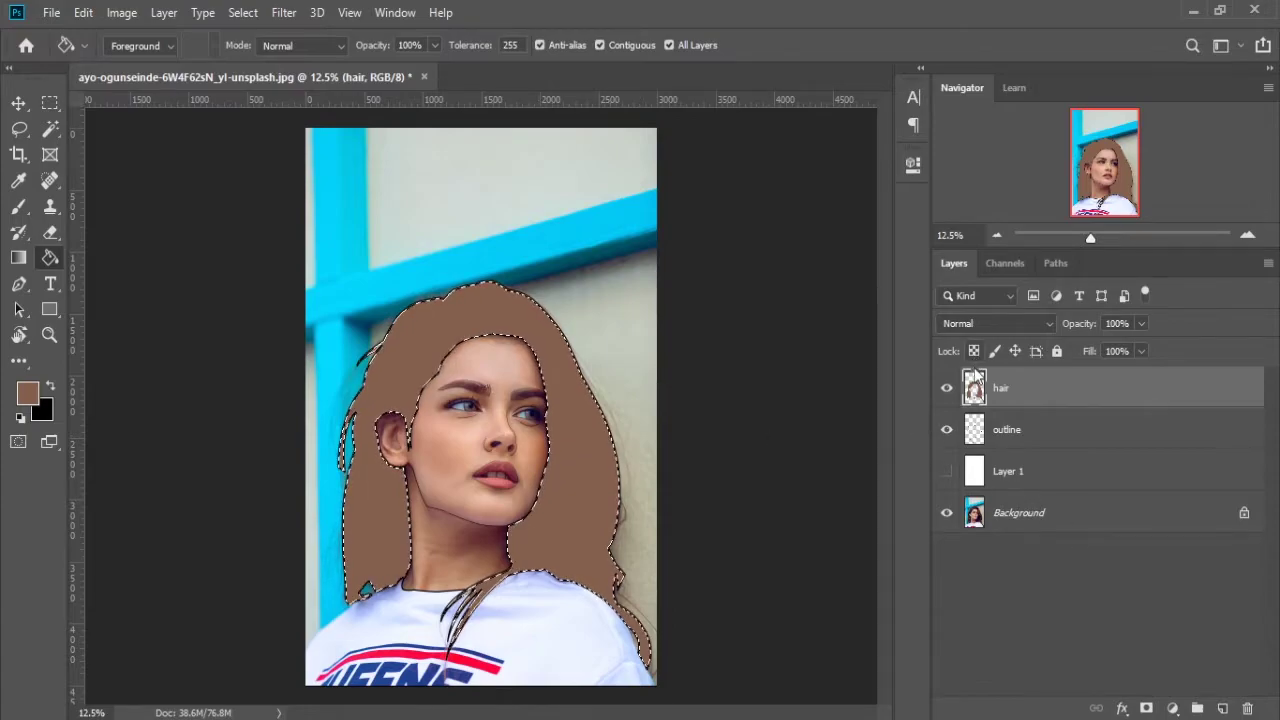
pyautogui.click(240, 14)
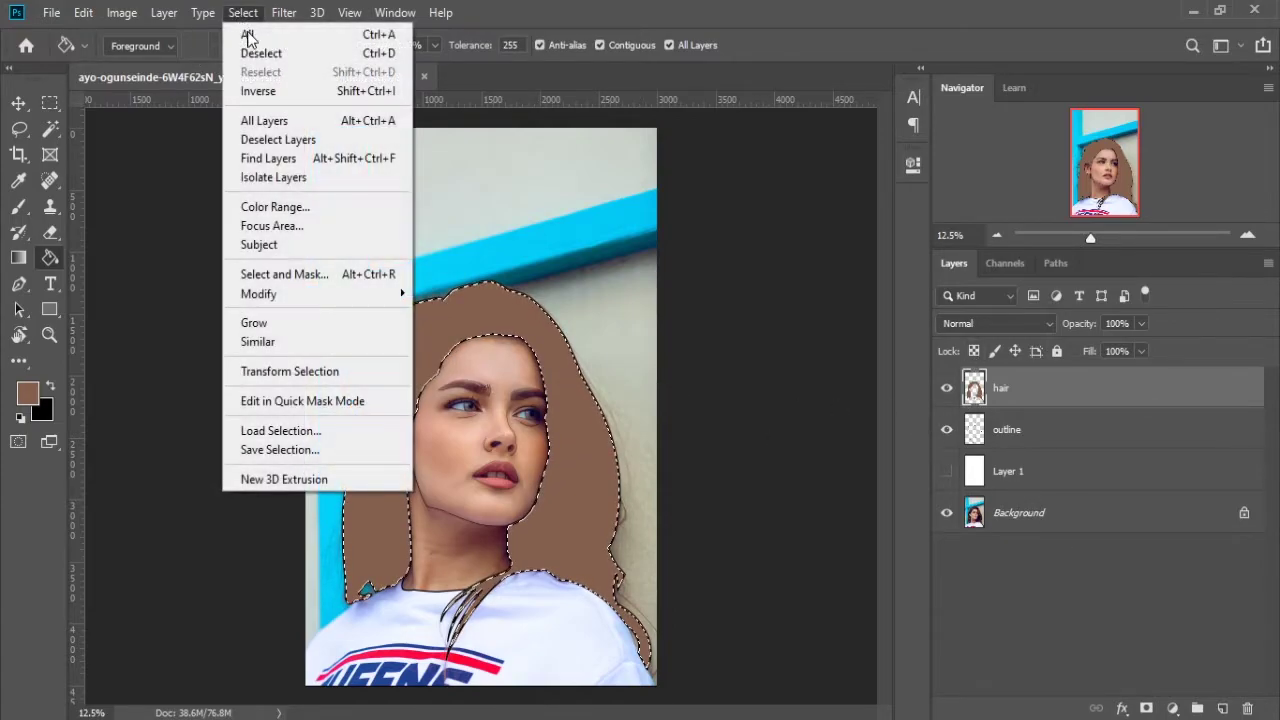
pyautogui.click(261, 53)
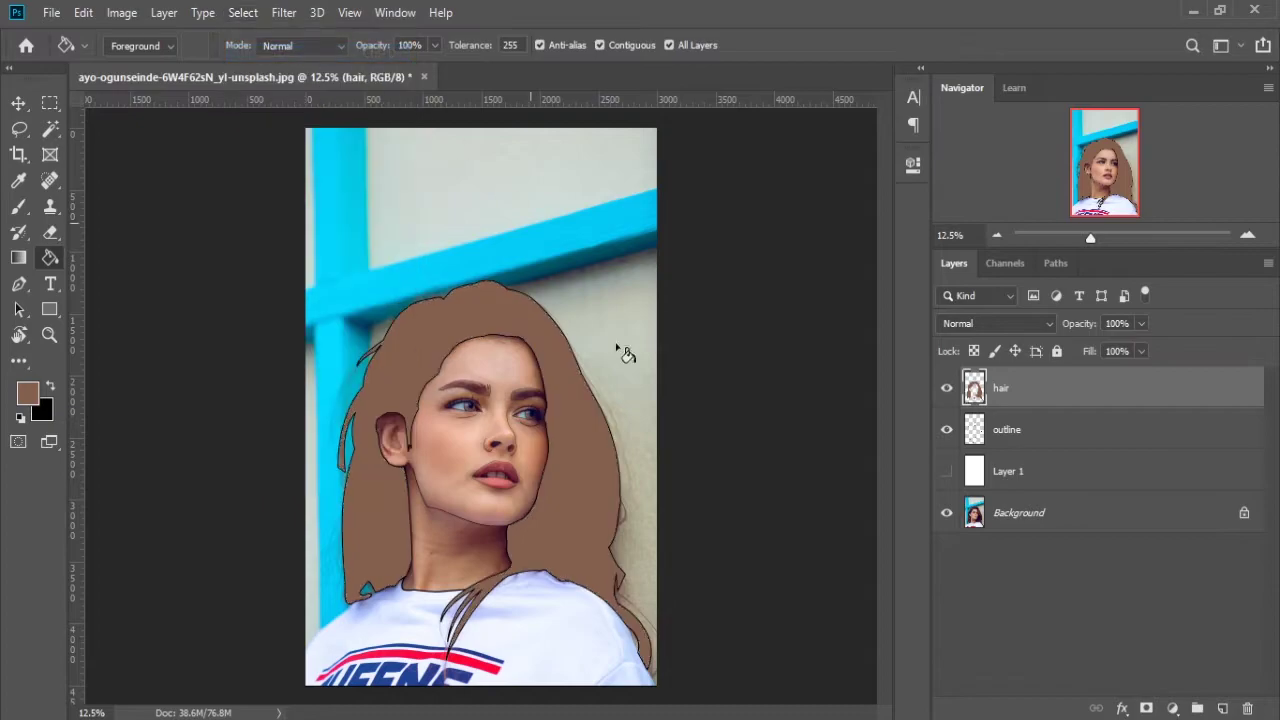
pyautogui.click(1222, 709)
# Name the new layer 'skin' and magic-wand the face, ear and neck on outline
pyautogui.doubleClick(1010, 388)
pyautogui.write('skin')
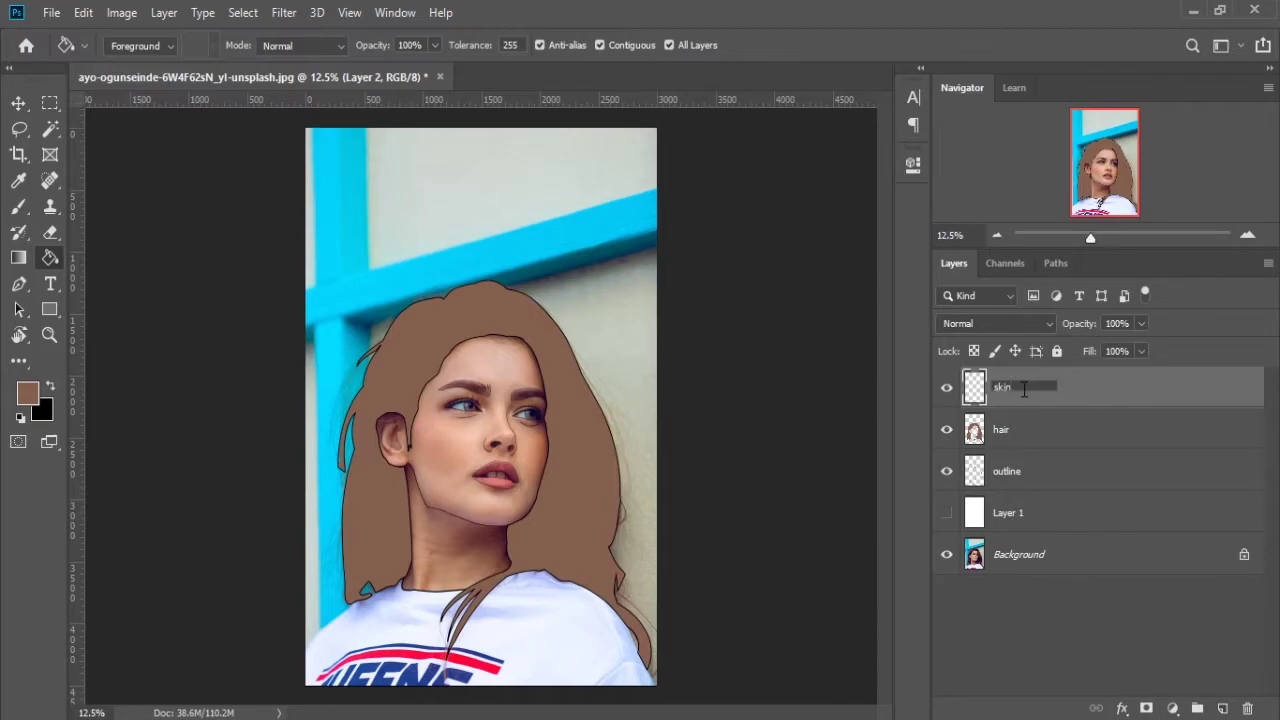
pyautogui.press('Return')
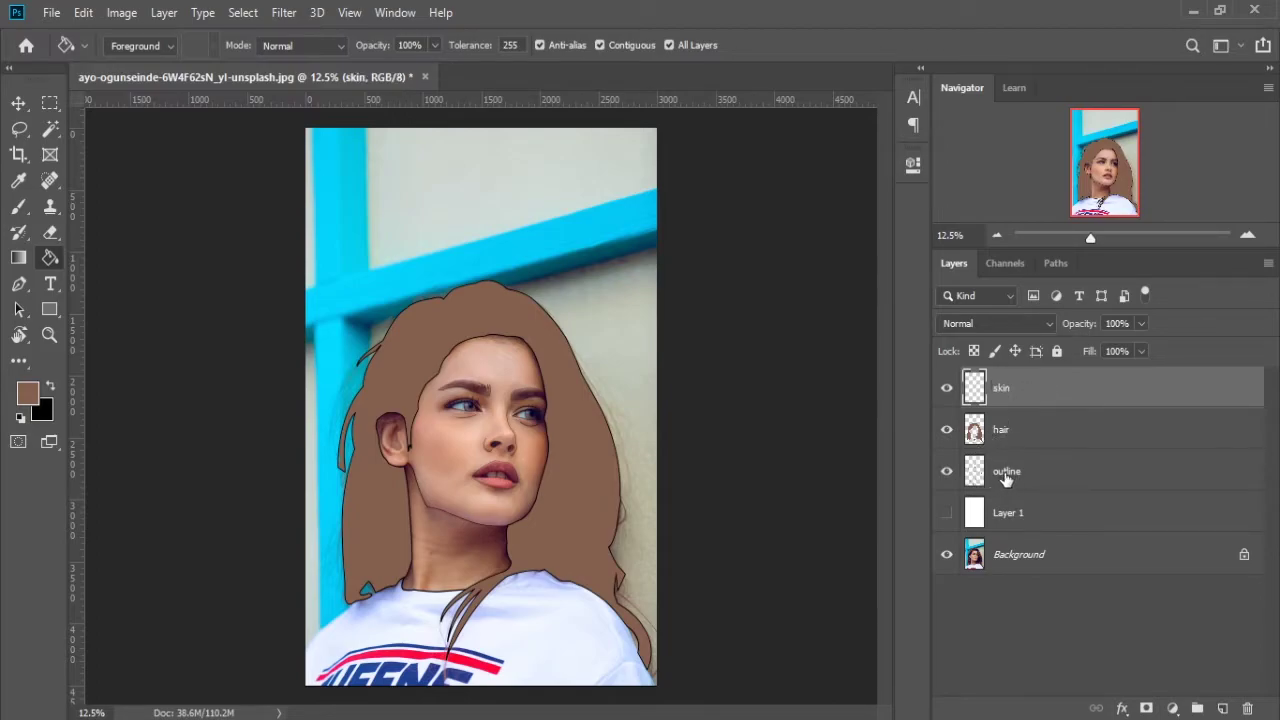
pyautogui.click(1007, 478)
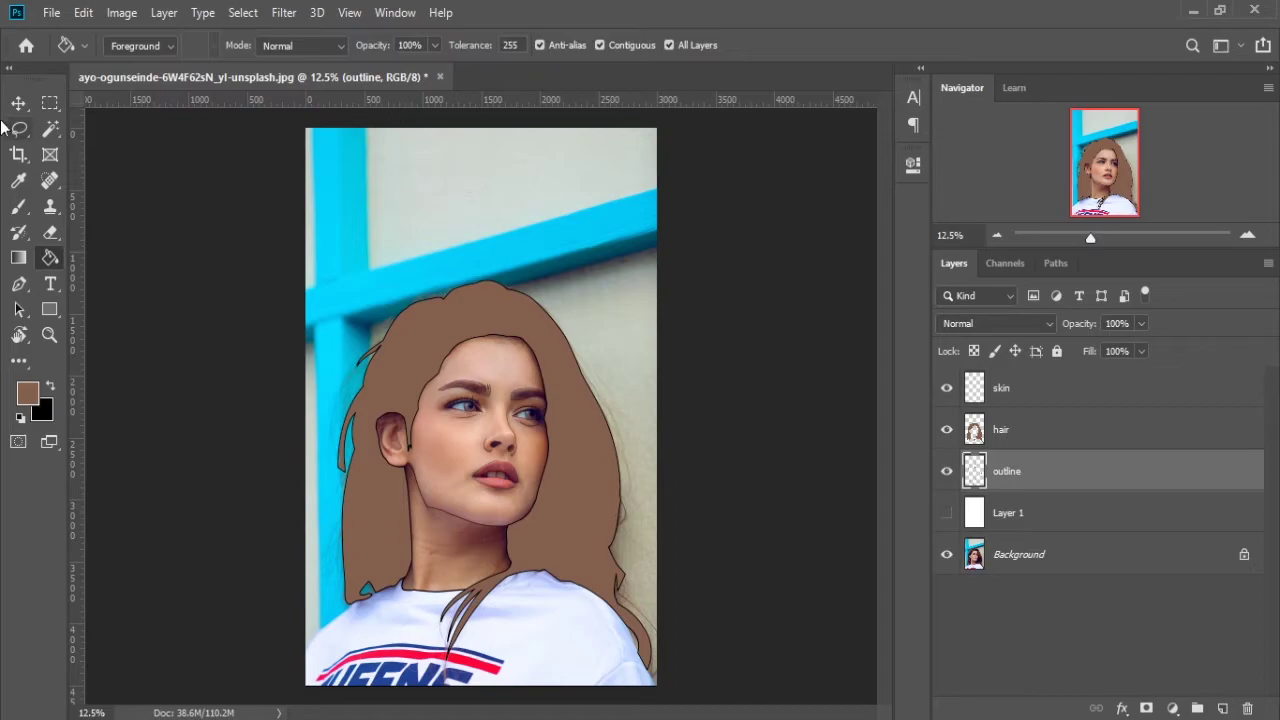
pyautogui.click(63, 126)
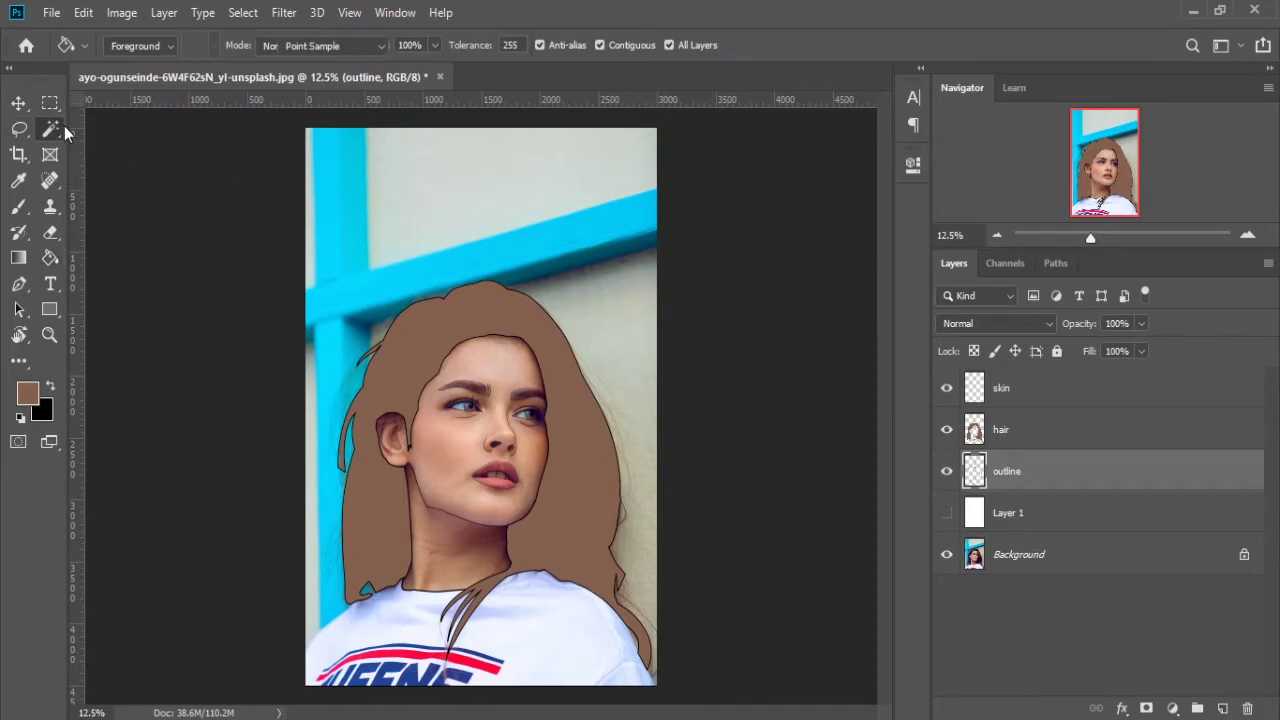
pyautogui.click(442, 455)
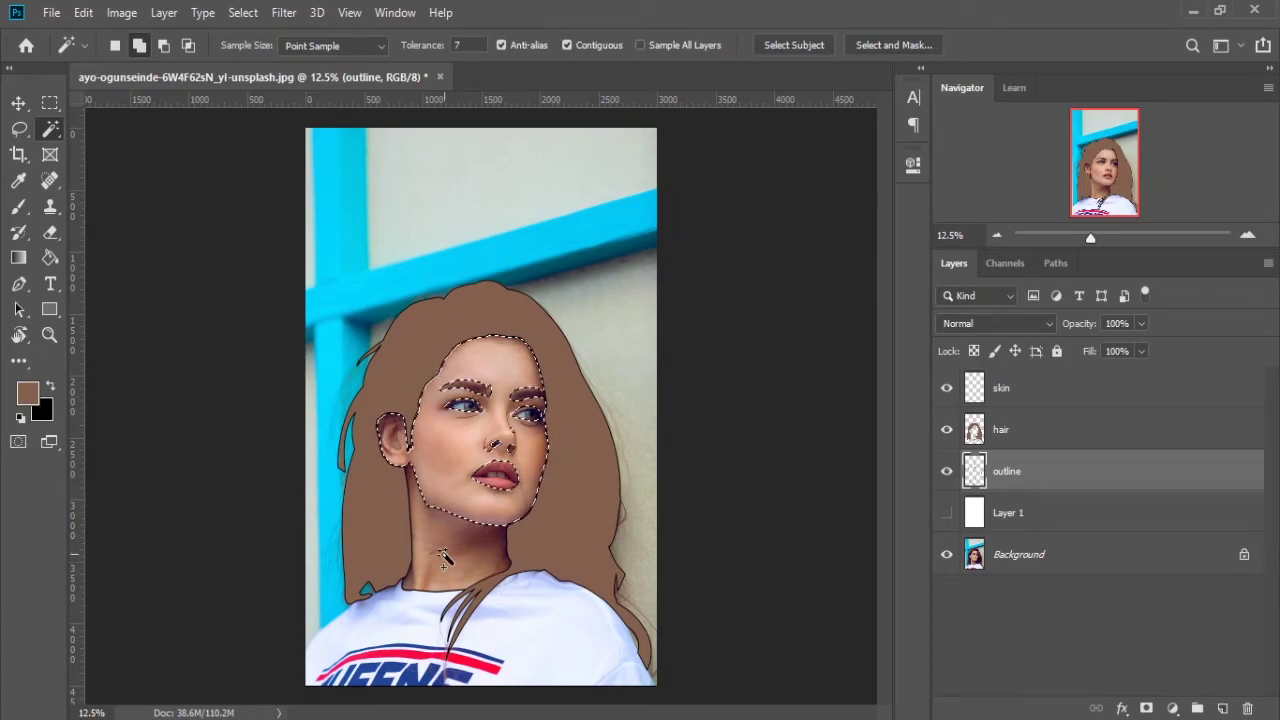
pyautogui.click(443, 556)
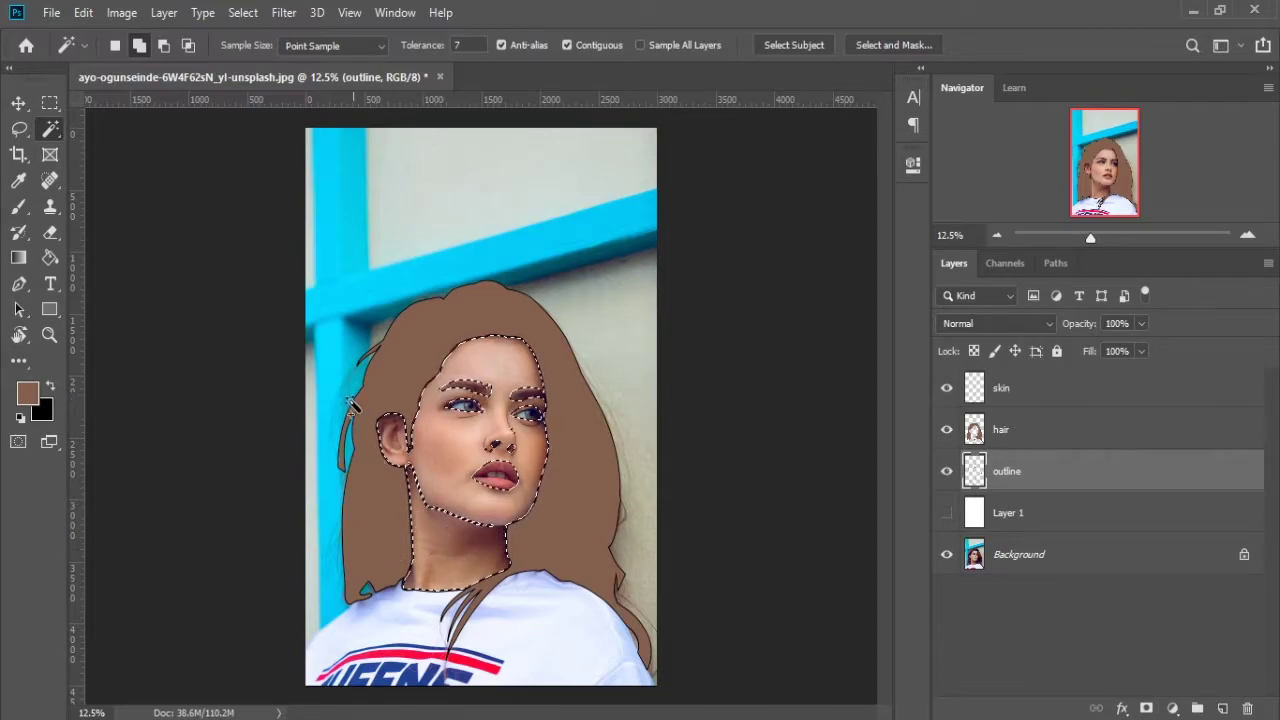
# Fill the face and neck with a light pink sampled from the cheek, then deselect
pyautogui.click(55, 257)
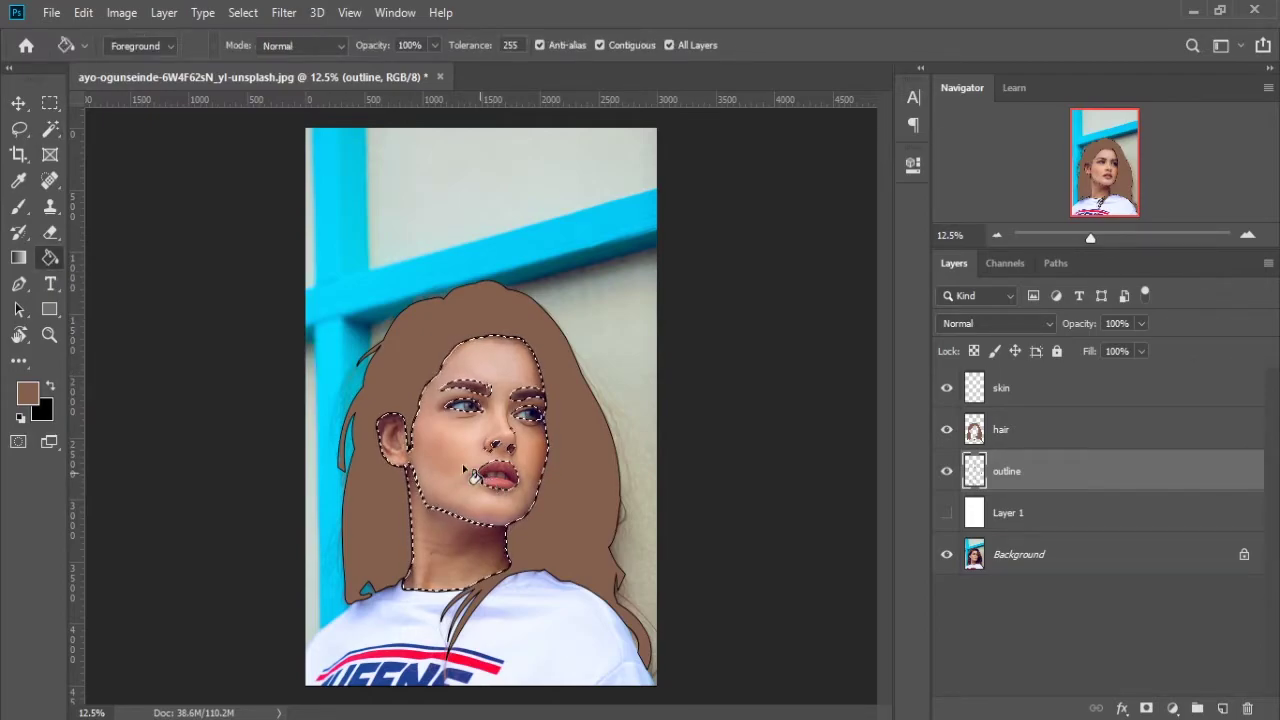
pyautogui.keyDown('alt'); pyautogui.click(446, 438); pyautogui.keyUp('alt')
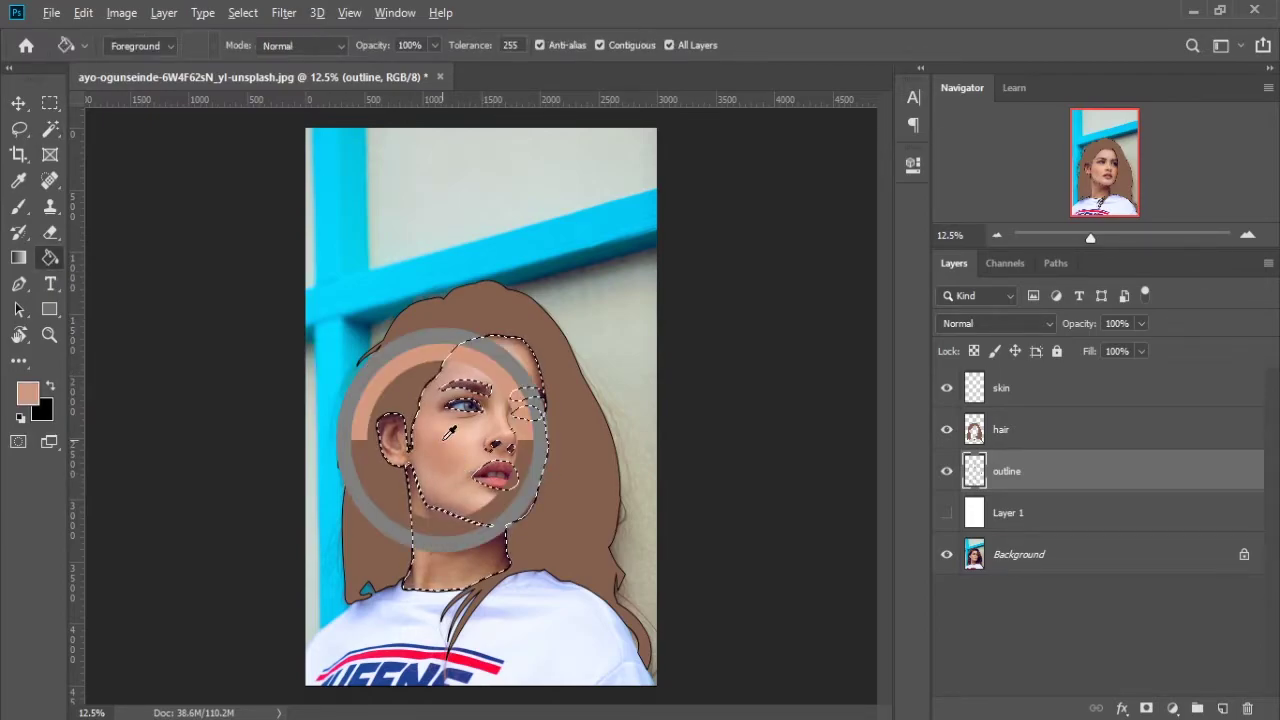
pyautogui.moveTo(446, 438)
pyautogui.mouseDown()
pyautogui.moveTo(517, 427)
pyautogui.moveTo(491, 372)
pyautogui.mouseUp()
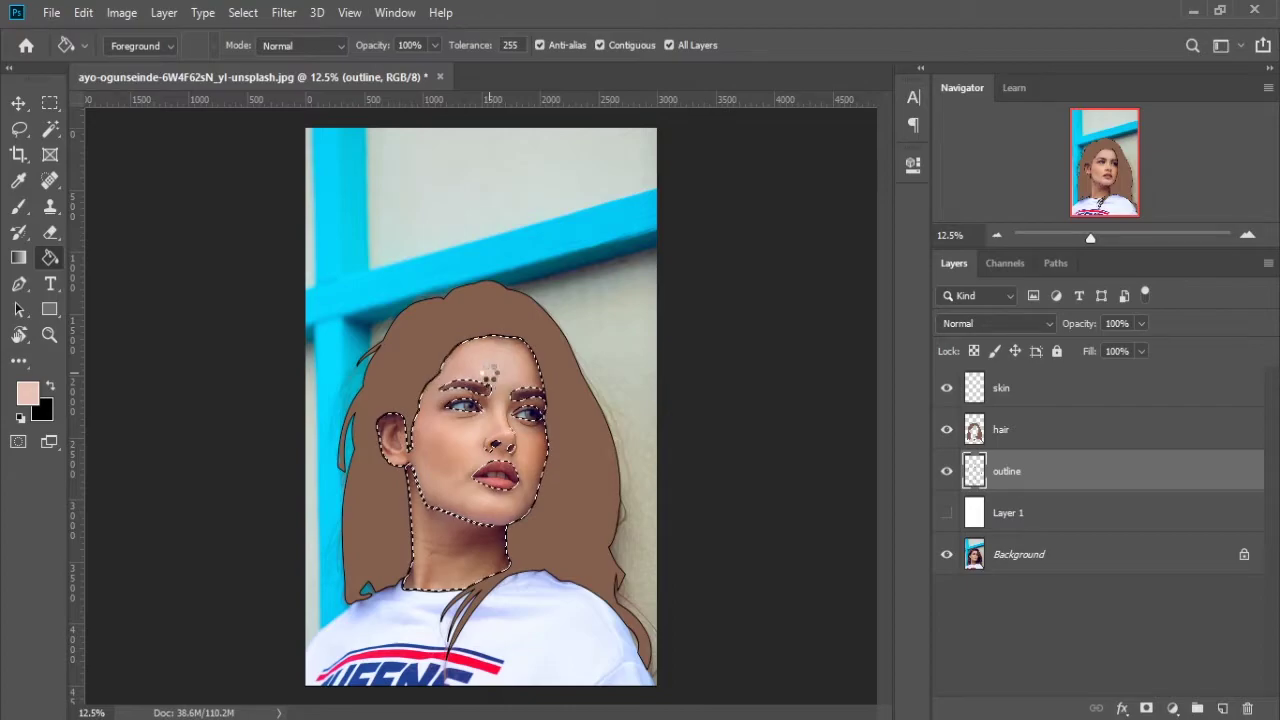
pyautogui.click(489, 373)
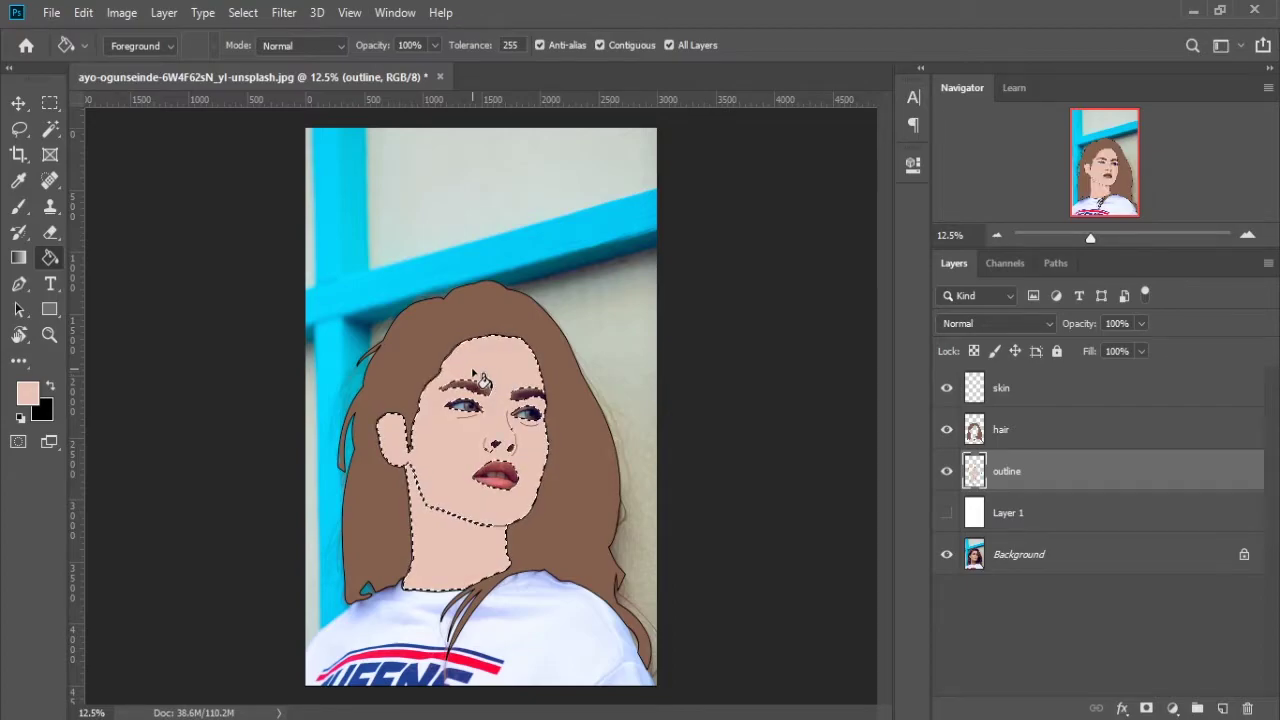
pyautogui.click(243, 12)
pyautogui.click(272, 57)
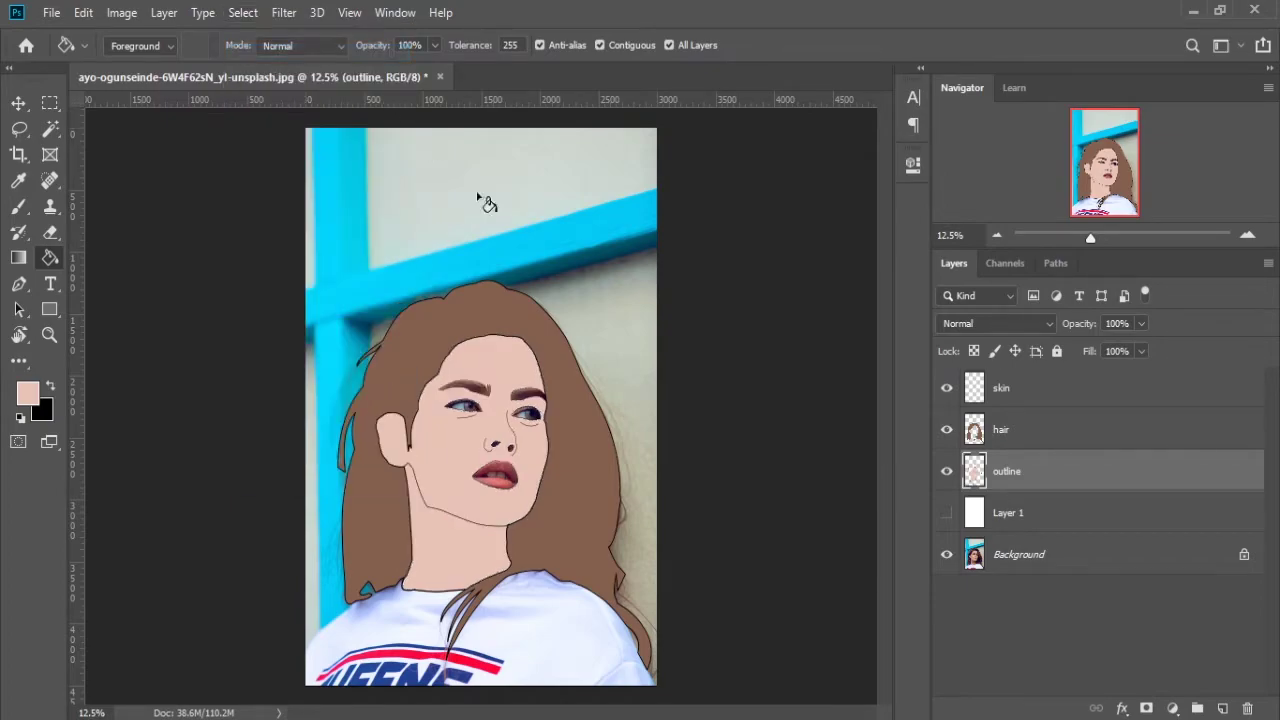
# Add a 'lips' layer, remove the misplaced fill, and refill the face and neck pink on skin
pyautogui.click(1224, 708)
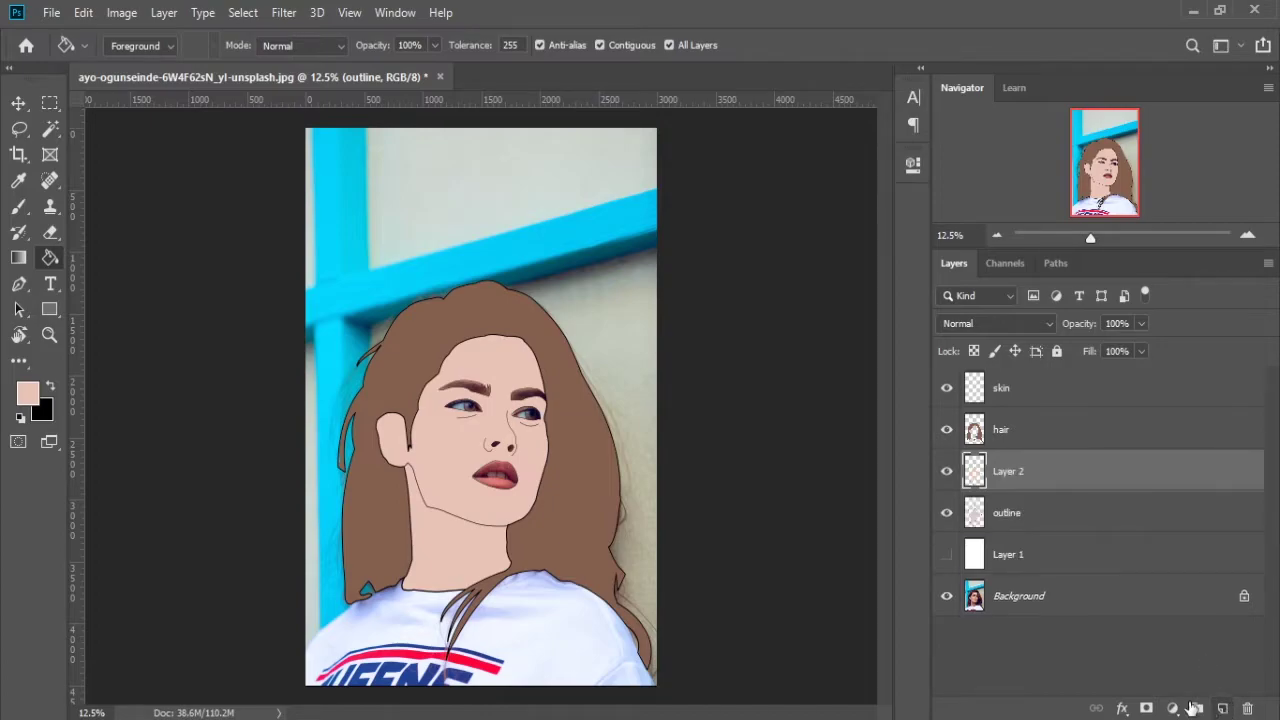
pyautogui.doubleClick(1008, 471)
pyautogui.press('Return')
pyautogui.hotkey('ctrl', 'e')
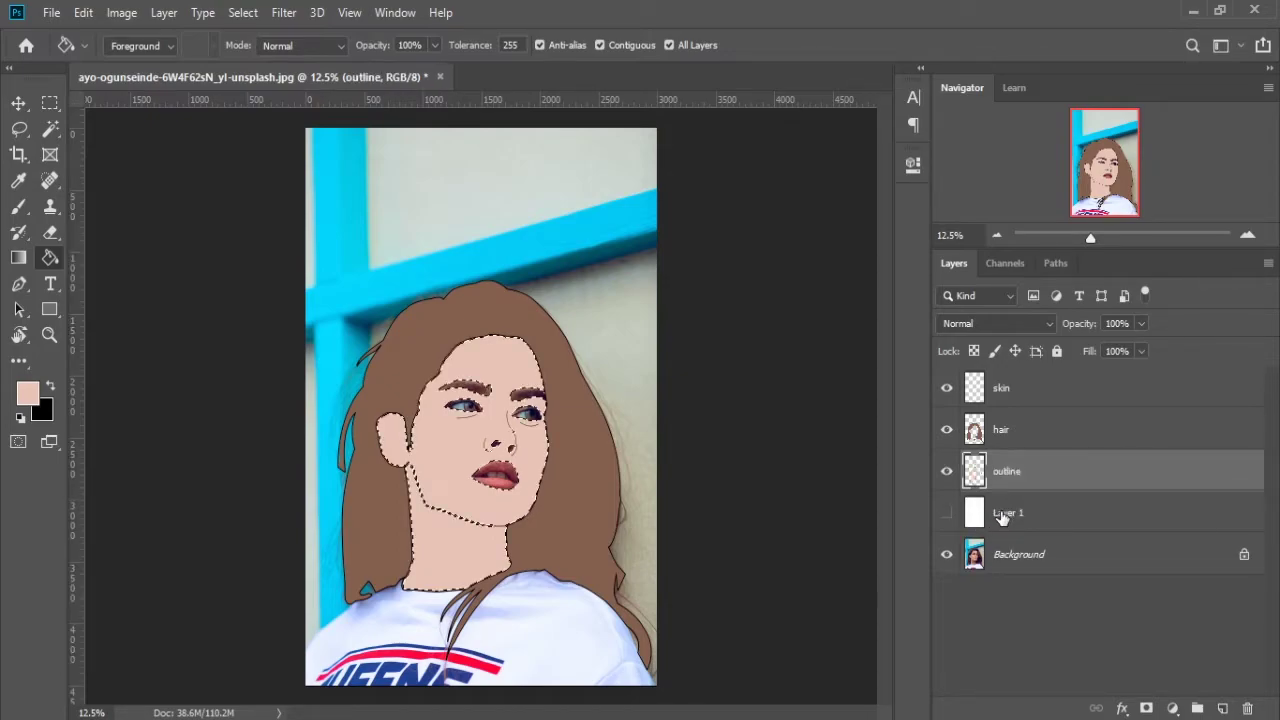
pyautogui.press('Delete')
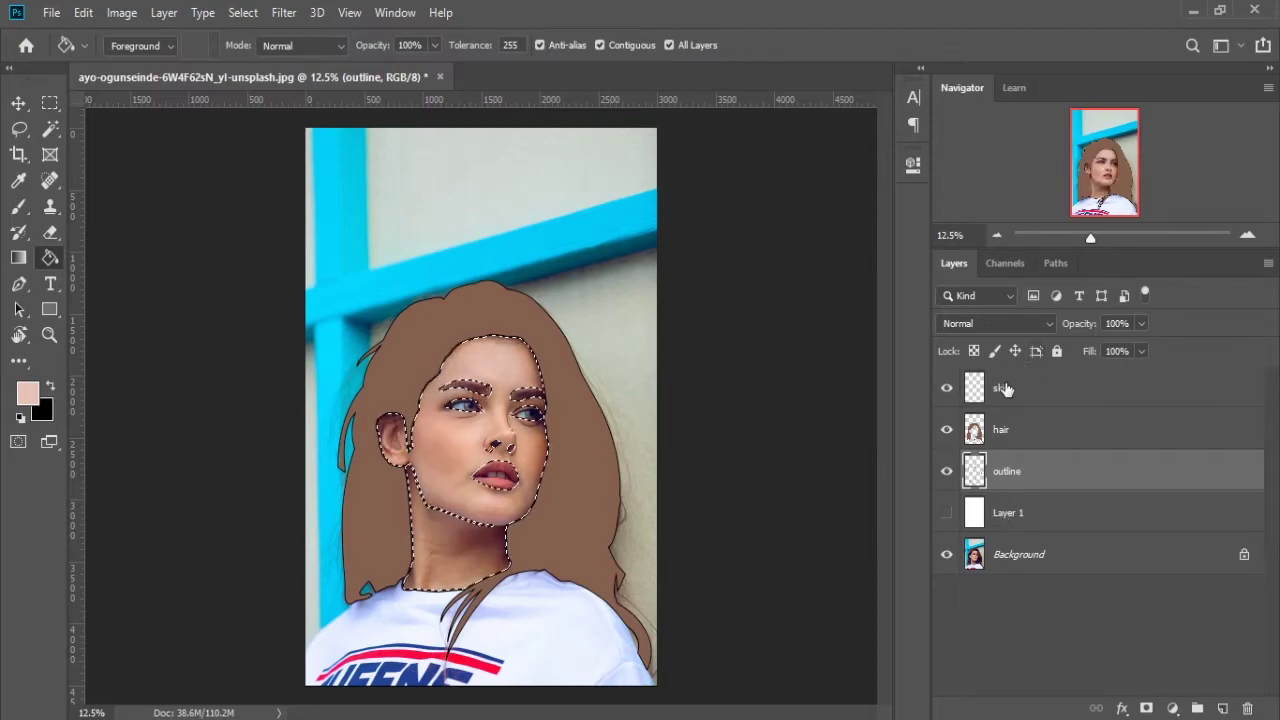
pyautogui.click(1005, 395)
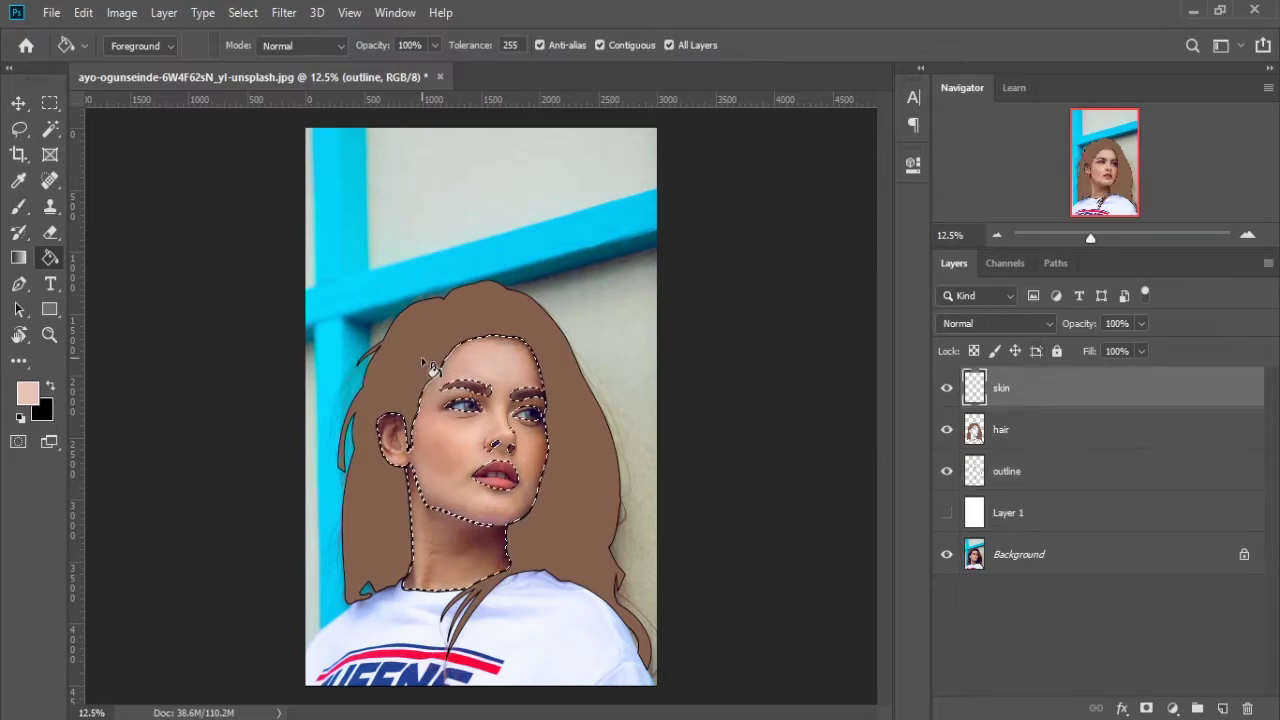
pyautogui.click(479, 369)
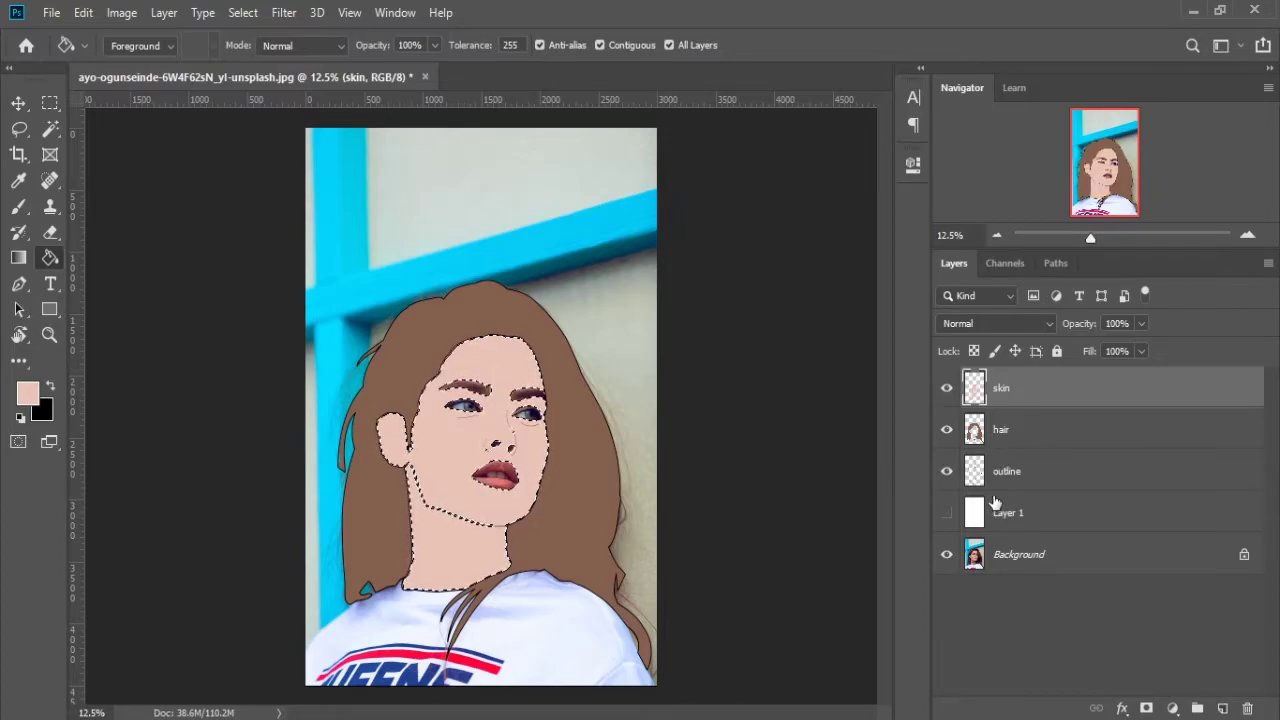
# Add a new layer above skin and name it 'lips'
pyautogui.click(1224, 710)
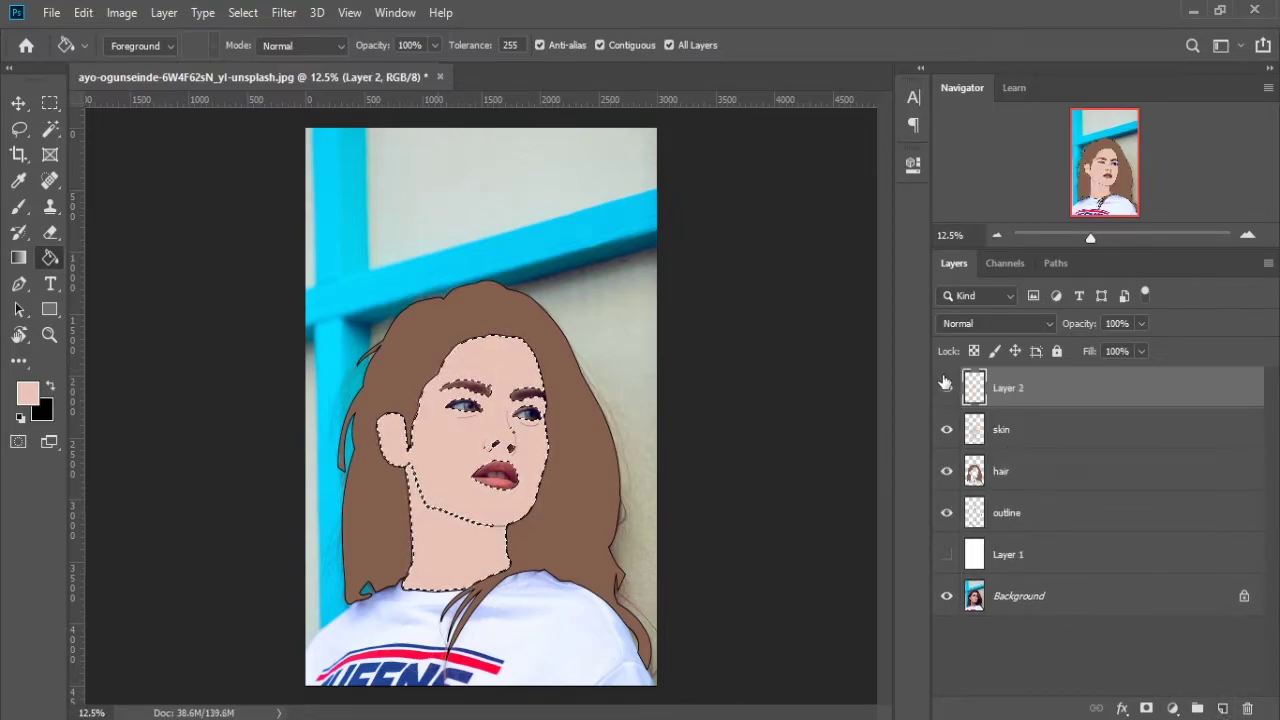
pyautogui.doubleClick(1008, 387)
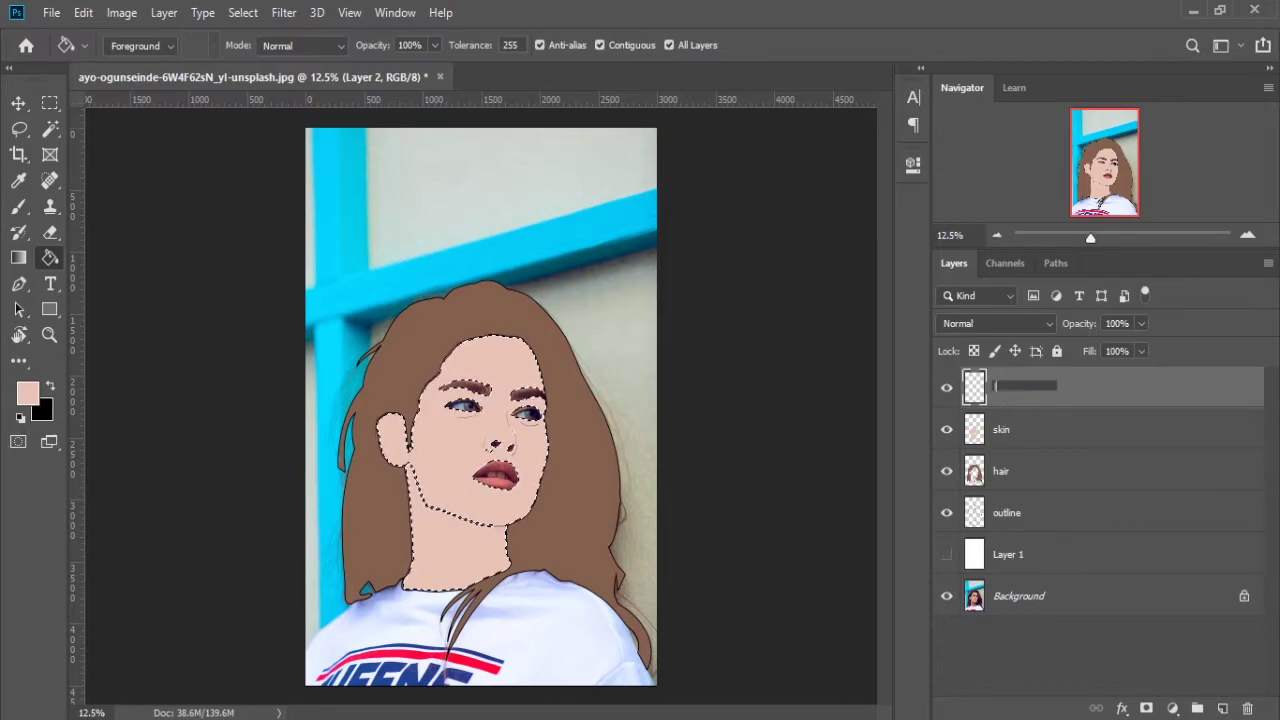
pyautogui.write('lips')
pyautogui.press('Return')
# Magic Wand both lips on the outline layer, then clear that selection
pyautogui.click(997, 515)
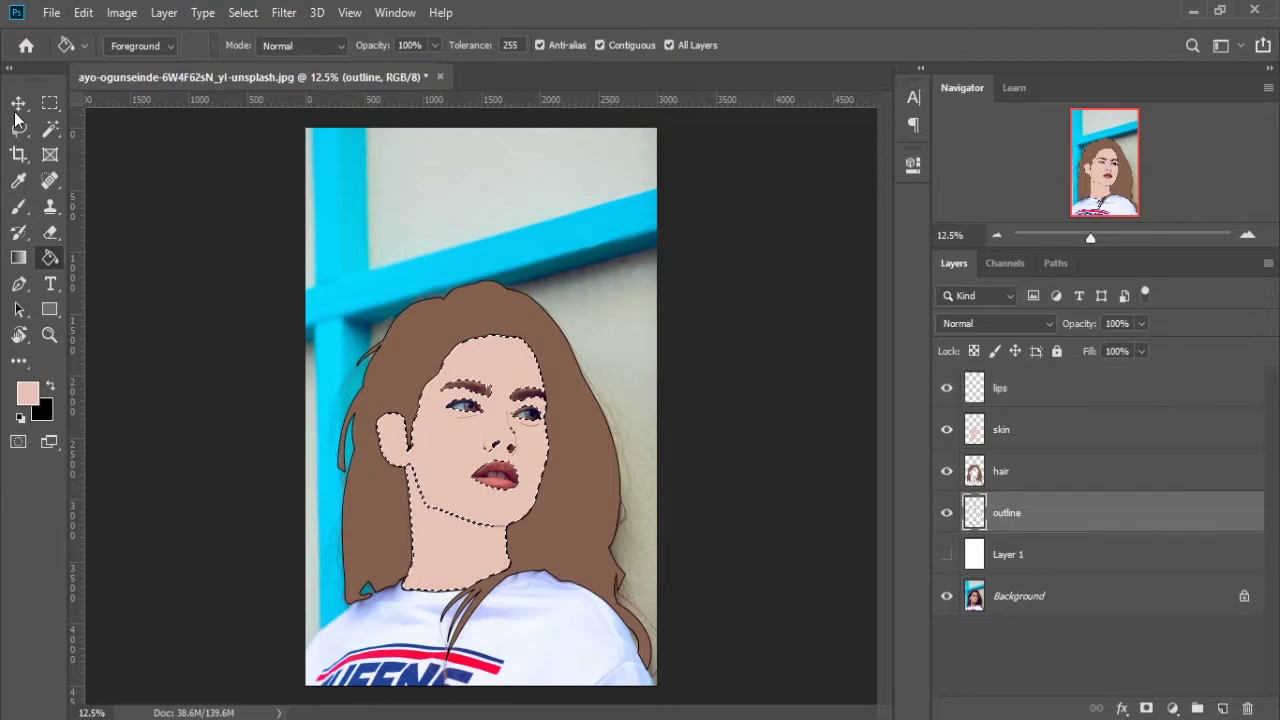
pyautogui.click(50, 133)
pyautogui.click(50, 133)
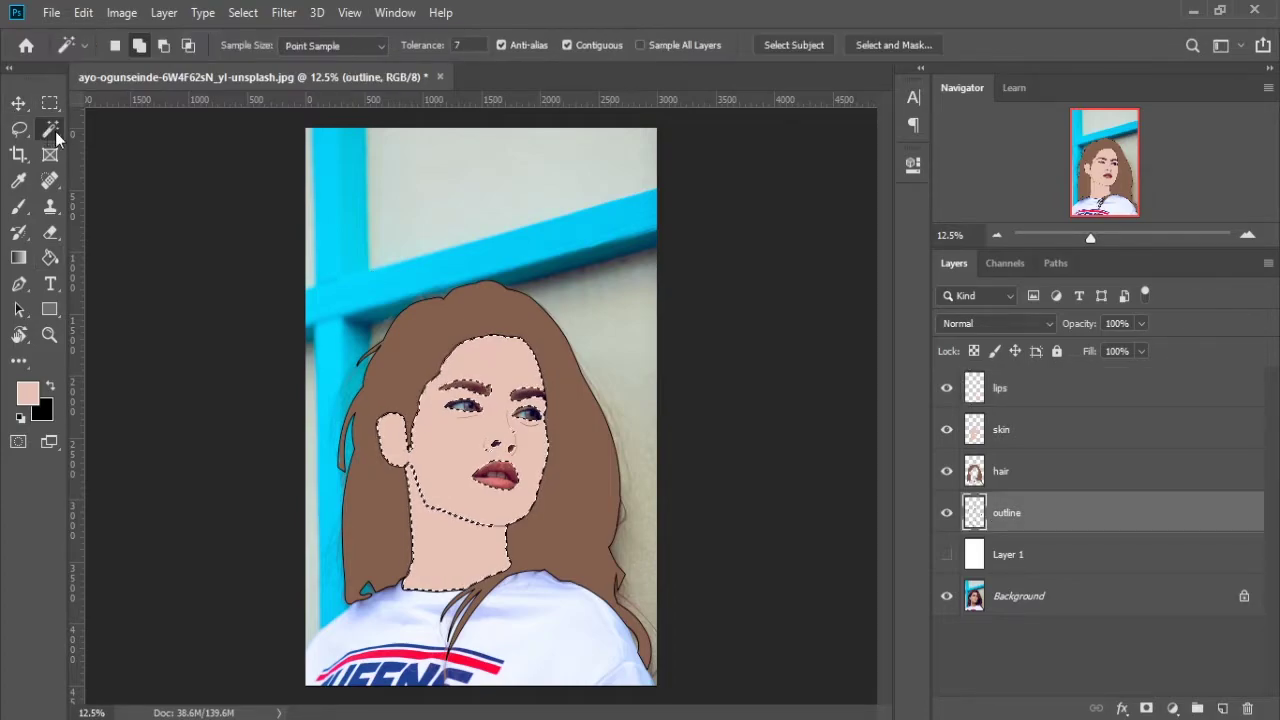
pyautogui.keyDown('alt'); pyautogui.click(495, 474); pyautogui.keyUp('alt')
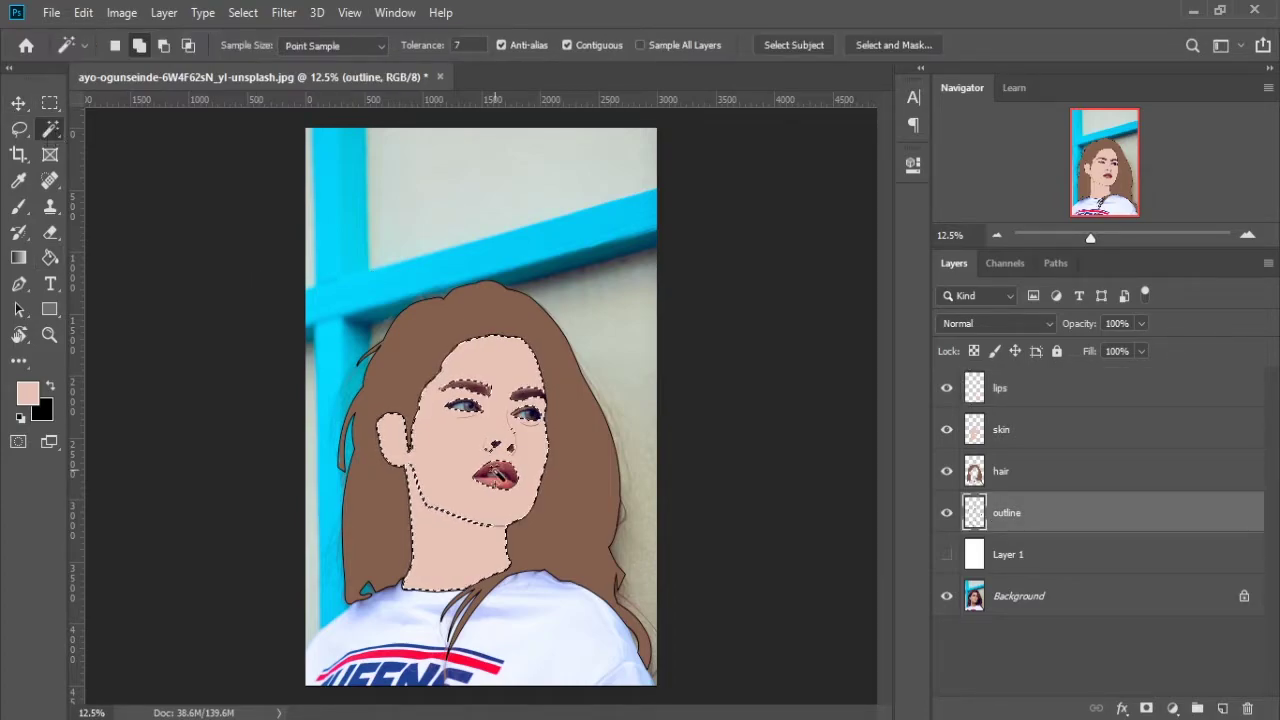
pyautogui.keyDown('alt'); pyautogui.click(497, 473); pyautogui.keyUp('alt')
pyautogui.click(241, 14)
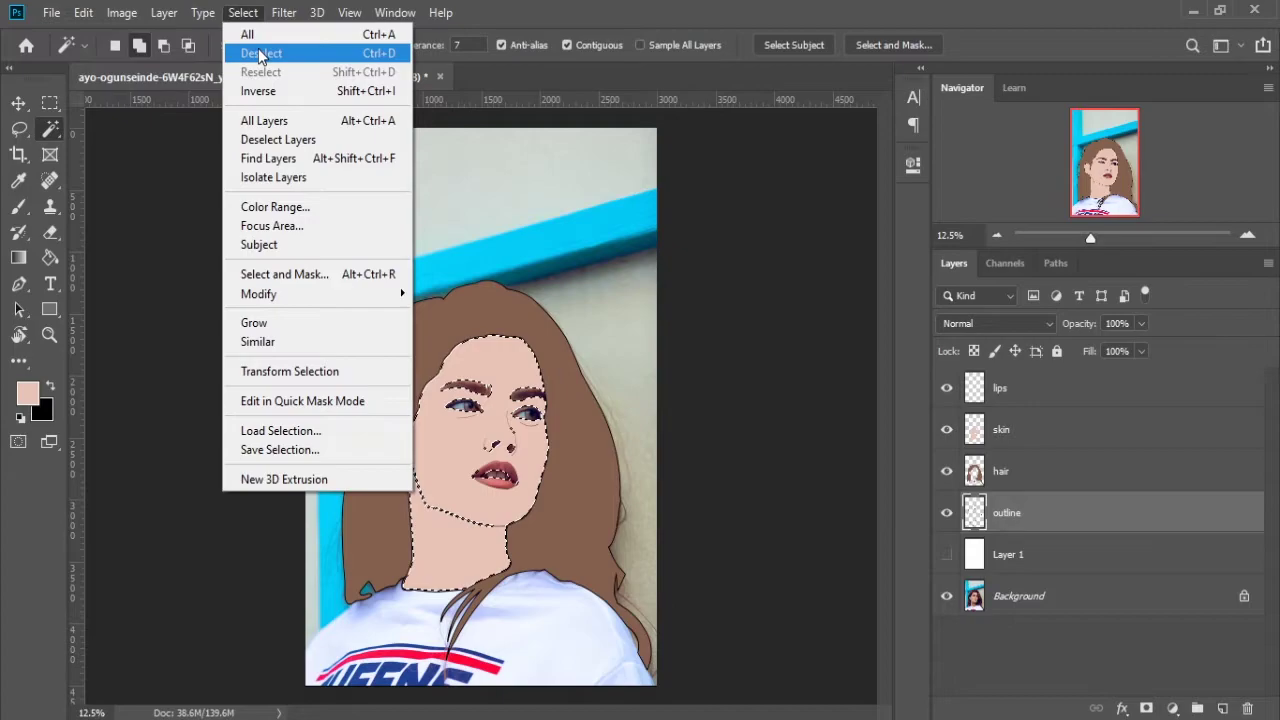
pyautogui.click(259, 55)
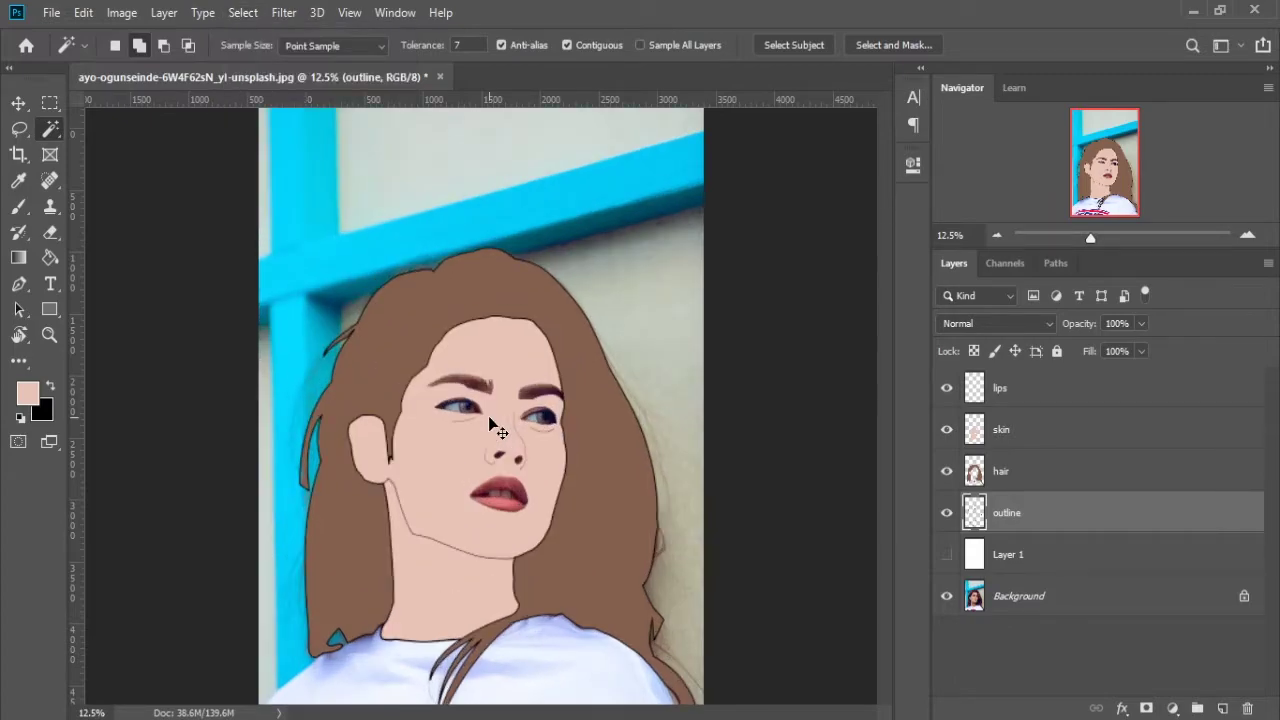
# Reselect the lips, fill them skin-tone on the lips layer, and move outline to the top
pyautogui.scroll(1, 490, 425)
pyautogui.click(500, 497)
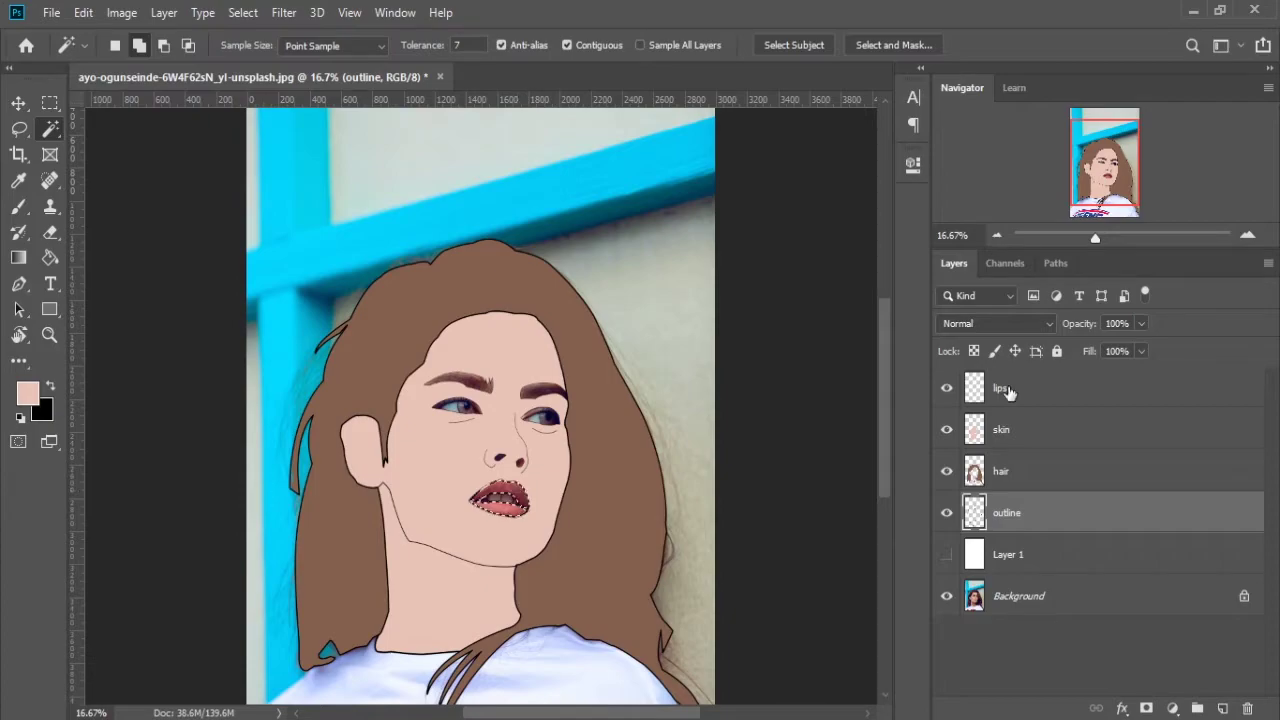
pyautogui.click(1008, 392)
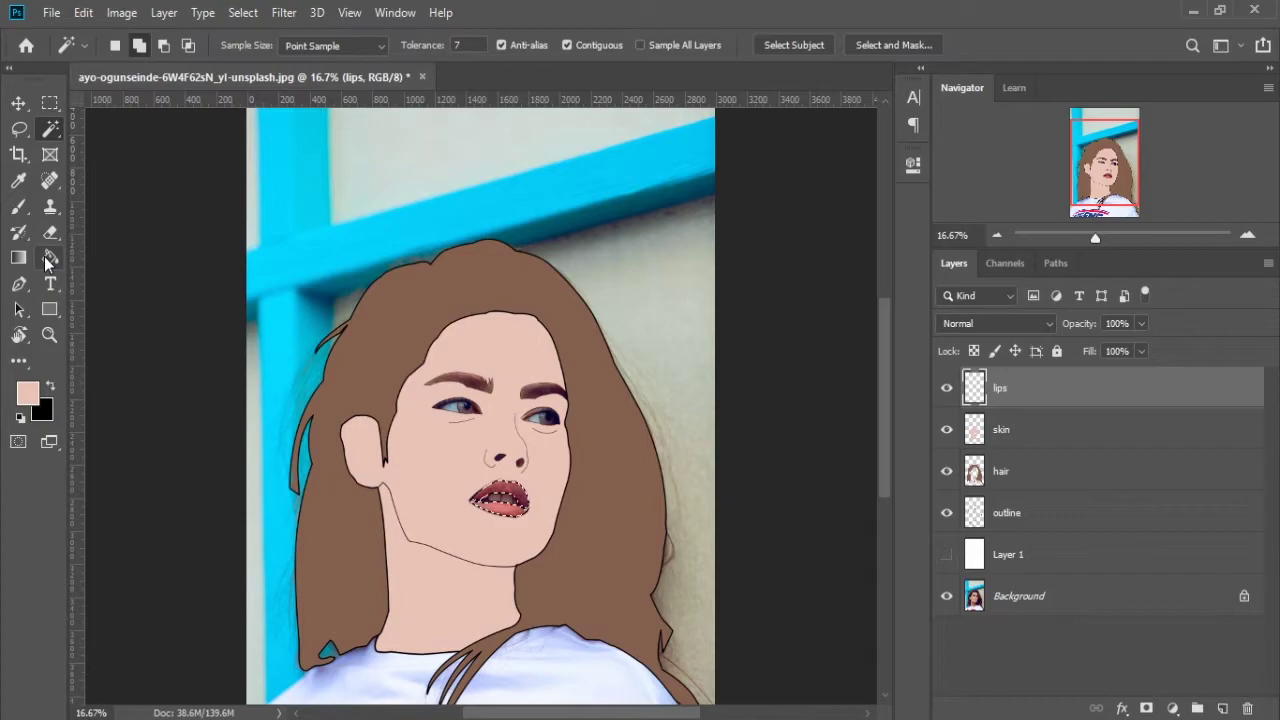
pyautogui.click(46, 262)
pyautogui.click(500, 497)
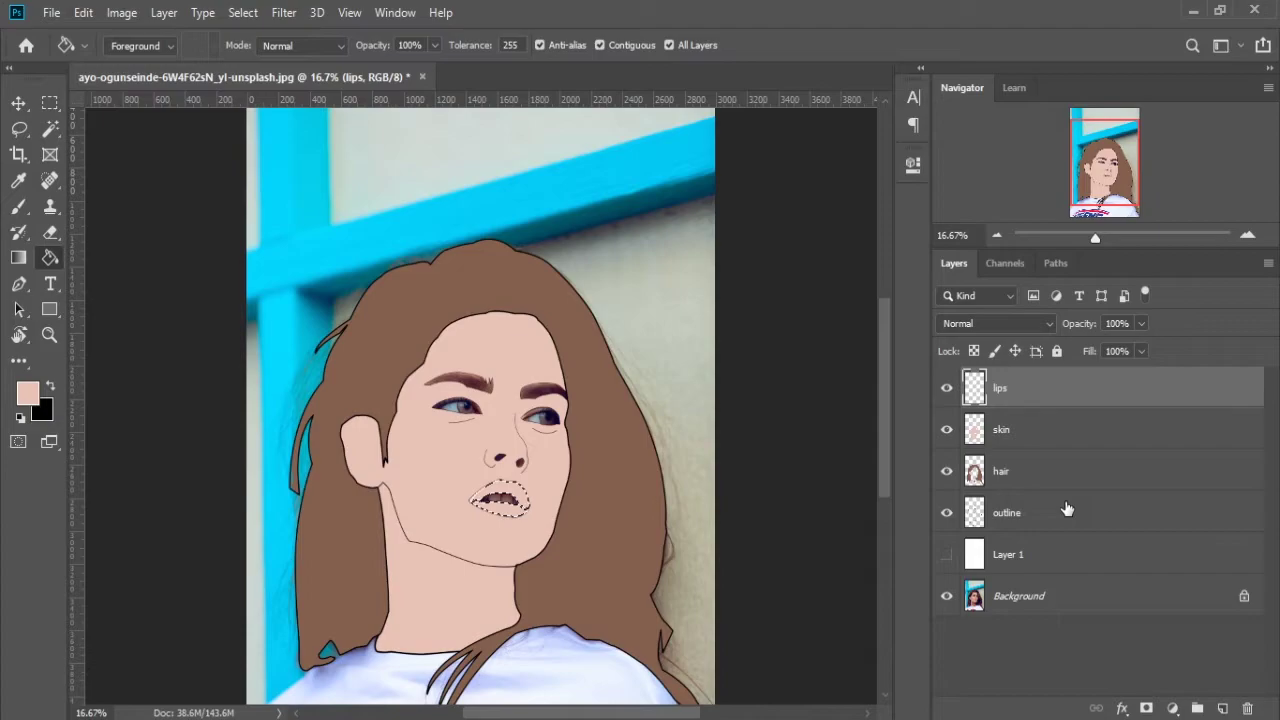
pyautogui.moveTo(1067, 510); pyautogui.dragTo(1038, 380)
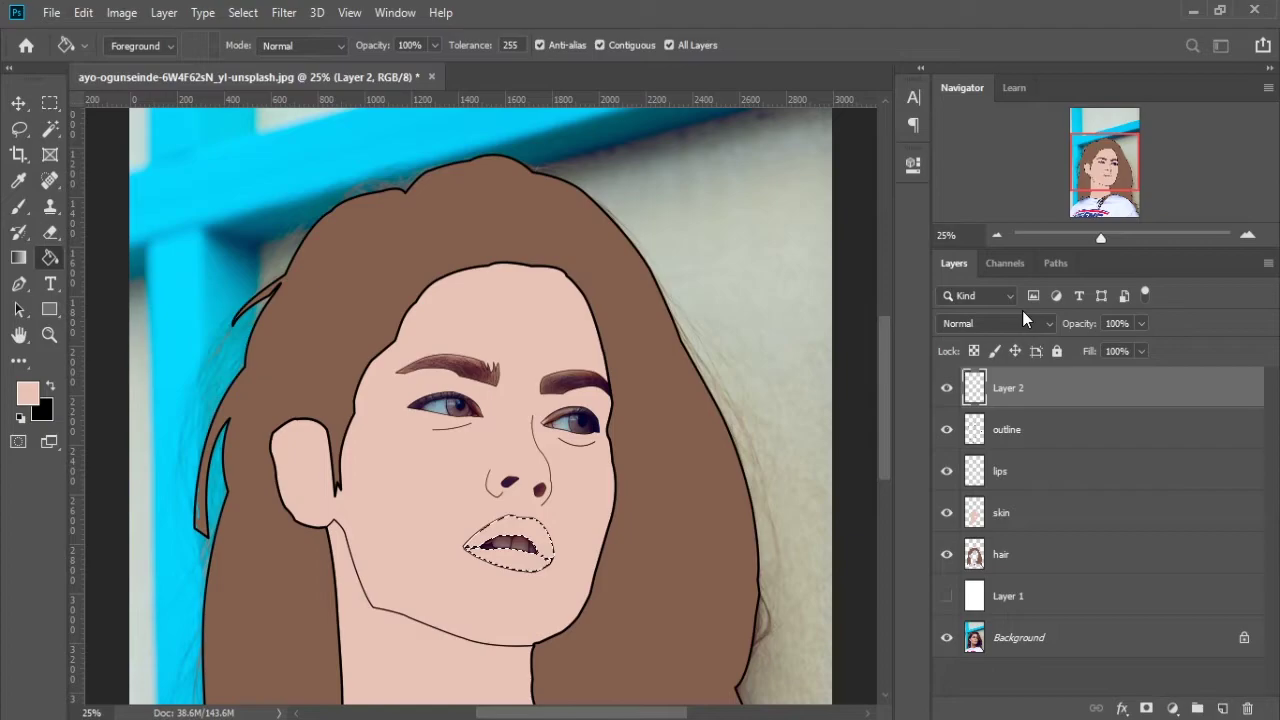
# Rename Layer 2 'eyebrow' and fill both eyebrows flat maroon on it
pyautogui.doubleClick(1011, 398)
pyautogui.write('ey')
pyautogui.write('ebrow')
pyautogui.press('Return')
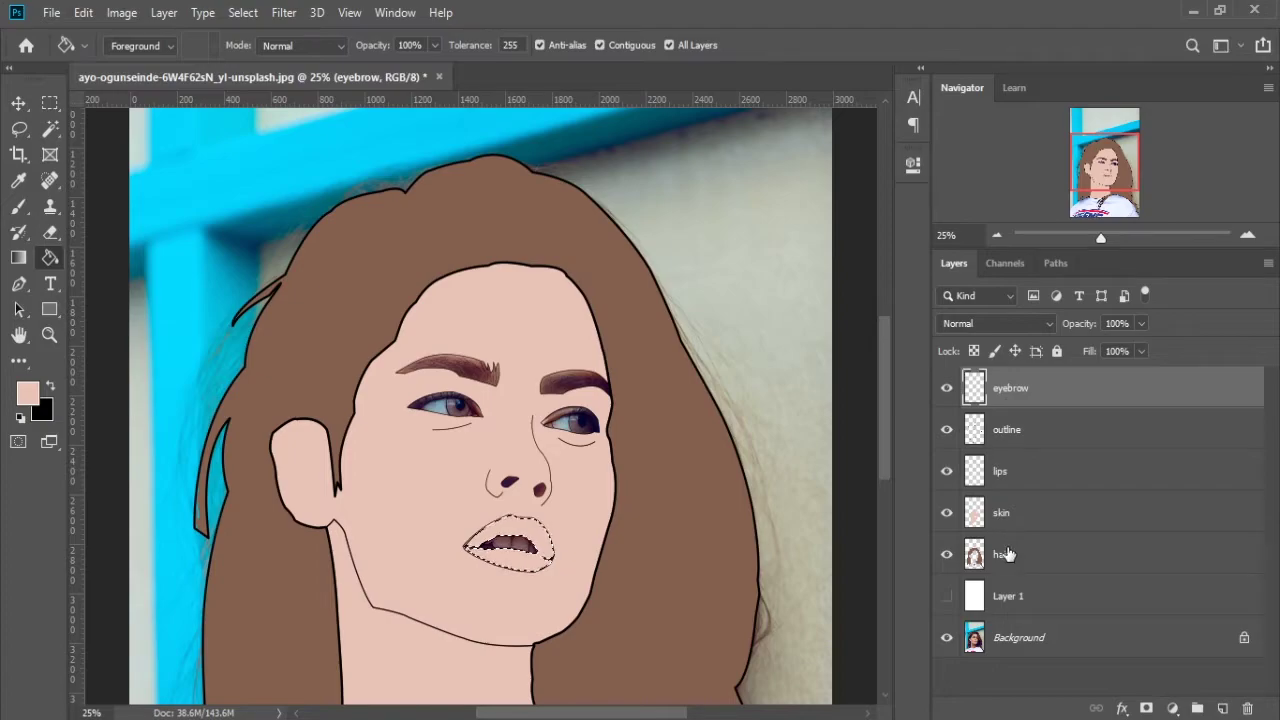
pyautogui.click(1020, 436)
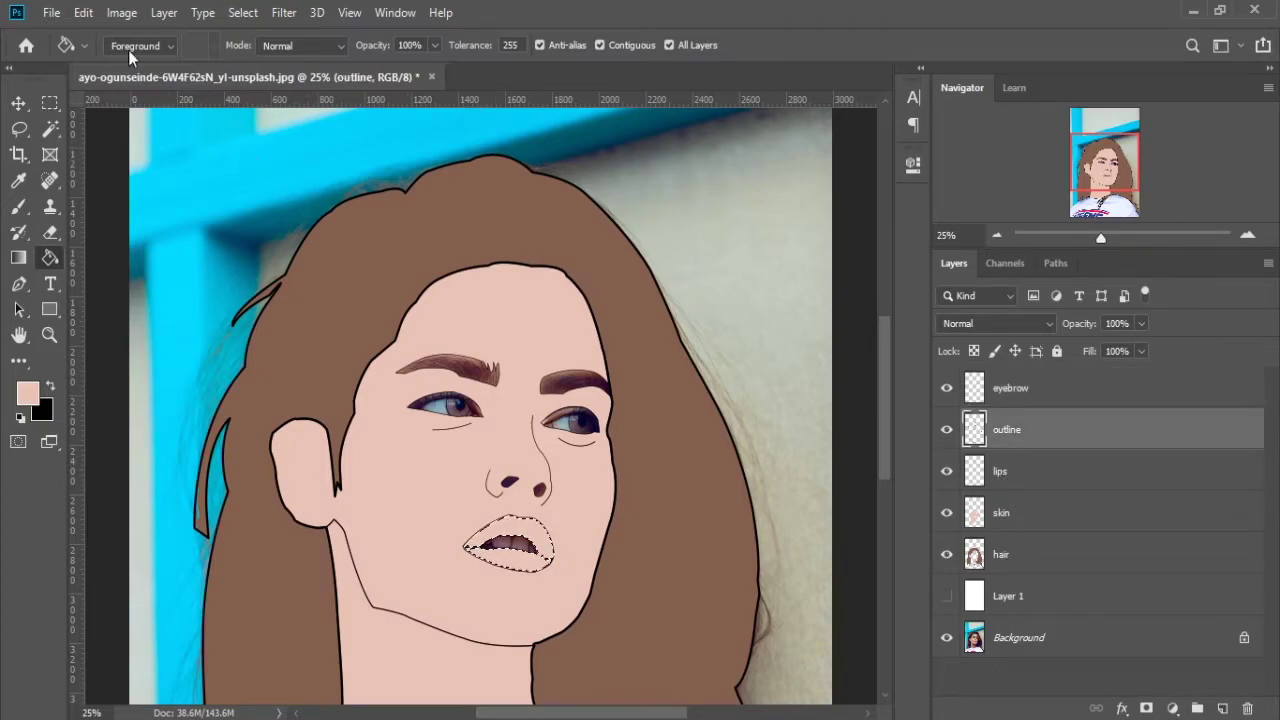
pyautogui.press('w')
pyautogui.click(450, 370)
pyautogui.keyDown('shift'); pyautogui.click(575, 382); pyautogui.keyUp('shift')
pyautogui.press('g')
pyautogui.keyDown('alt'); pyautogui.click(480, 358); pyautogui.keyUp('alt')
pyautogui.click(480, 358)
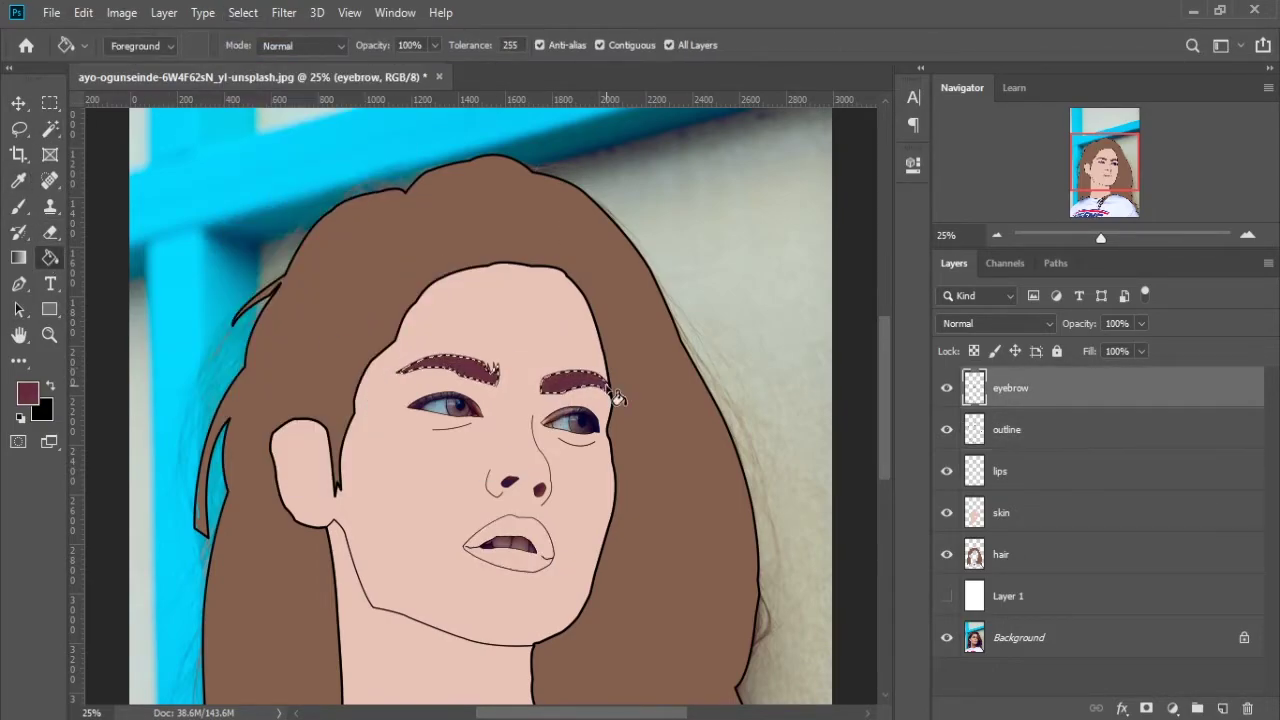
# Add an 'eye' layer and fill the irises with flat colour
pyautogui.click(1221, 708)
pyautogui.doubleClick(1010, 388)
pyautogui.write('eye')
pyautogui.click(1007, 471)
pyautogui.press('w')
pyautogui.hotkey('ctrl', '+')
pyautogui.hotkey('ctrl', '+')
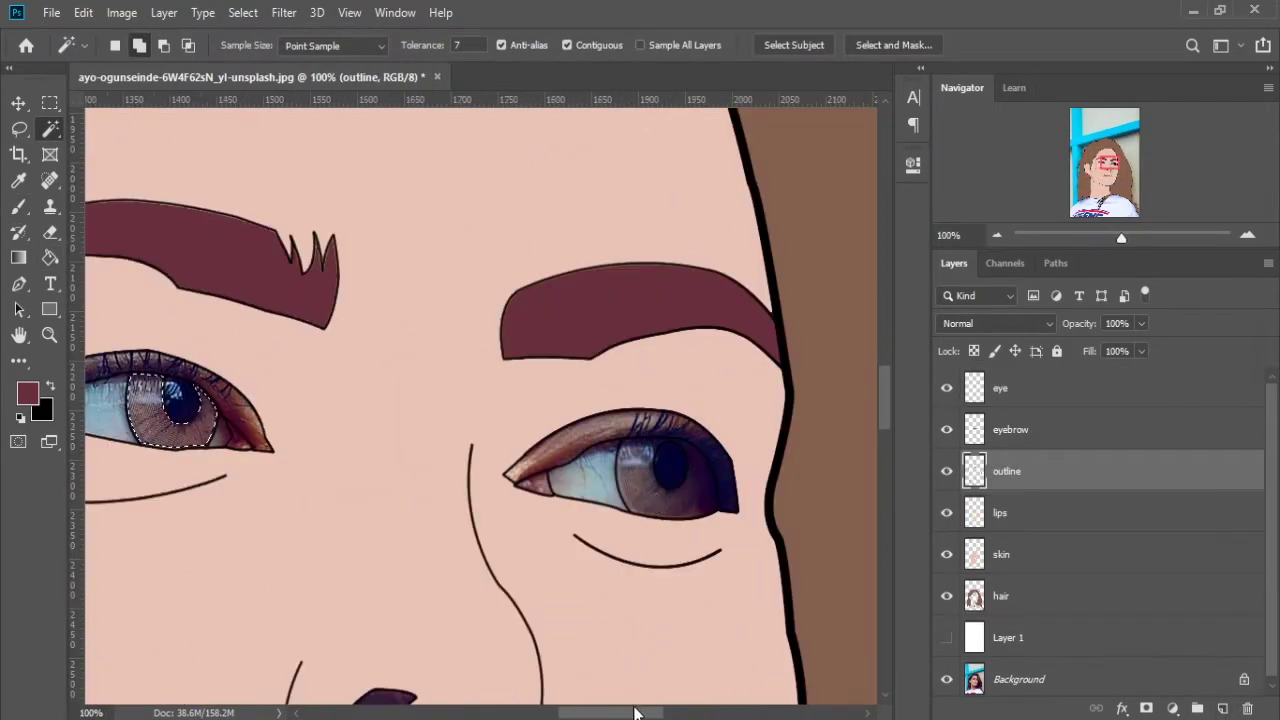
pyautogui.press('g')
pyautogui.click(1000, 388)
pyautogui.hotkey('alt', 'BackSpace')
# Select both pupils on the outline and fill them dark navy
pyautogui.hotkey('alt', '[')
pyautogui.hotkey('alt', '[')
pyautogui.press('w')
pyautogui.click(180, 400)
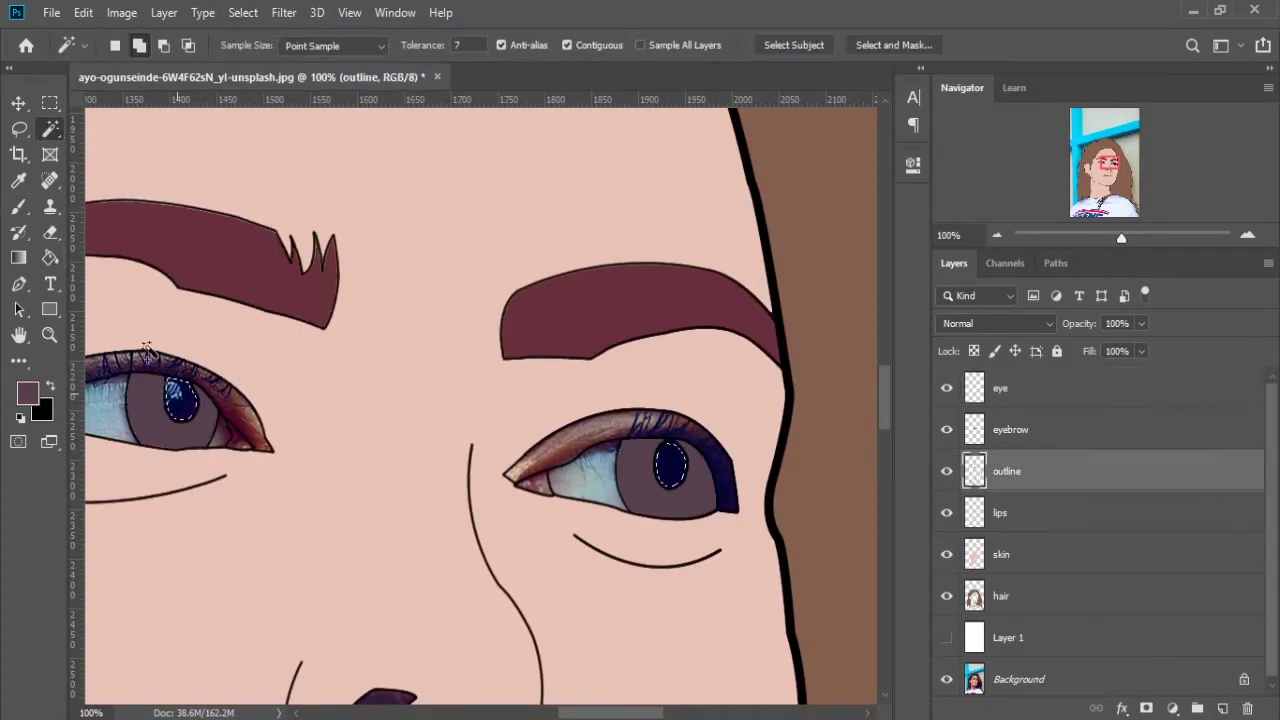
pyautogui.keyDown('shift'); pyautogui.click(670, 465); pyautogui.keyUp('shift')
pyautogui.press('g')
pyautogui.keyDown('alt'); pyautogui.click(172, 395); pyautogui.keyUp('alt')
pyautogui.hotkey('alt', ']')
pyautogui.hotkey('alt', ']')
pyautogui.click(170, 397)
# Fill the upper eyelids and nostrils with black
pyautogui.press('w')
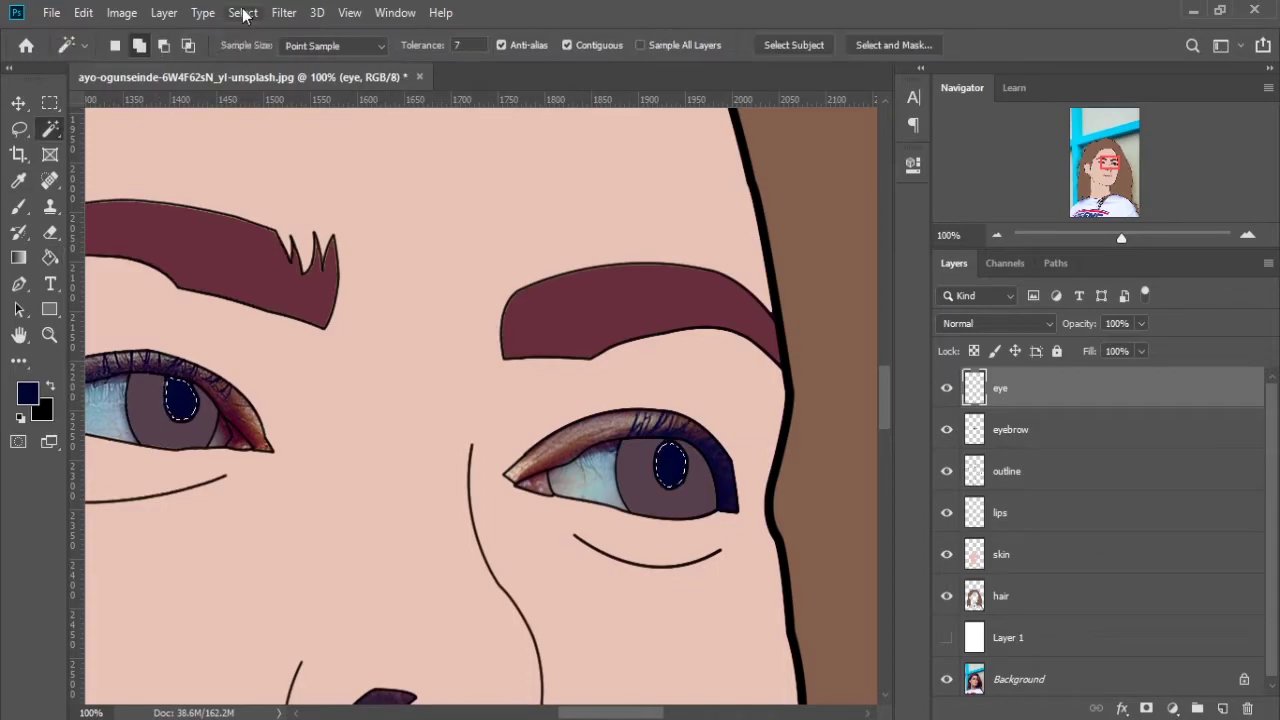
pyautogui.hscroll(-3, 277, 323)
pyautogui.click(997, 475)
pyautogui.hscroll(5, 529, 449)
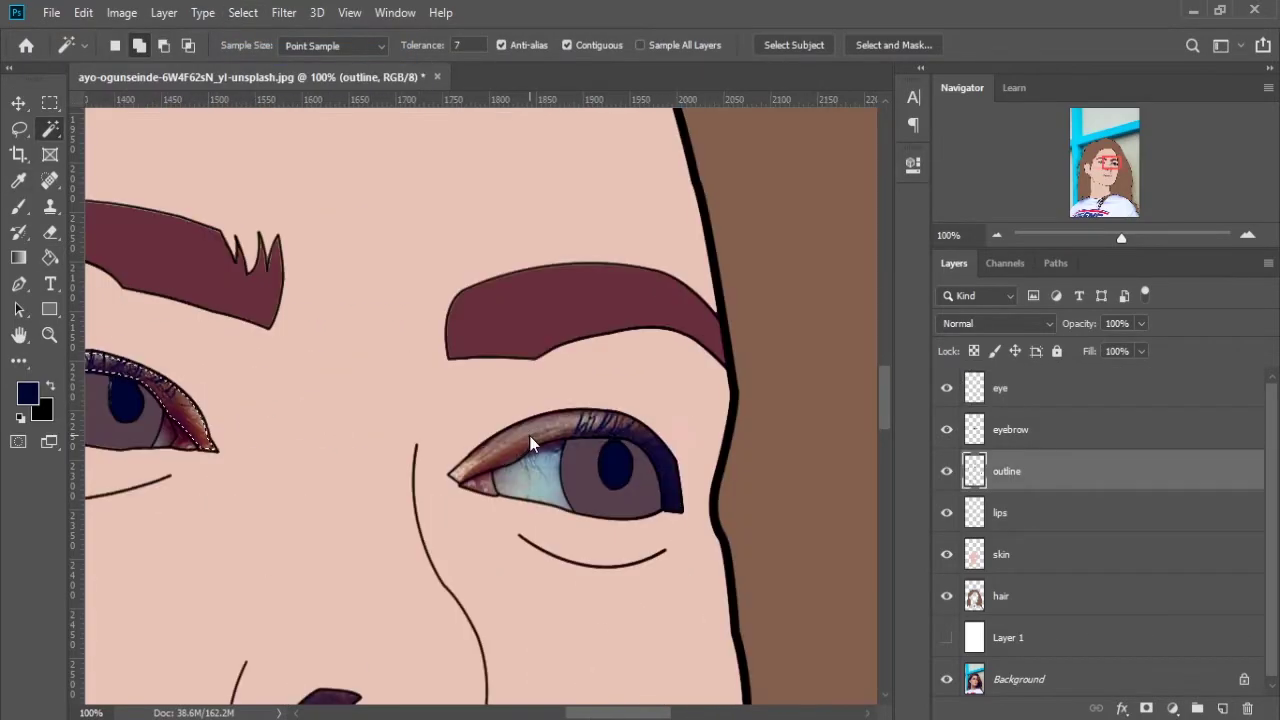
pyautogui.scroll(-5, 529, 449)
pyautogui.click(443, 370)
pyautogui.keyDown('shift'); pyautogui.click(325, 337); pyautogui.keyUp('shift')
pyautogui.press('g')
pyautogui.press('d')
pyautogui.hotkey('alt', ']')
pyautogui.hotkey('alt', ']')
pyautogui.hotkey('alt', 'BackSpace')
# Clear the selection, view the whole portrait, then zoom back in on the face
pyautogui.hotkey('ctrl', '-')
pyautogui.hotkey('ctrl', '-')
pyautogui.hotkey('ctrl', '-')
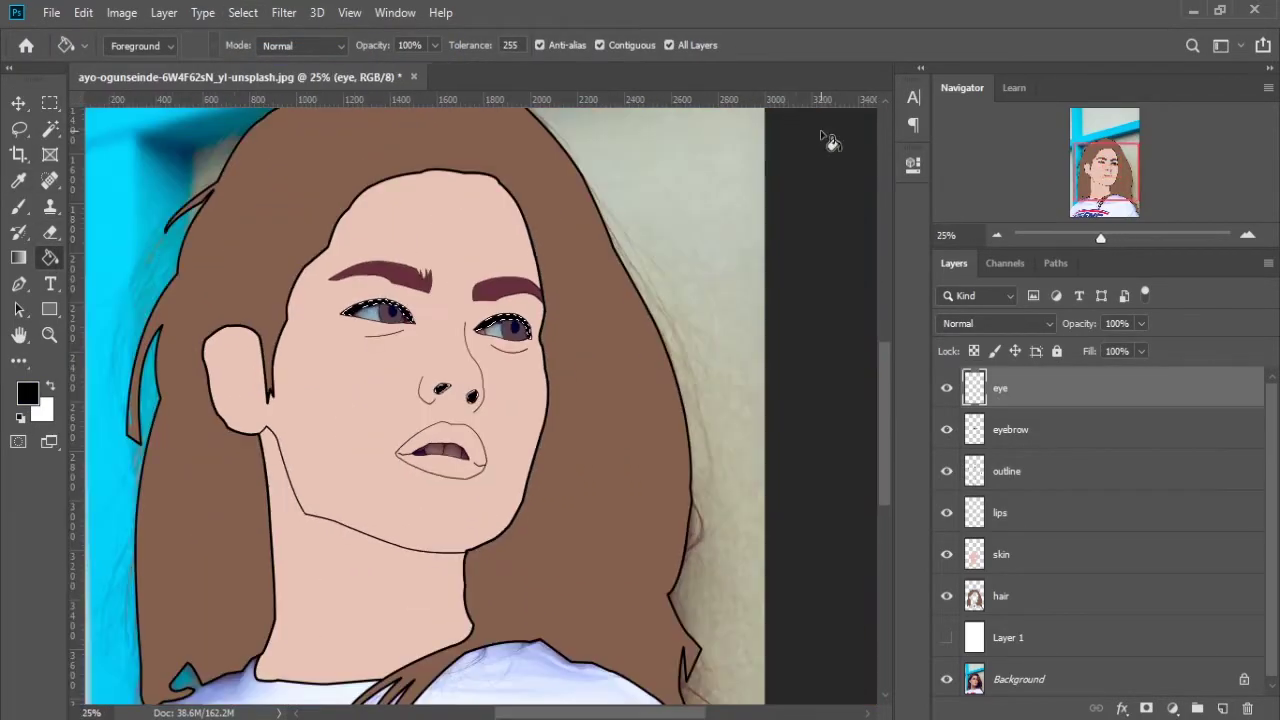
pyautogui.hotkey('ctrl', '-')
pyautogui.hotkey('ctrl', 'd')
pyautogui.hotkey('ctrl', '-')
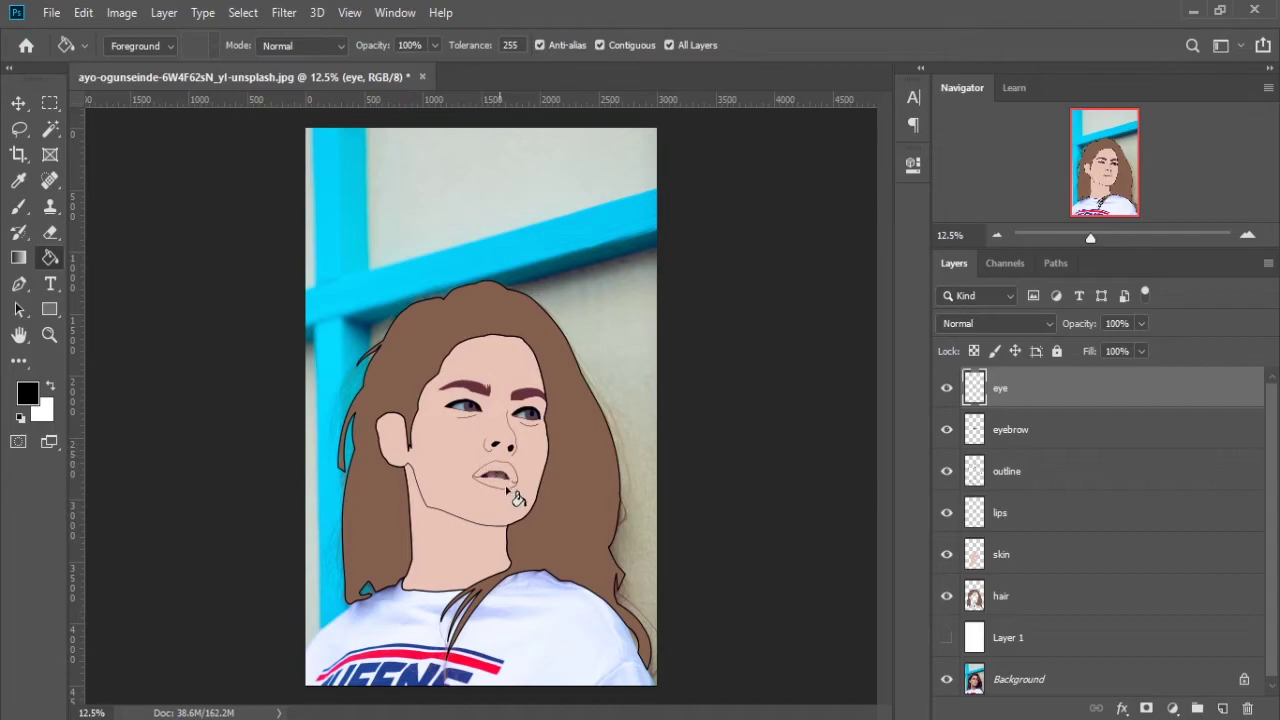
pyautogui.hotkey('ctrl', '+')
pyautogui.hotkey('ctrl', '+')
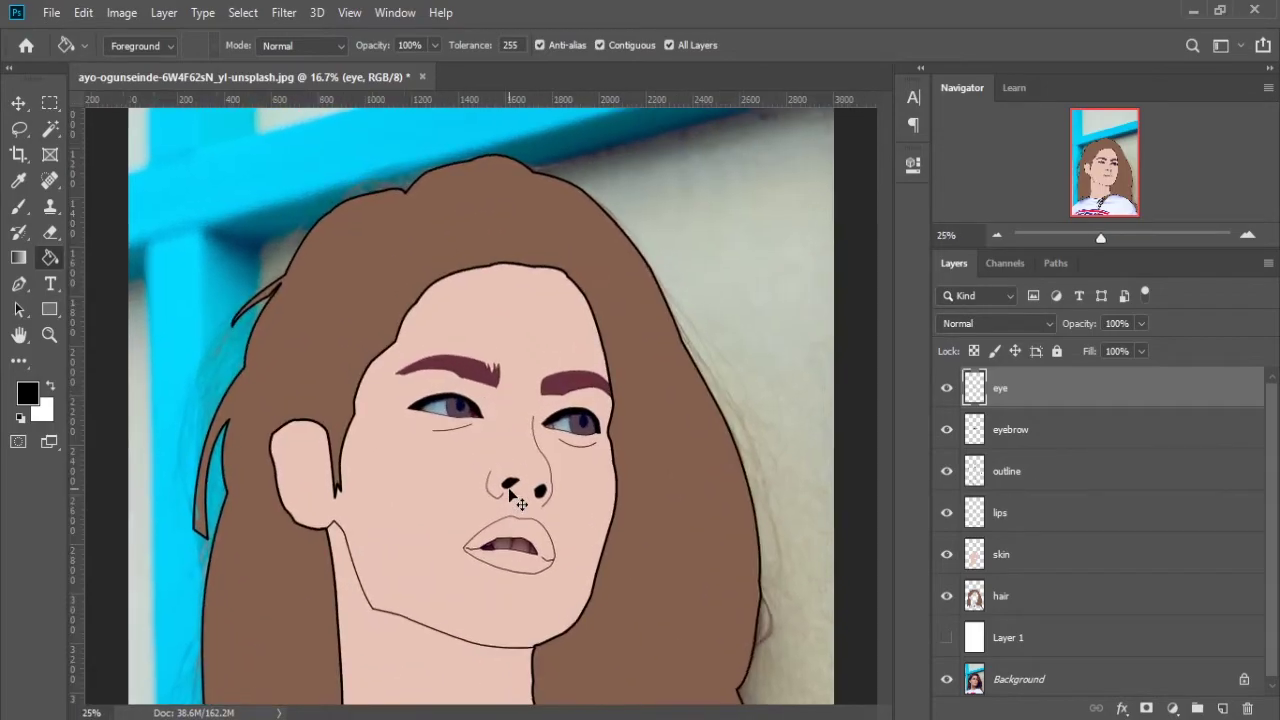
pyautogui.hotkey('ctrl', '+')
pyautogui.hotkey('ctrl', '+')
pyautogui.hotkey('ctrl', '+')
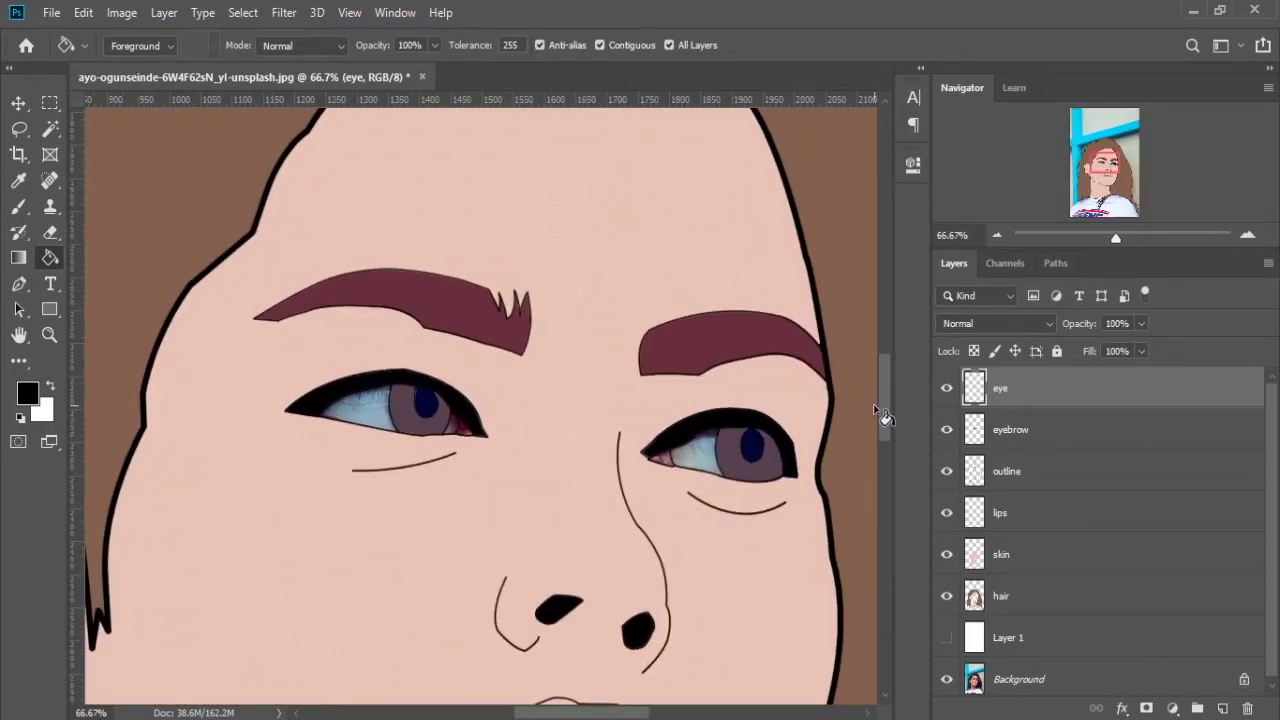
pyautogui.moveTo(884, 408); pyautogui.dragTo(886, 444)
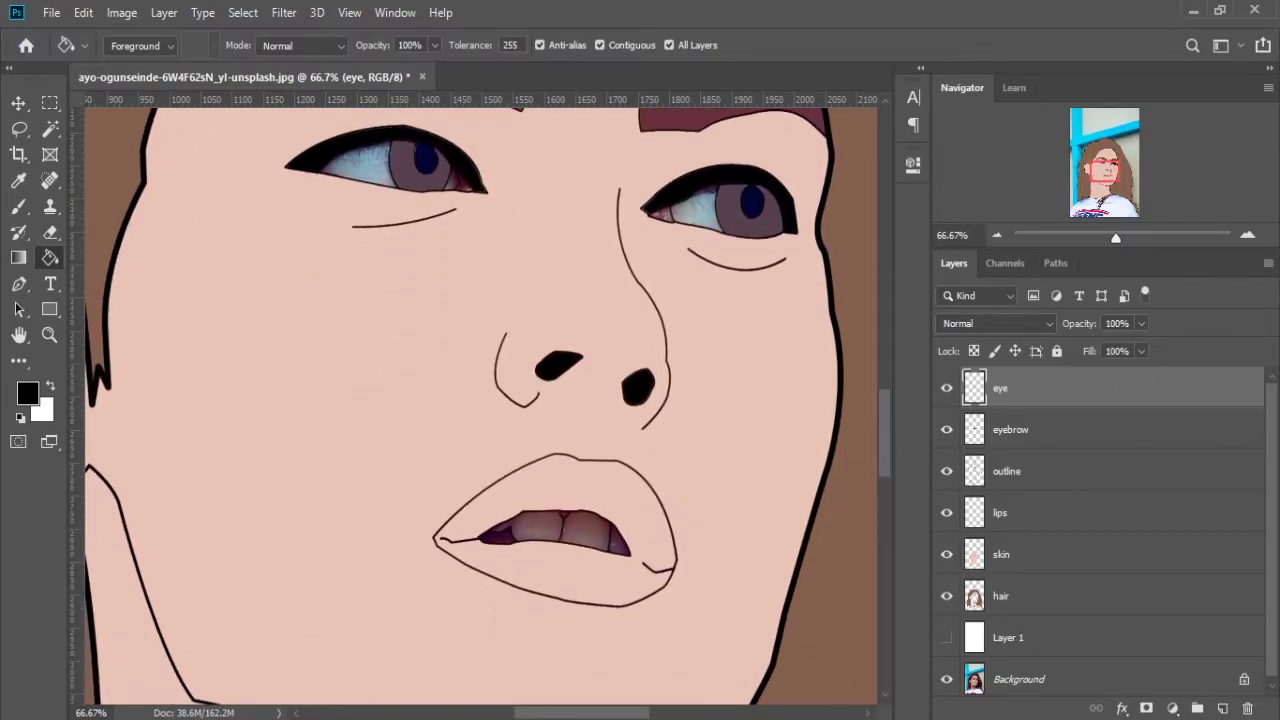
# Add a new layer named 'teeth'
pyautogui.click(1222, 708)
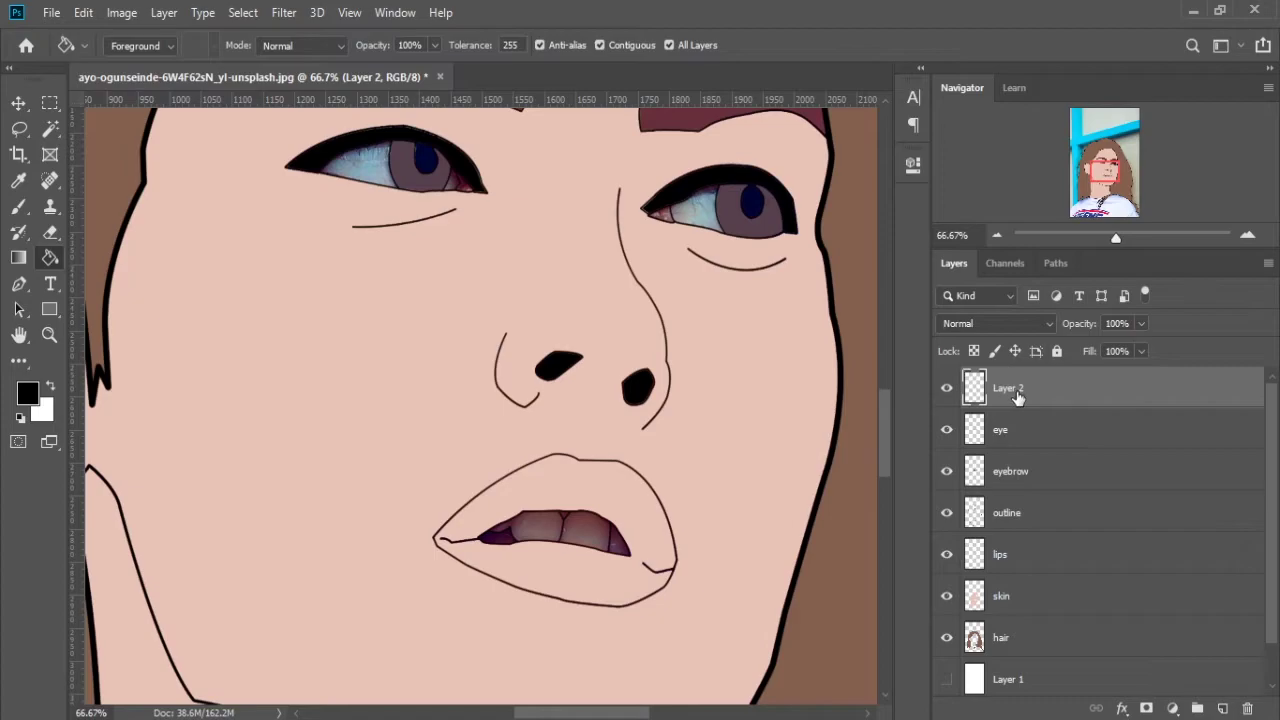
pyautogui.doubleClick(1009, 388)
pyautogui.write('teeth')
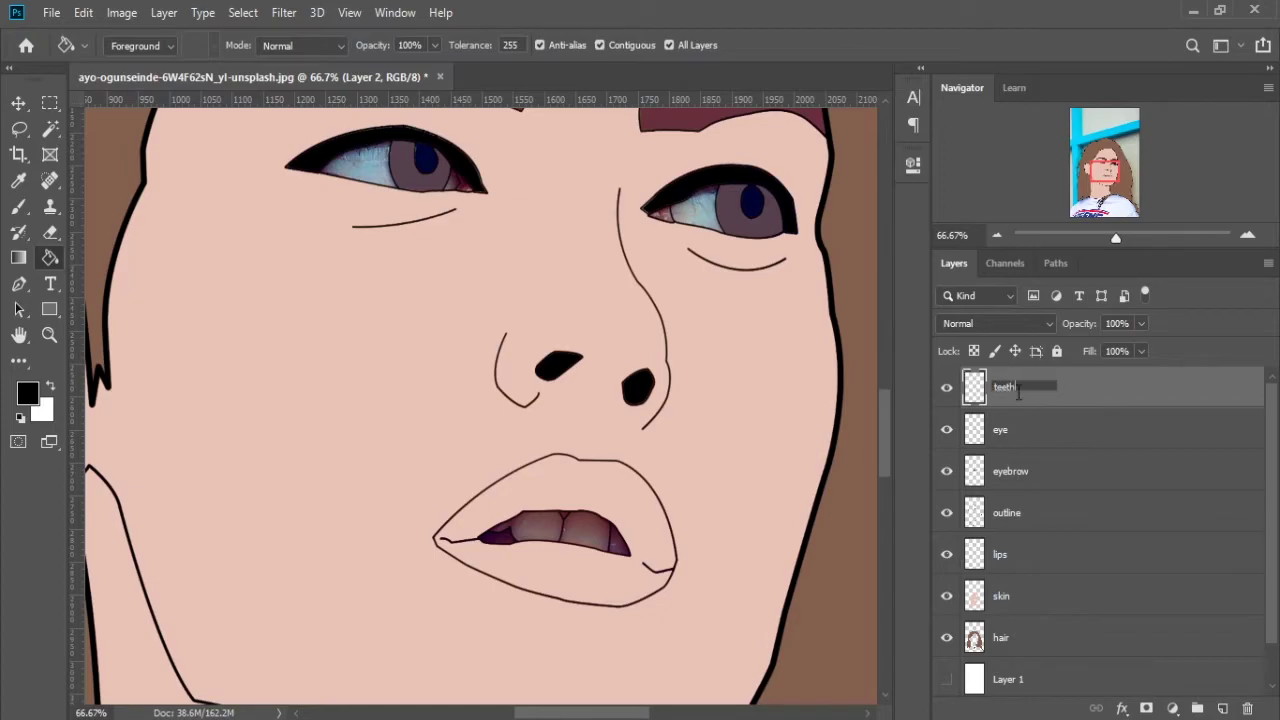
pyautogui.press('Return')
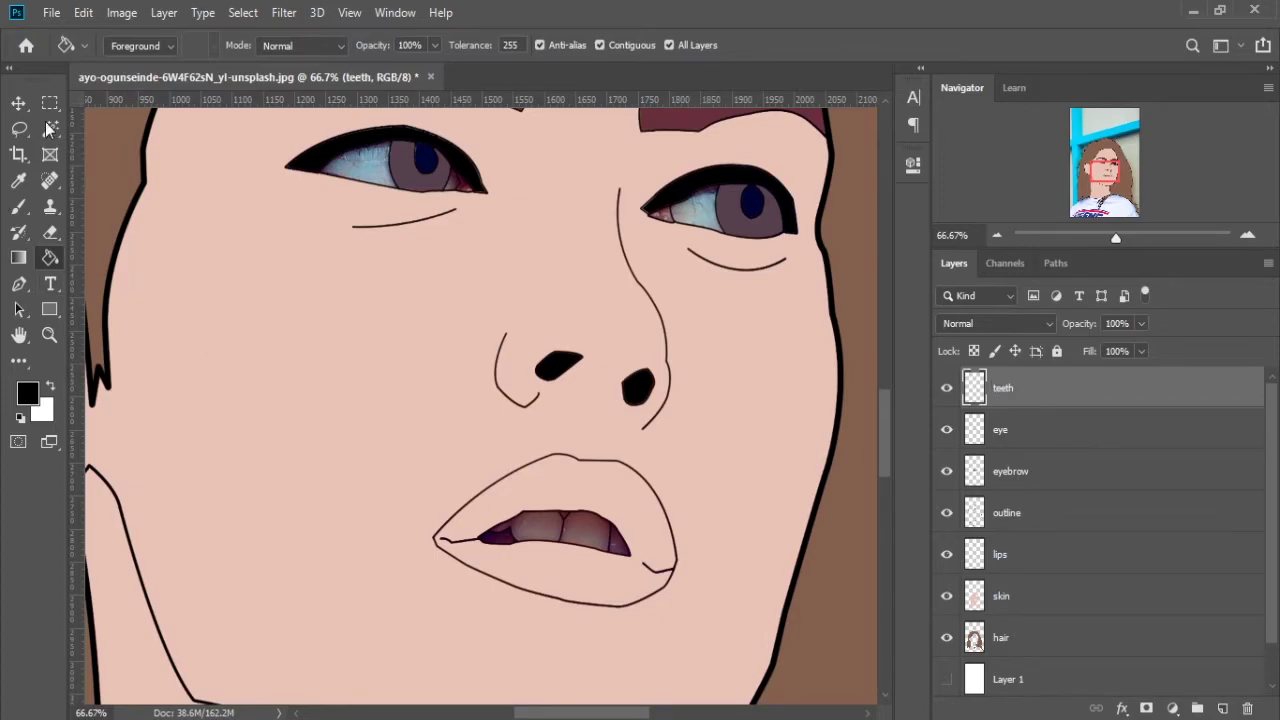
# Magic Wand the front teeth on the outline layer
pyautogui.click(50, 128)
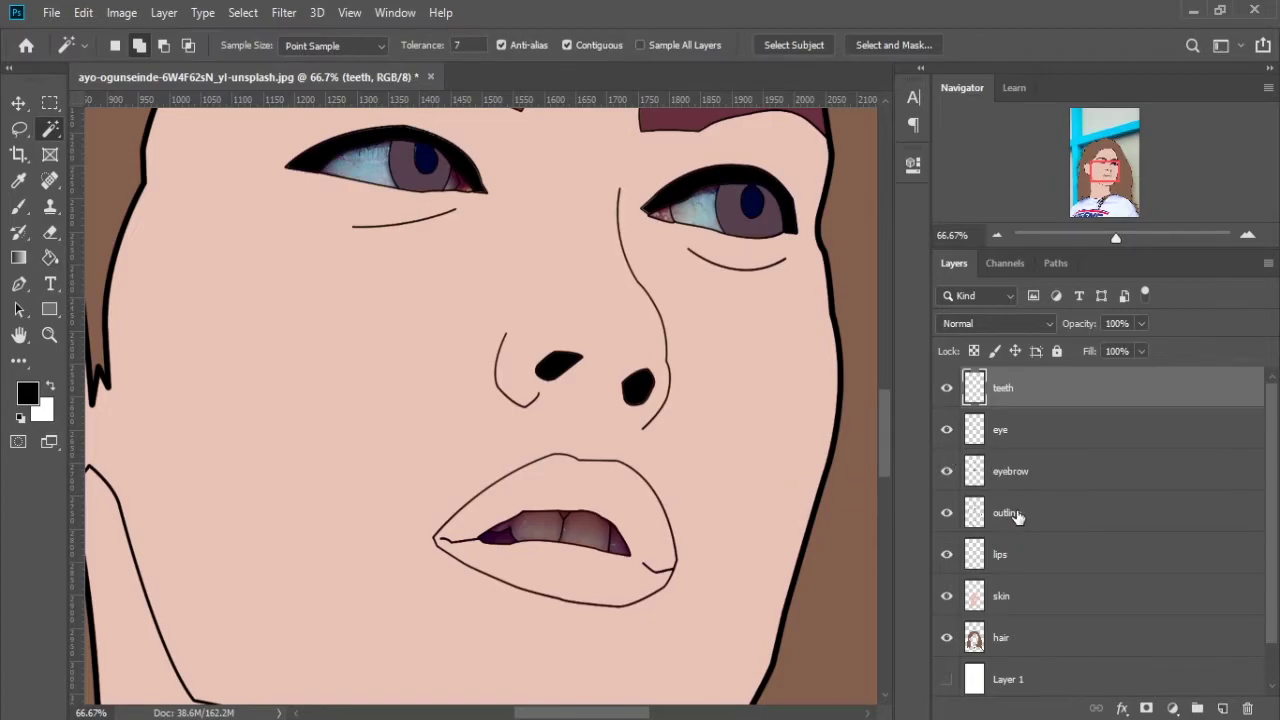
pyautogui.click(1010, 513)
pyautogui.click(550, 530)
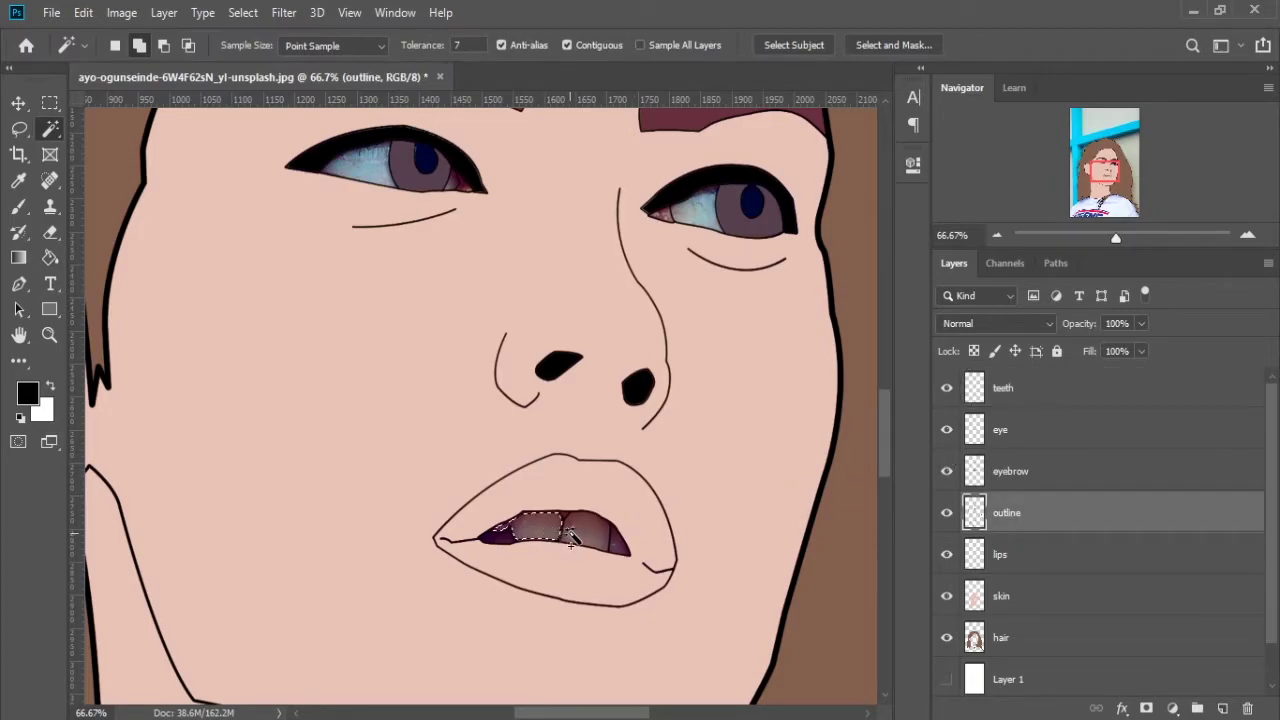
pyautogui.keyDown('shift'); pyautogui.click(580, 541); pyautogui.keyUp('shift')
# Fill the selected teeth white on the teeth layer and deselect
pyautogui.click(50, 231)
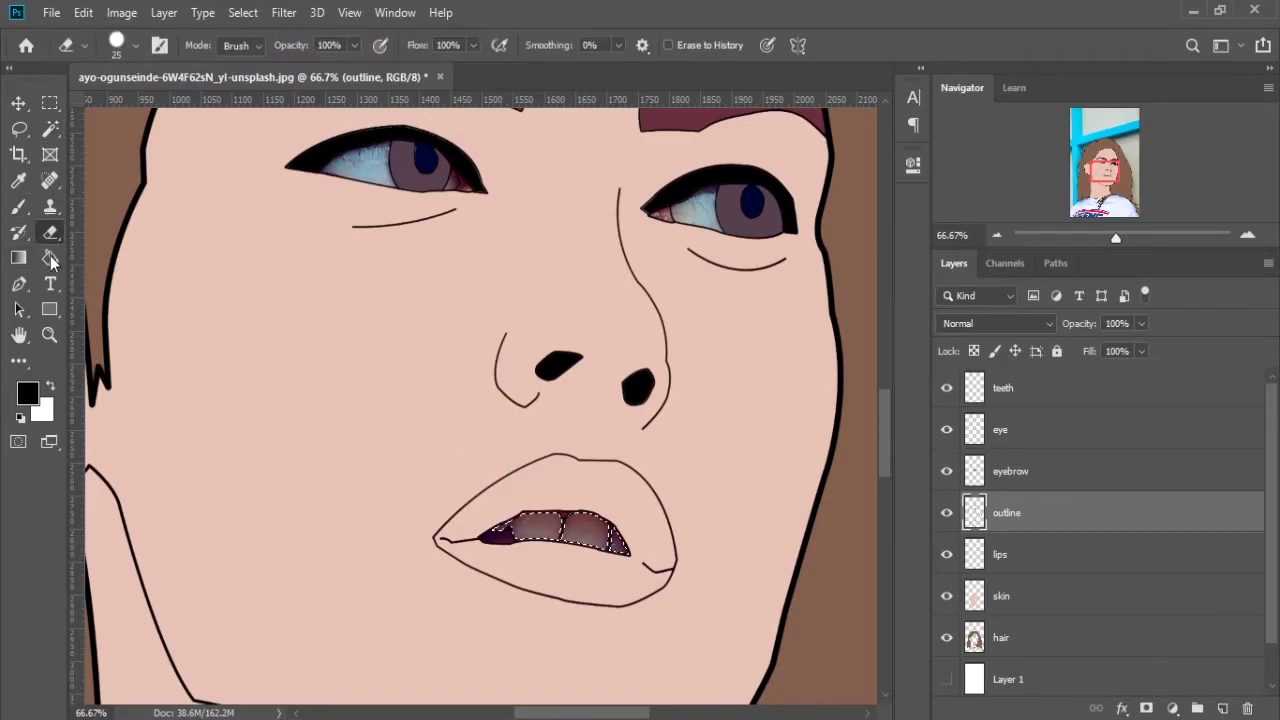
pyautogui.click(50, 257)
pyautogui.click(1003, 388)
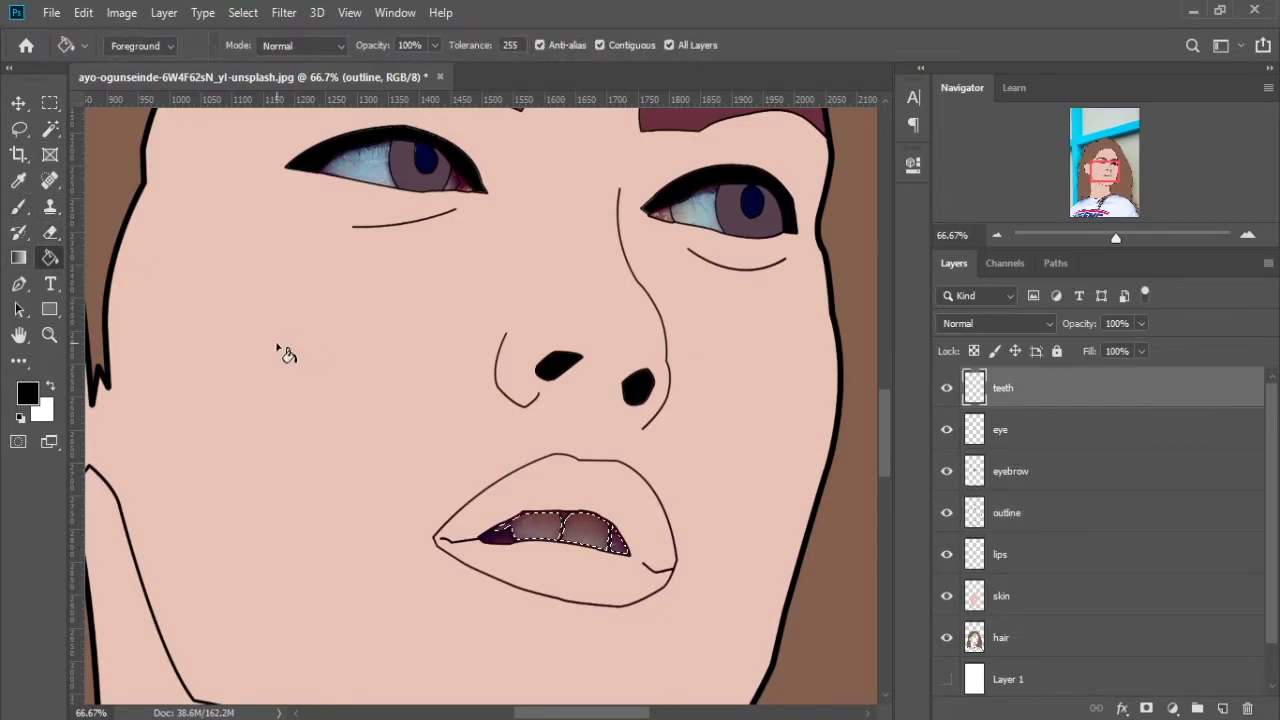
pyautogui.click(50, 386)
pyautogui.click(540, 526)
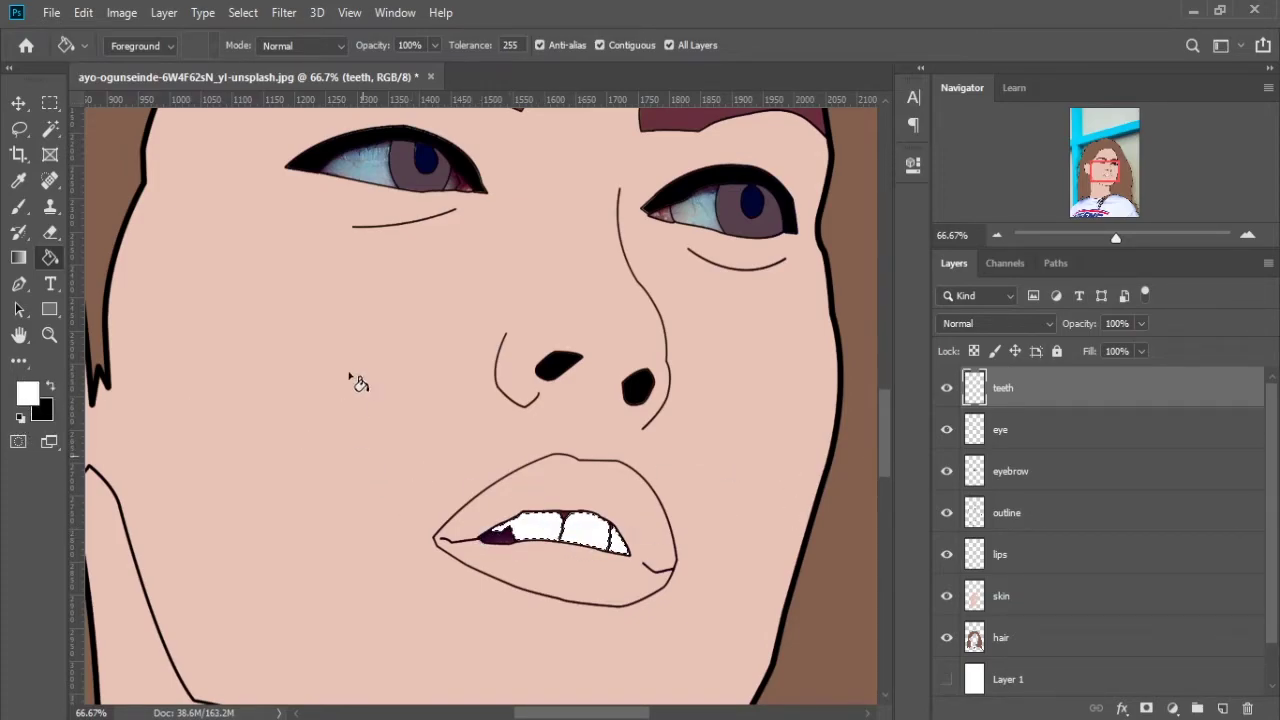
pyautogui.click(238, 13)
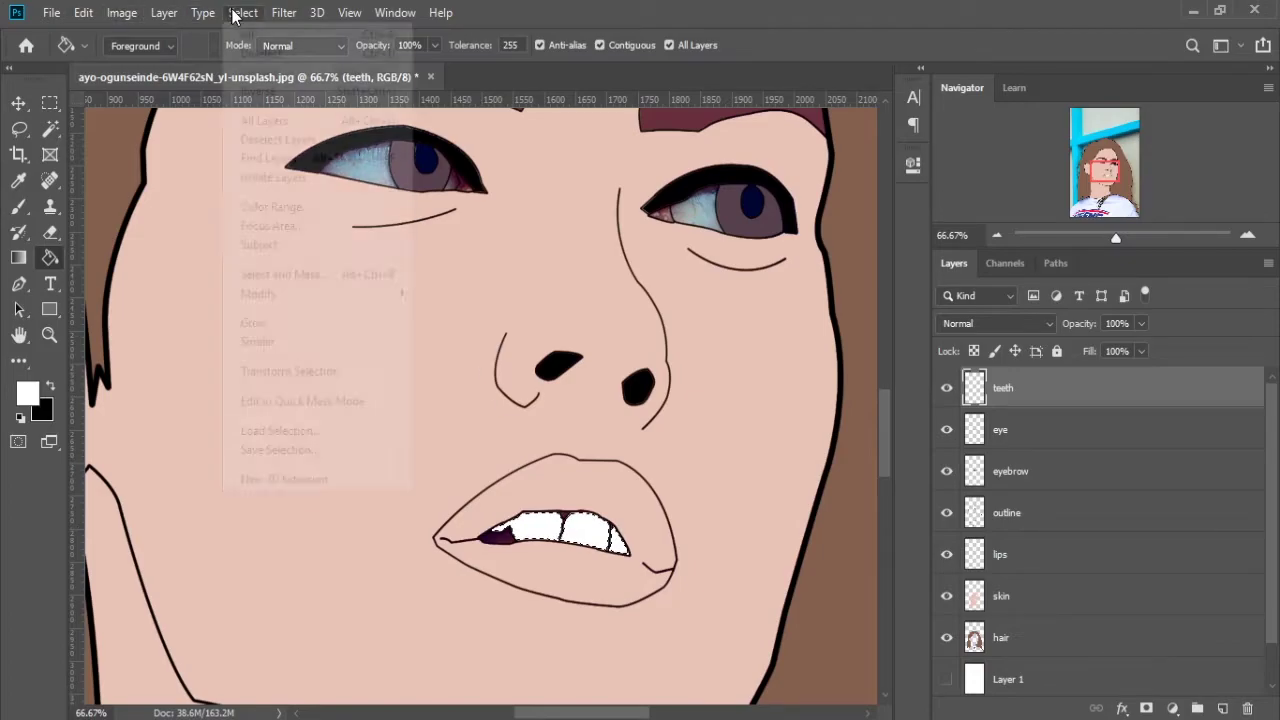
pyautogui.click(259, 56)
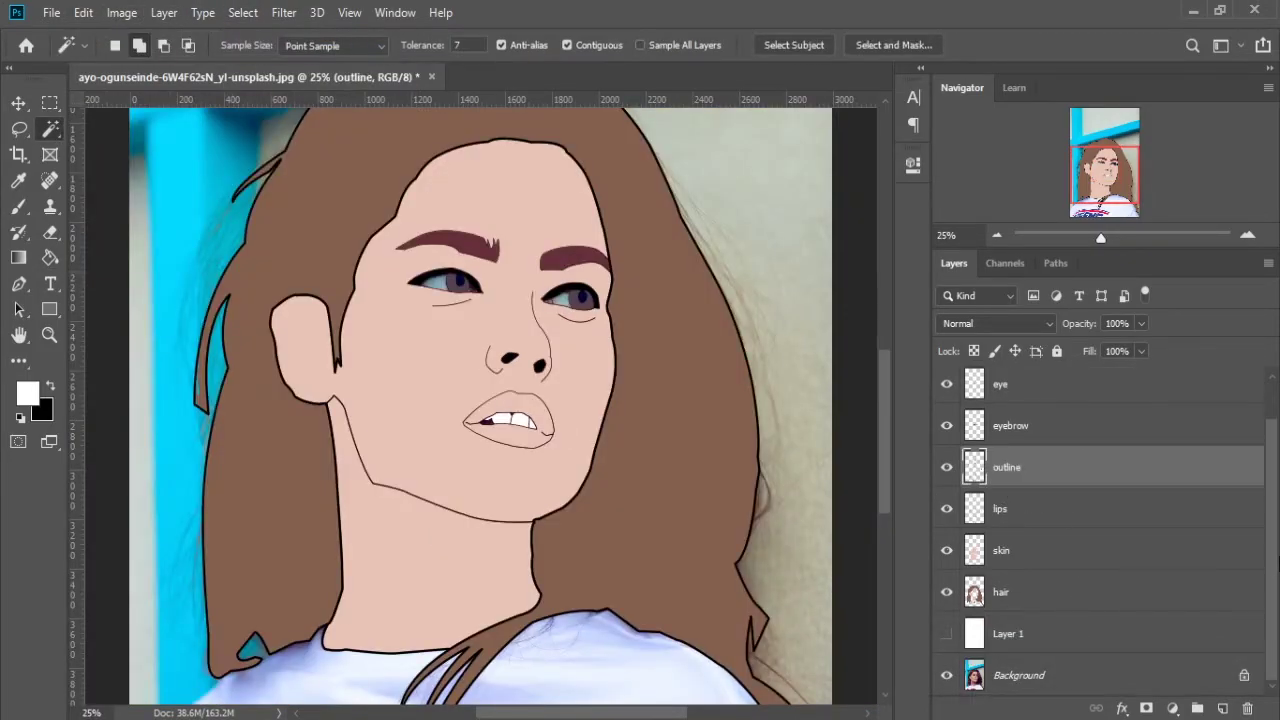
# Add a new layer above skin named 'lips'
pyautogui.click(1000, 510)
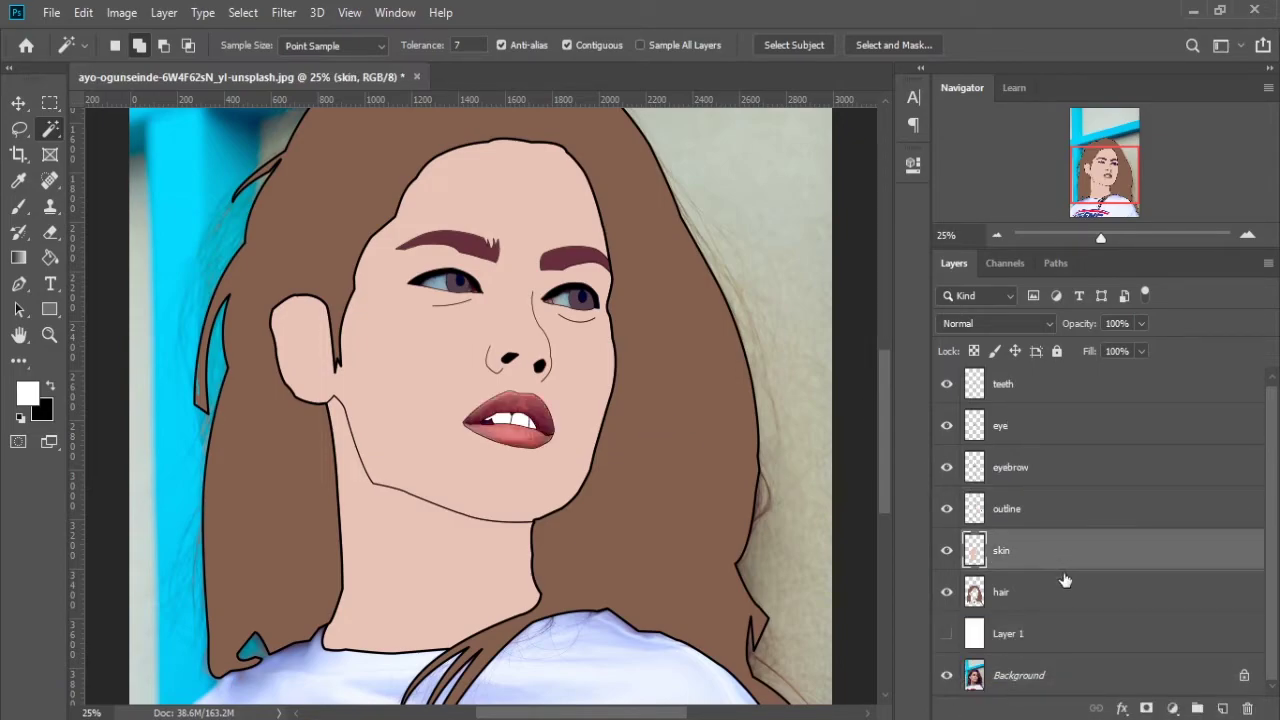
pyautogui.click(1226, 707)
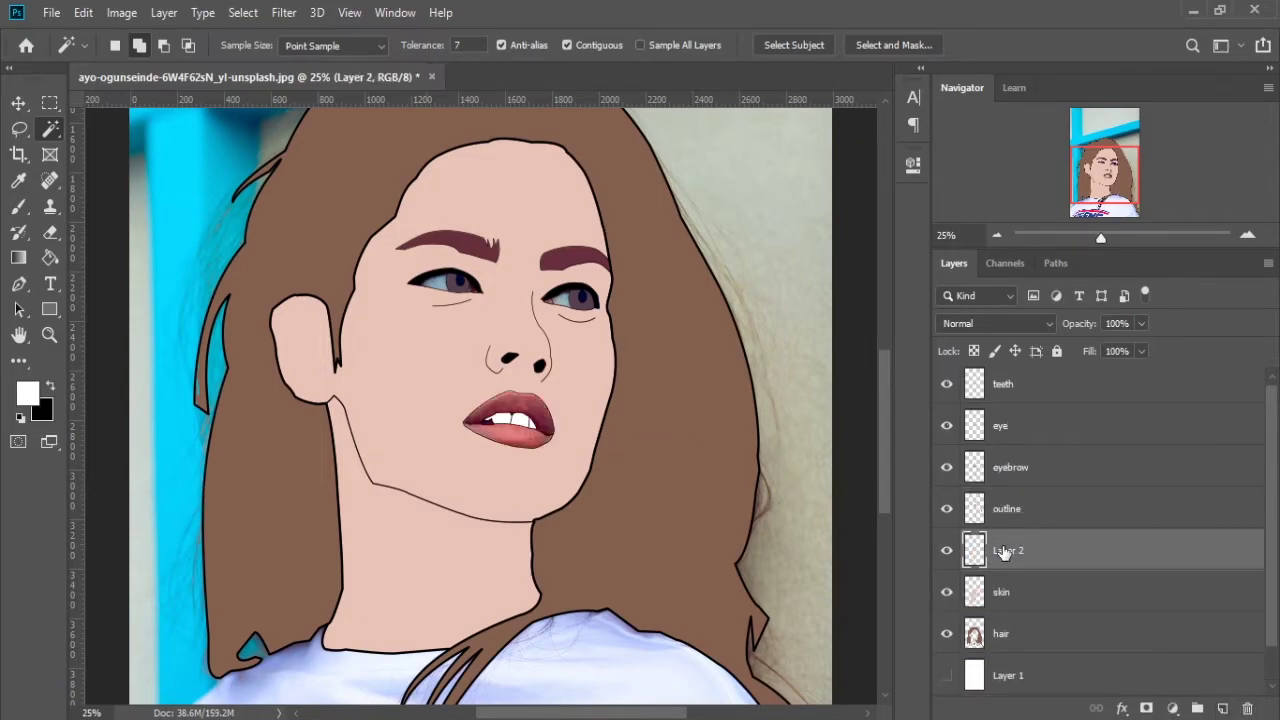
pyautogui.doubleClick(1005, 551)
pyautogui.write('li')
pyautogui.write('ps')
pyautogui.press('Return')
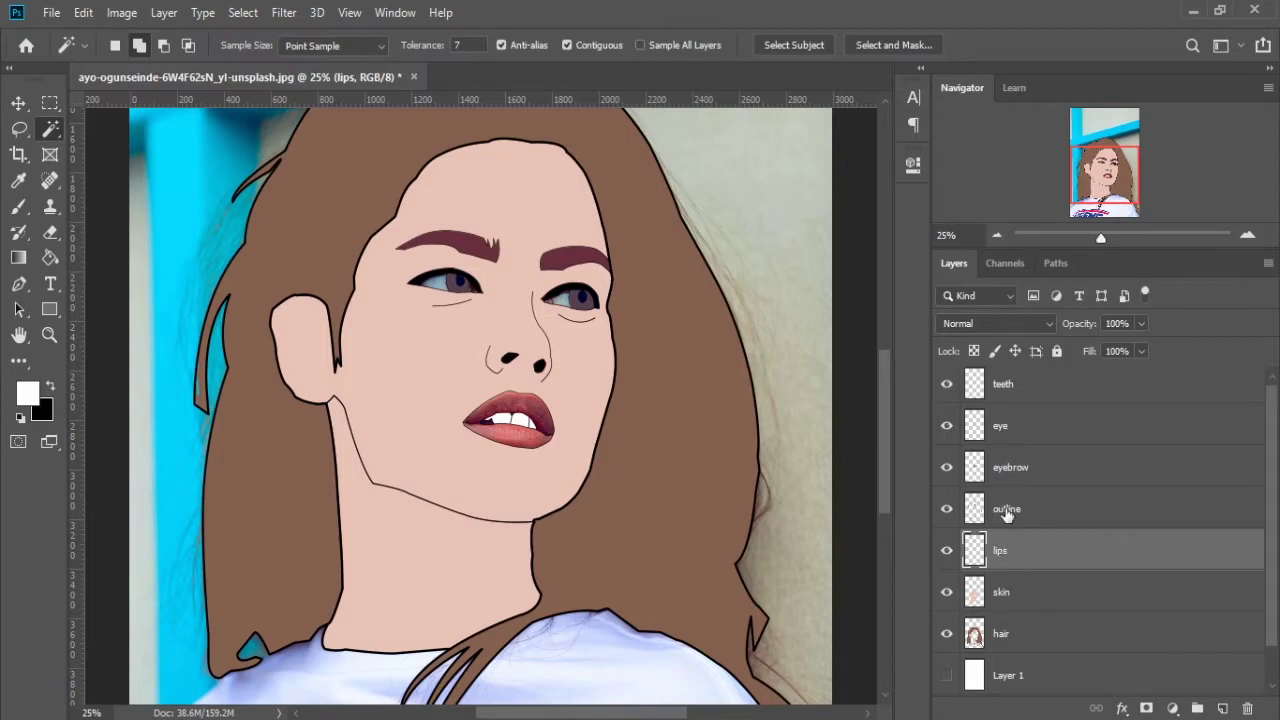
# Select the lips on the outline layer and fill them with a sampled salmon pink
pyautogui.hotkey('alt', ']')
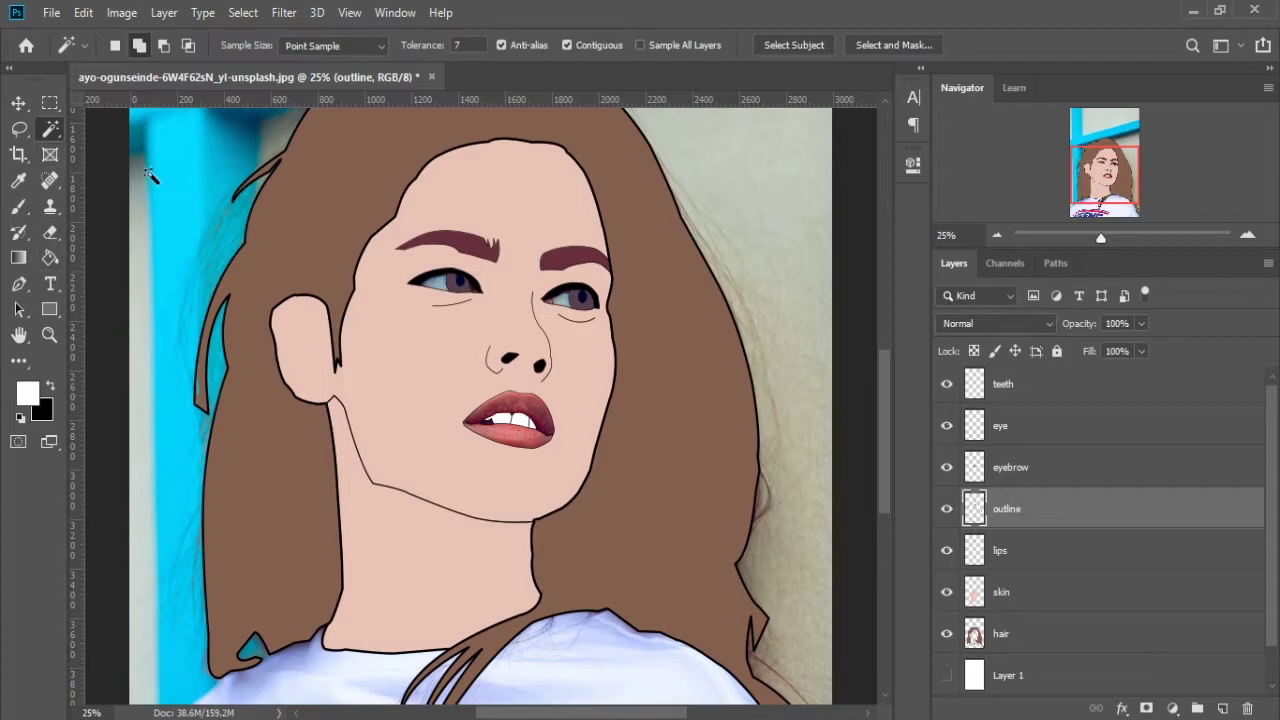
pyautogui.click(510, 405)
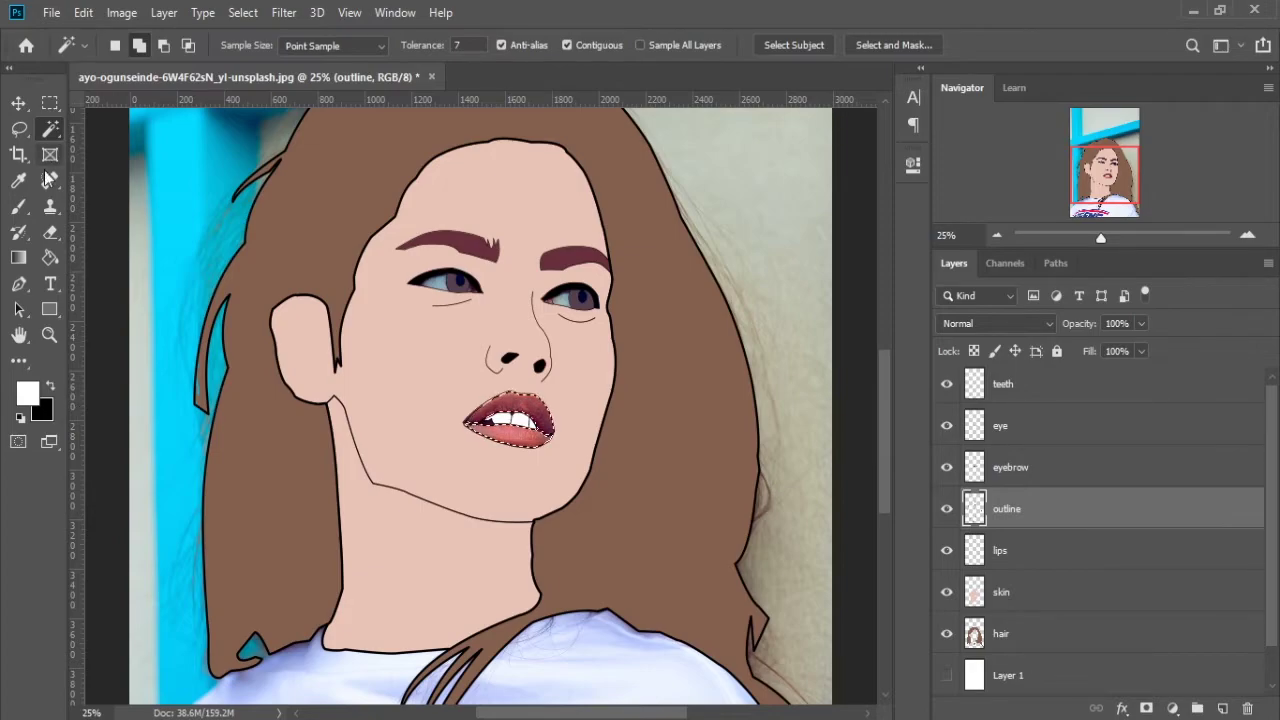
pyautogui.click(50, 258)
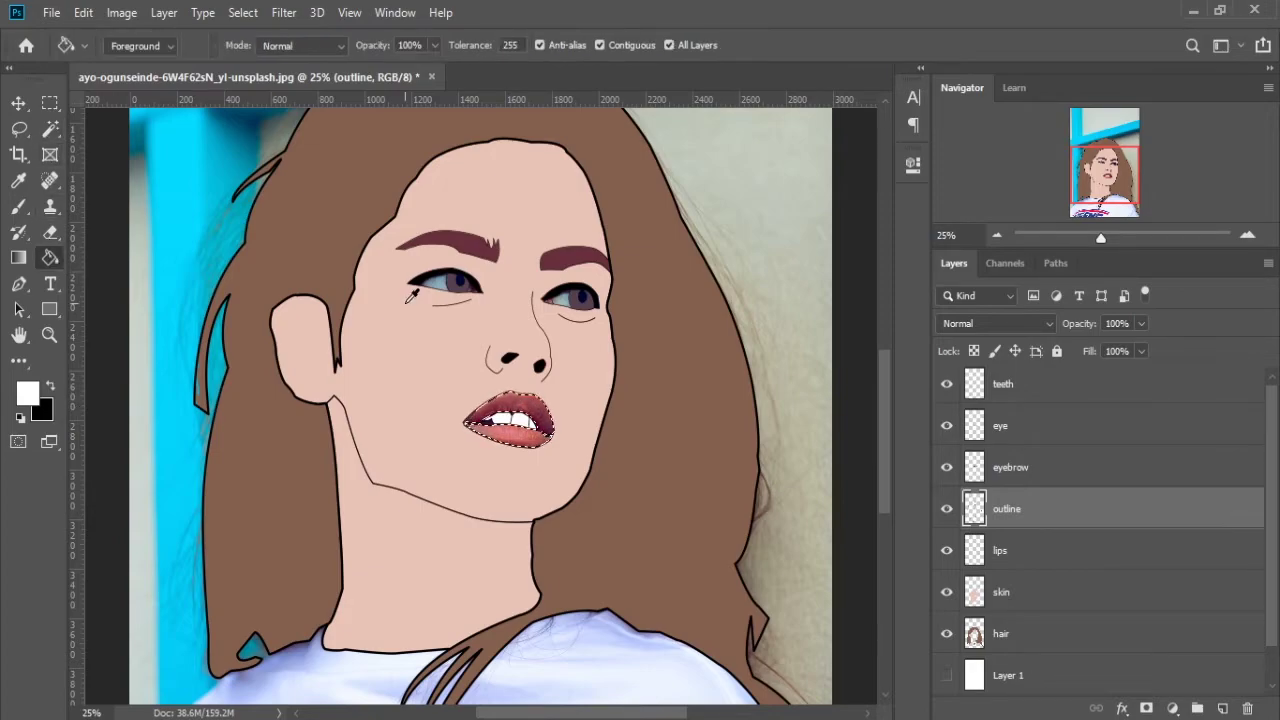
pyautogui.keyDown('alt'); pyautogui.click(507, 400); pyautogui.keyUp('alt')
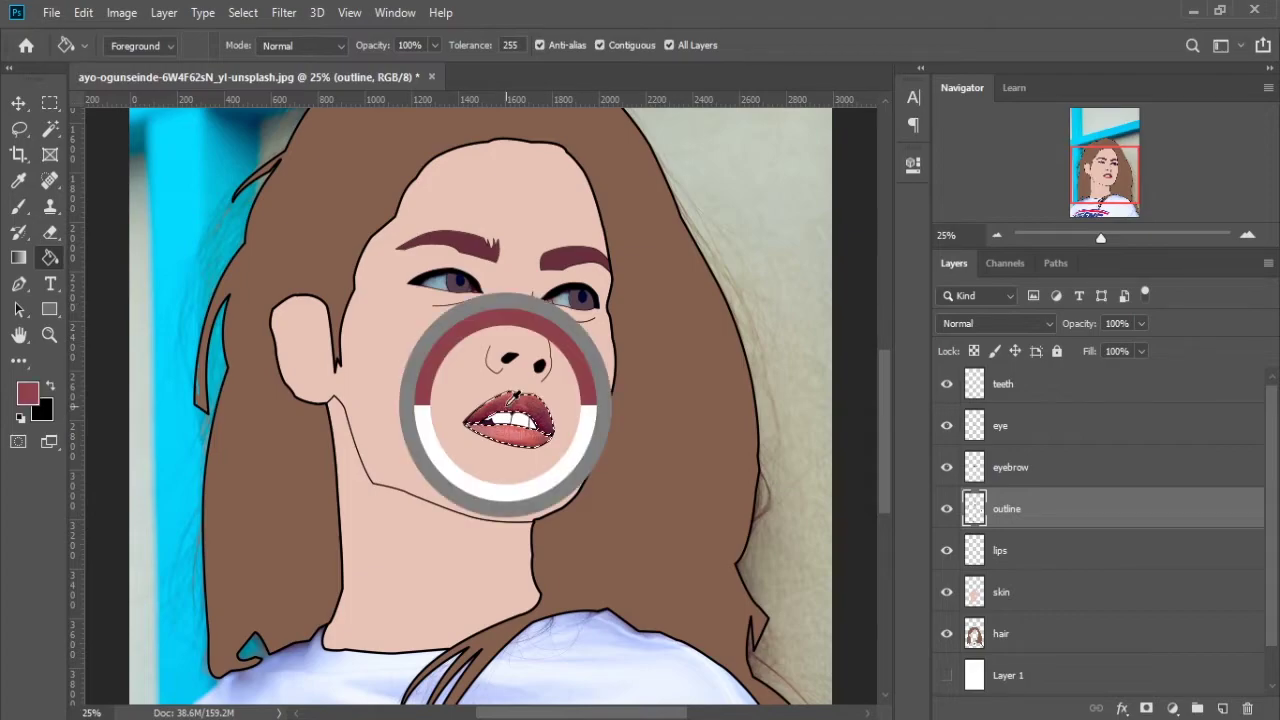
pyautogui.moveTo(512, 392)
pyautogui.mouseDown()
pyautogui.moveTo(507, 430)
pyautogui.moveTo(519, 437)
pyautogui.mouseUp()
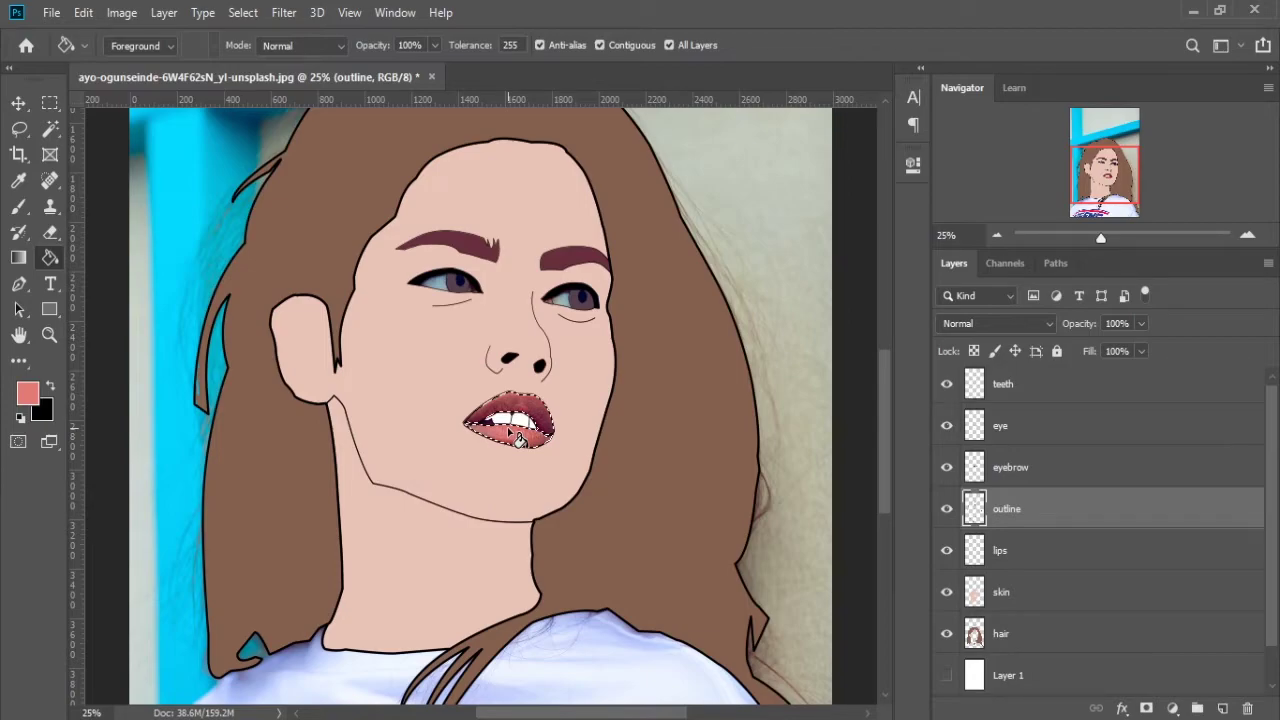
pyautogui.click(518, 438)
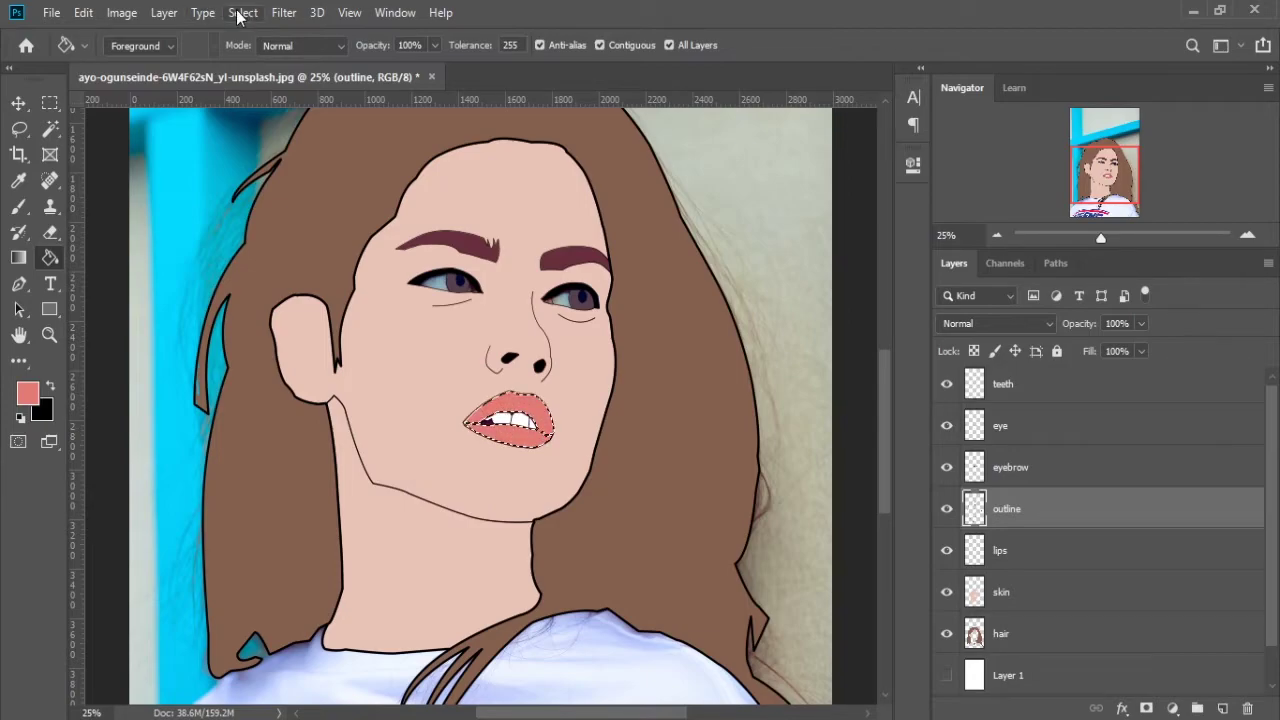
# Fill the lips salmon pink on the lips layer, deselect, and zoom out to the whole image
pyautogui.hotkey('ctrl', 'd')
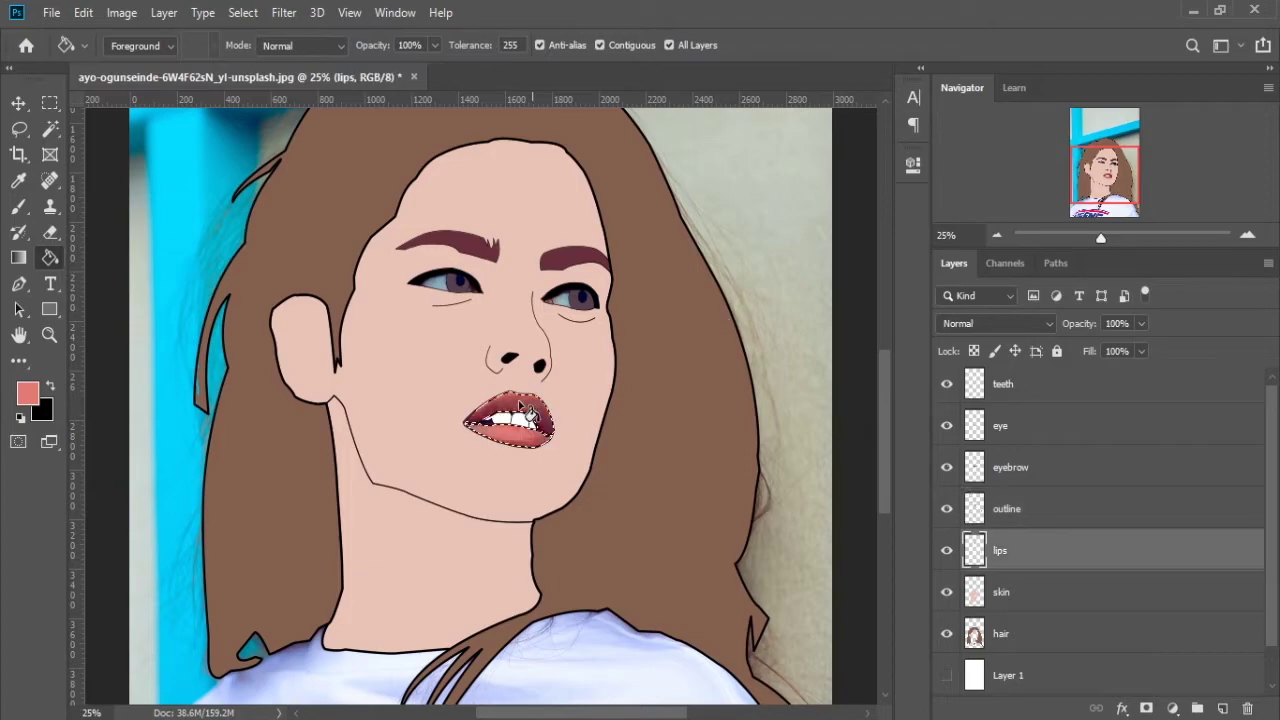
pyautogui.click(519, 407)
pyautogui.click(244, 12)
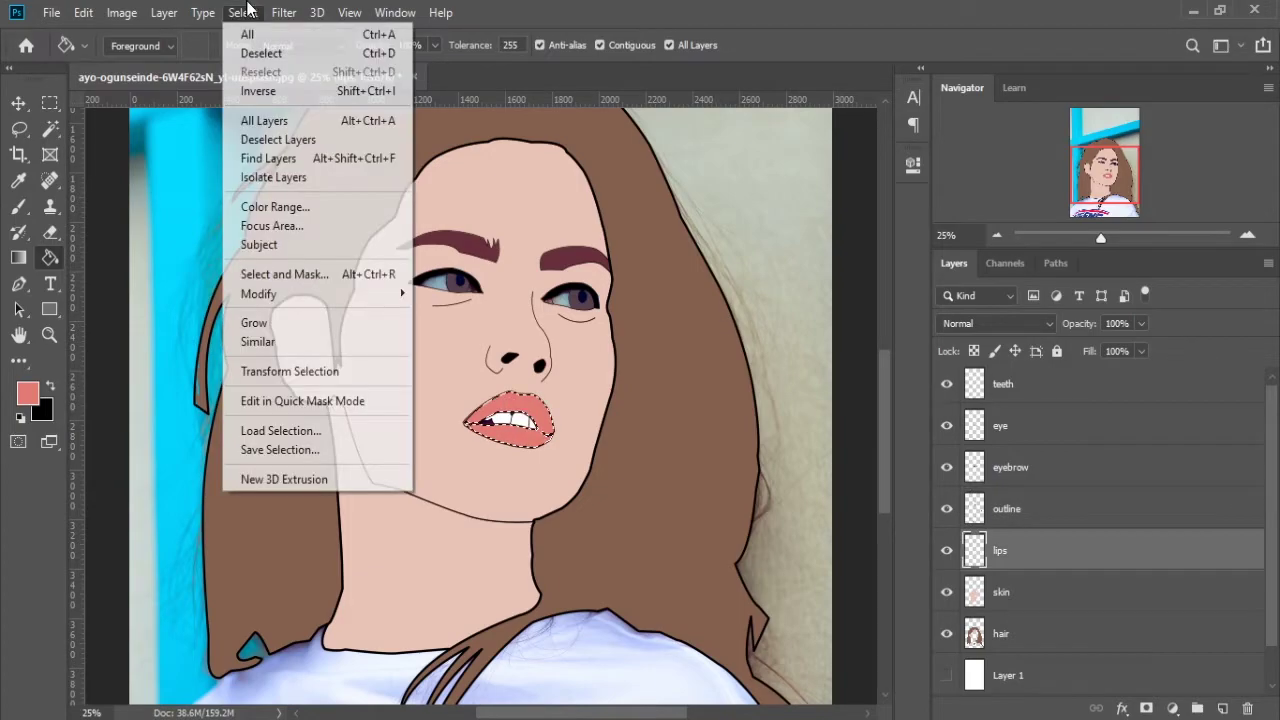
pyautogui.click(257, 55)
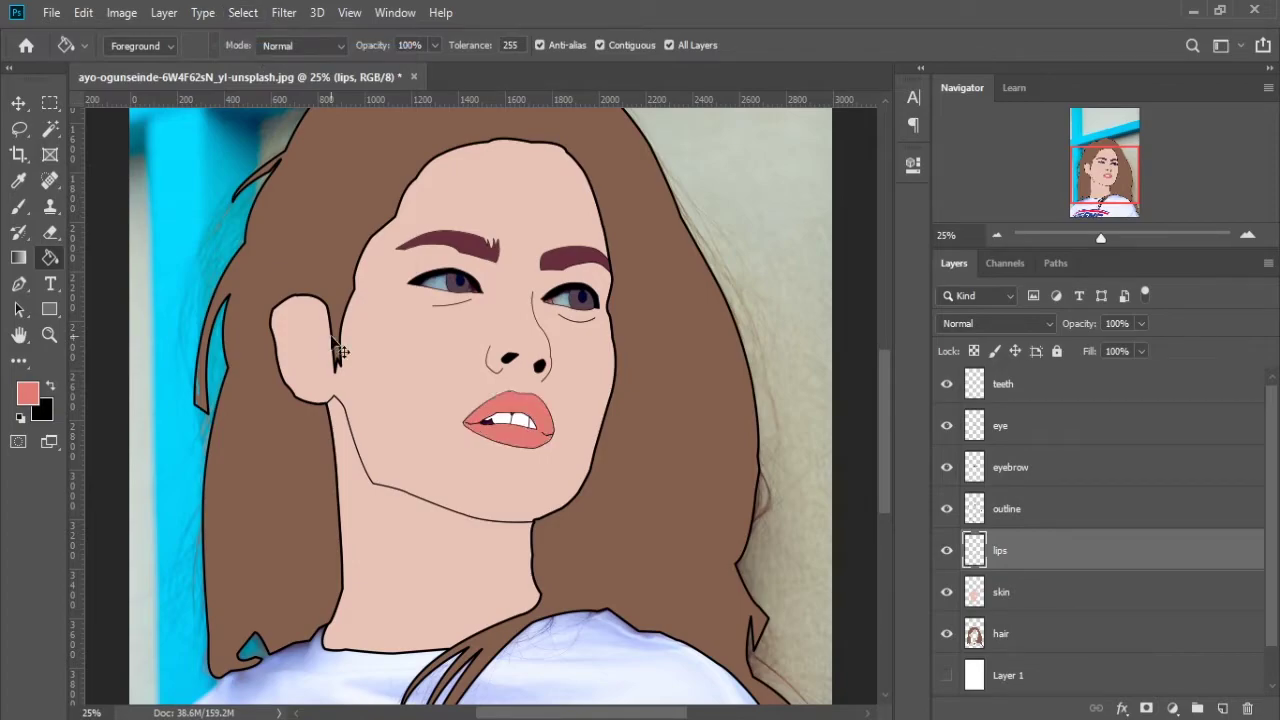
pyautogui.hotkey('ctrl', '-')
pyautogui.hotkey('ctrl', '-')
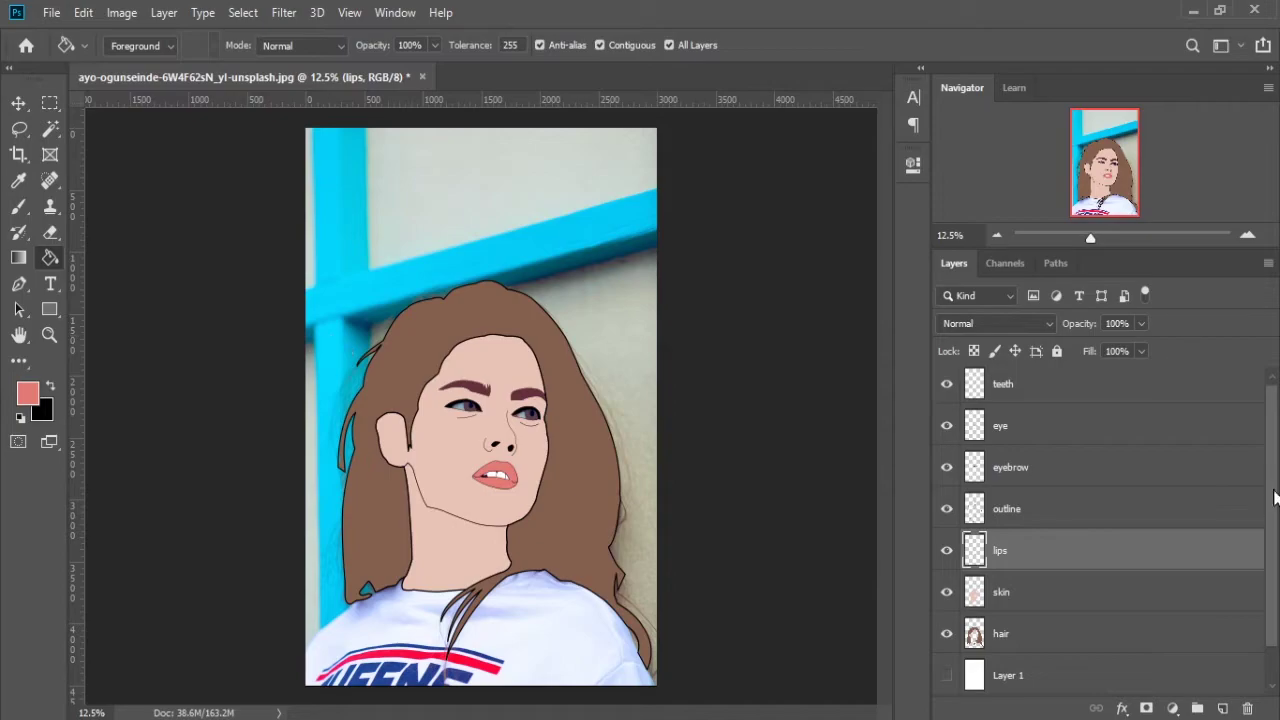
# Check the white layer, then unlock the Background as Layer 0
pyautogui.scroll(-1, 1274, 497)
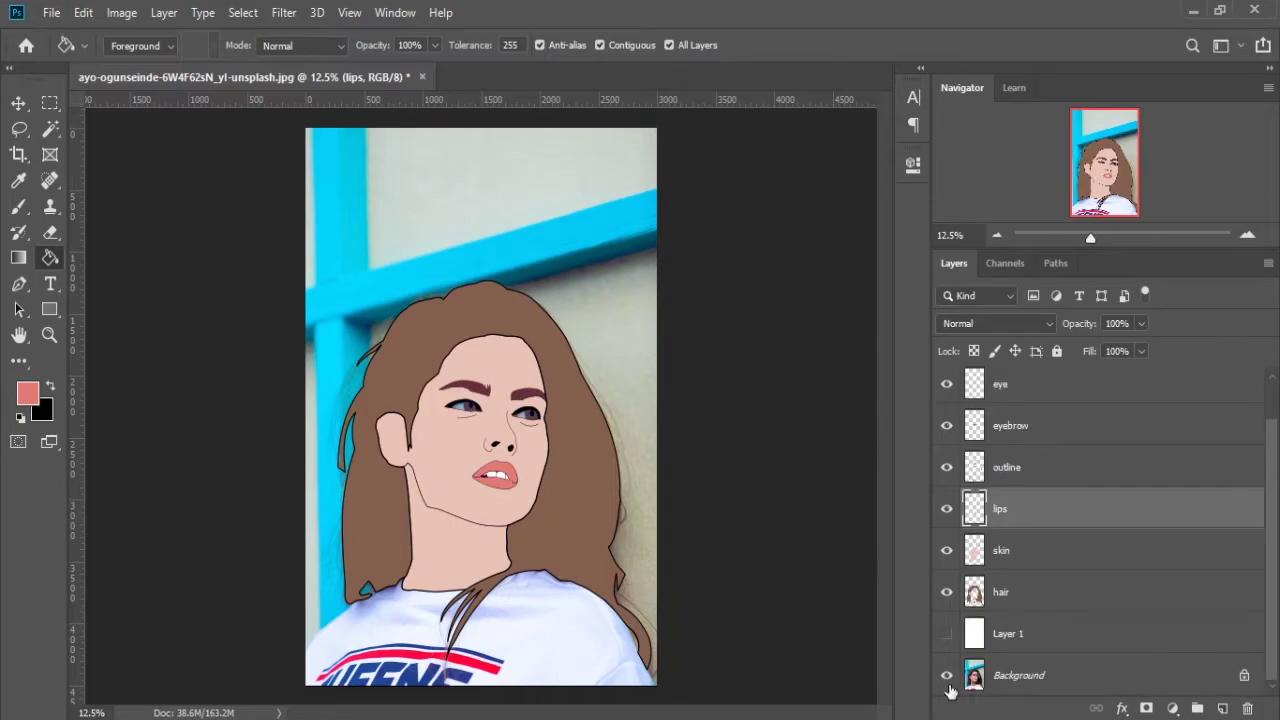
pyautogui.click(948, 634)
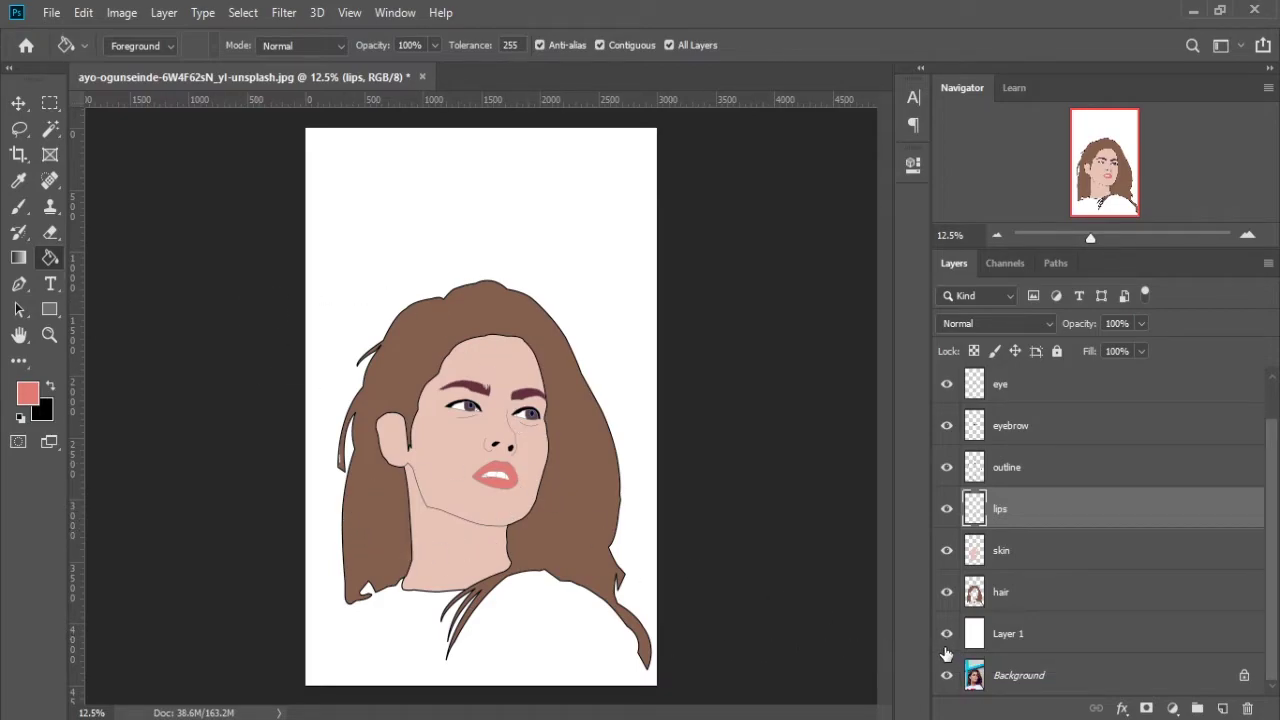
pyautogui.click(946, 634)
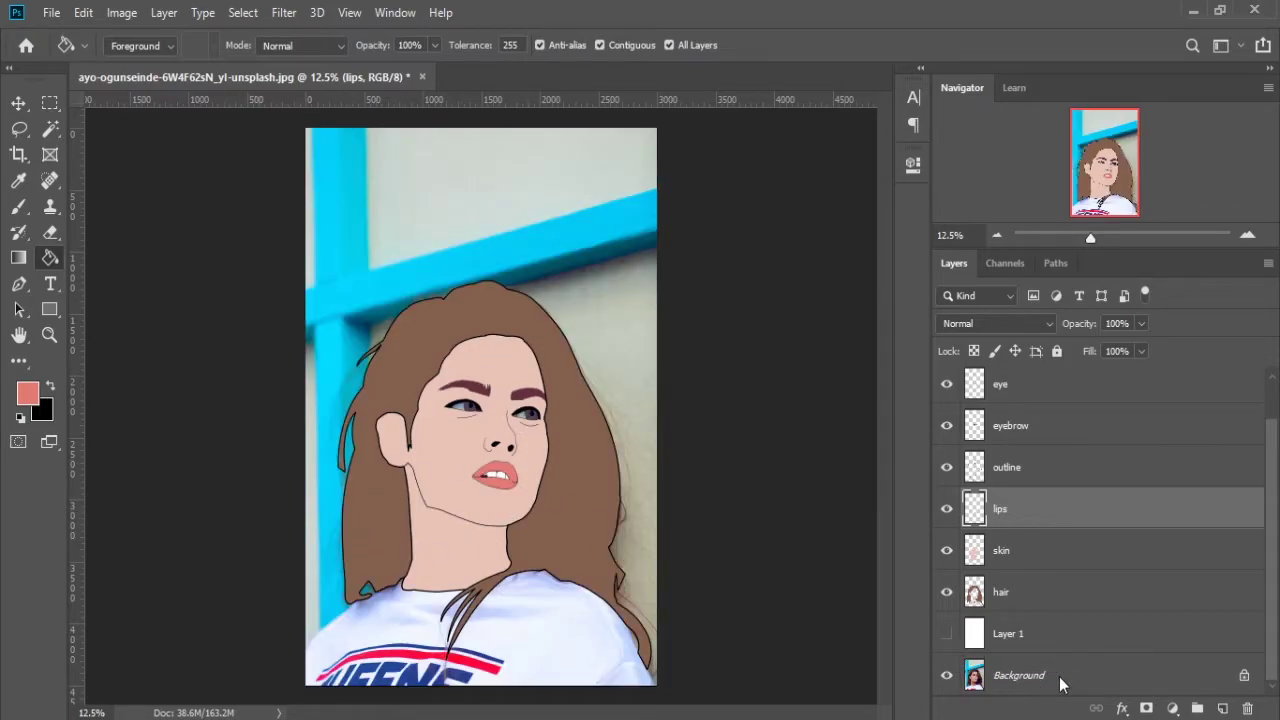
pyautogui.doubleClick(1076, 683)
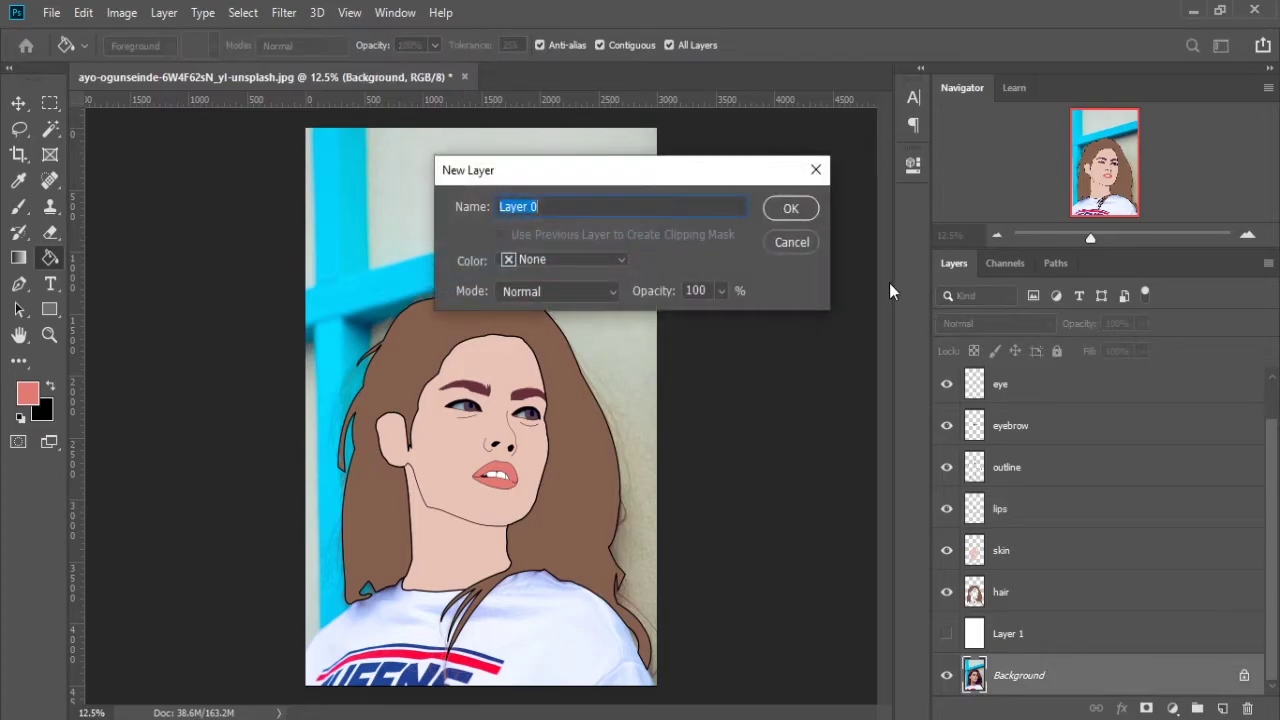
pyautogui.click(782, 209)
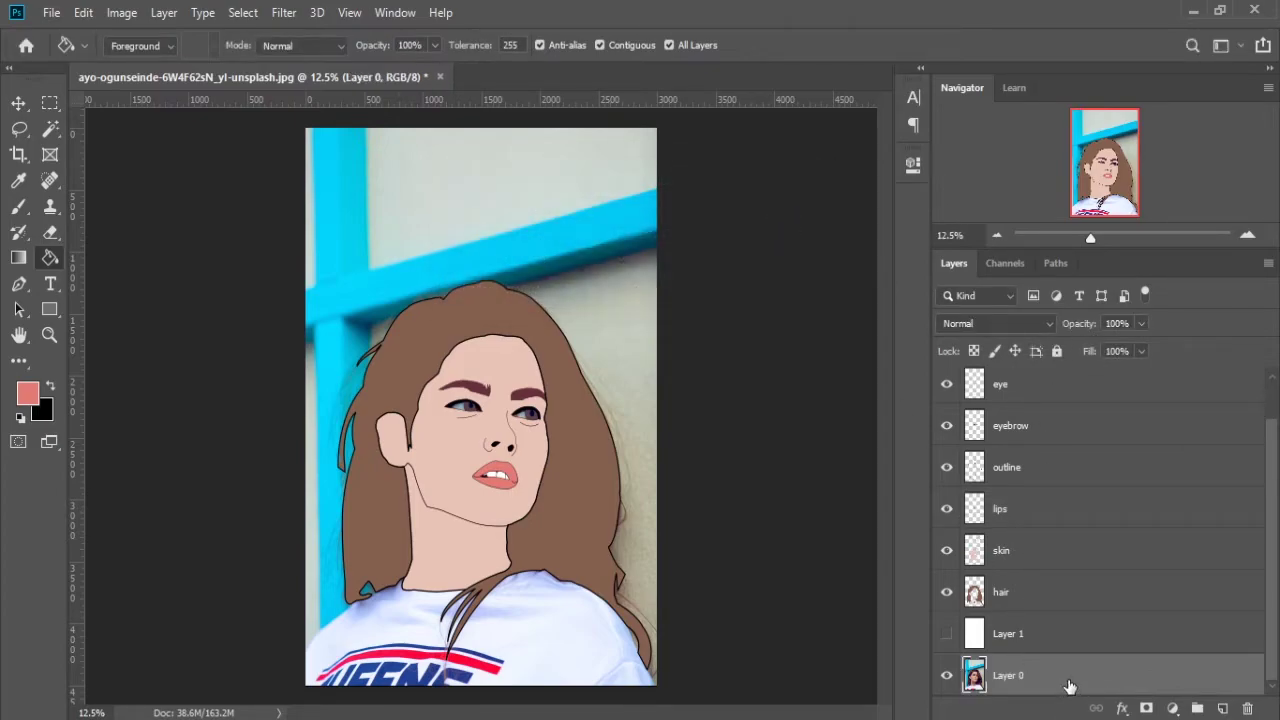
# Duplicate Layer 0, name the copy 'details', and move it to the top
pyautogui.hotkey('ctrl', 'j')
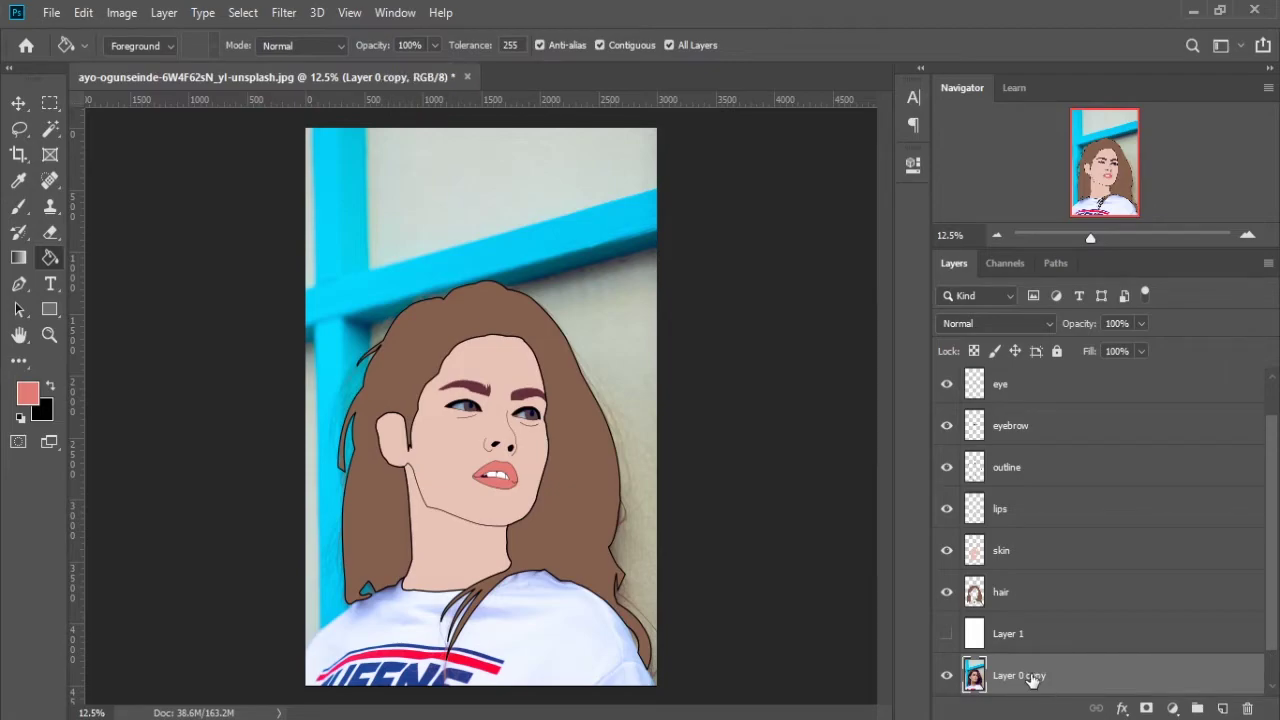
pyautogui.doubleClick(1027, 676)
pyautogui.write('de')
pyautogui.write('tails')
pyautogui.press('Return')
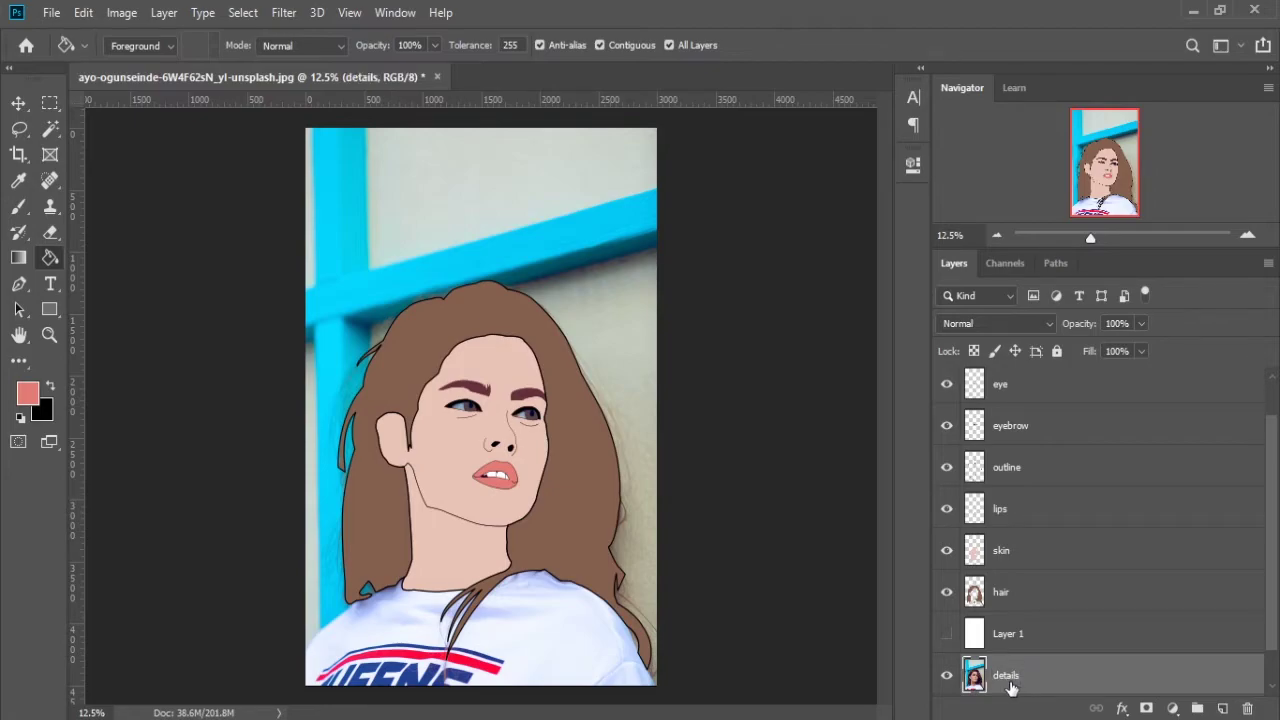
pyautogui.moveTo(1010, 688); pyautogui.dragTo(1081, 366)
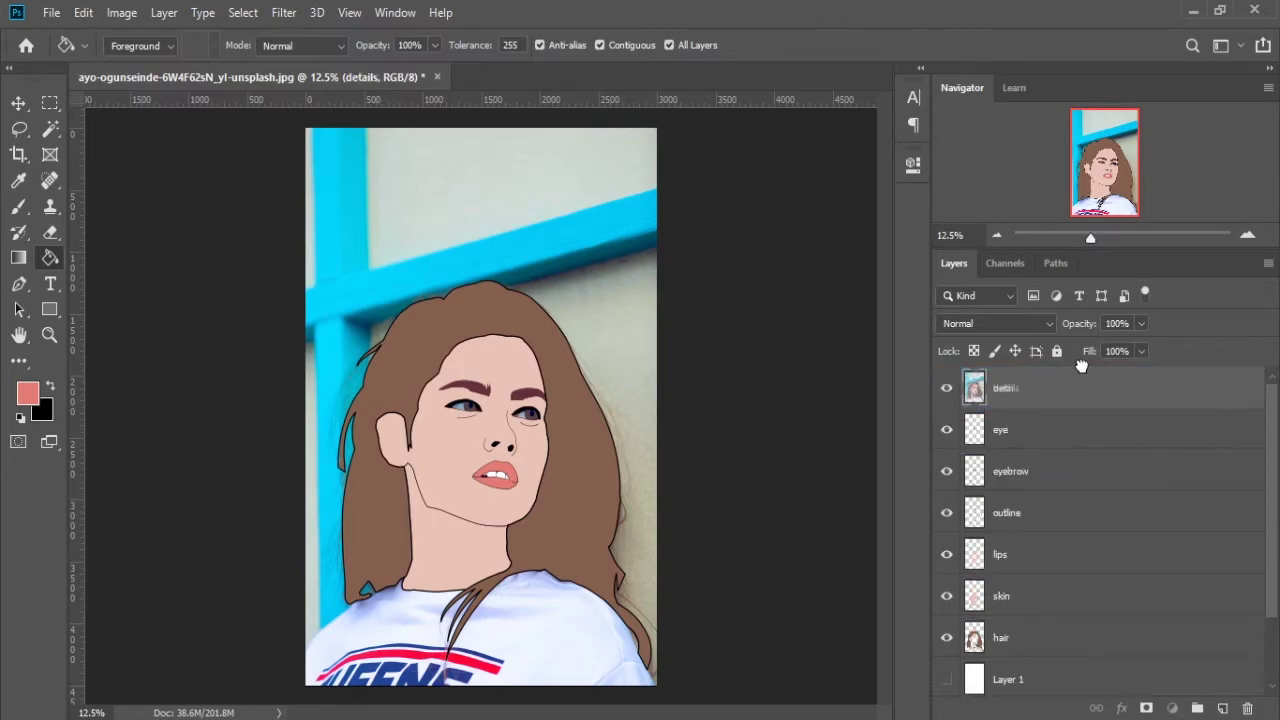
# Place details at the top of the stack and make it grayscale
pyautogui.moveTo(1081, 366); pyautogui.dragTo(1080, 385)
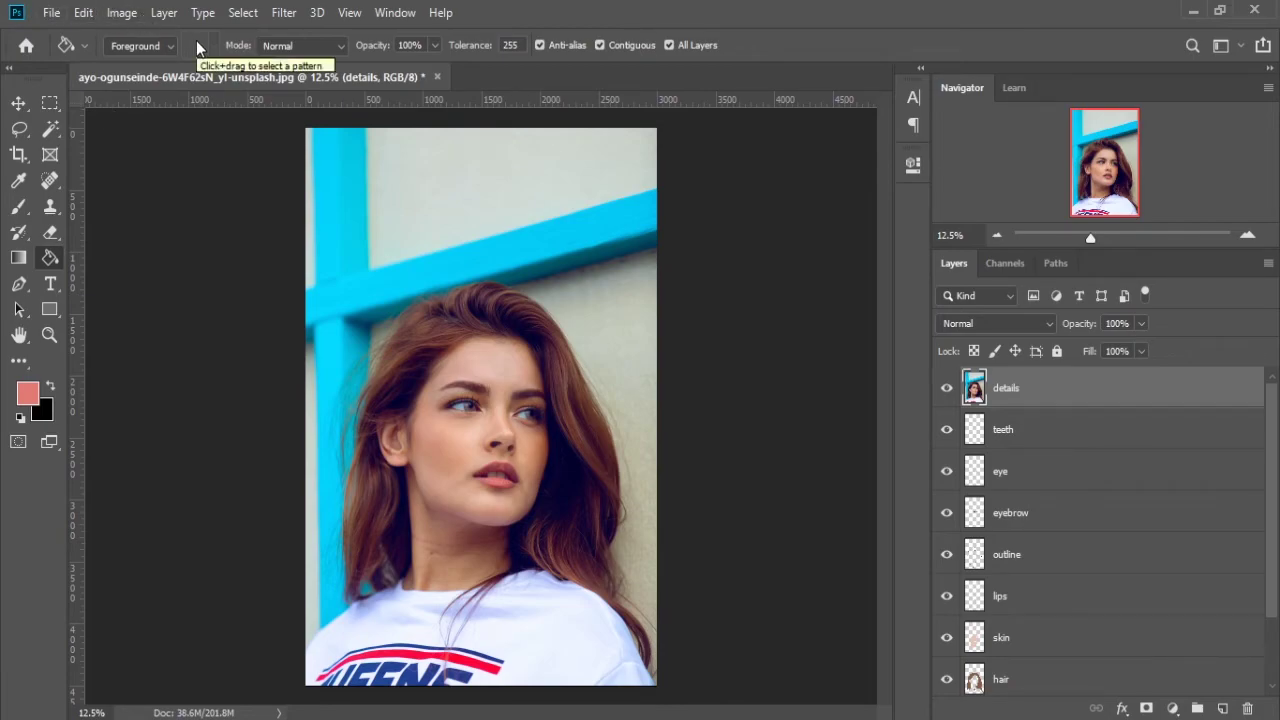
pyautogui.click(122, 14)
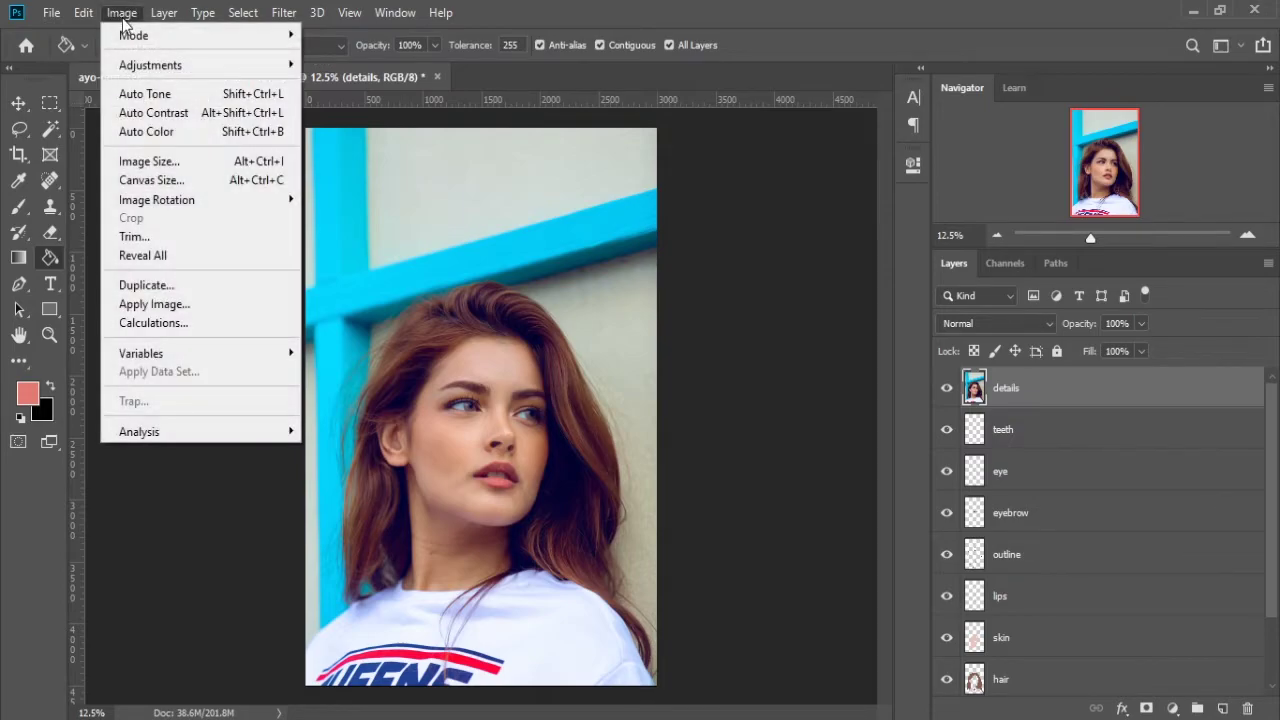
pyautogui.moveTo(150, 65)
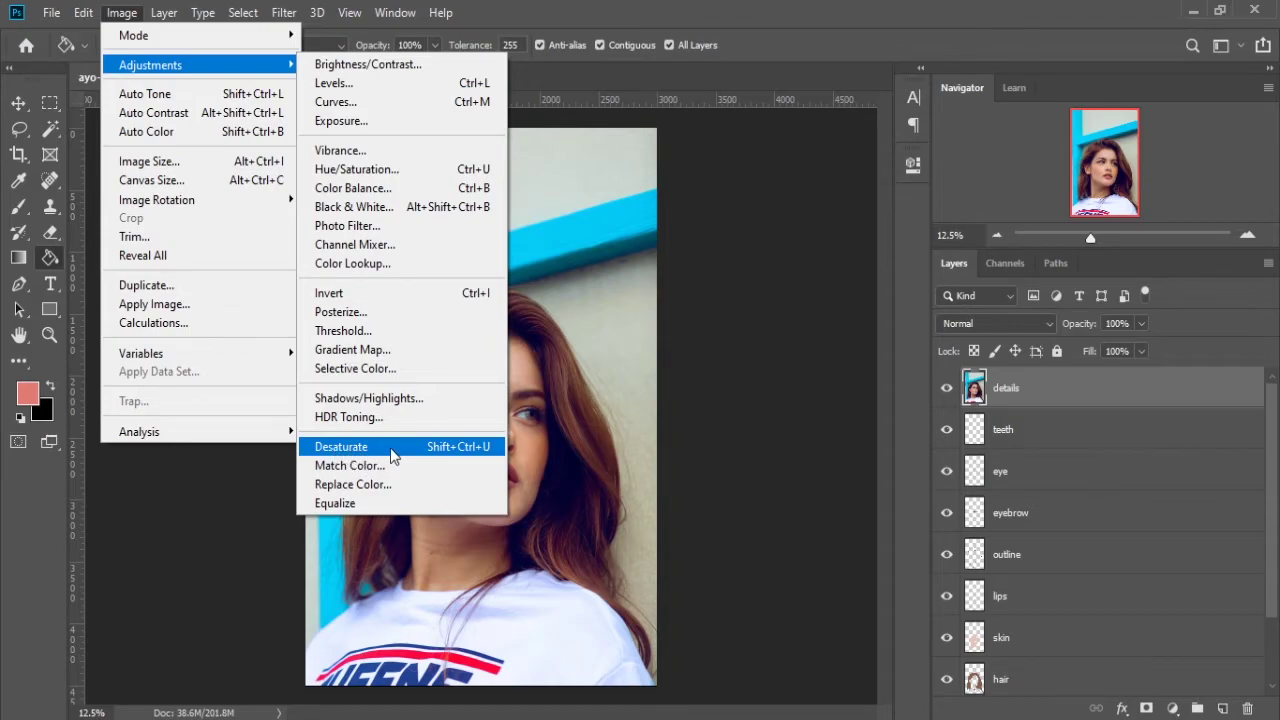
pyautogui.click(460, 447)
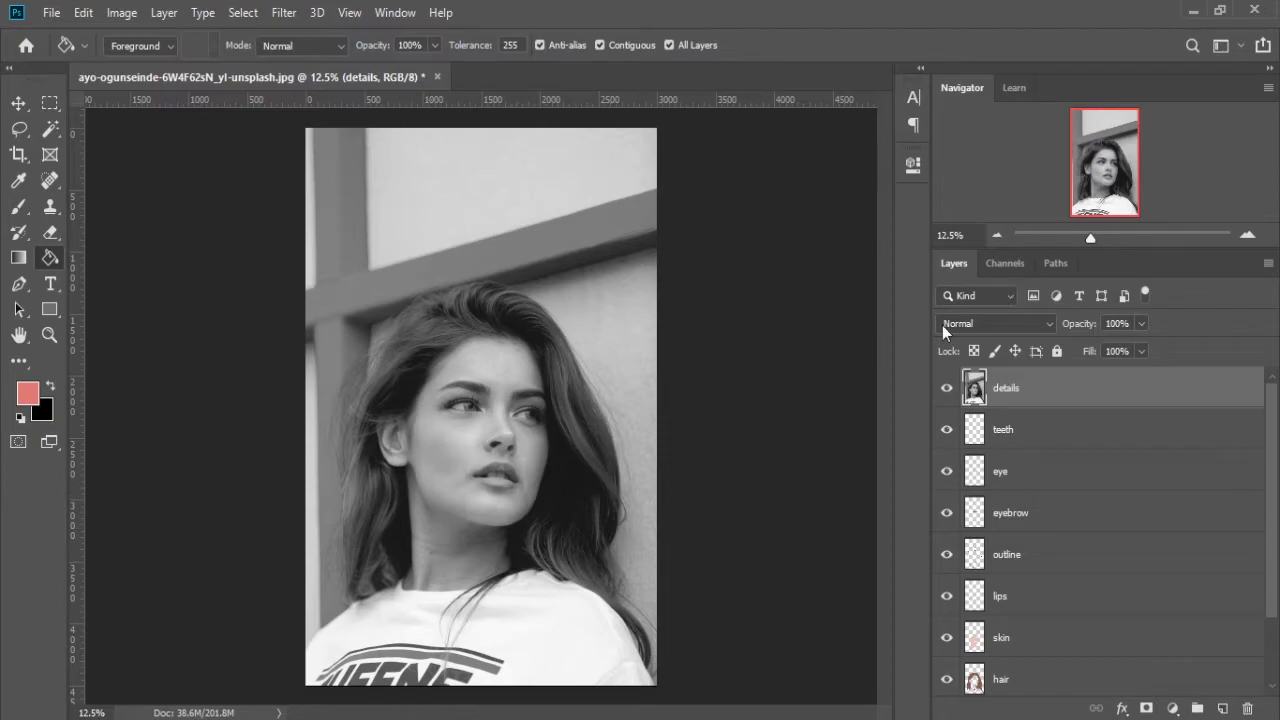
# Set the details layer's blend mode to Multiply
pyautogui.click(991, 320)
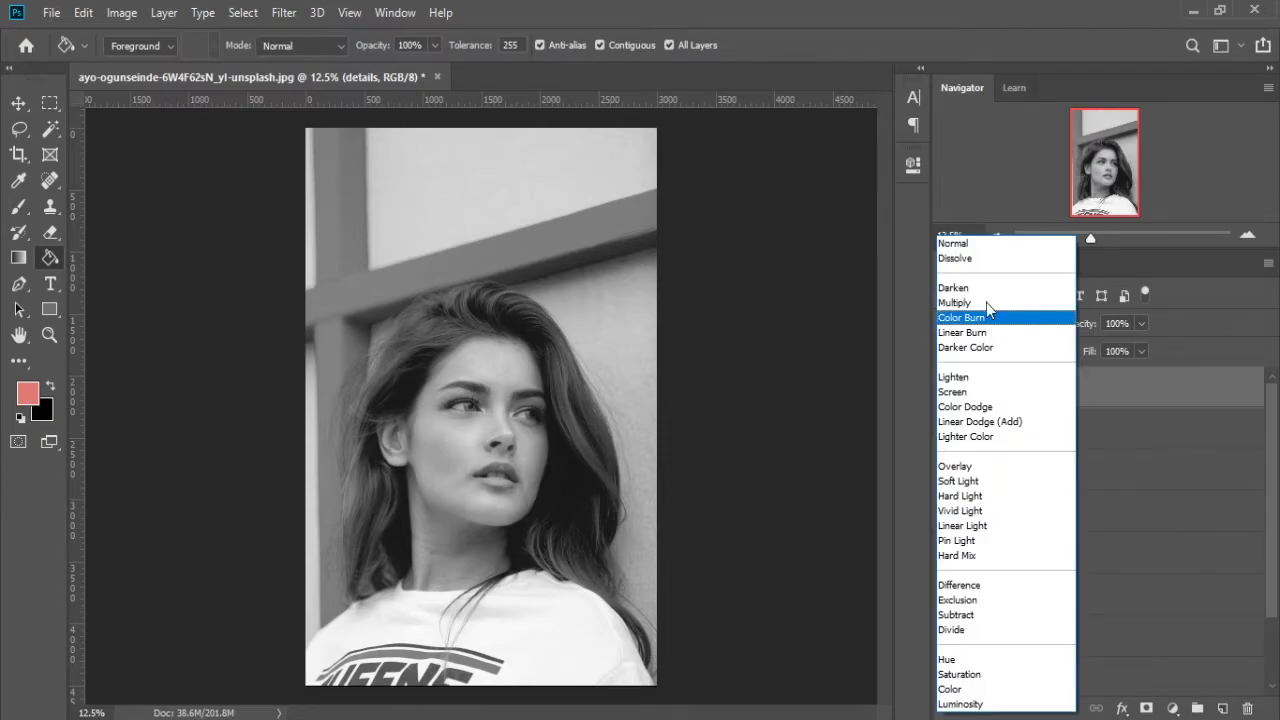
pyautogui.click(984, 303)
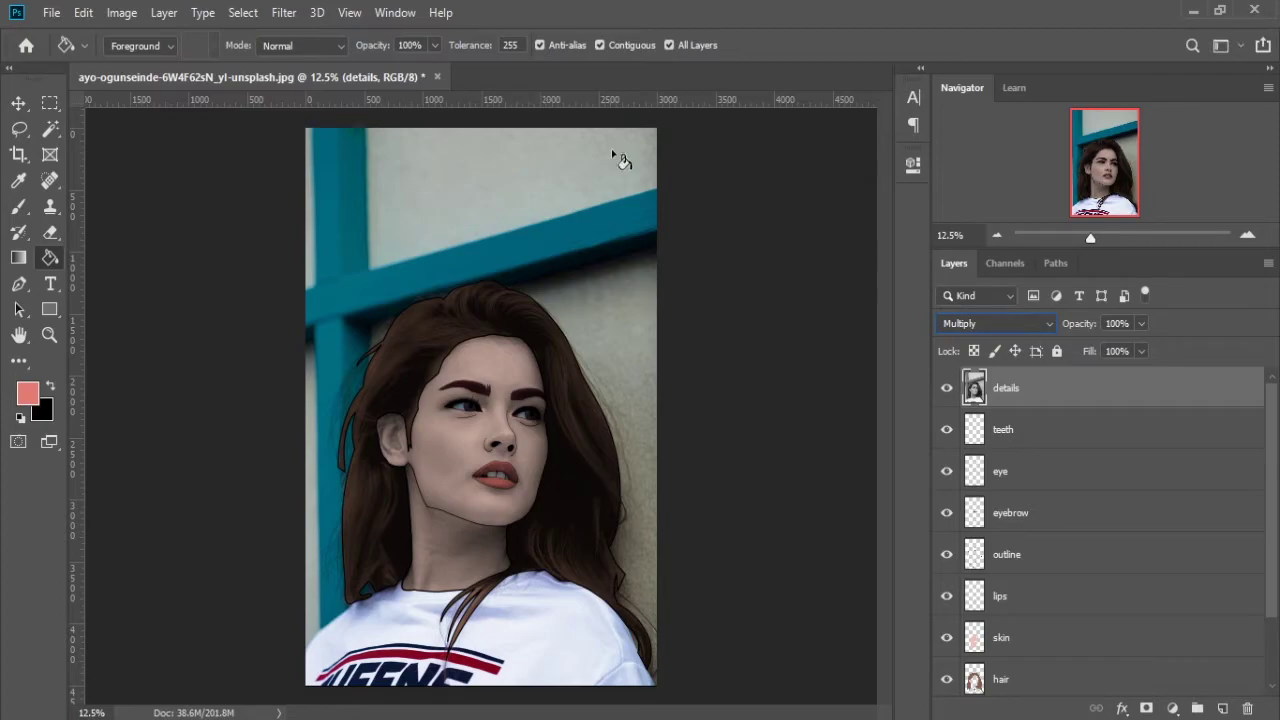
pyautogui.click(285, 14)
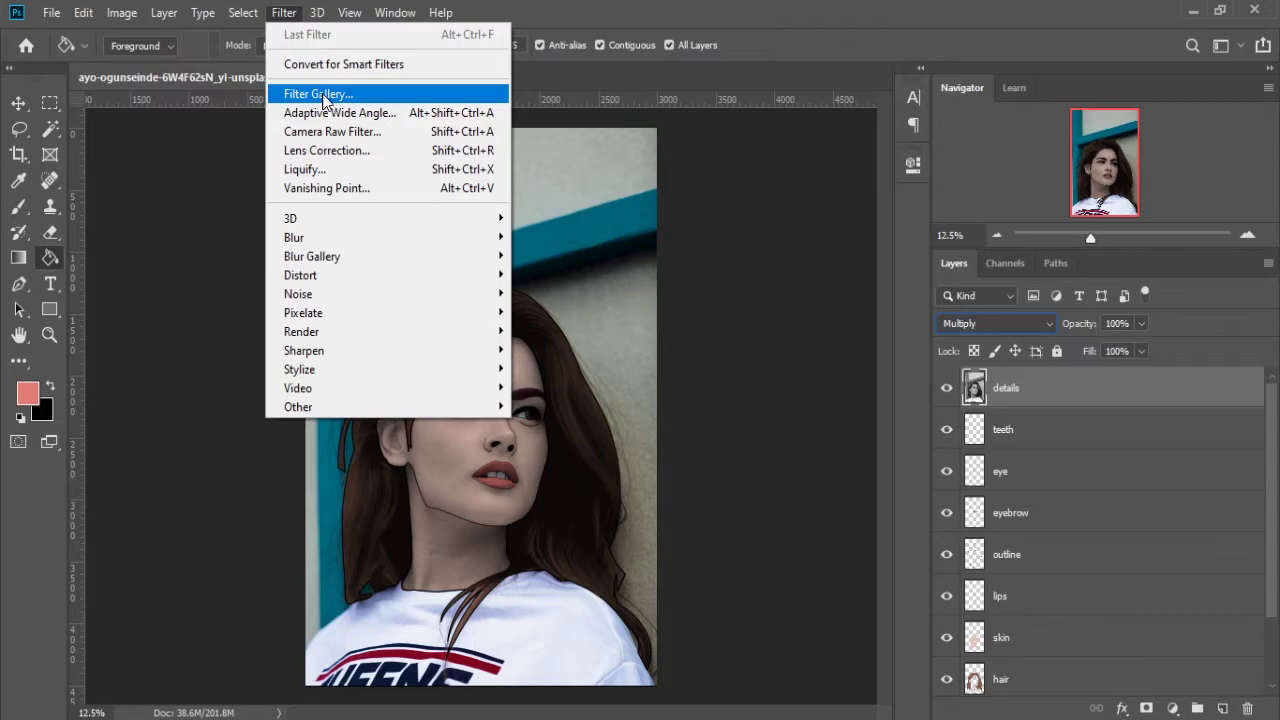
# Preview Filter Gallery's Artistic > Cutout at 4 levels, edge simplicity 5, edge fidelity 3
pyautogui.click(342, 94)
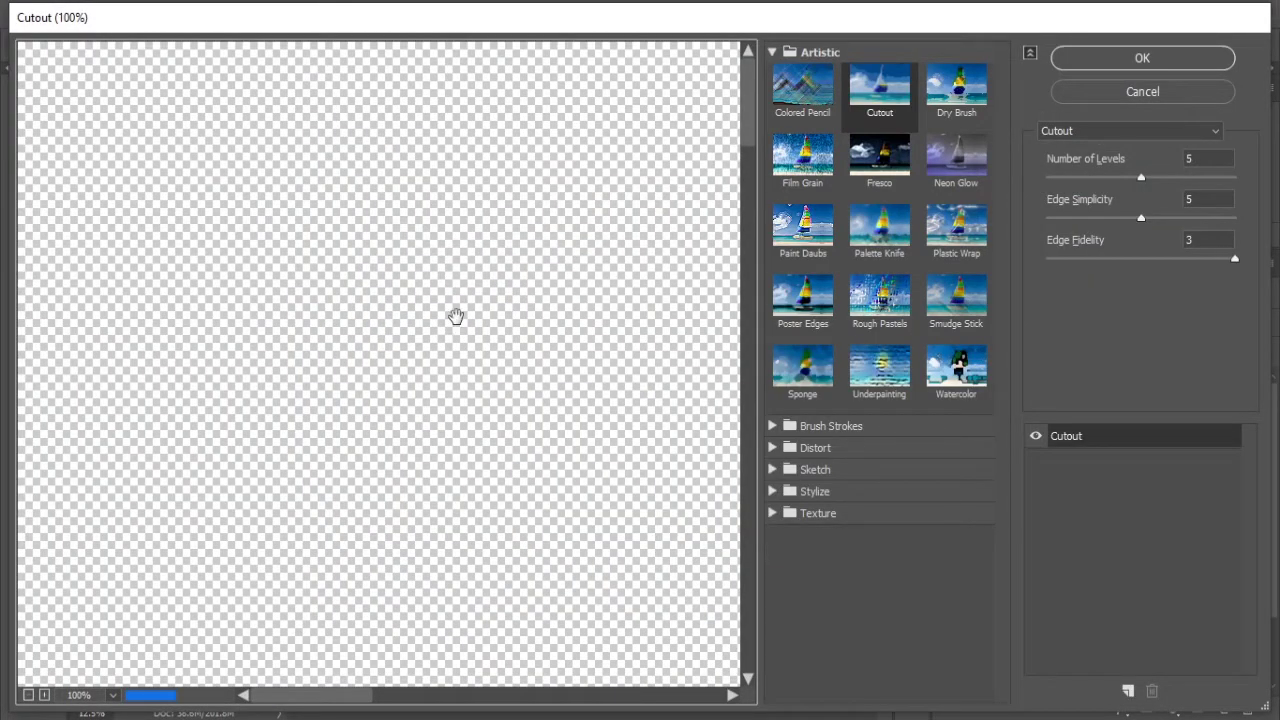
pyautogui.scroll(-1, 456, 317)
pyautogui.scroll(-1, 456, 317)
pyautogui.scroll(-2, 456, 317)
pyautogui.scroll(-4, 456, 317)
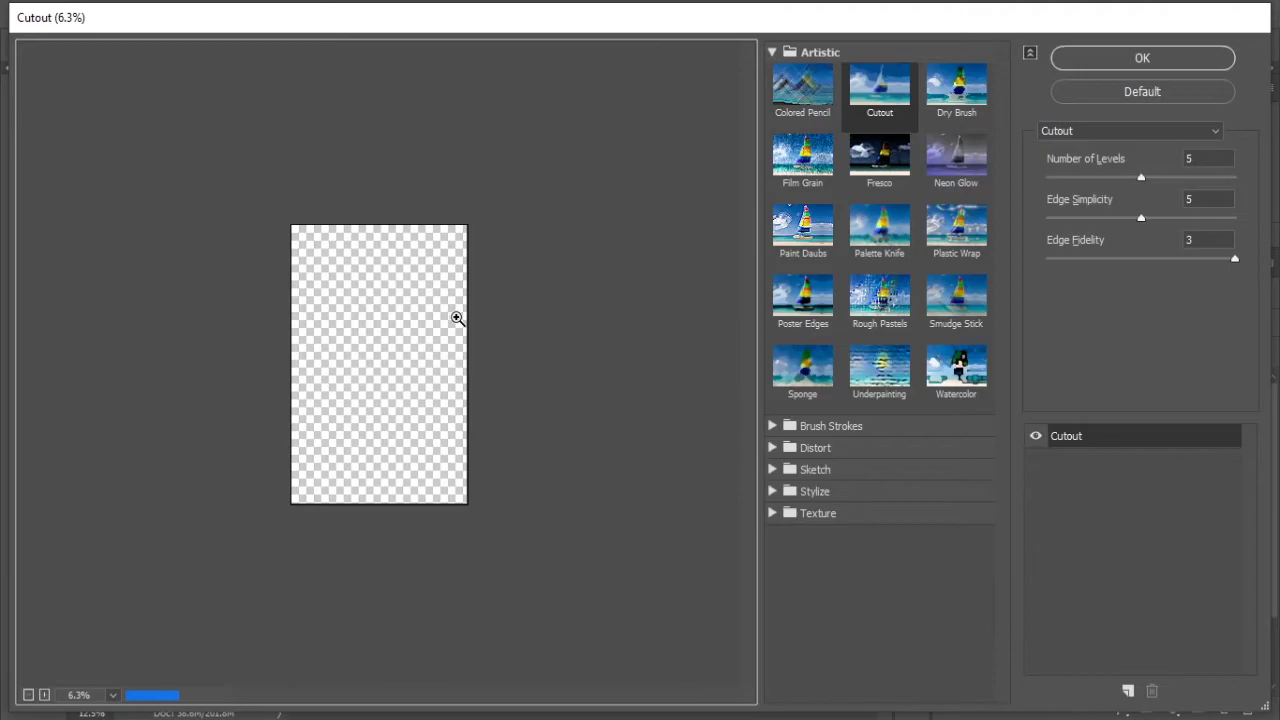
pyautogui.scroll(1, 456, 317)
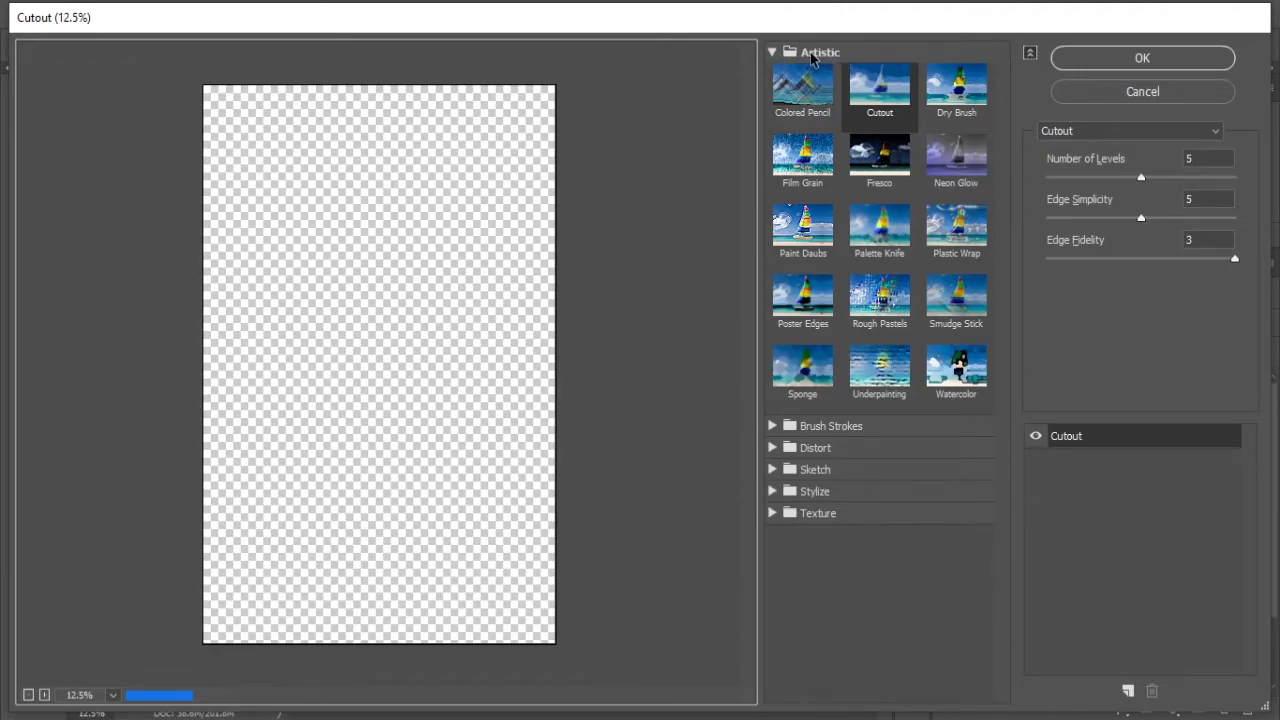
pyautogui.click(882, 117)
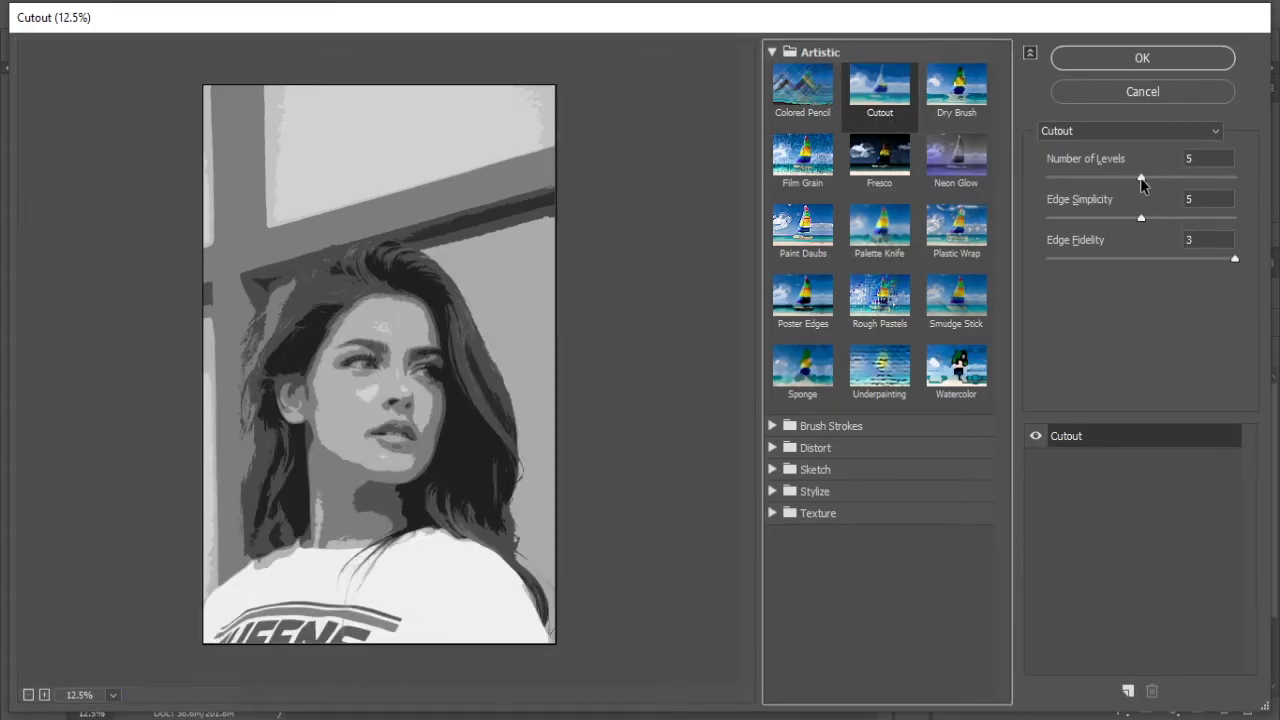
pyautogui.moveTo(1141, 183); pyautogui.dragTo(1121, 178)
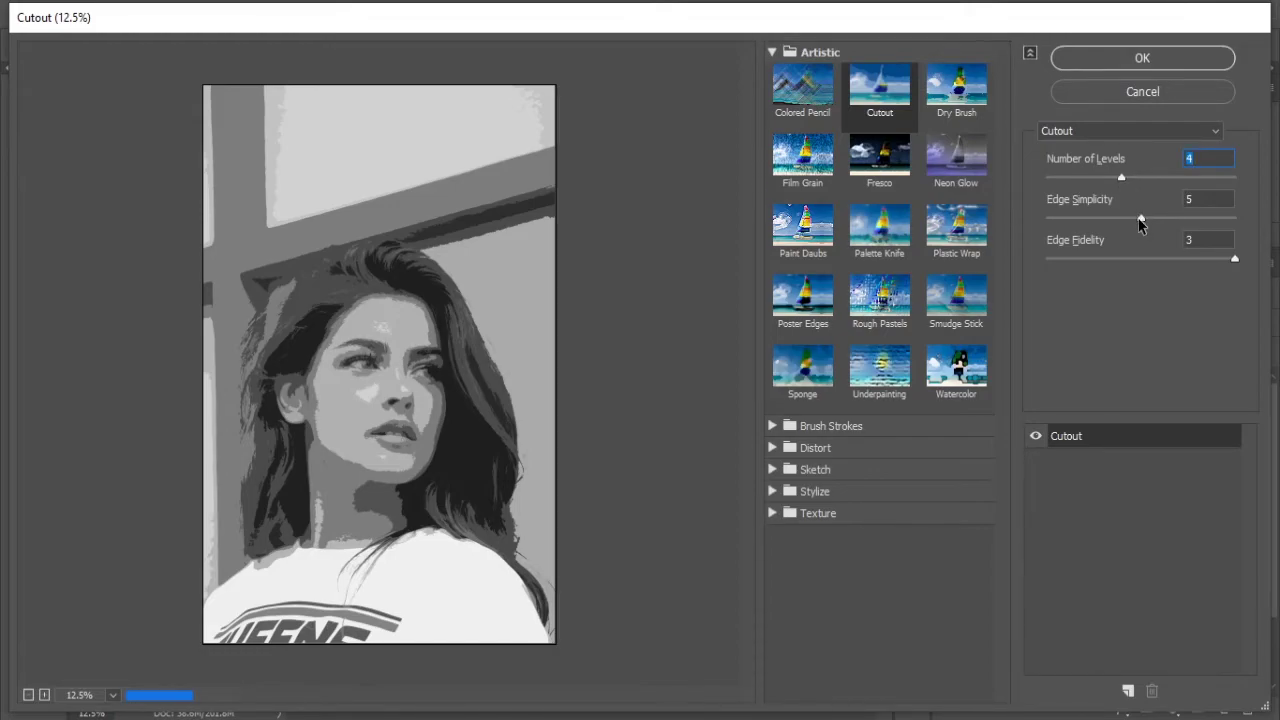
pyautogui.click(1141, 220)
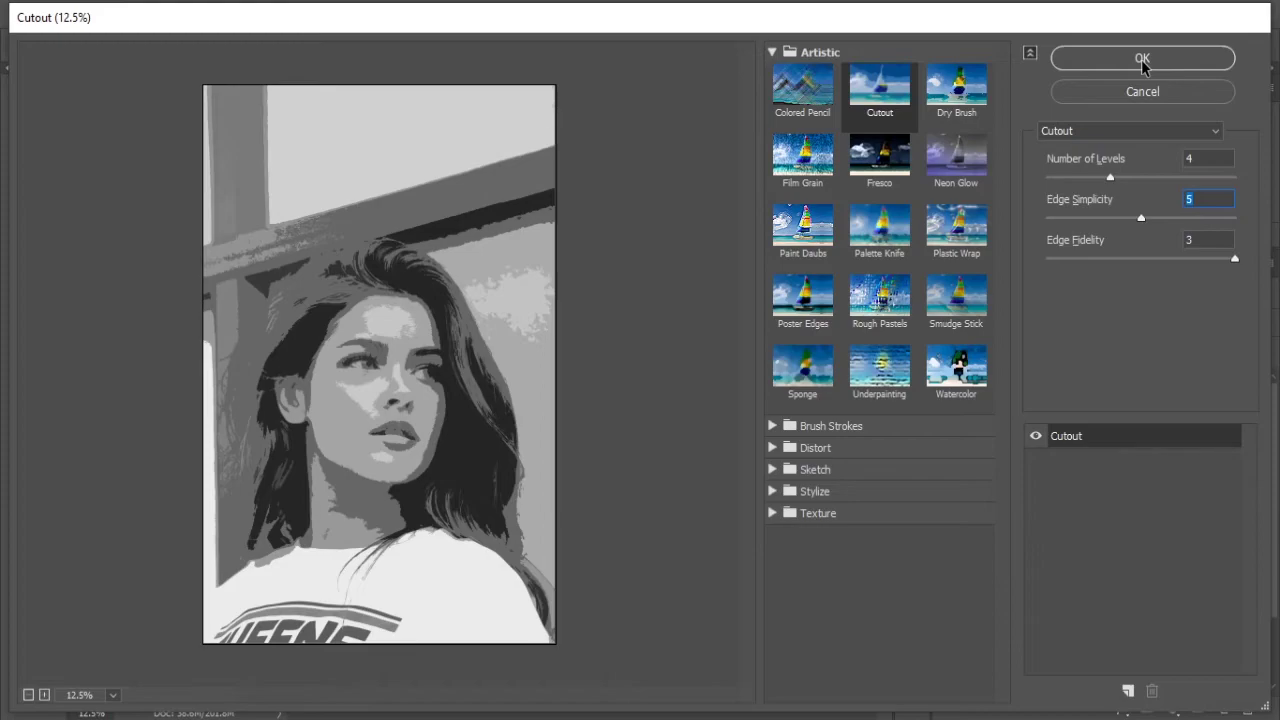
# Apply the Cutout filter and lower the details layer opacity to 89%
pyautogui.click(1140, 60)
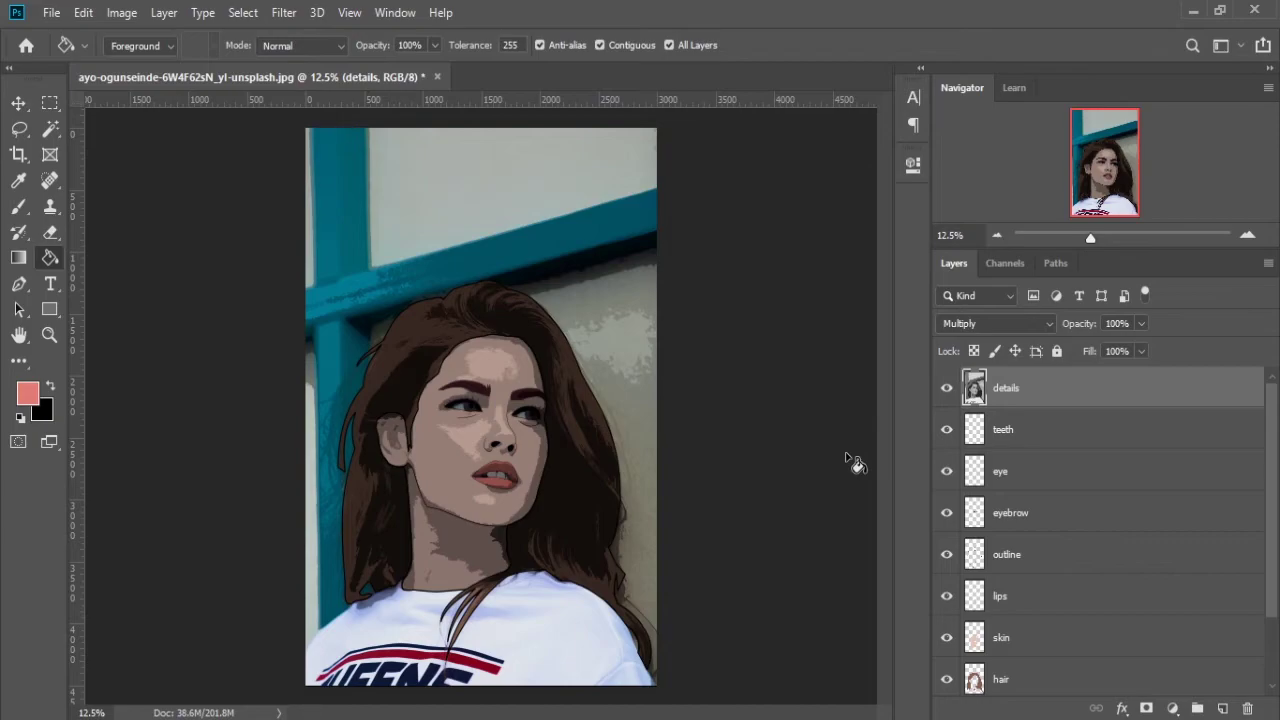
pyautogui.moveTo(1090, 325); pyautogui.dragTo(1080, 330)
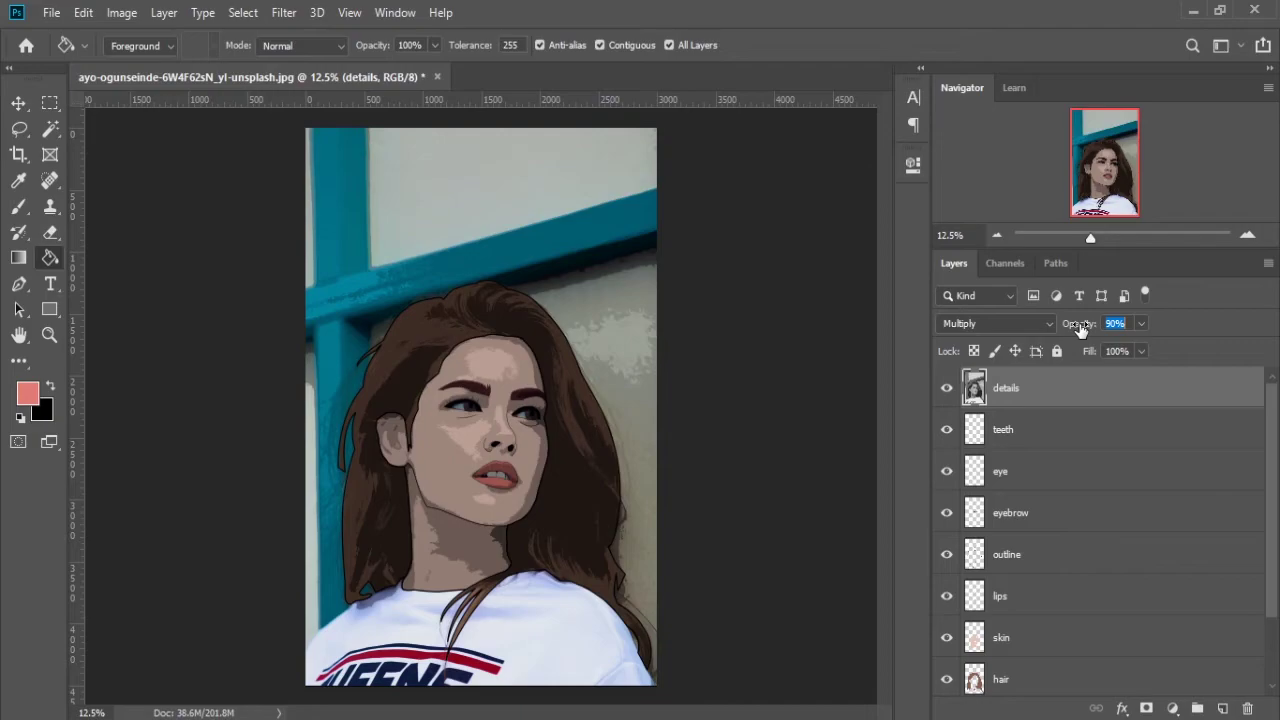
pyautogui.moveTo(1080, 330); pyautogui.dragTo(1078, 330)
# Open Hue/Saturation on the hair layer and shift the hair toward a saturated red
pyautogui.scroll(-1, 1270, 460)
pyautogui.click(1013, 610)
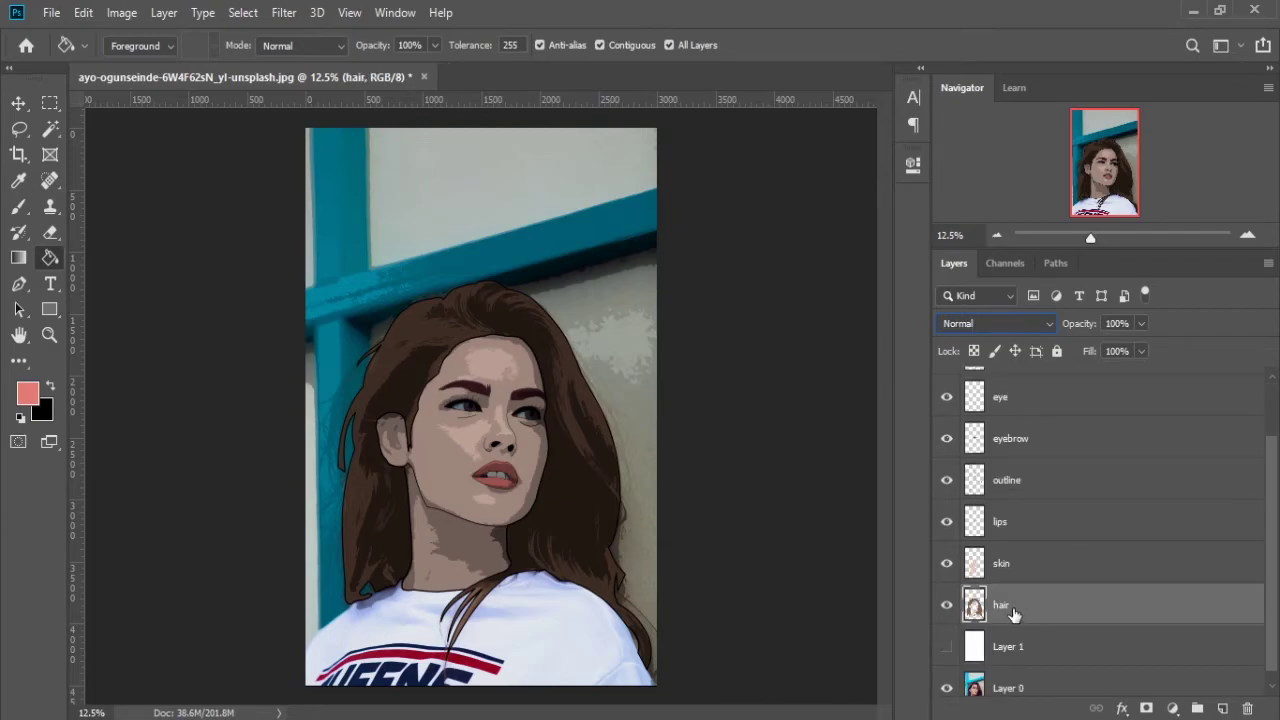
pyautogui.click(121, 12)
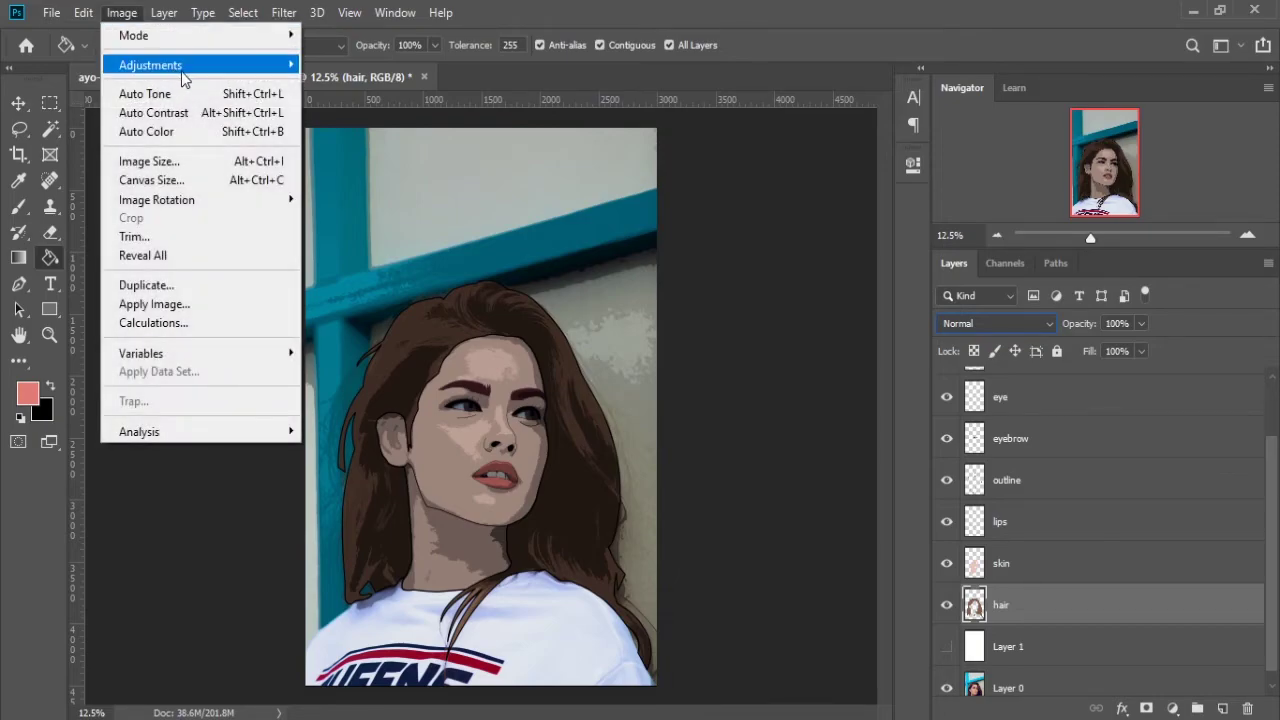
pyautogui.moveTo(150, 65)
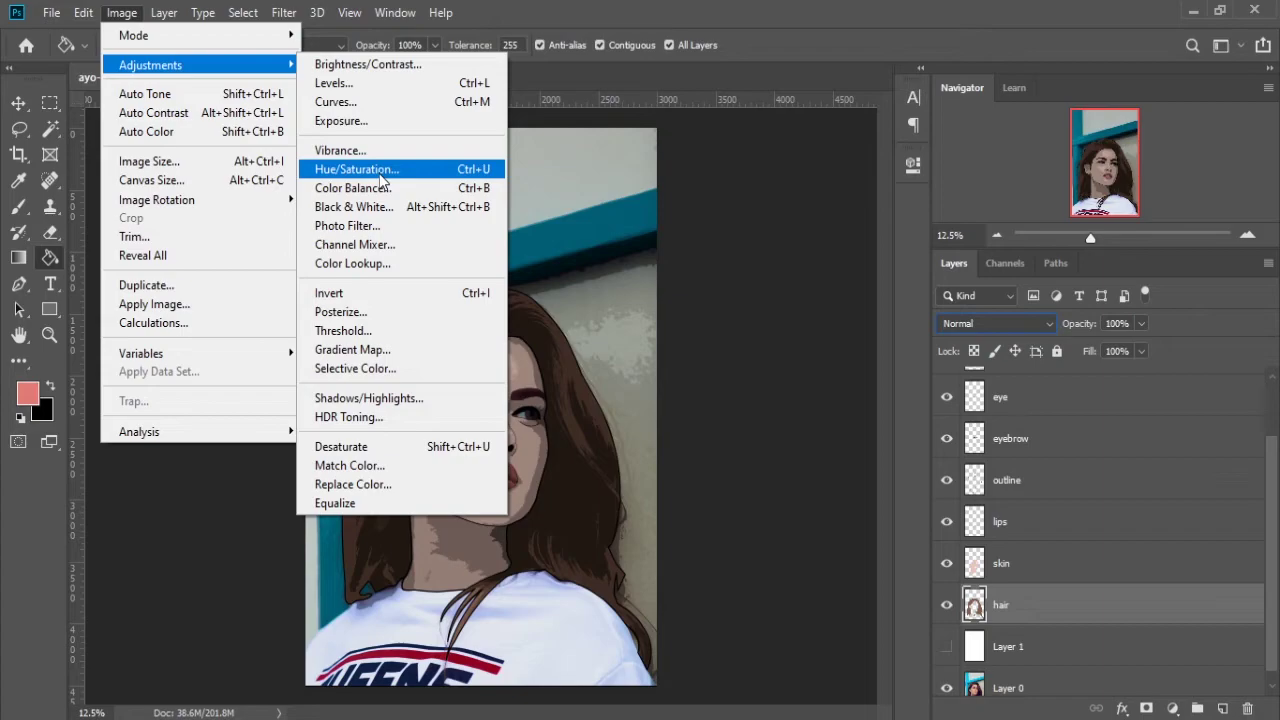
pyautogui.click(380, 173)
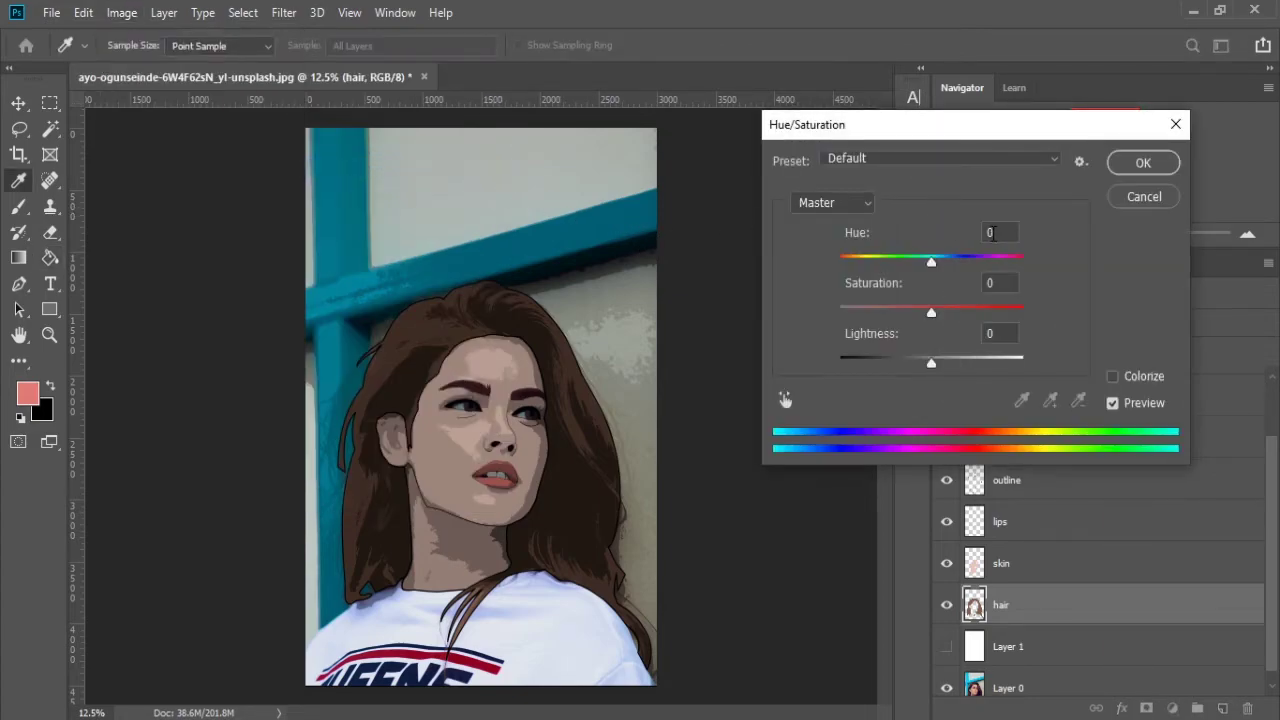
pyautogui.moveTo(932, 261); pyautogui.dragTo(918, 262)
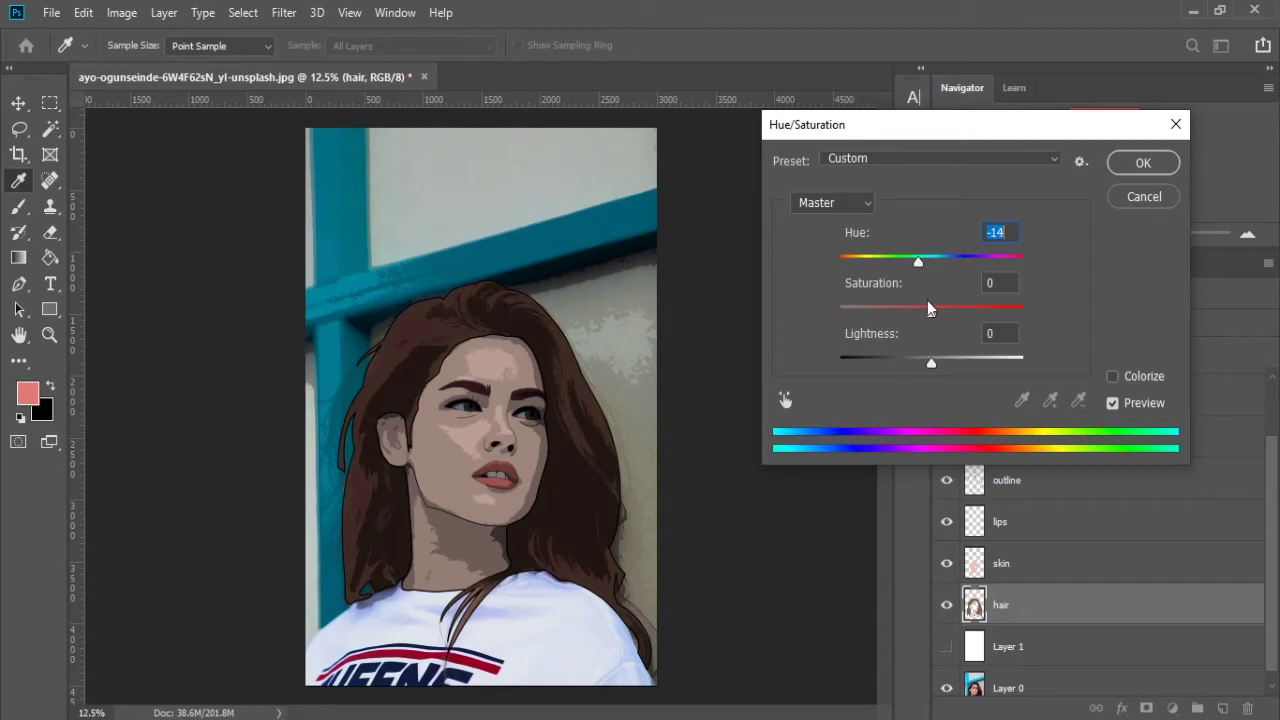
pyautogui.moveTo(930, 313); pyautogui.dragTo(969, 314)
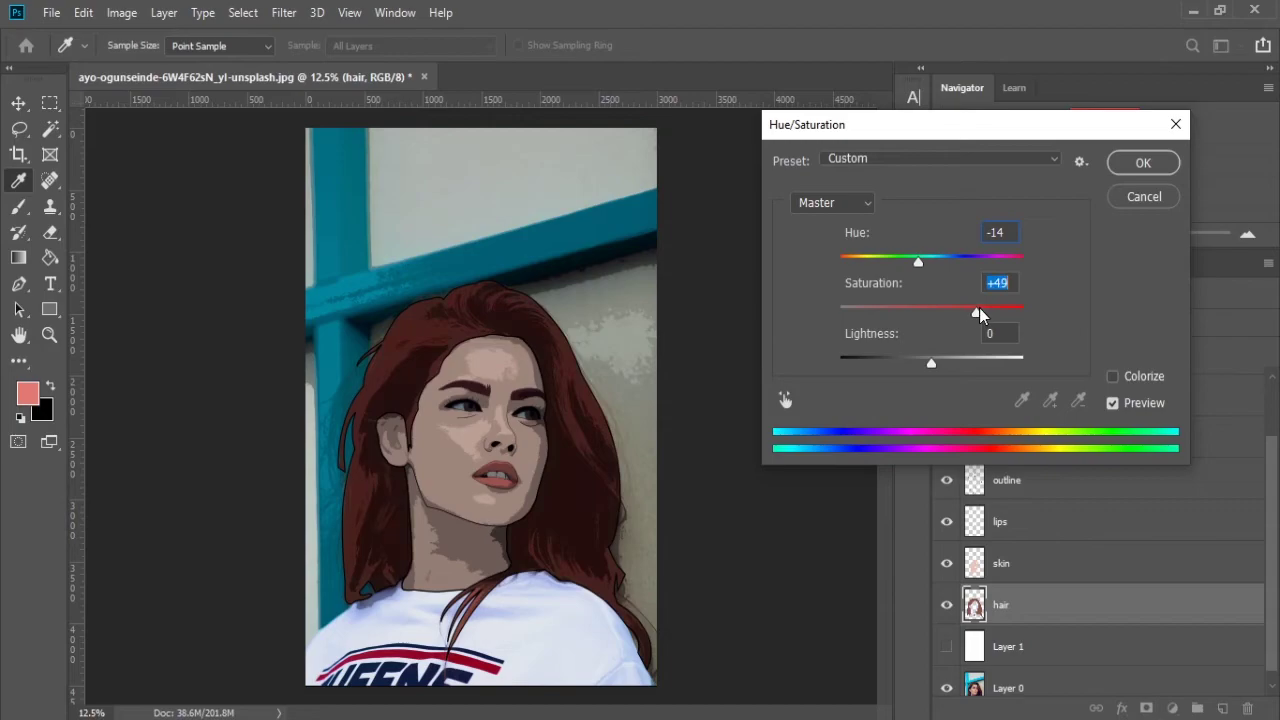
pyautogui.moveTo(918, 263)
pyautogui.mouseDown()
pyautogui.moveTo(906, 263)
pyautogui.moveTo(922, 262)
pyautogui.mouseUp()
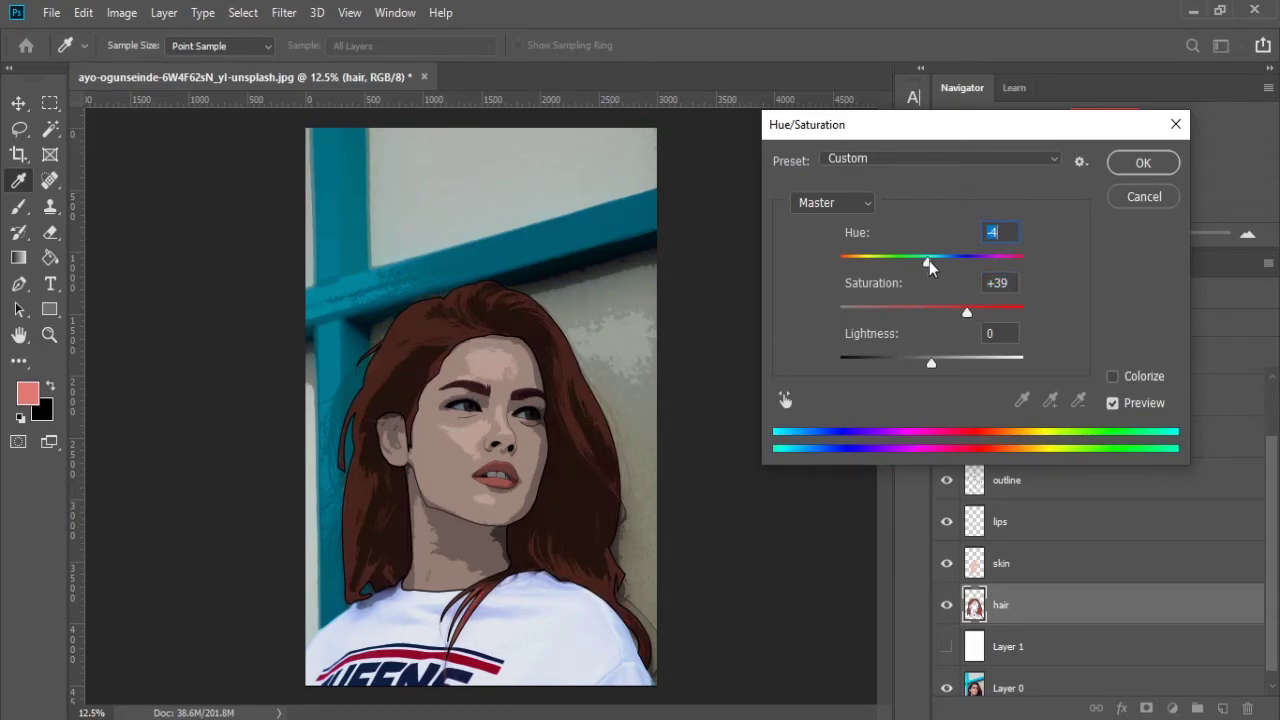
pyautogui.moveTo(931, 363); pyautogui.dragTo(947, 363)
# Settle the hair at Hue -13, Saturation +43, Lightness +1 and confirm
pyautogui.click(1112, 376)
pyautogui.click(1112, 376)
pyautogui.moveTo(968, 313); pyautogui.dragTo(971, 313)
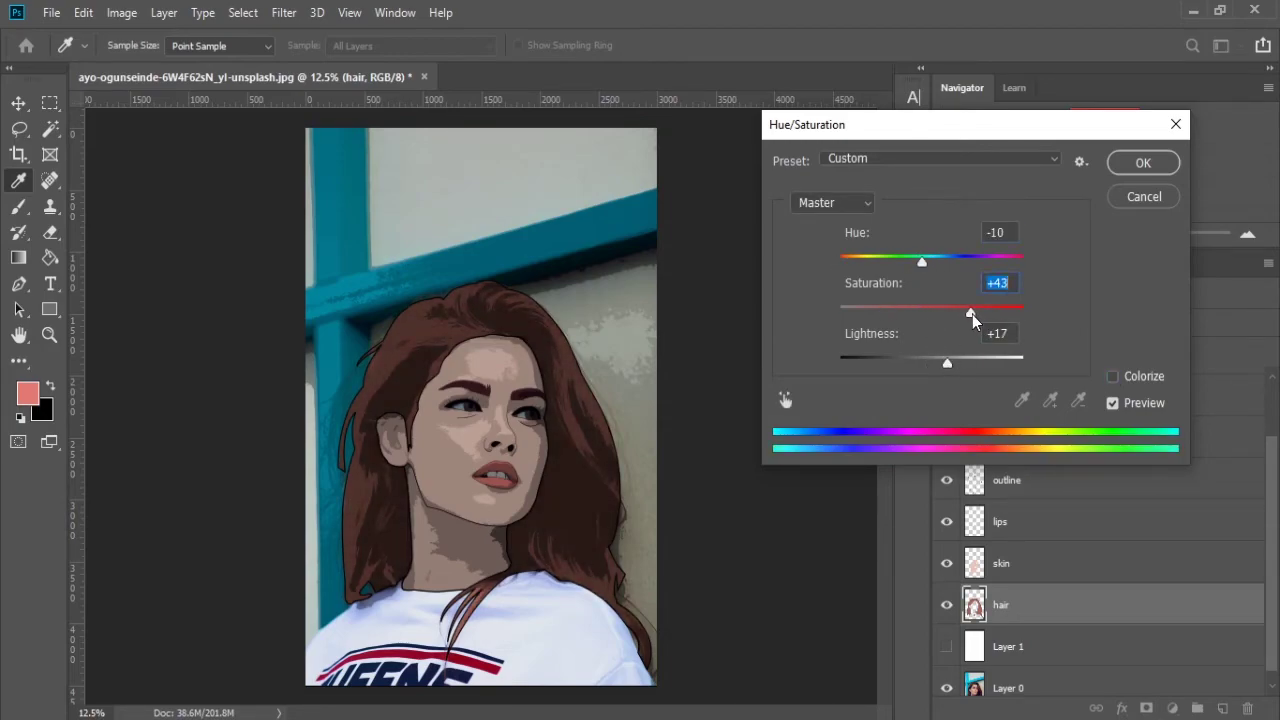
pyautogui.moveTo(922, 262); pyautogui.dragTo(919, 262)
pyautogui.moveTo(947, 363); pyautogui.dragTo(933, 368)
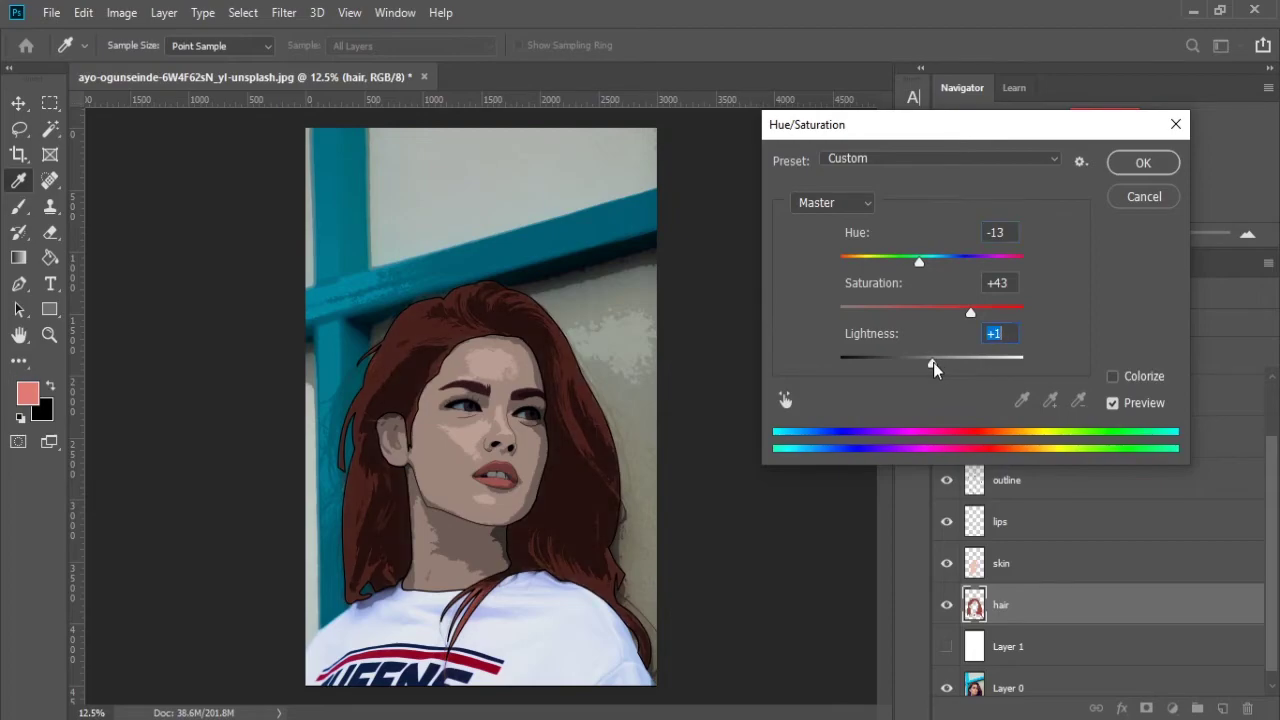
pyautogui.click(1144, 166)
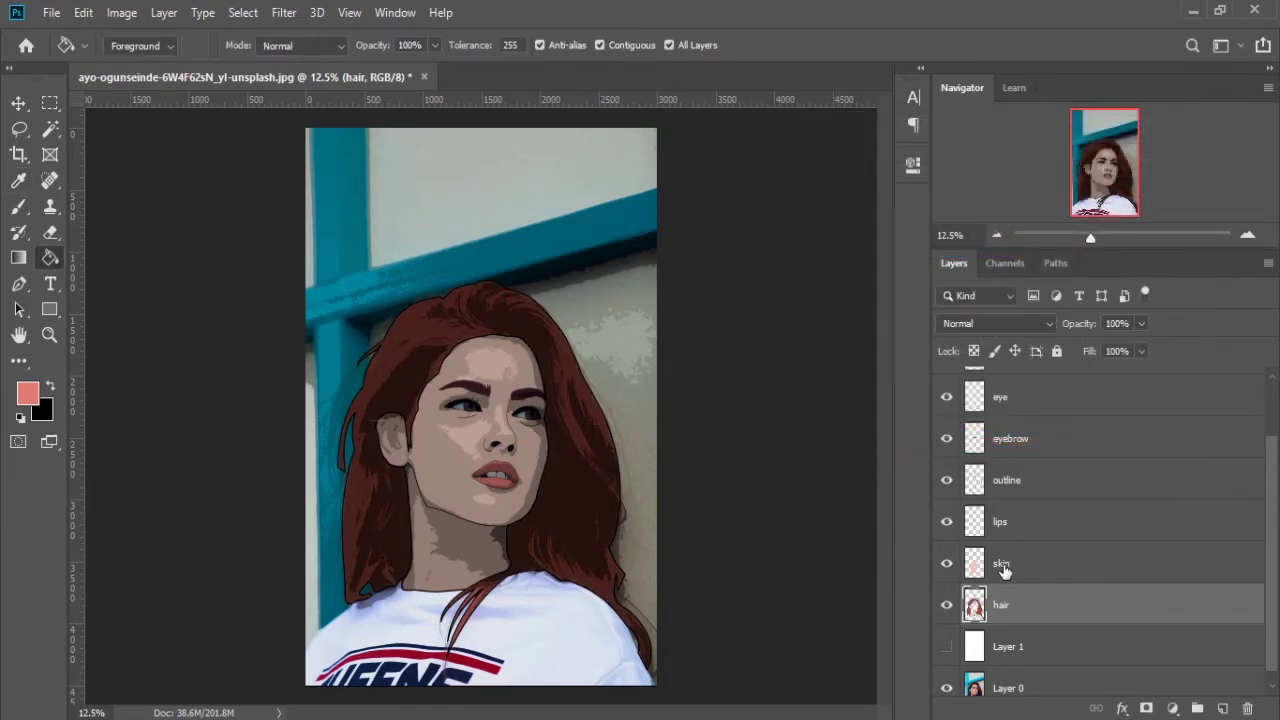
# Open Hue/Saturation for the skin layer and make first passes at hue, saturation and lightness
pyautogui.click(1012, 565)
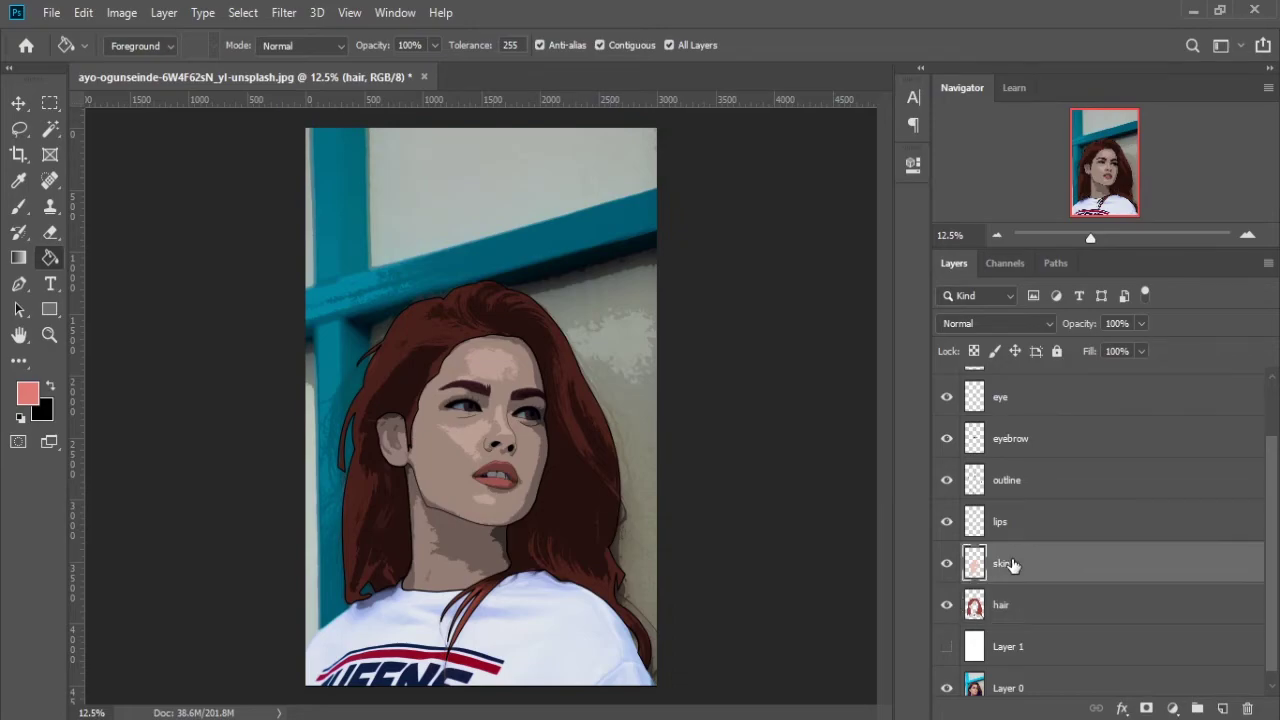
pyautogui.click(121, 13)
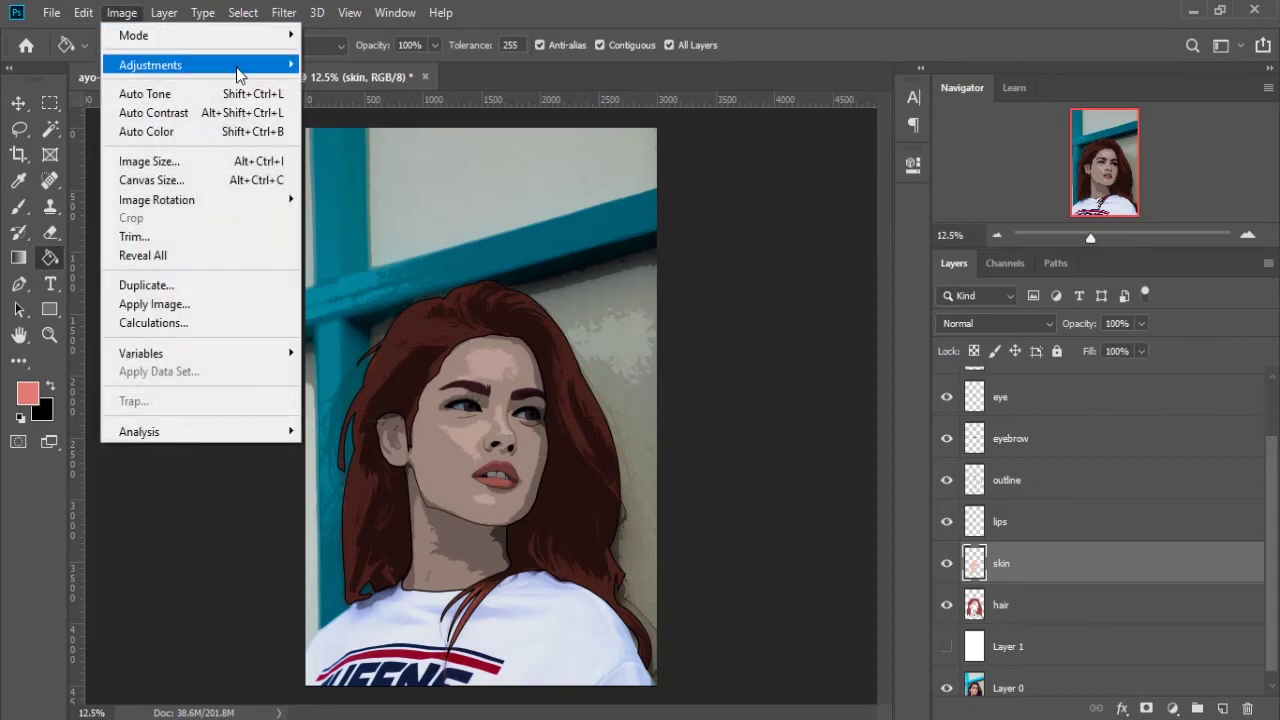
pyautogui.moveTo(150, 65)
pyautogui.click(345, 166)
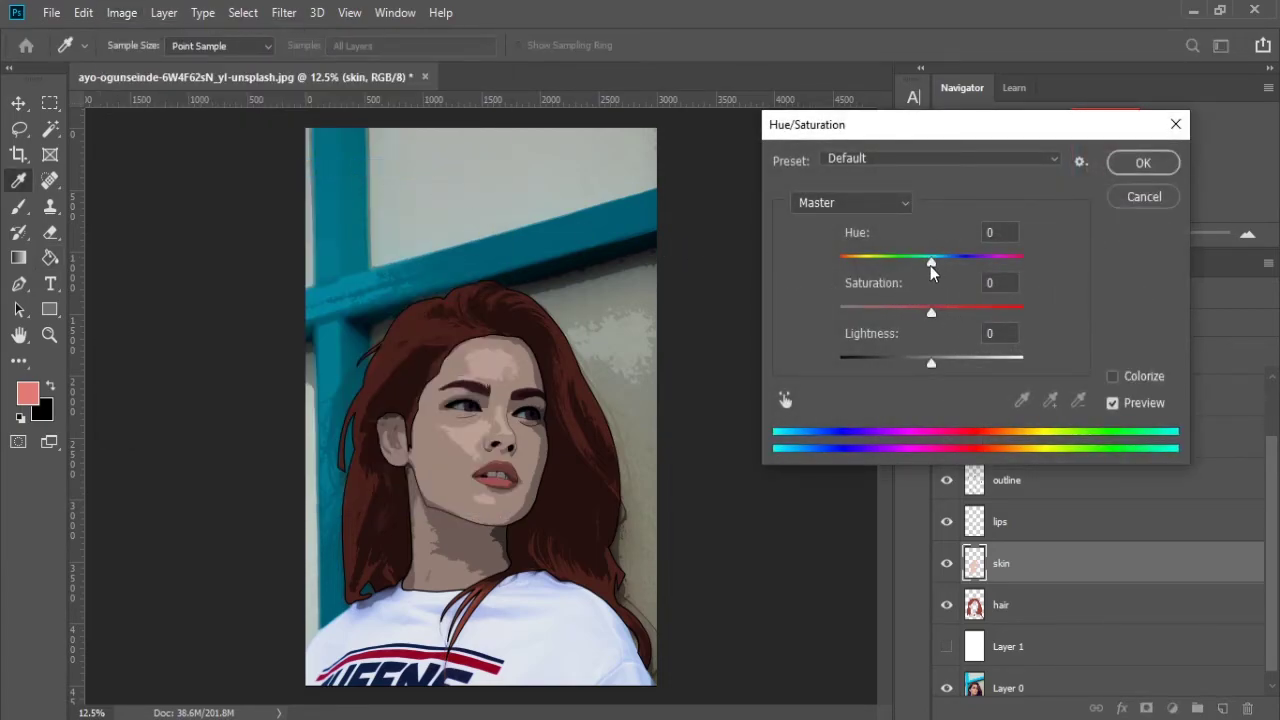
pyautogui.moveTo(930, 266); pyautogui.dragTo(944, 266)
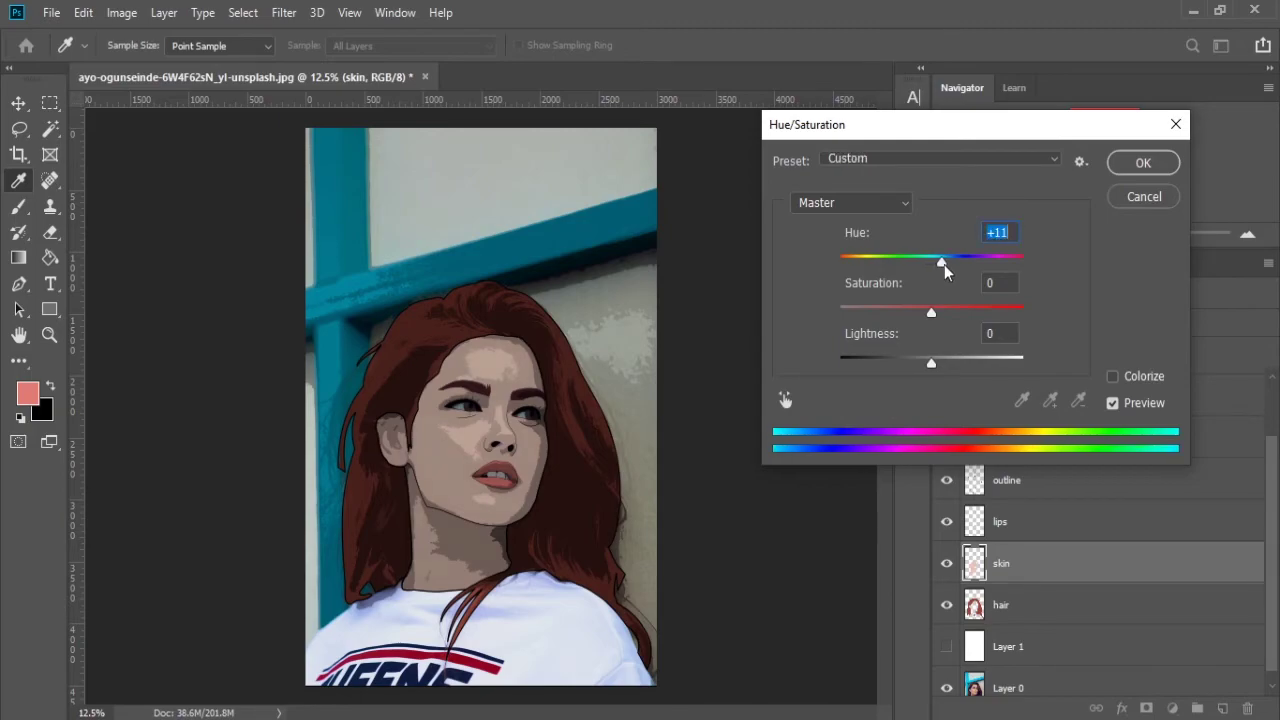
pyautogui.moveTo(944, 268); pyautogui.dragTo(929, 268)
pyautogui.click(938, 316)
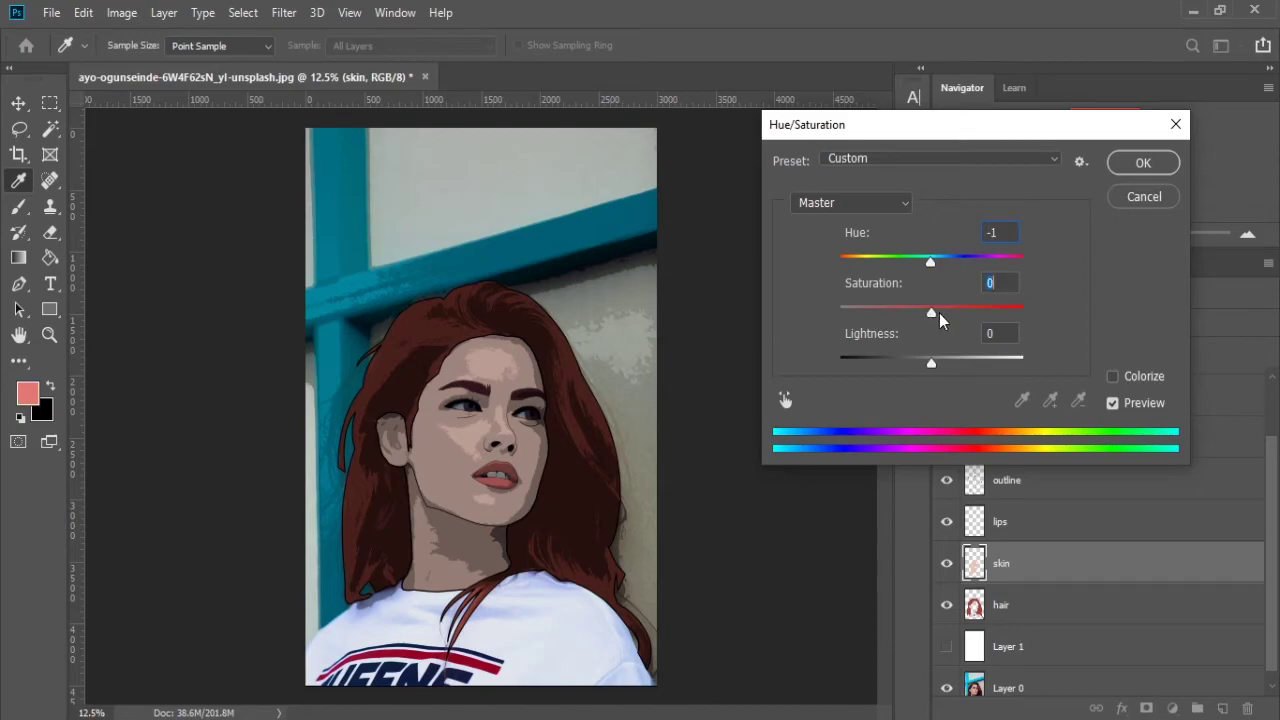
pyautogui.moveTo(938, 316)
pyautogui.mouseDown()
pyautogui.moveTo(978, 316)
pyautogui.moveTo(956, 310)
pyautogui.mouseUp()
pyautogui.moveTo(933, 363); pyautogui.dragTo(953, 370)
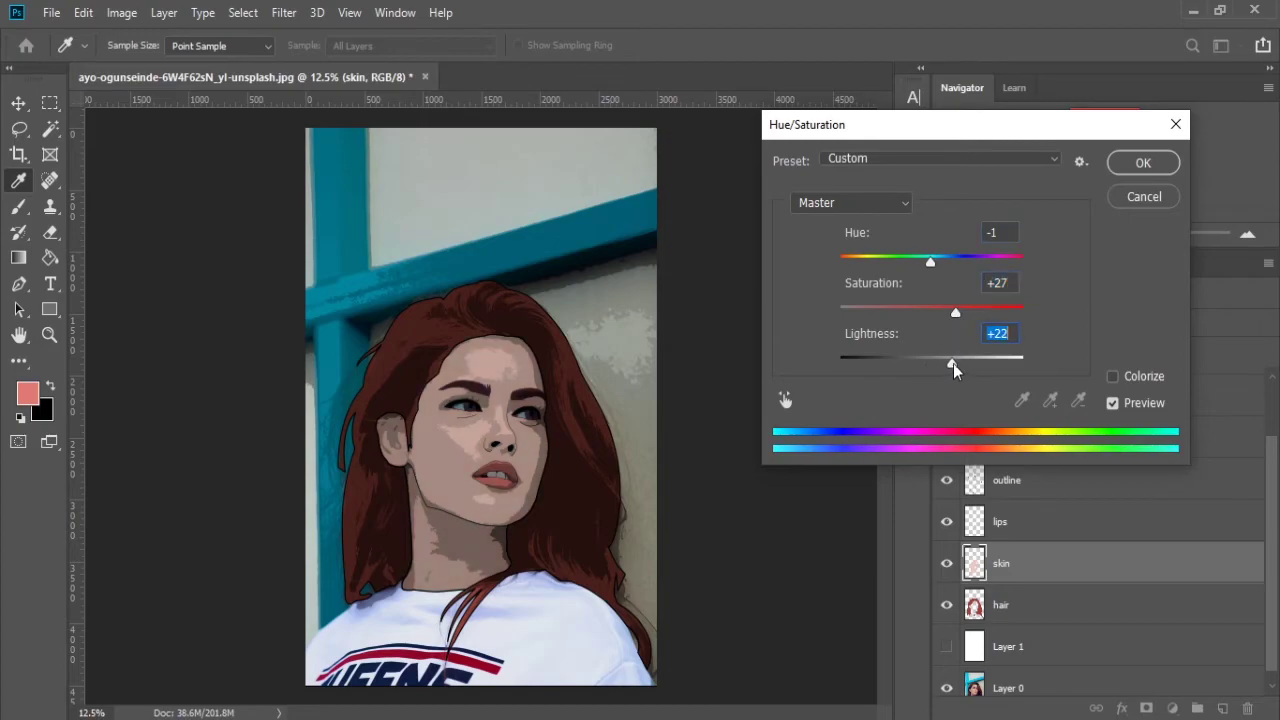
# Settle the skin at Hue +1, Saturation +41 and Lightness +23, undoing a Colorize trial
pyautogui.moveTo(960, 310)
pyautogui.mouseDown()
pyautogui.moveTo(945, 318)
pyautogui.moveTo(968, 314)
pyautogui.mouseUp()
pyautogui.moveTo(931, 264); pyautogui.dragTo(926, 270)
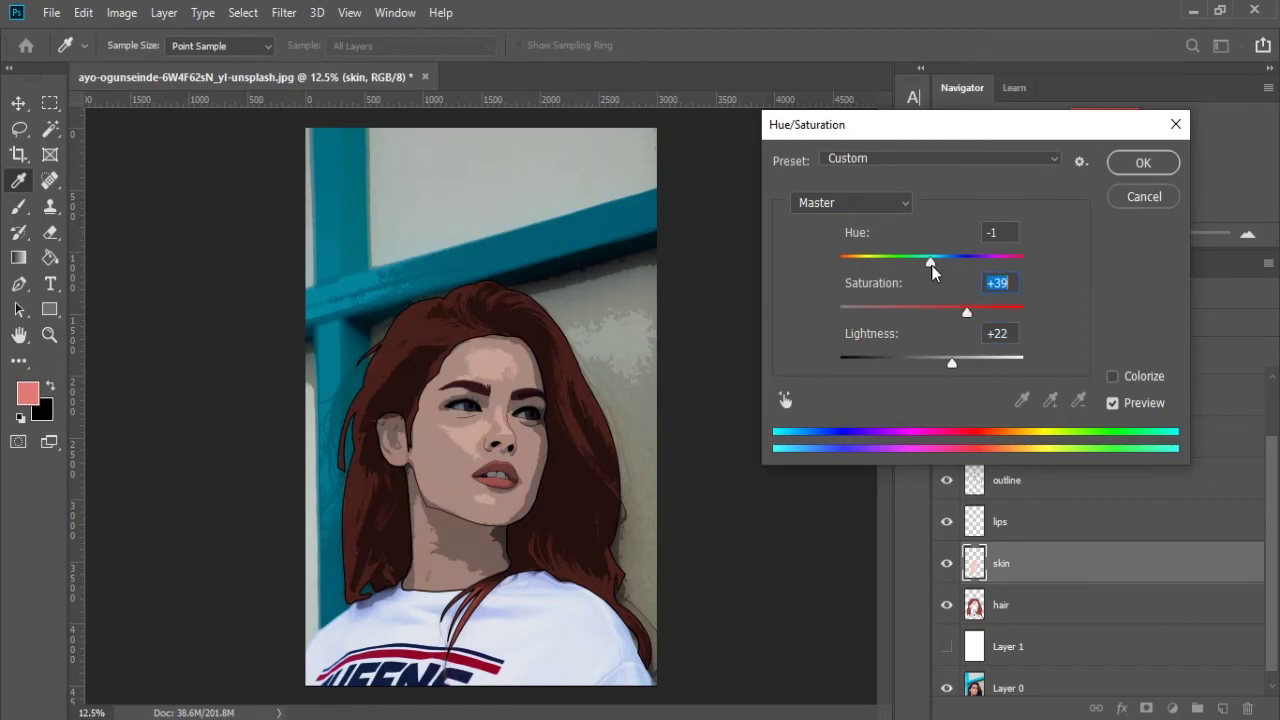
pyautogui.click(1112, 376)
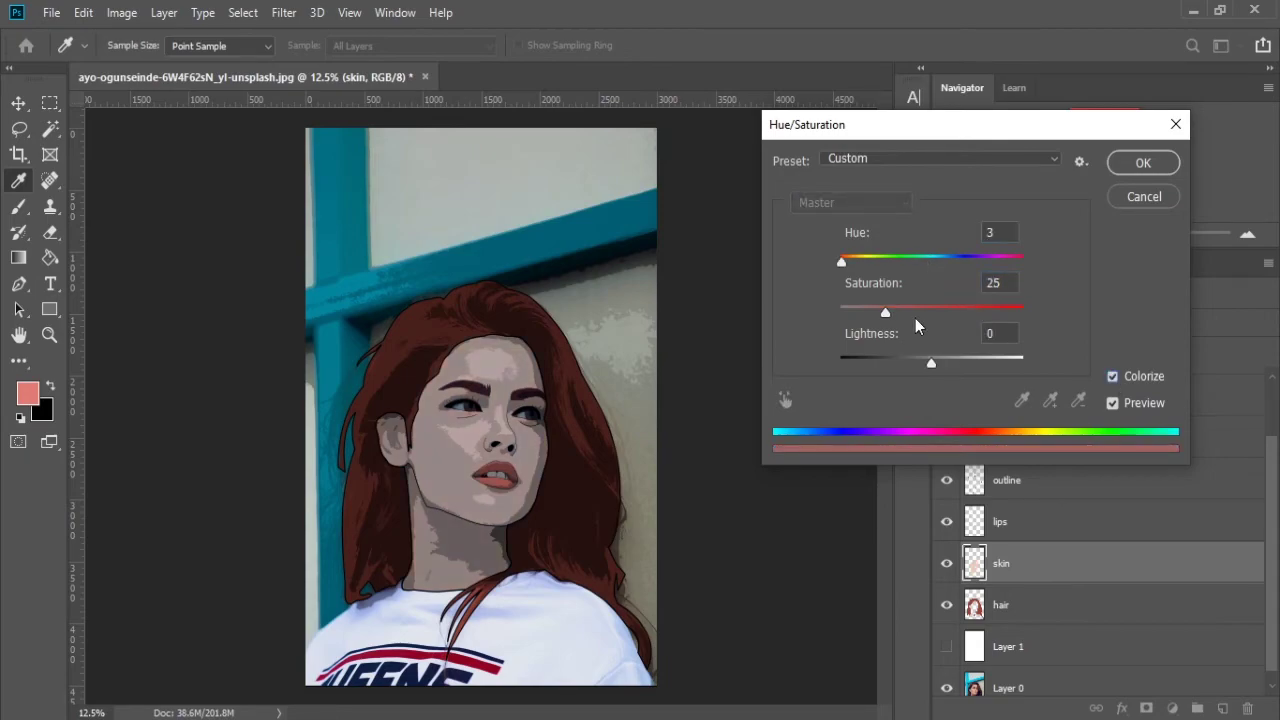
pyautogui.hotkey('ctrl', 'z')
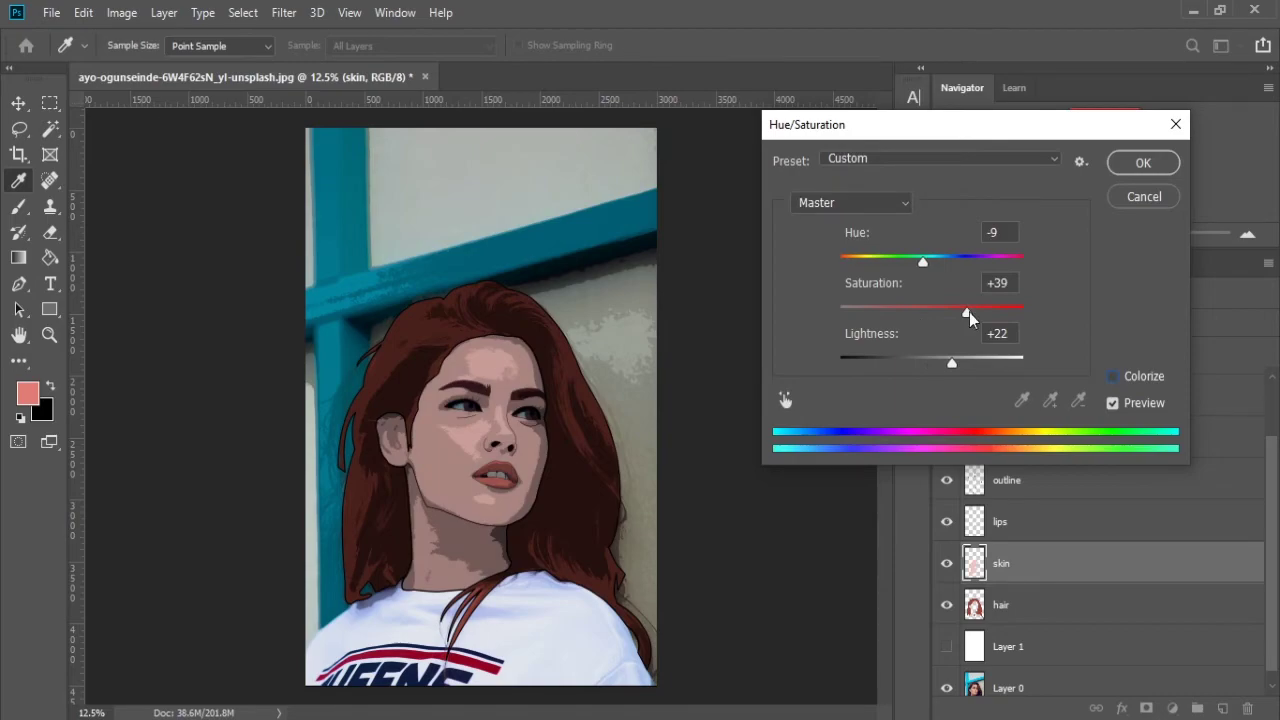
pyautogui.moveTo(968, 314); pyautogui.dragTo(975, 316)
pyautogui.moveTo(922, 265); pyautogui.dragTo(937, 265)
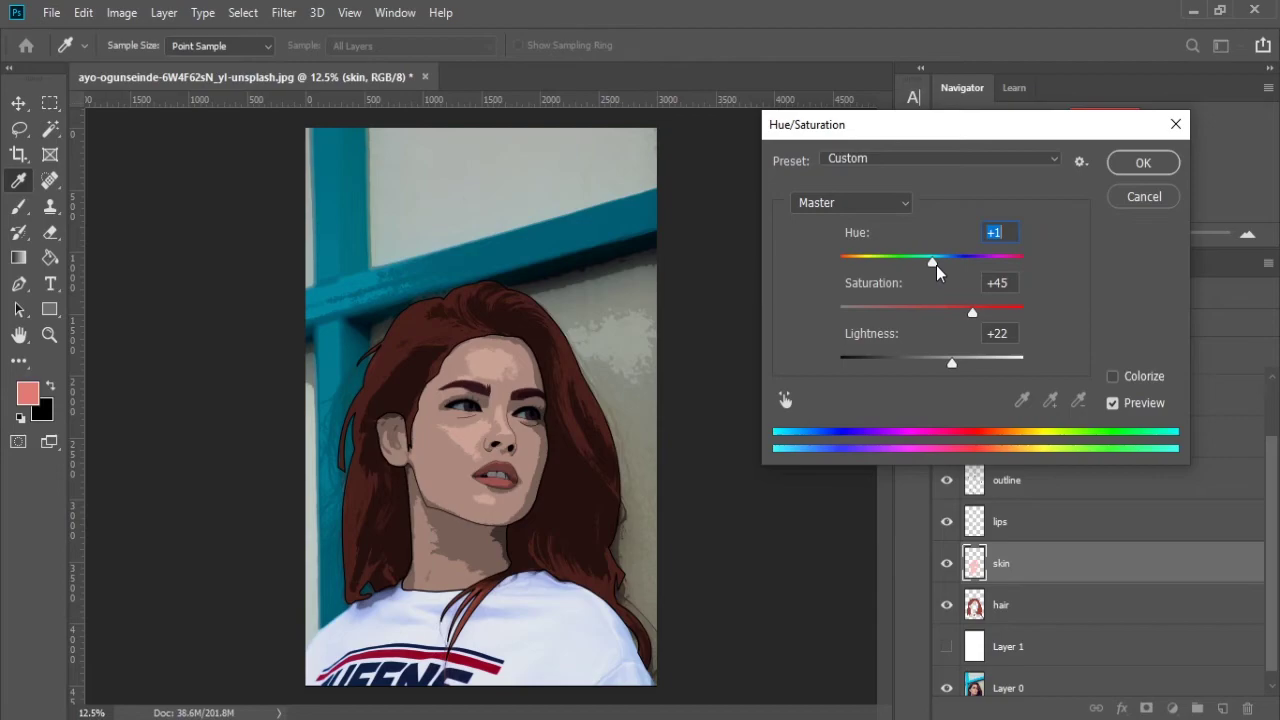
pyautogui.moveTo(972, 314); pyautogui.dragTo(962, 316)
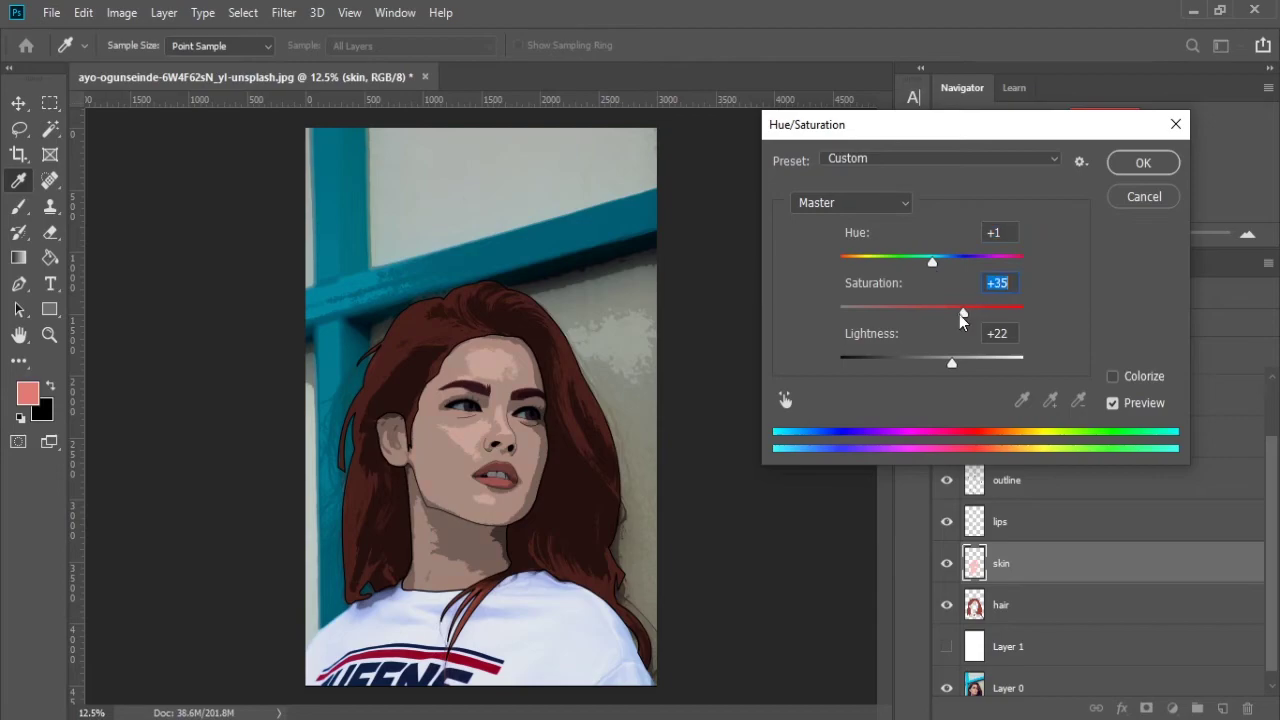
pyautogui.moveTo(961, 318); pyautogui.dragTo(970, 317)
pyautogui.press('Tab')
pyautogui.press('Up')
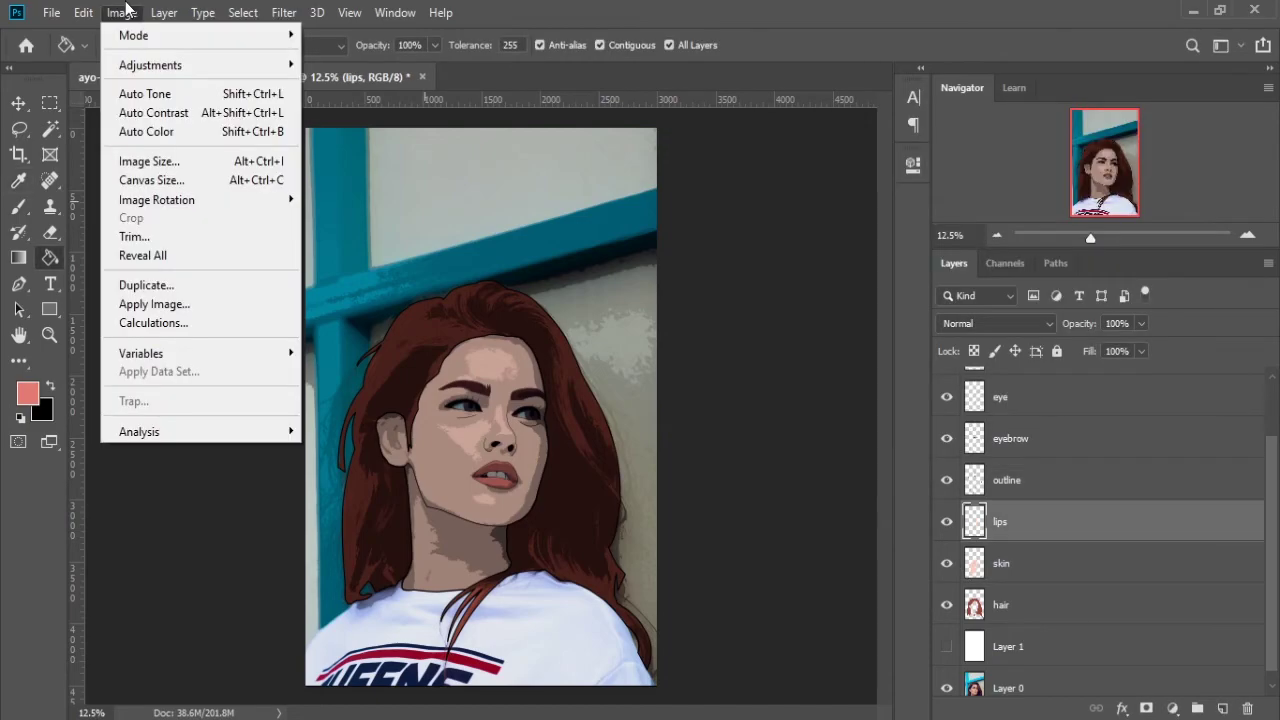
pyautogui.moveTo(150, 65)
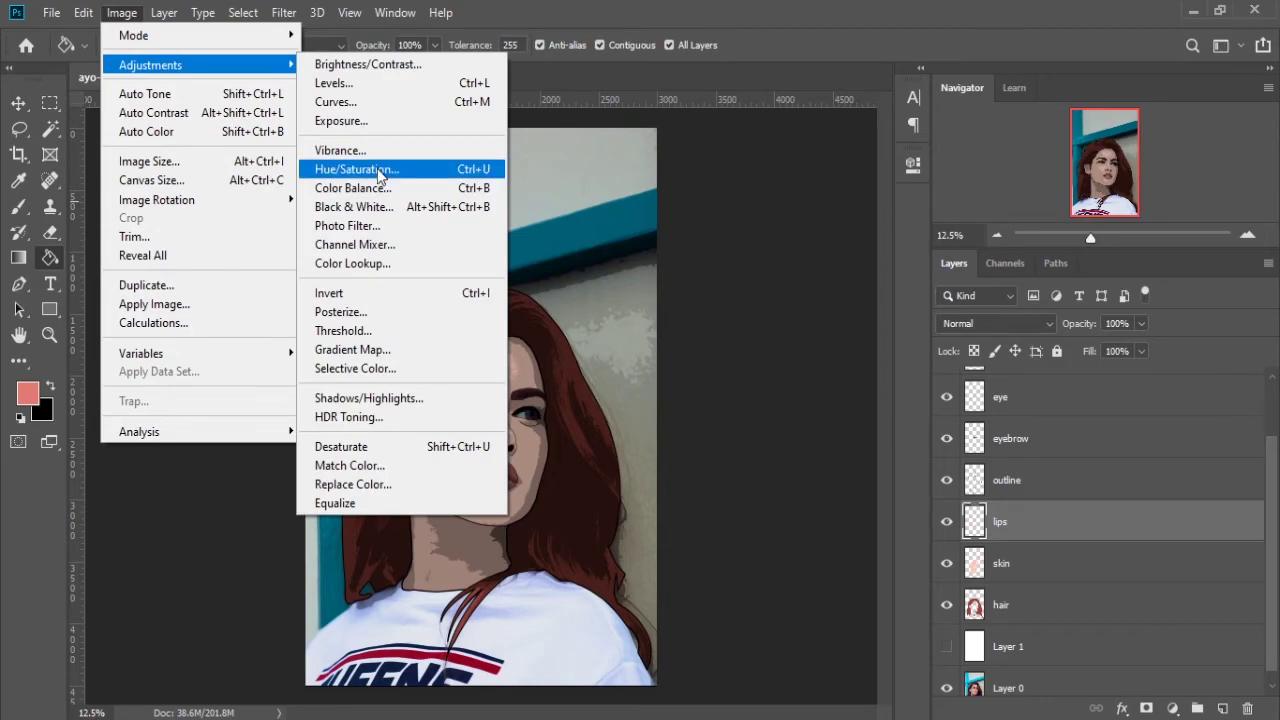
# Open Hue/Saturation on the lips layer to make them a brighter coral red
pyautogui.click(380, 175)
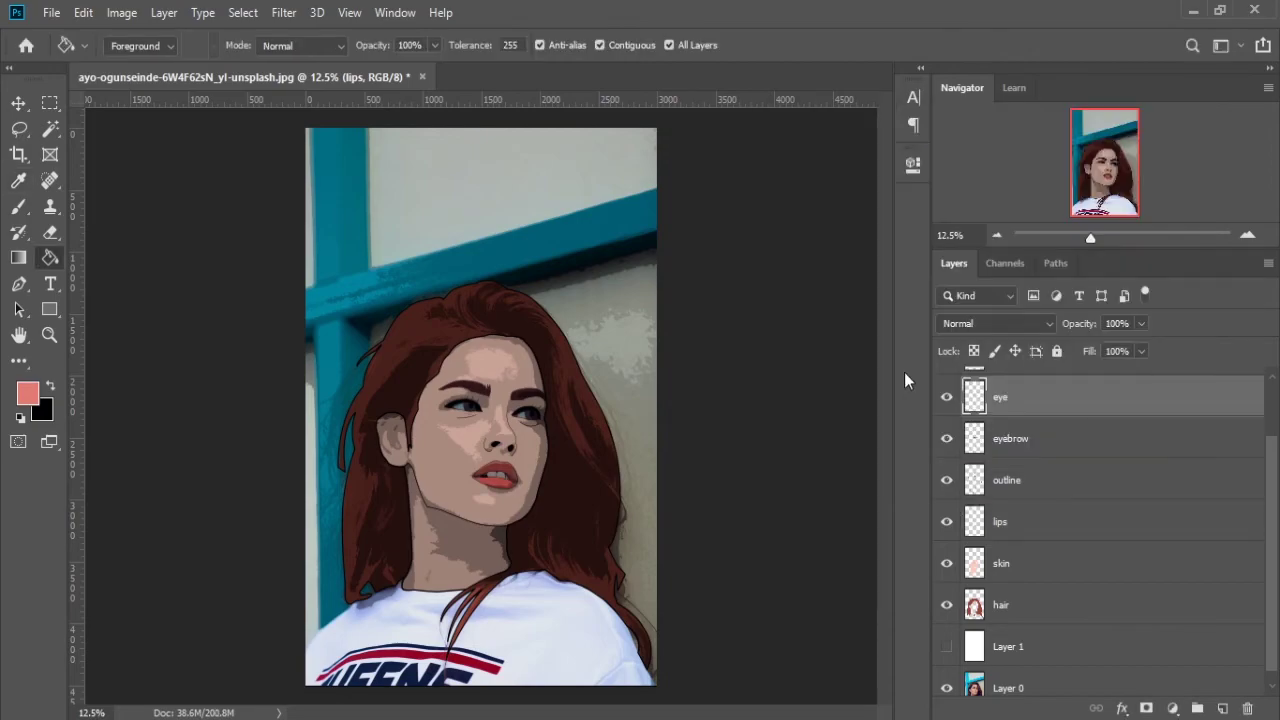
# Open Hue/Saturation (Ctrl+U) for the eye layer, raise saturation and zoom in on the eyes
pyautogui.click(117, 13)
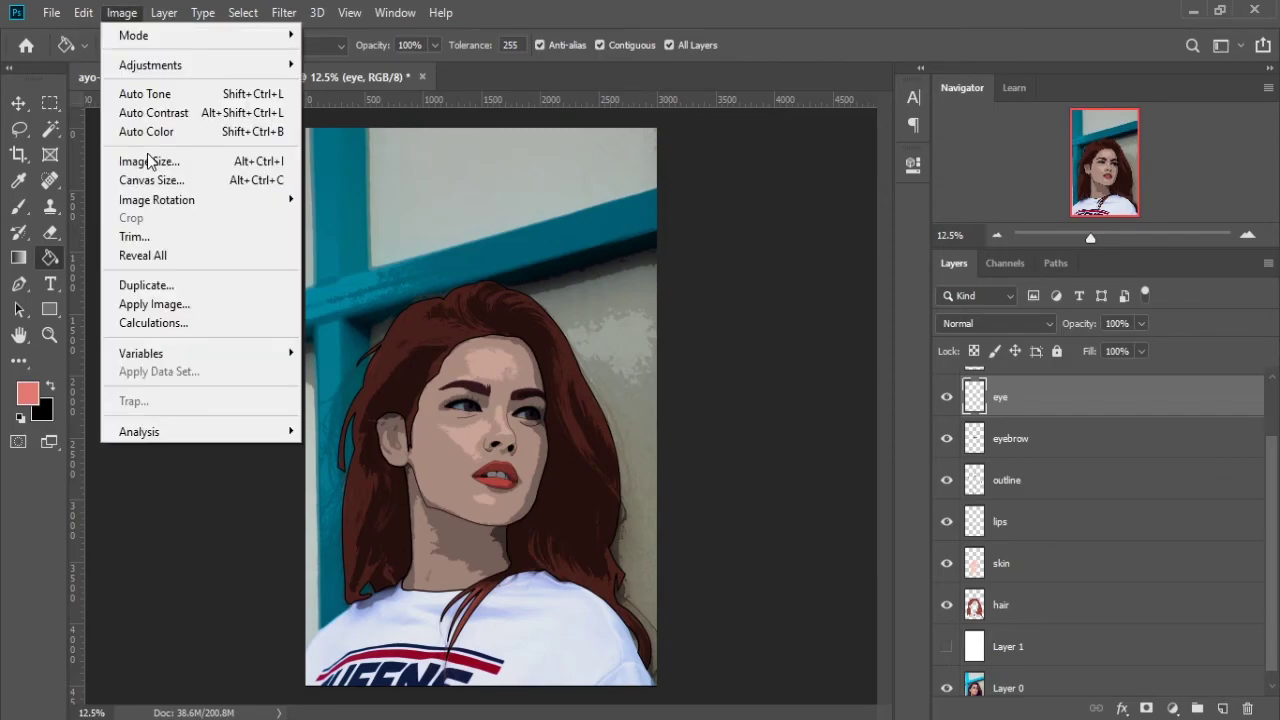
pyautogui.press('Escape')
pyautogui.hotkey('ctrl', 'u')
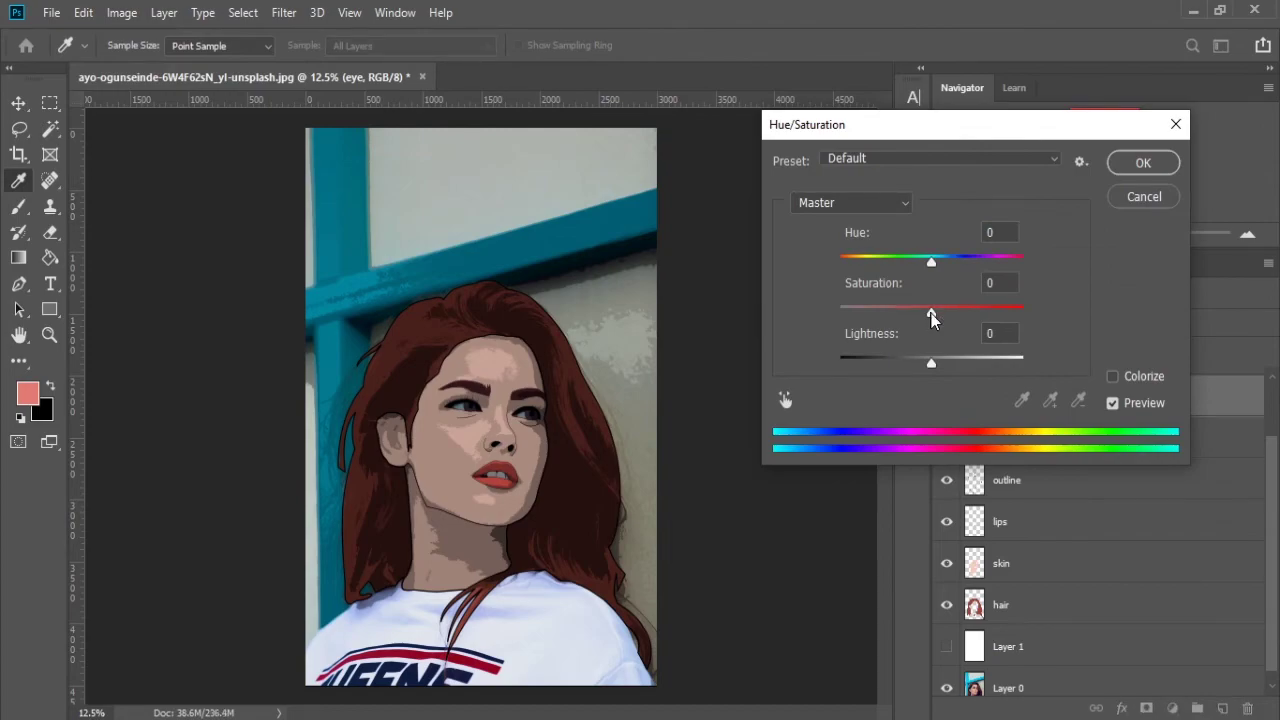
pyautogui.moveTo(931, 315); pyautogui.dragTo(969, 315)
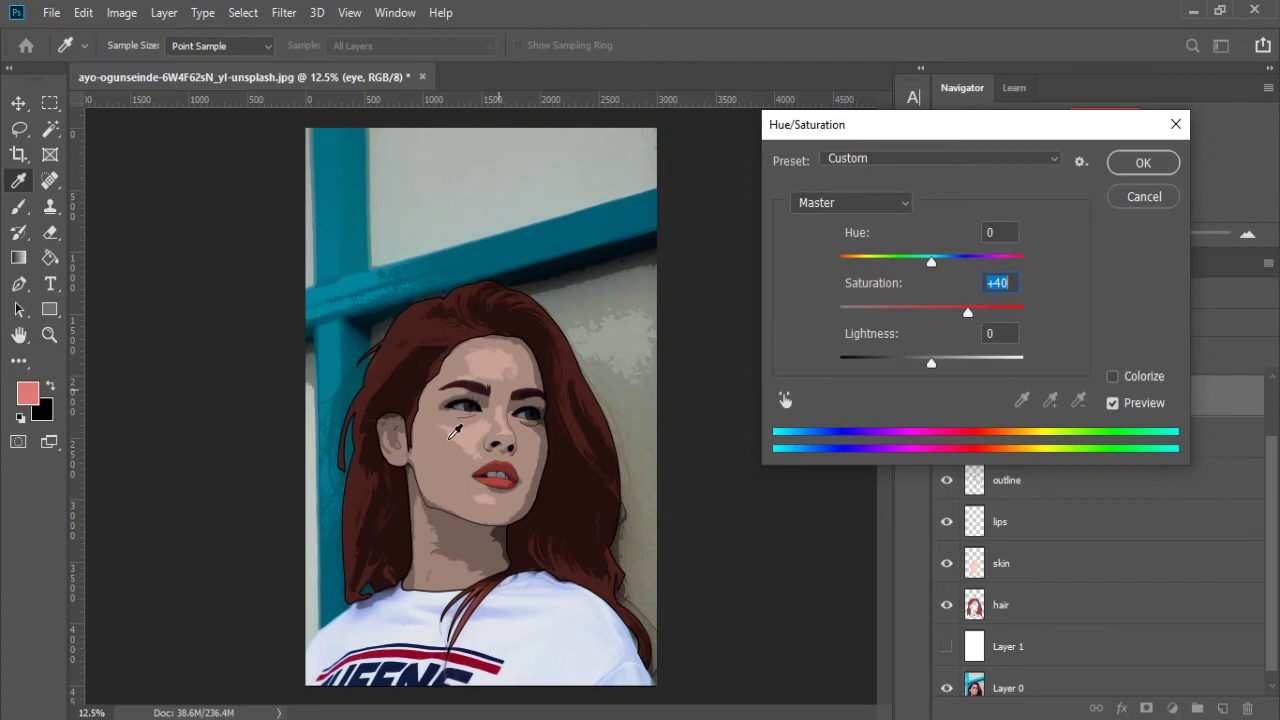
pyautogui.hotkey('ctrl', '+')
pyautogui.hotkey('ctrl', '+')
pyautogui.hotkey('ctrl', '+')
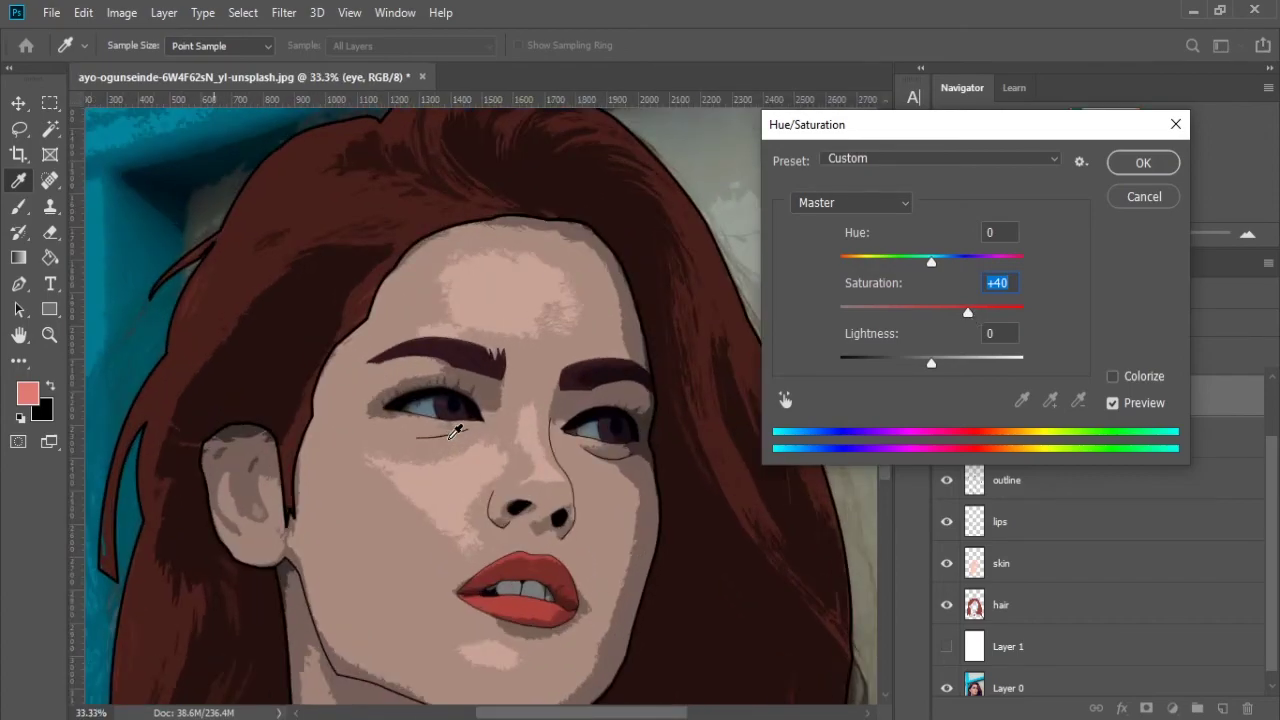
pyautogui.hotkey('ctrl', '+')
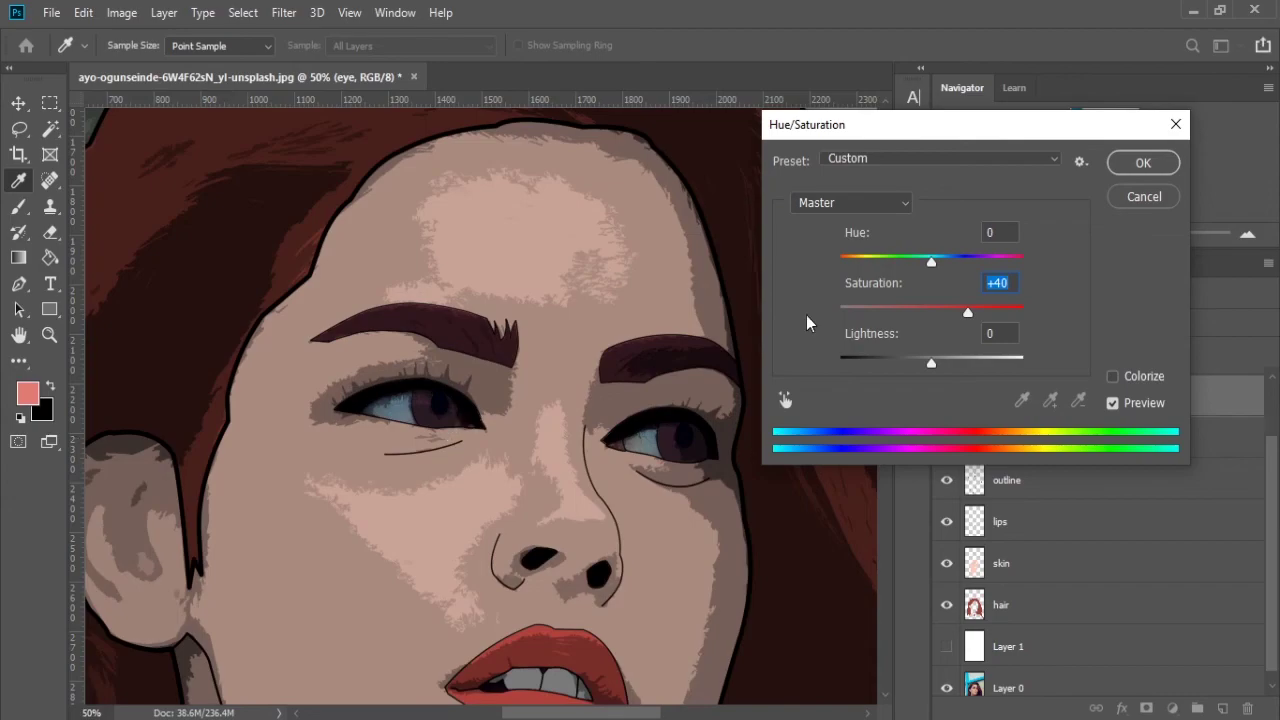
# Colorize the irises warm brown at Hue 15, Saturation +51, then zoom back out
pyautogui.moveTo(931, 262); pyautogui.dragTo(945, 262)
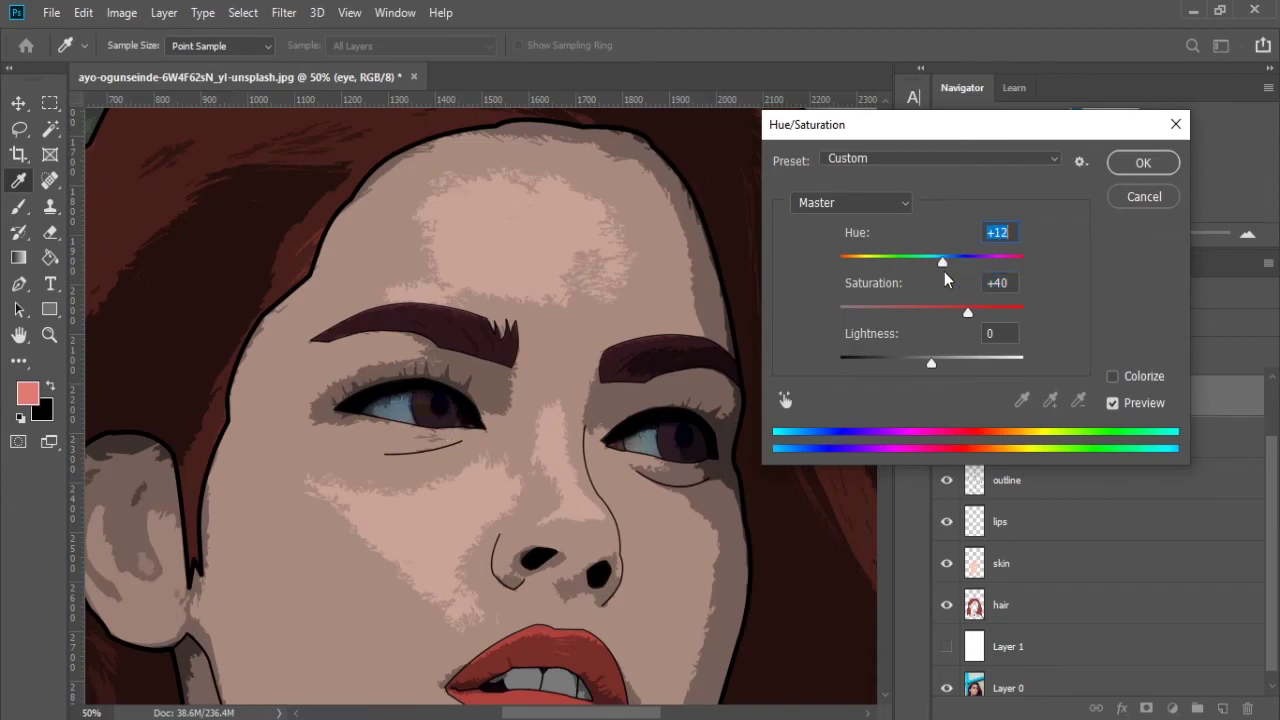
pyautogui.moveTo(967, 312); pyautogui.dragTo(933, 312)
pyautogui.hotkey('alt', 'o')
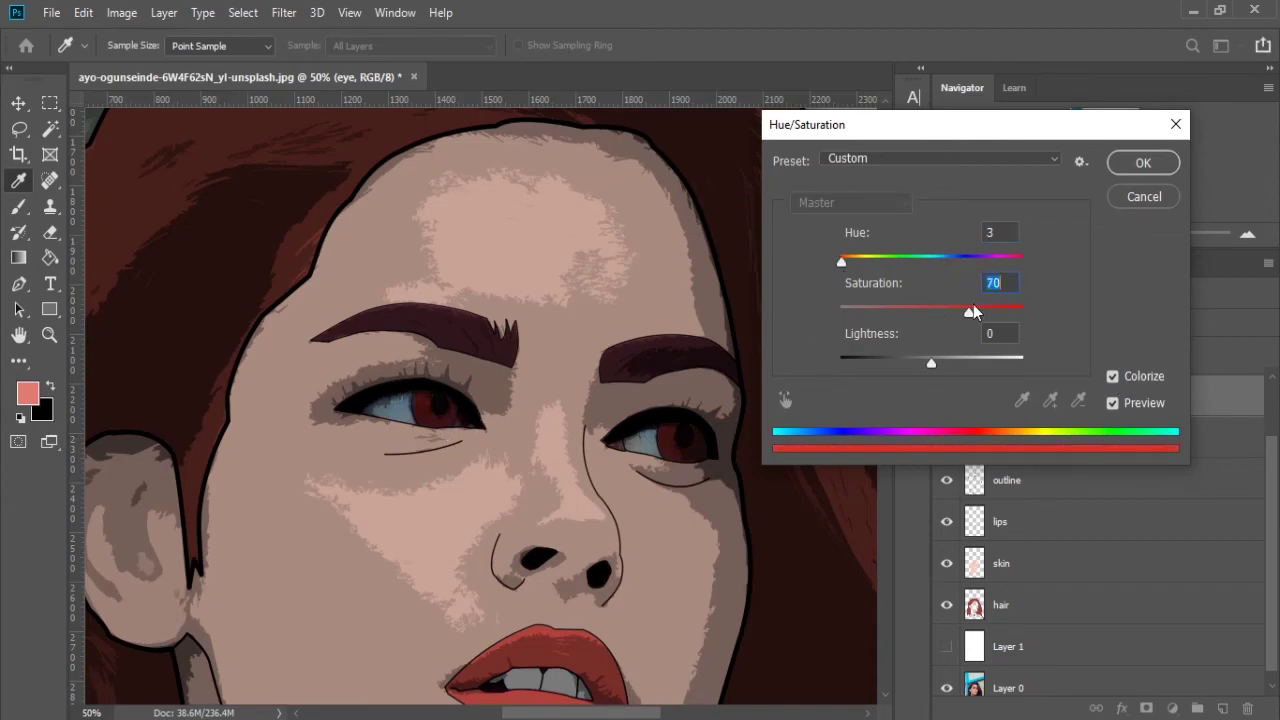
pyautogui.moveTo(841, 262)
pyautogui.mouseDown()
pyautogui.moveTo(938, 258)
pyautogui.moveTo(847, 260)
pyautogui.mouseUp()
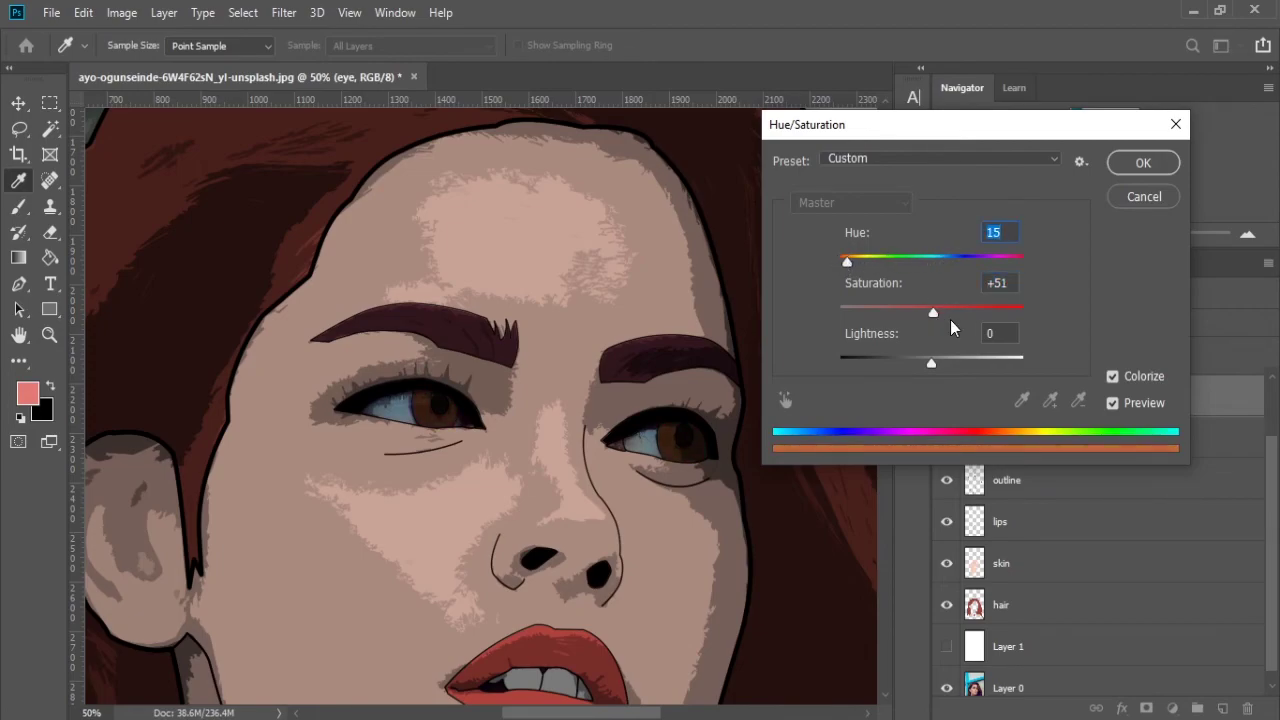
pyautogui.click(1142, 163)
pyautogui.press('g')
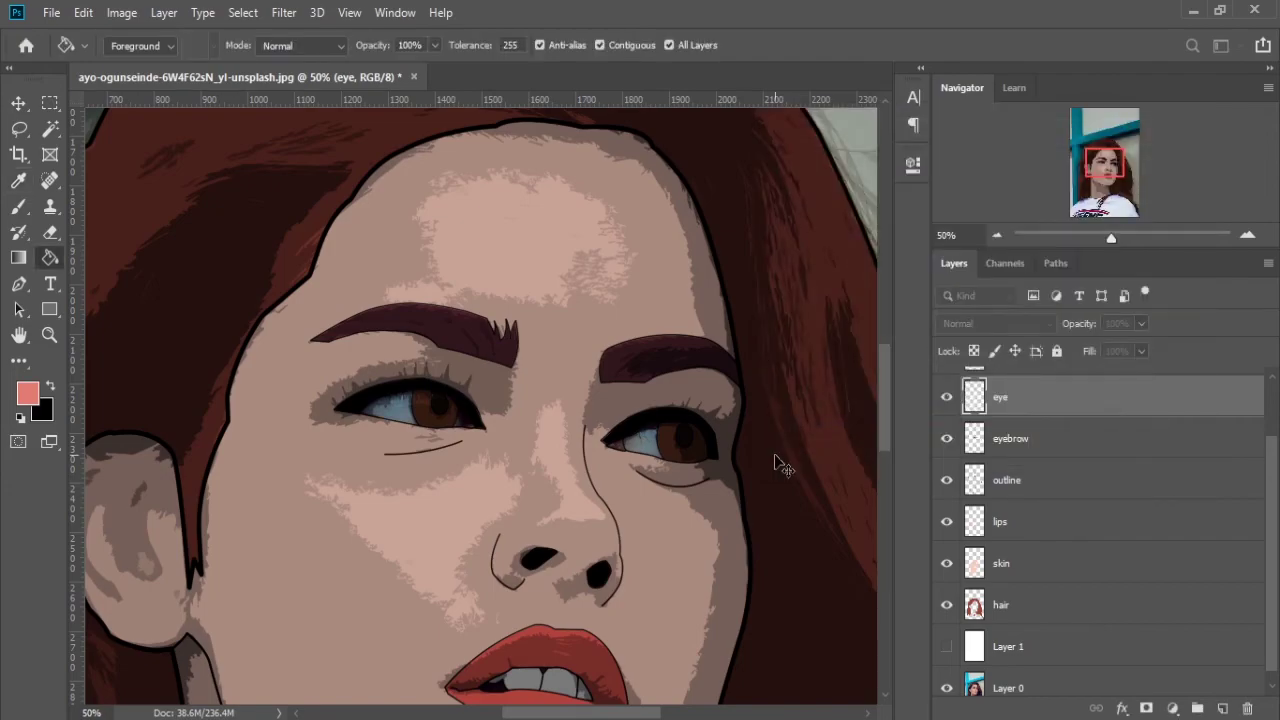
pyautogui.keyDown('alt'); pyautogui.scroll(-2, 775, 455); pyautogui.keyUp('alt')
pyautogui.keyDown('alt'); pyautogui.scroll(-2, 775, 455); pyautogui.keyUp('alt')
pyautogui.keyDown('alt'); pyautogui.scroll(-2, 775, 455); pyautogui.keyUp('alt')
pyautogui.keyDown('alt'); pyautogui.scroll(-1, 775, 458); pyautogui.keyUp('alt')
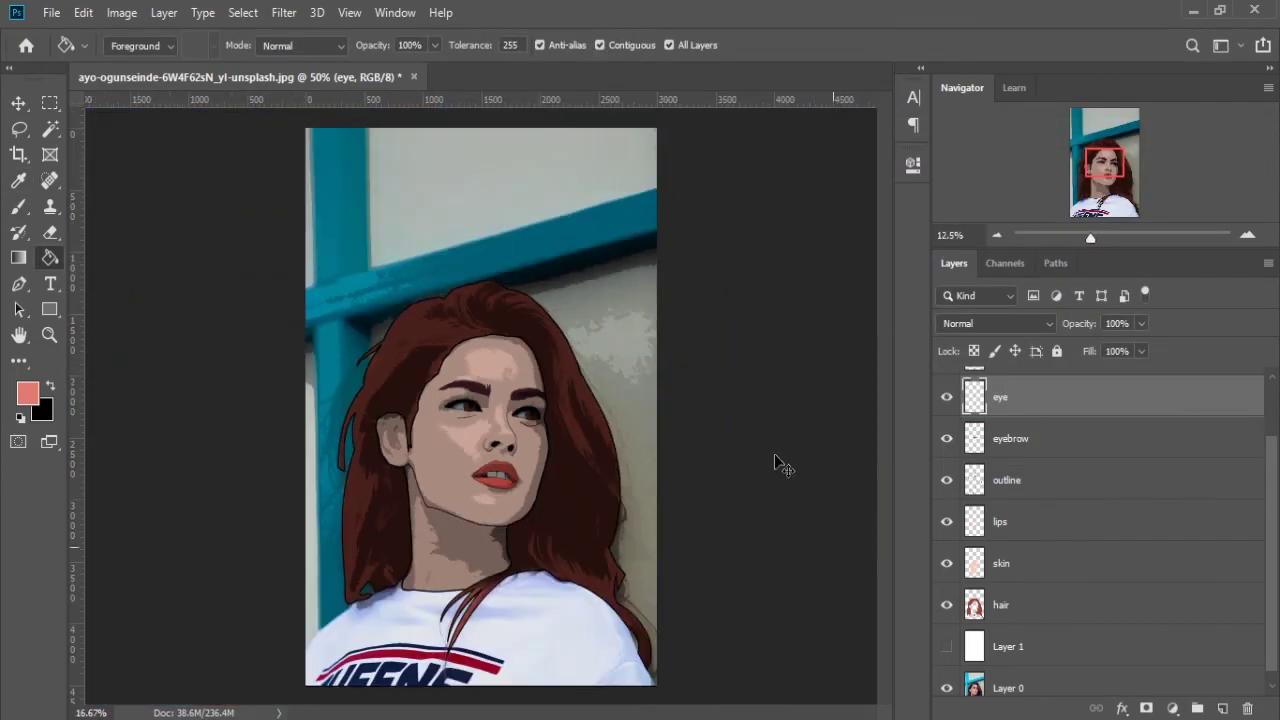
pyautogui.keyDown('alt'); pyautogui.scroll(-1, 775, 458); pyautogui.keyUp('alt')
pyautogui.keyDown('alt'); pyautogui.scroll(-1, 775, 458); pyautogui.keyUp('alt')
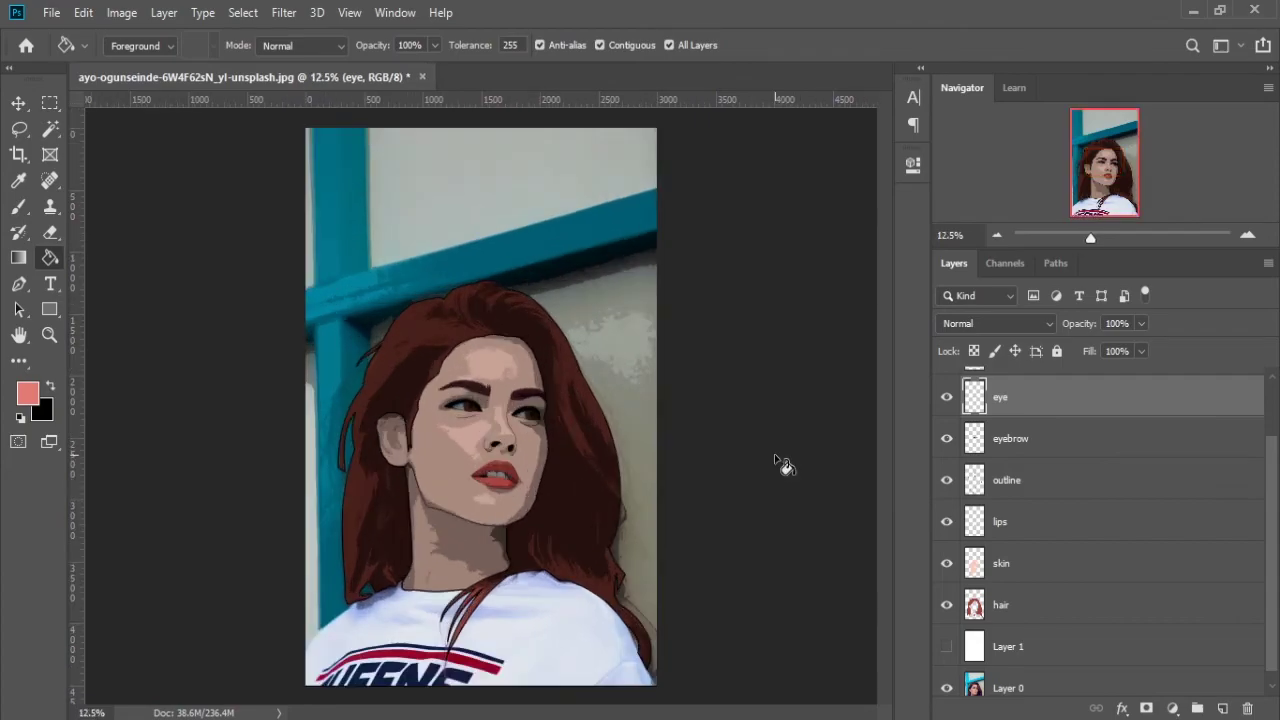
# Magic Wand the background wall on the outline layer, then give the details layer an inverted mask
pyautogui.moveTo(1272, 596); pyautogui.dragTo(1262, 482)
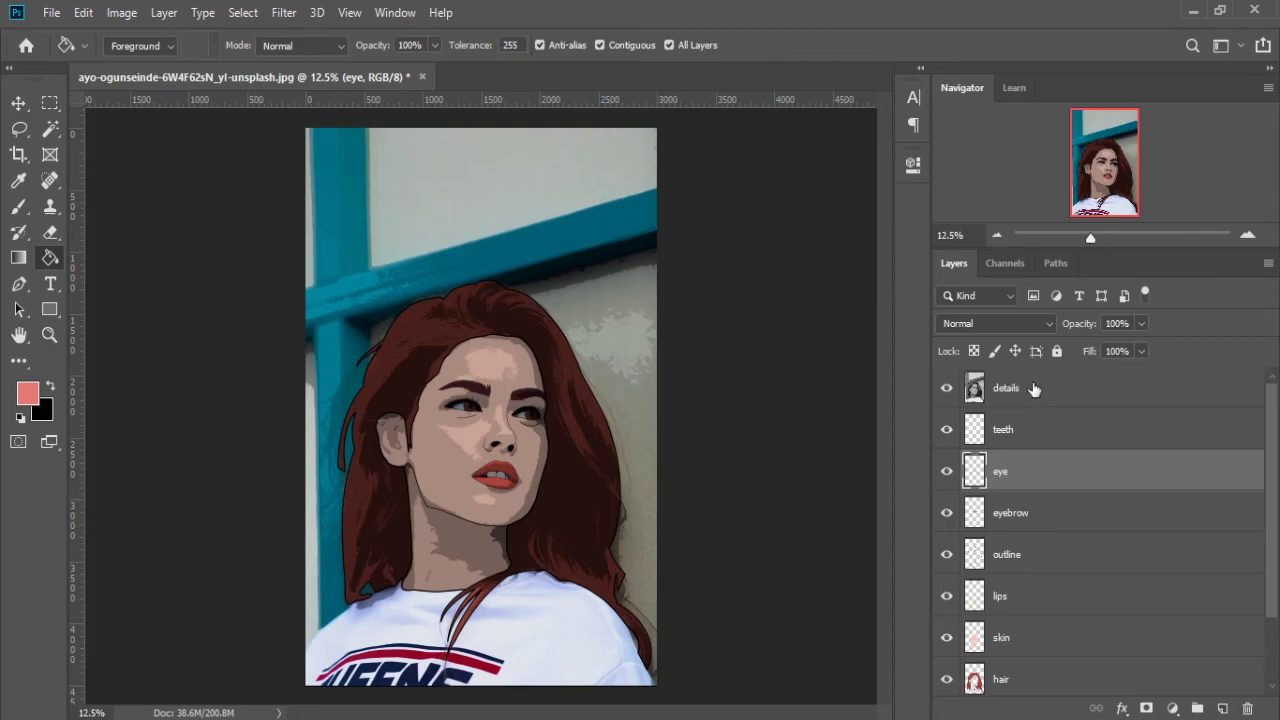
pyautogui.click(1005, 556)
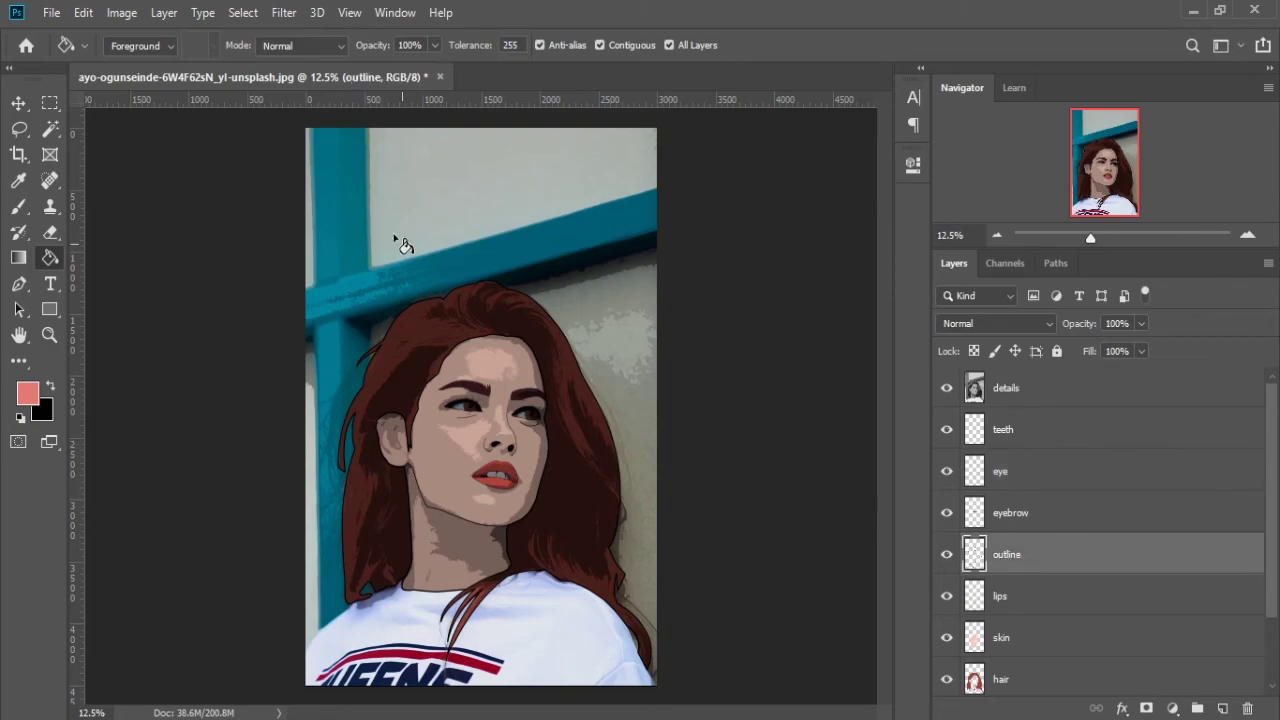
pyautogui.click(50, 128)
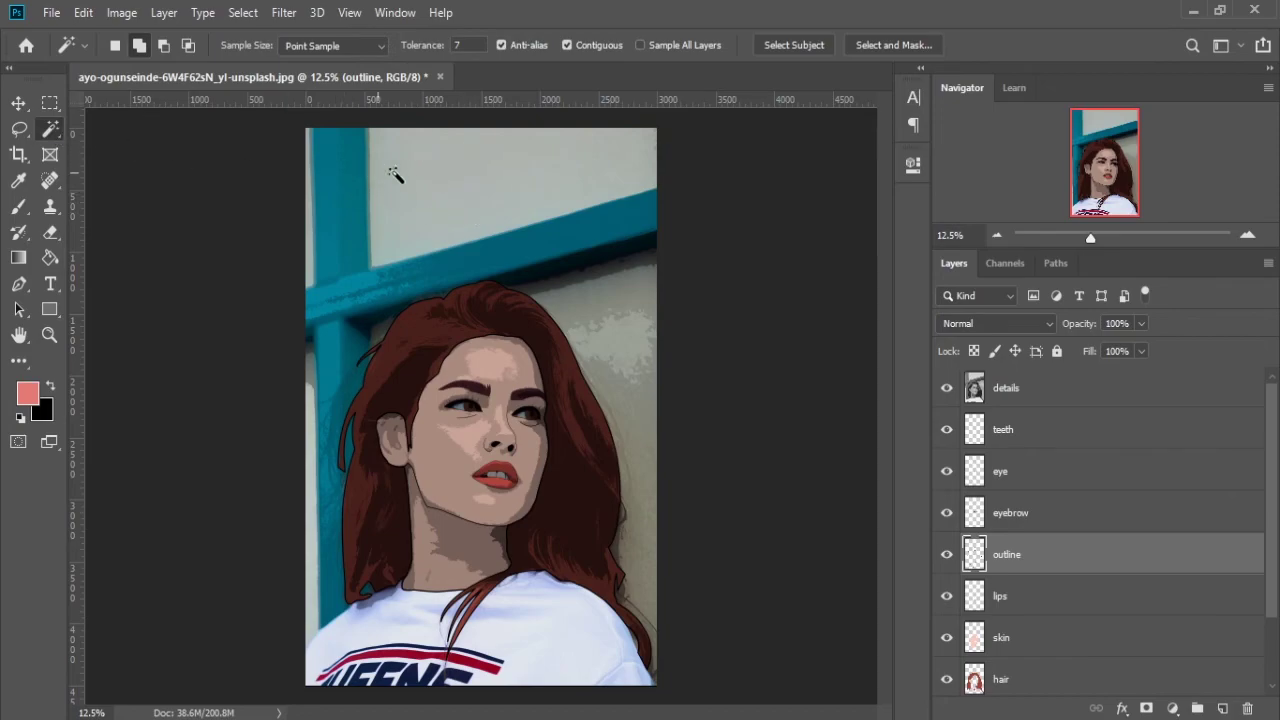
pyautogui.click(449, 175)
pyautogui.click(1052, 397)
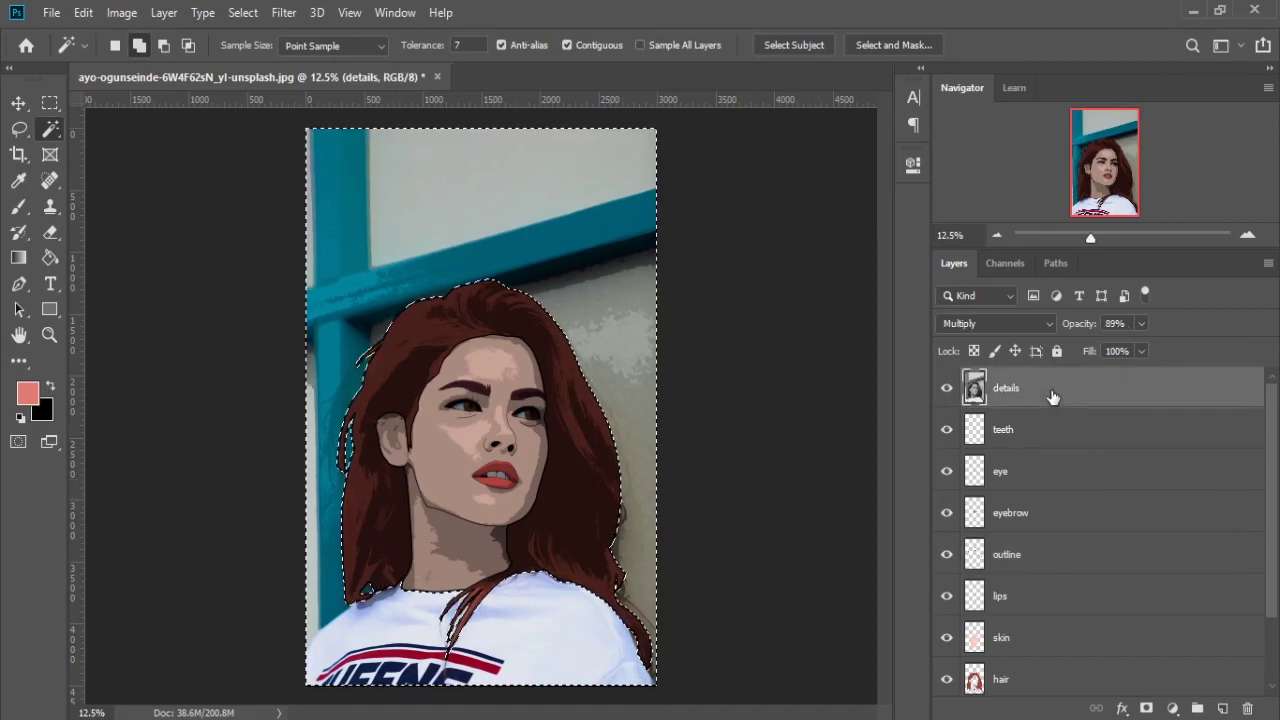
pyautogui.click(1147, 710)
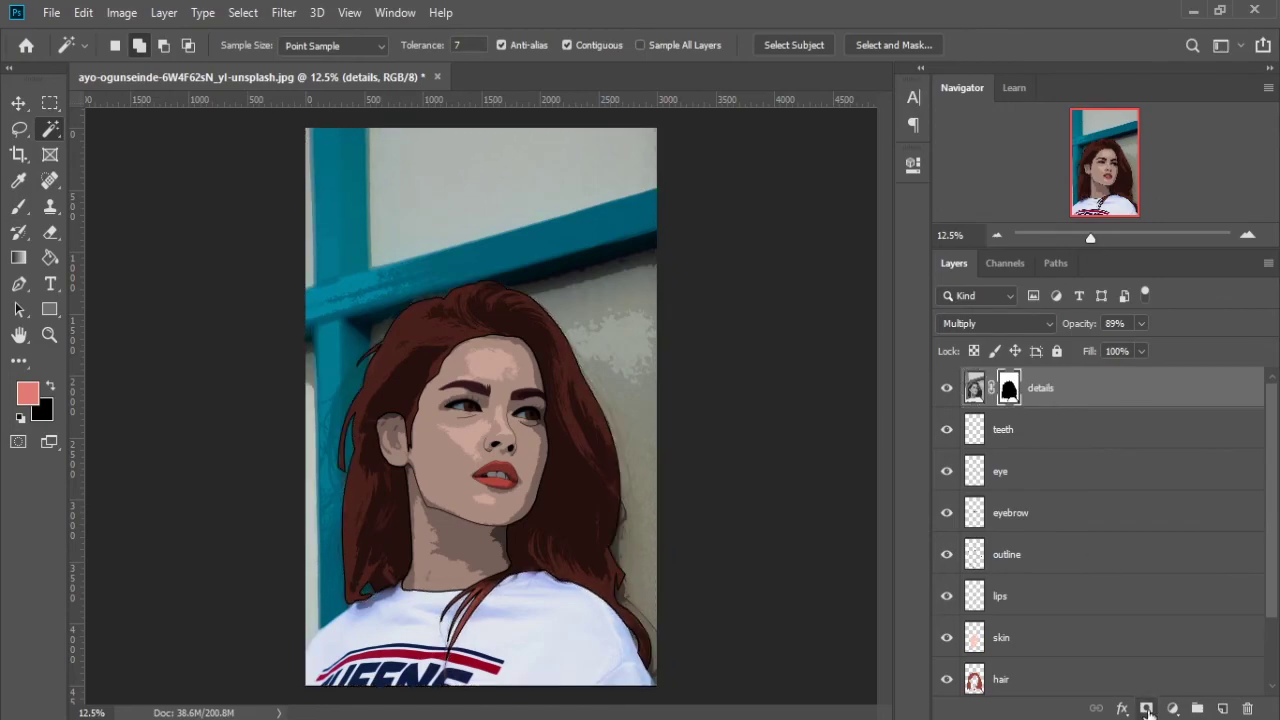
pyautogui.hotkey('ctrl', 'i')
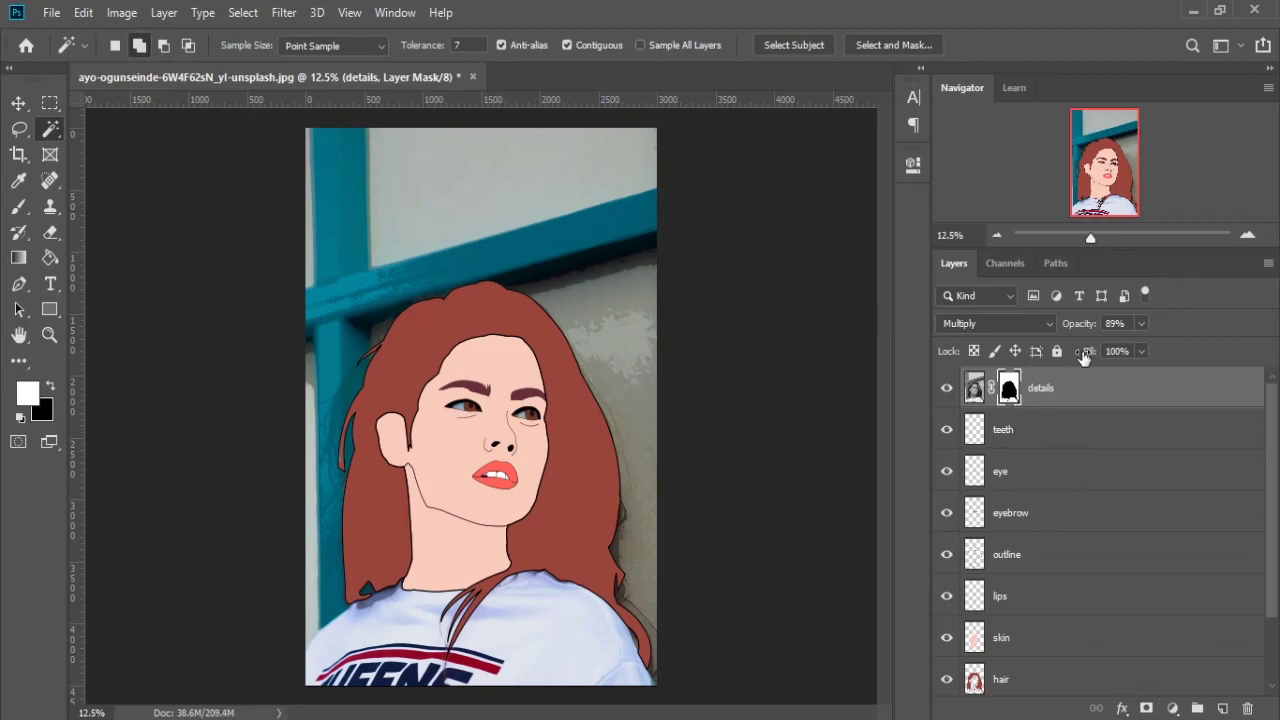
pyautogui.hotkey('ctrl', 'i')
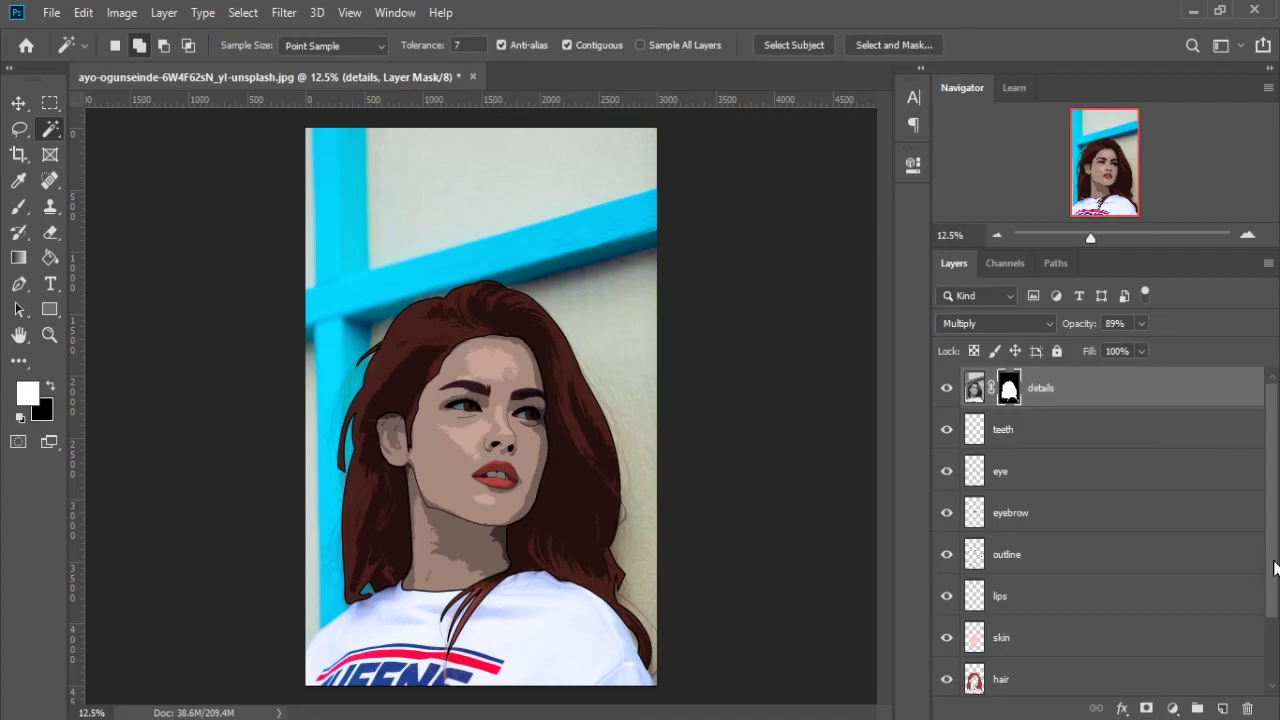
# Hide the Layer 0 photo and show the white Layer 1, checking the whole canvas
pyautogui.moveTo(1274, 567); pyautogui.dragTo(1274, 627)
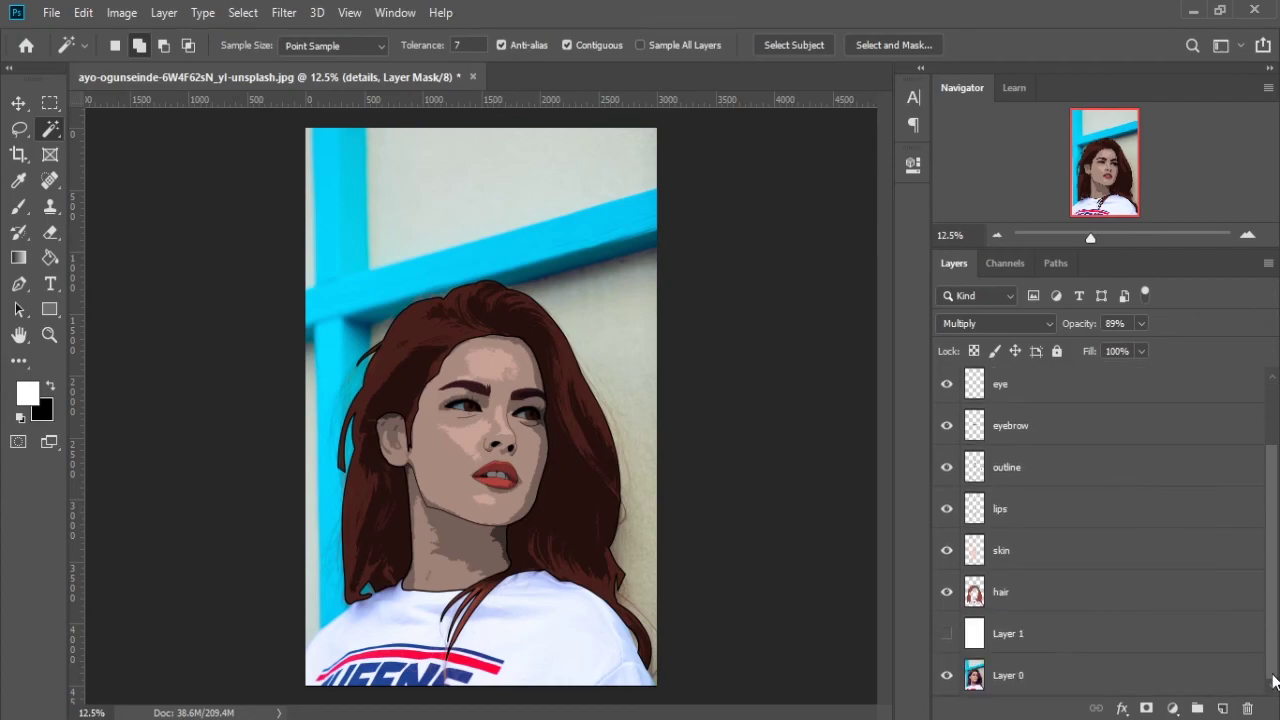
pyautogui.click(947, 677)
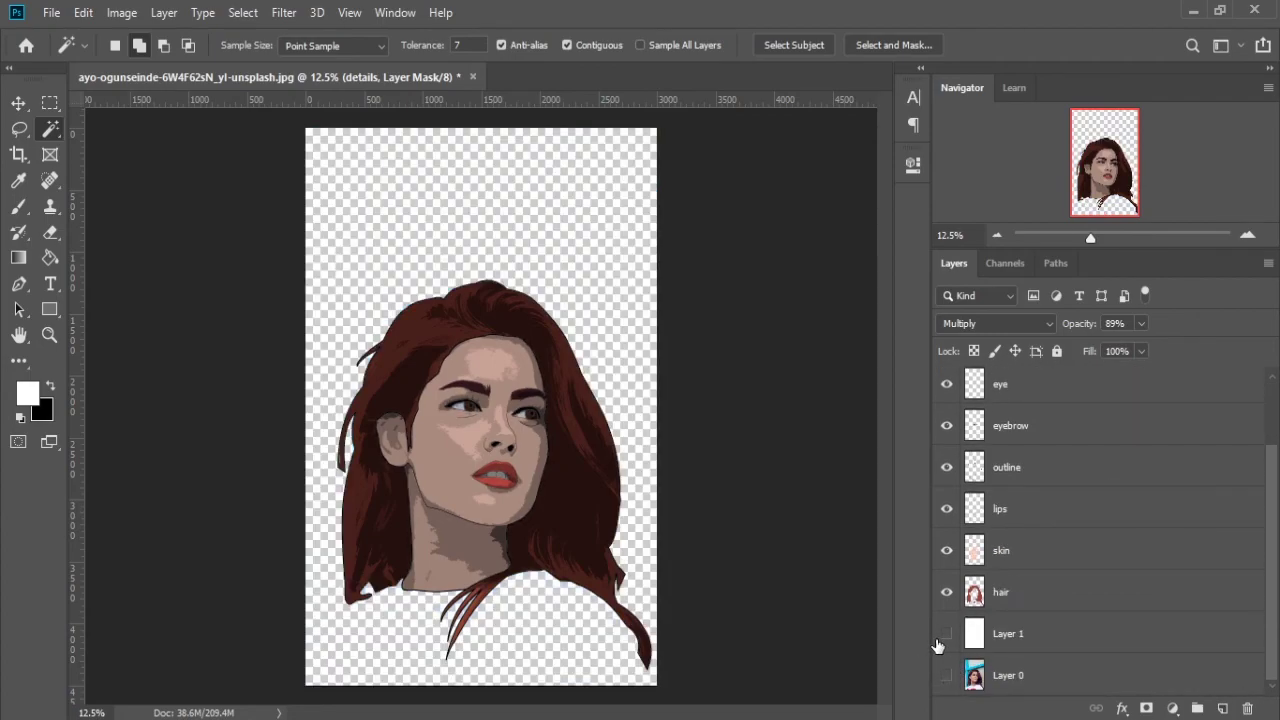
pyautogui.click(946, 635)
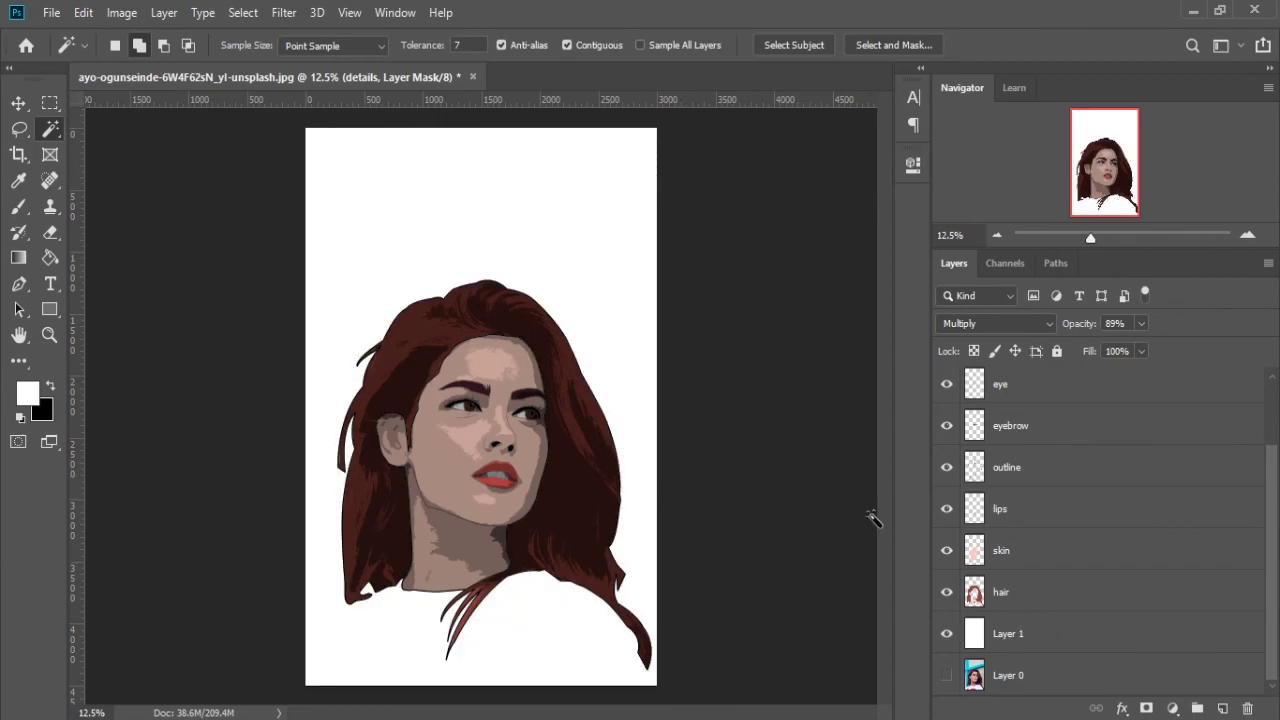
pyautogui.hotkey('ctrl', '-')
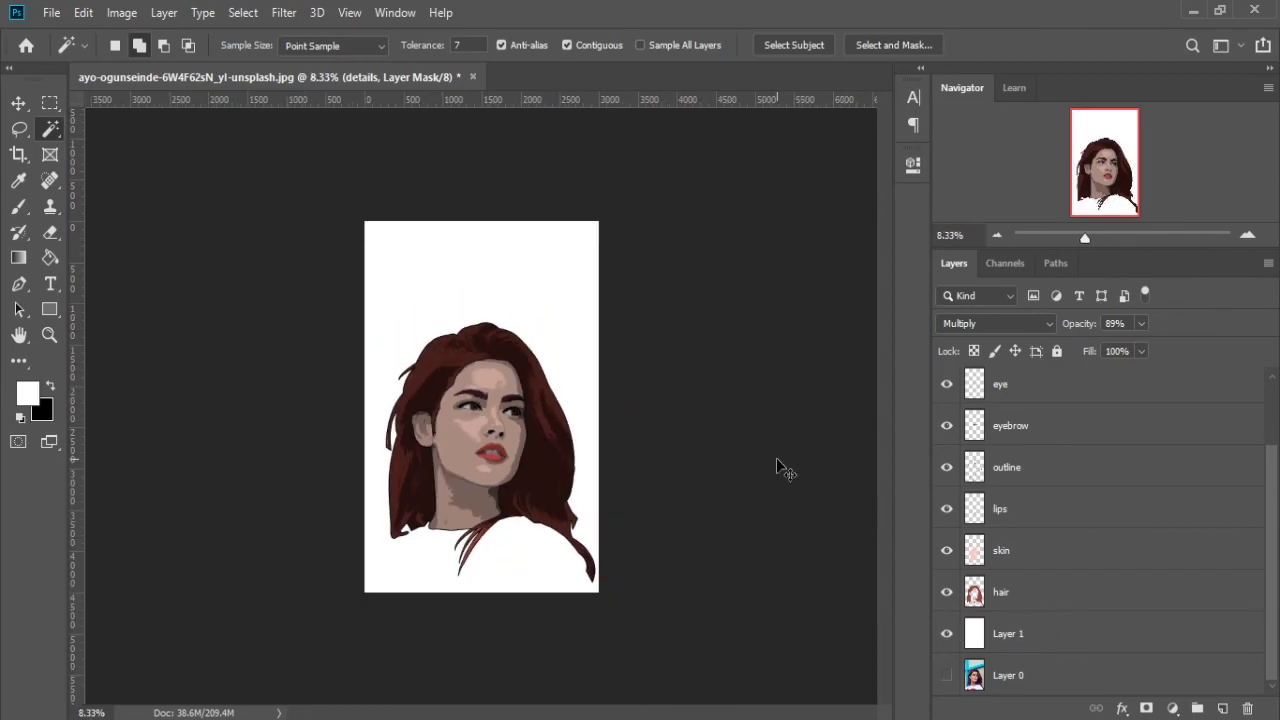
pyautogui.hotkey('ctrl', '+')
pyautogui.hotkey('ctrl', '-')
pyautogui.hotkey('ctrl', '+')
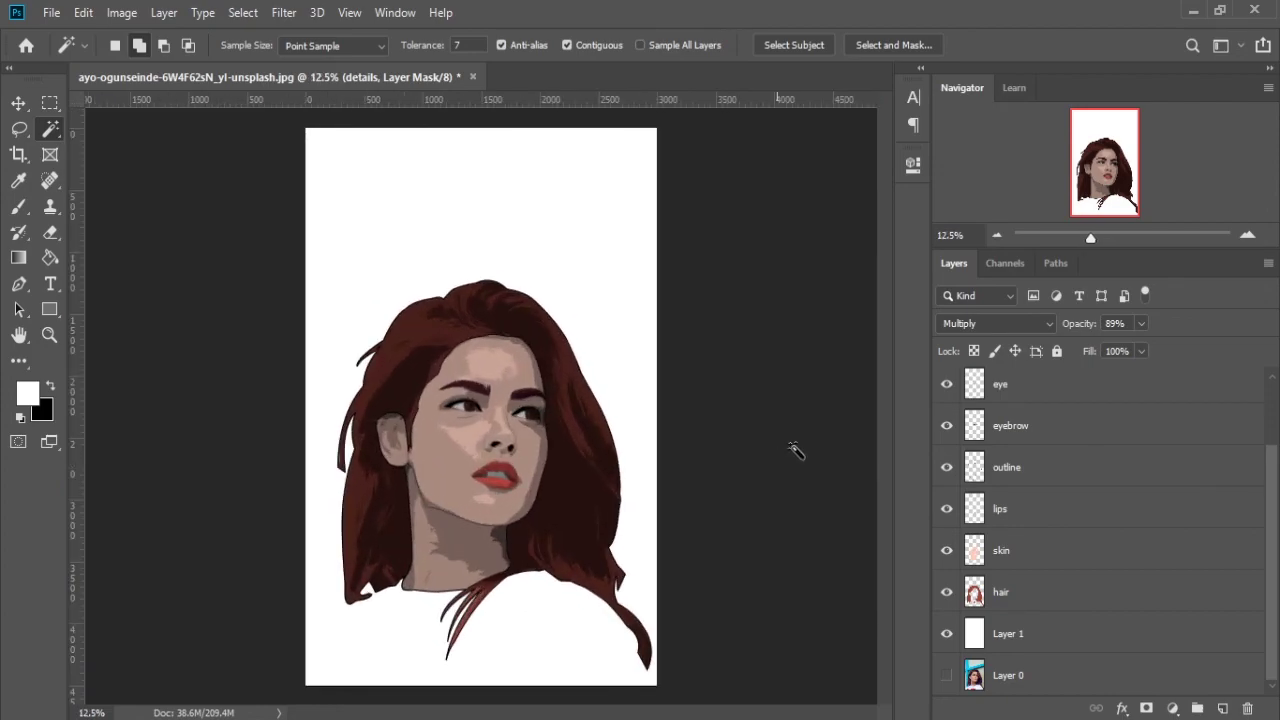